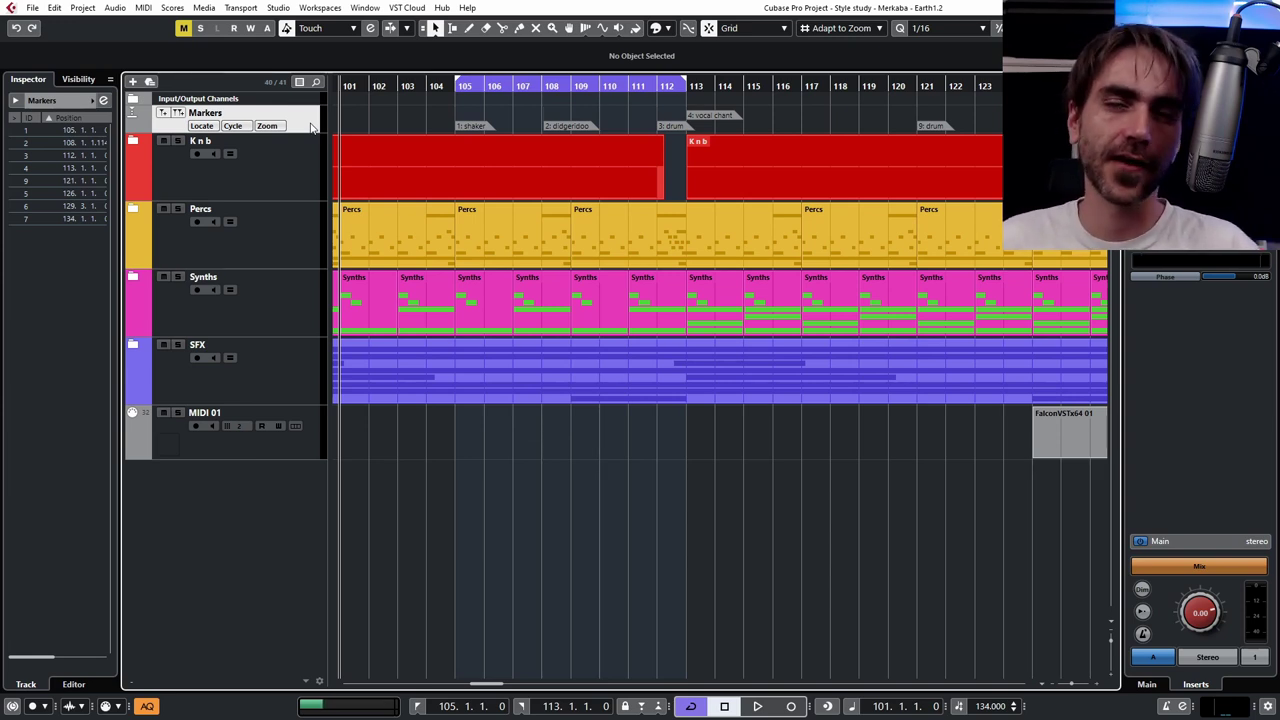
# - Add one instrument track using FalconVSTx64 with its audio routed to Stereo Out
pyautogui.rightClick(311, 125)
pyautogui.moveTo(350, 133)
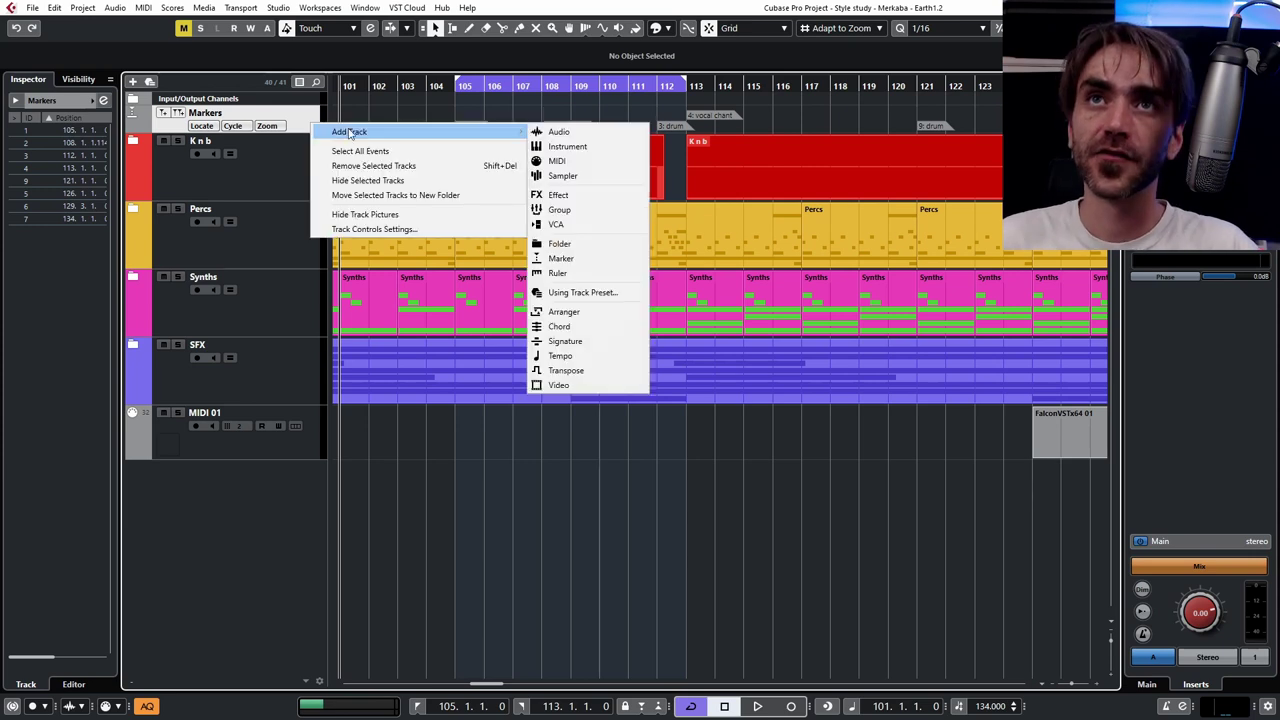
pyautogui.click(595, 146)
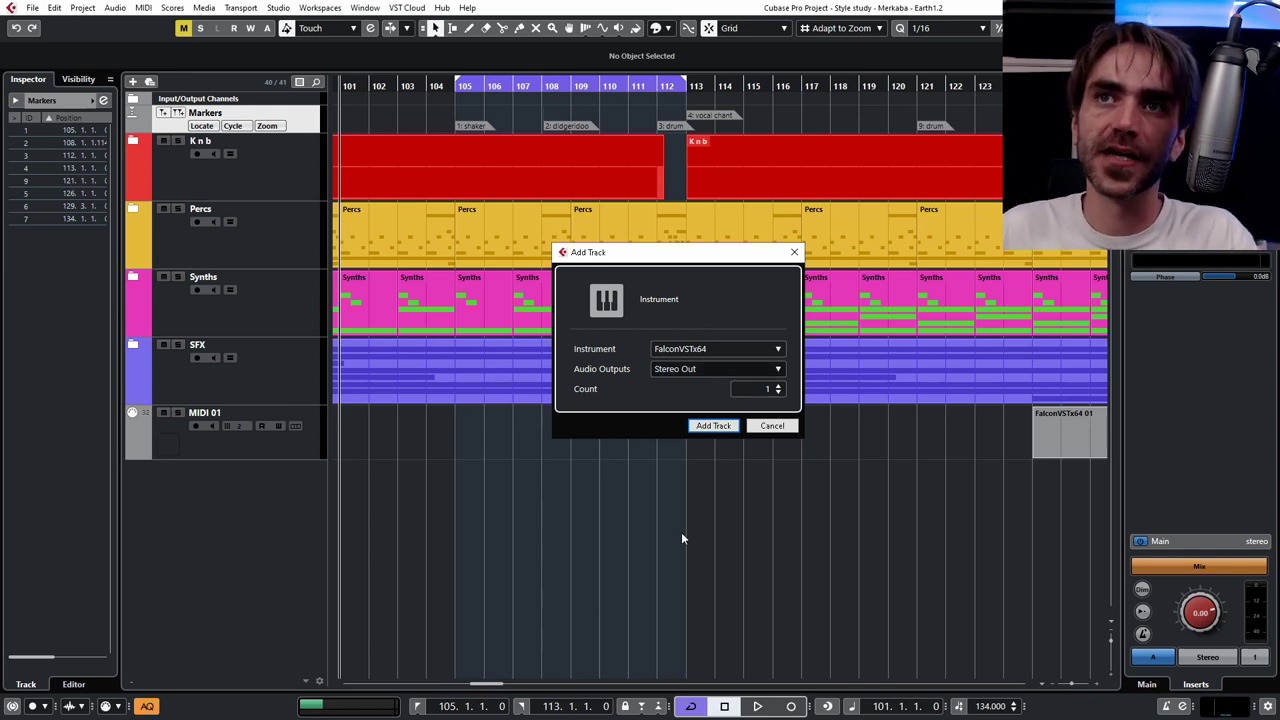
pyautogui.click(713, 426)
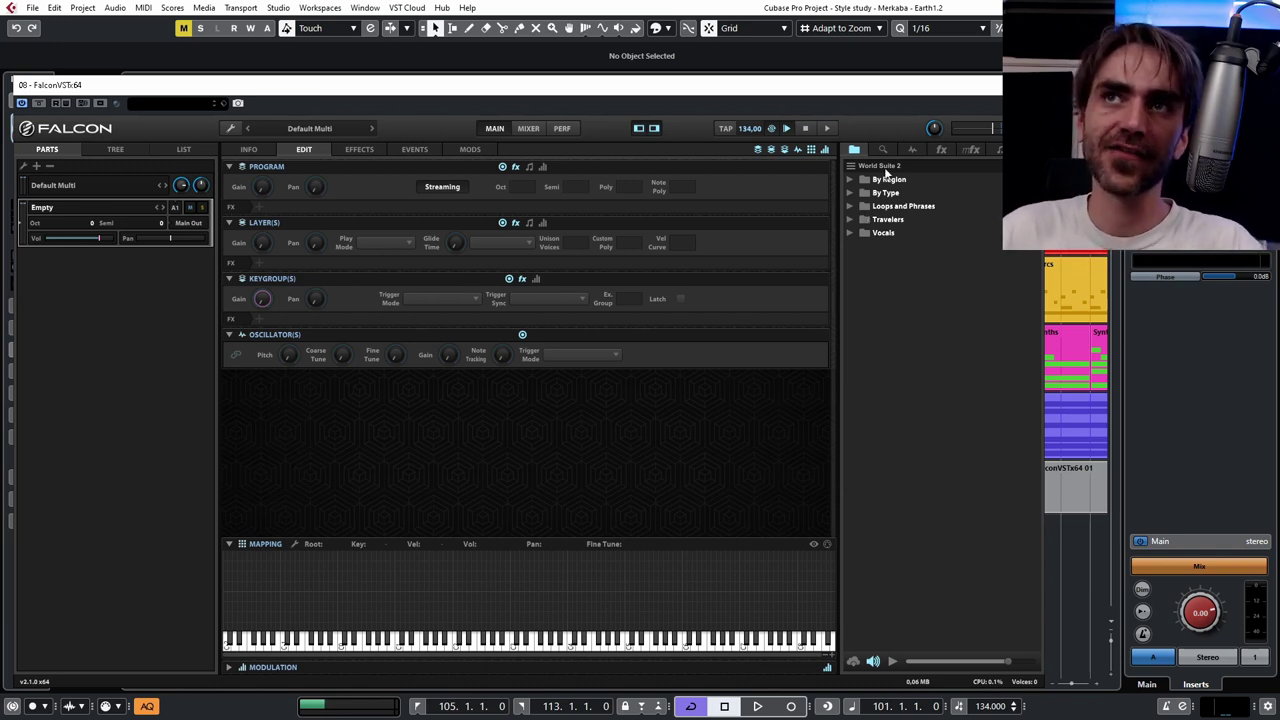
# - Browse the World Suite 2 library by region and by type, including the Stringed instruments
pyautogui.click(850, 179)
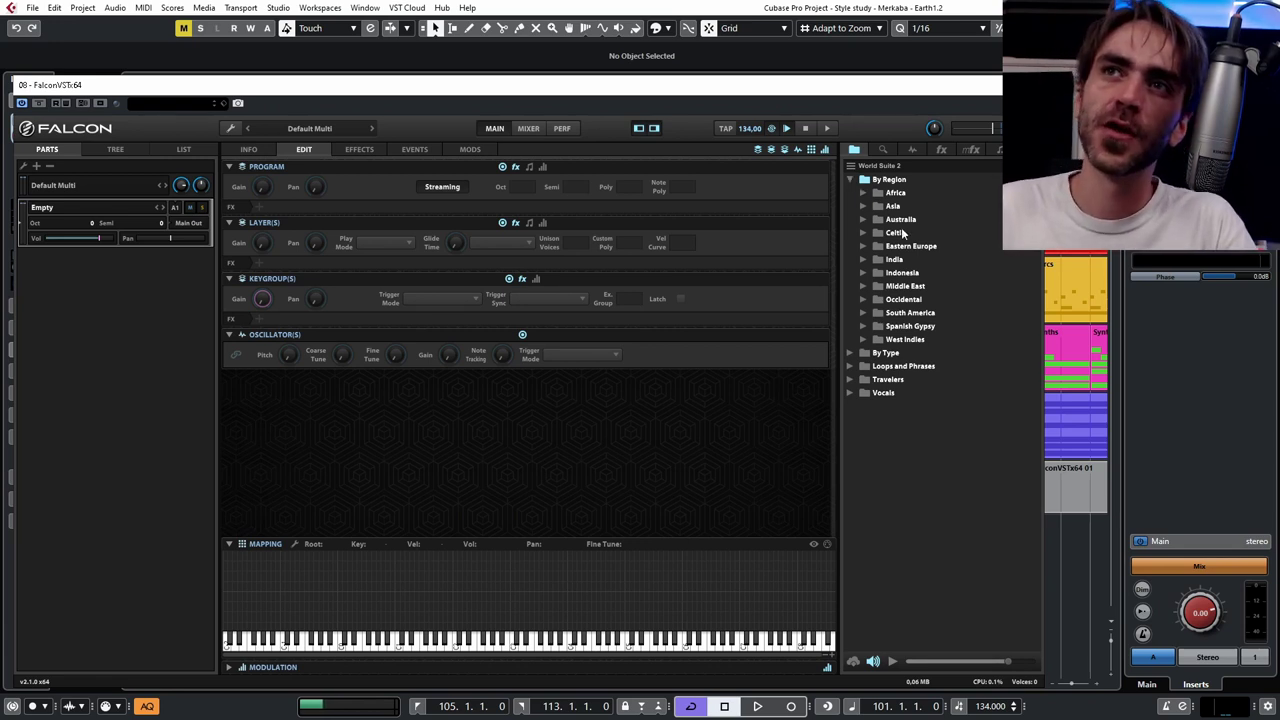
pyautogui.click(846, 352)
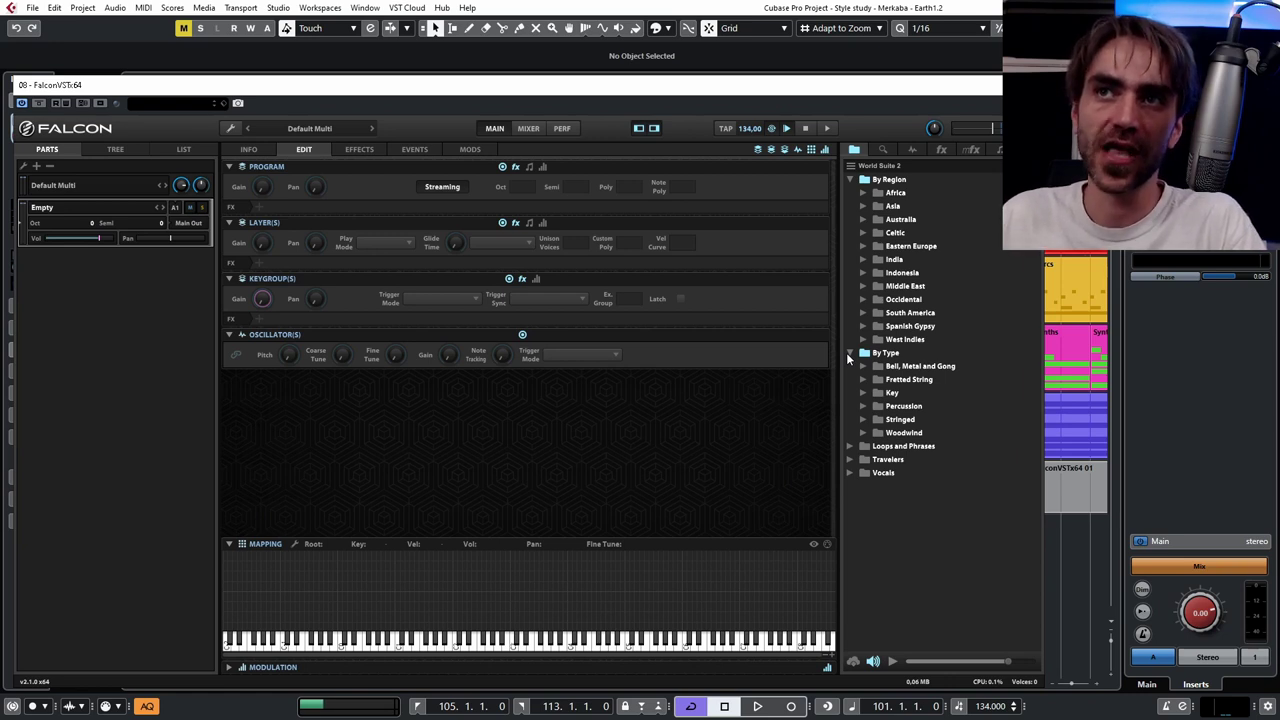
pyautogui.click(865, 421)
pyautogui.click(863, 420)
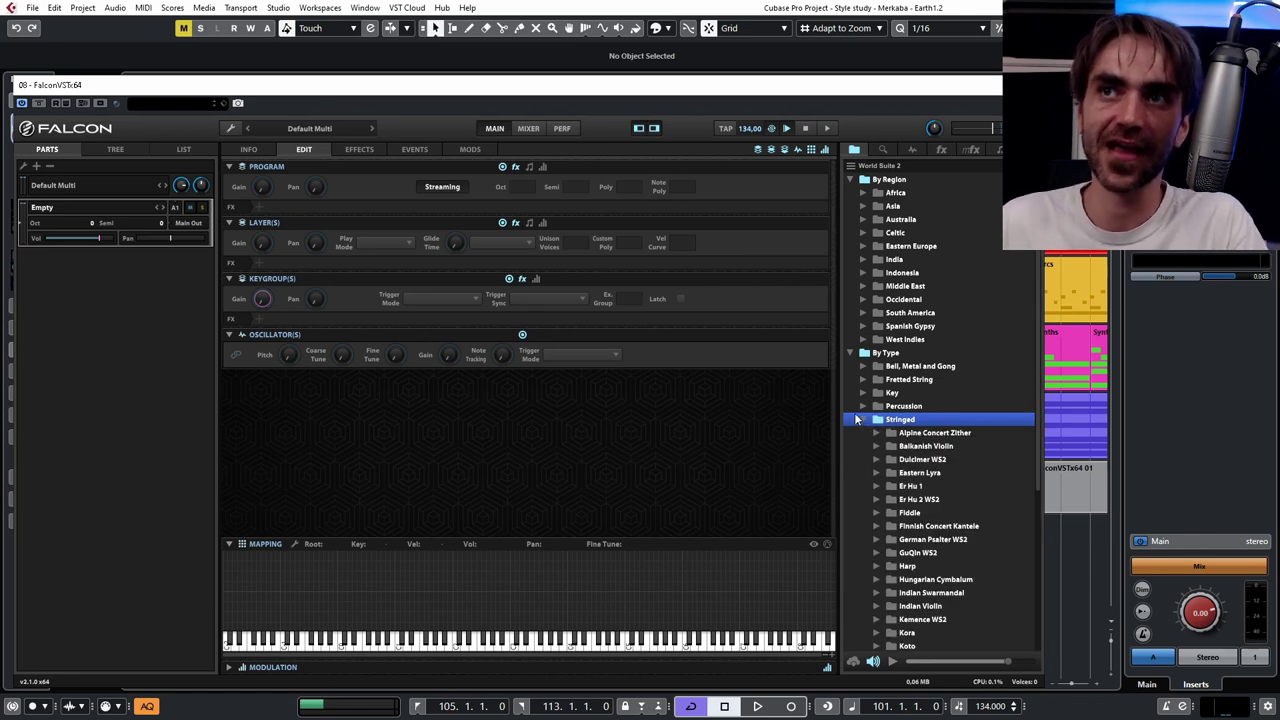
pyautogui.click(862, 421)
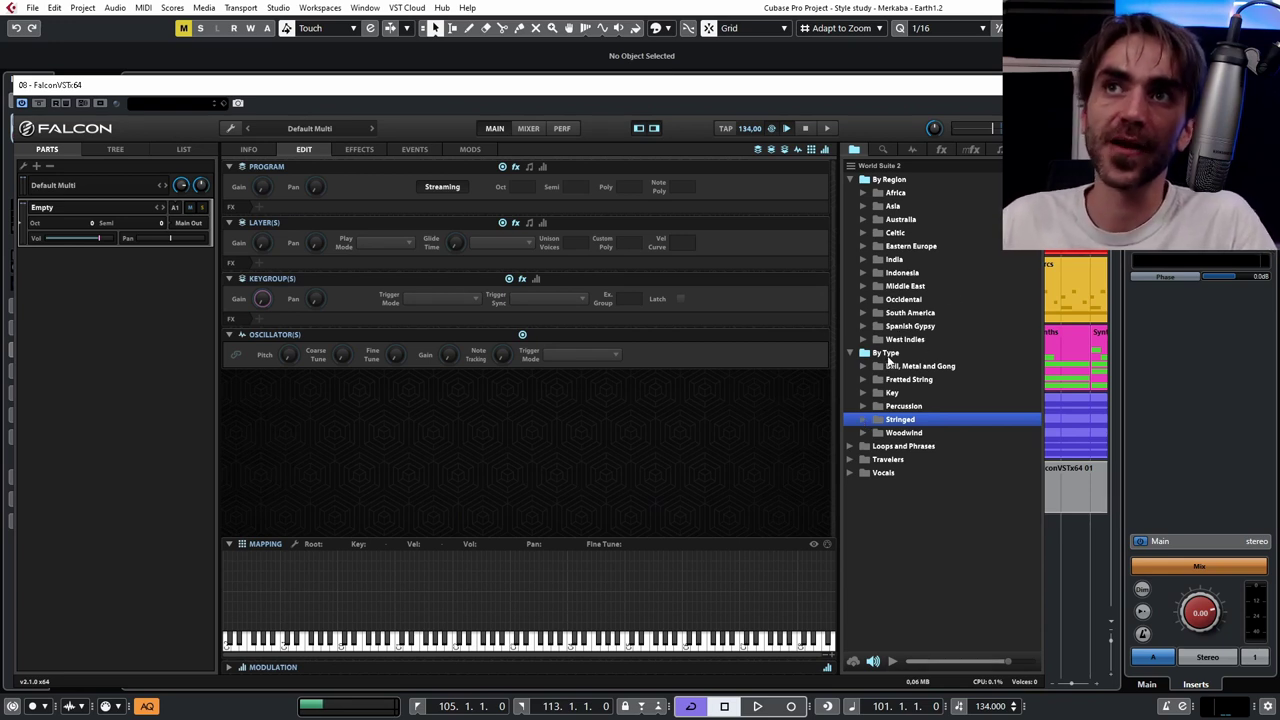
# - Find the didgeridoo patches in the library's Australia region and load Didgeridoo 1 into the empty part
pyautogui.click(853, 220)
pyautogui.click(856, 218)
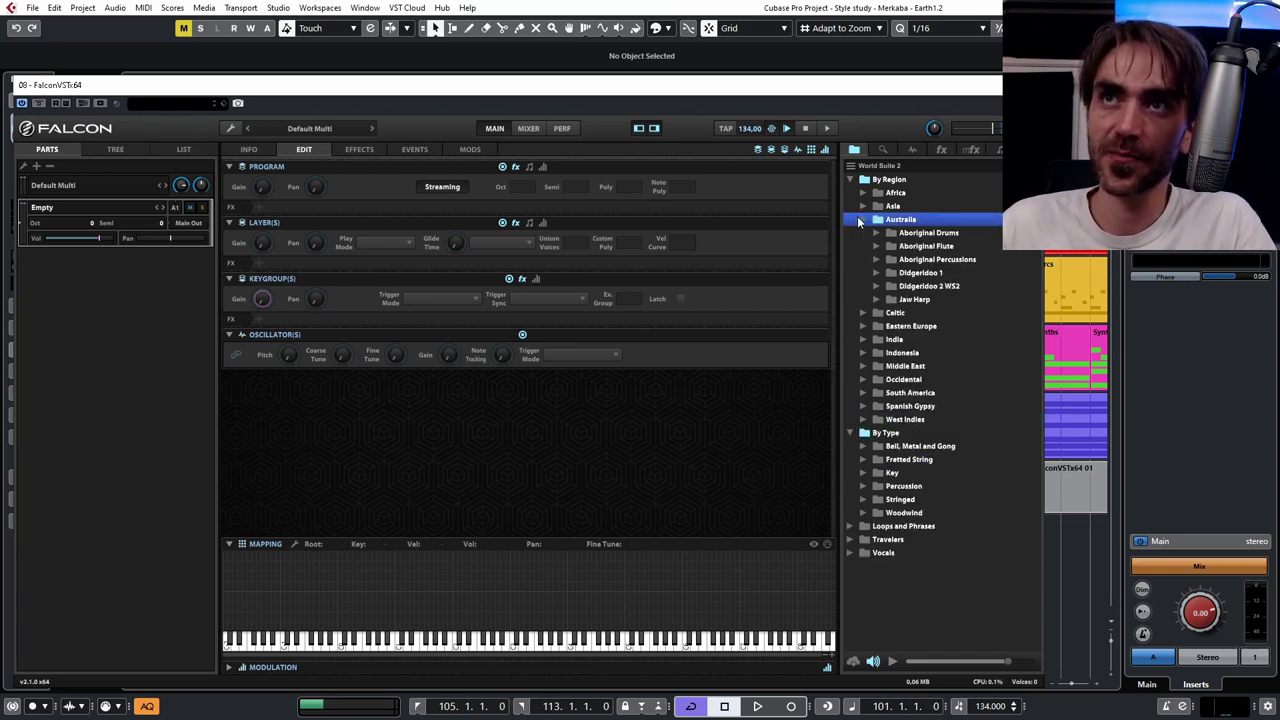
pyautogui.click(926, 276)
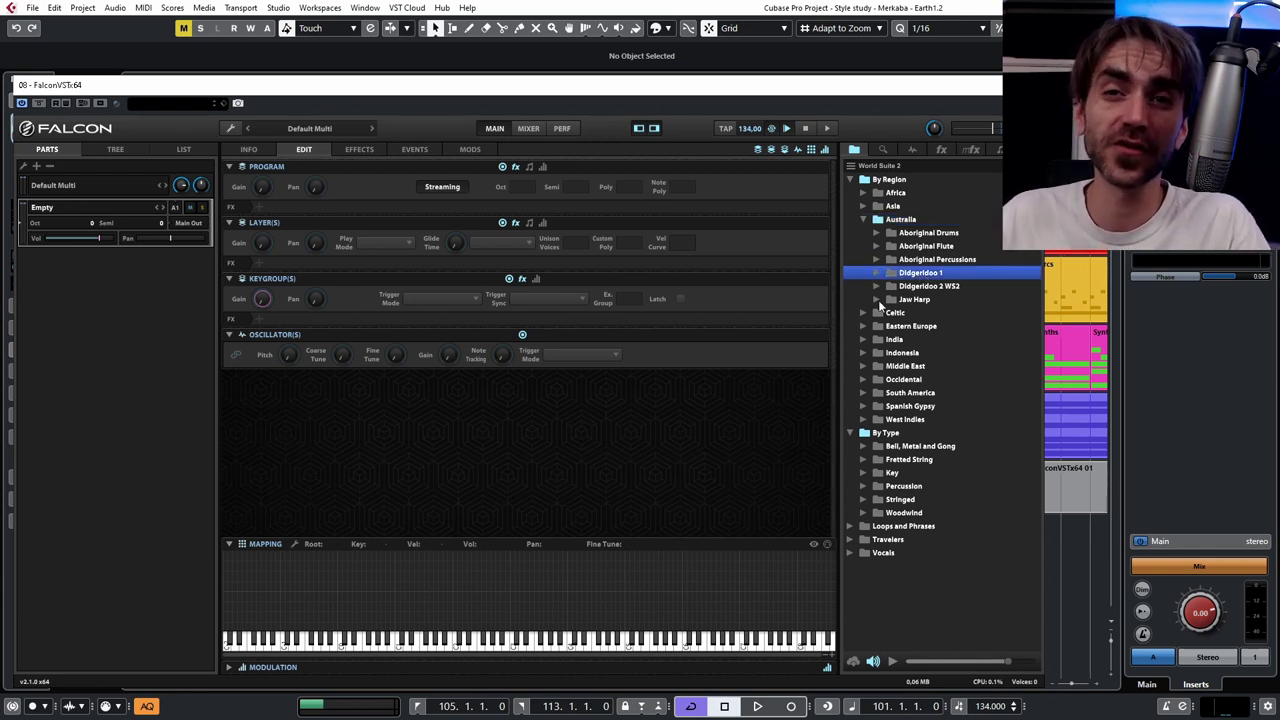
pyautogui.click(884, 286)
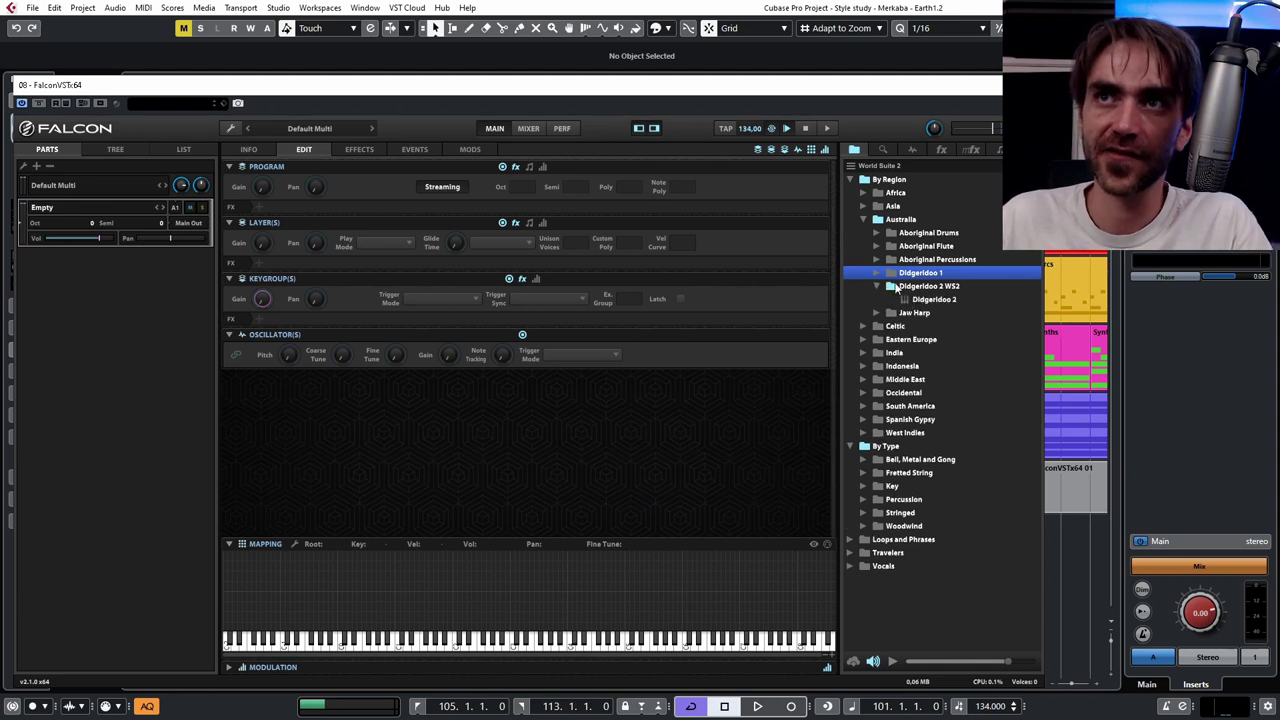
pyautogui.click(877, 273)
pyautogui.click(935, 288)
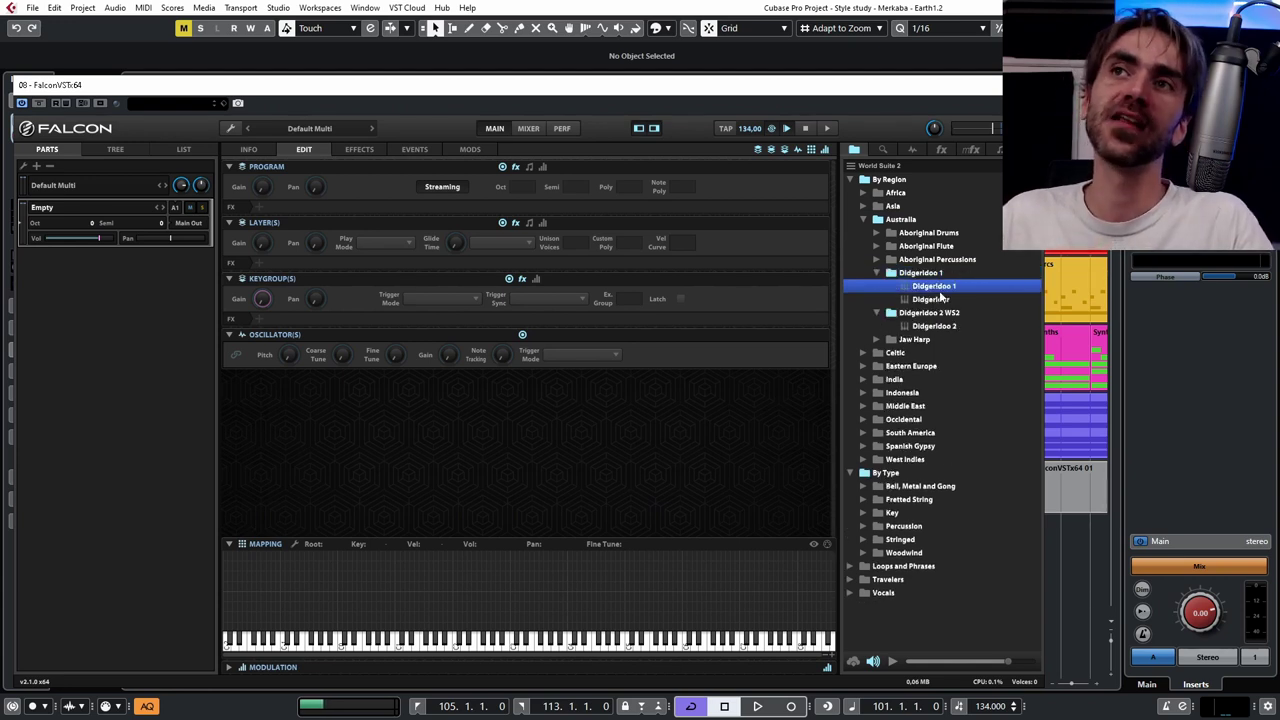
pyautogui.click(936, 300)
pyautogui.click(942, 288)
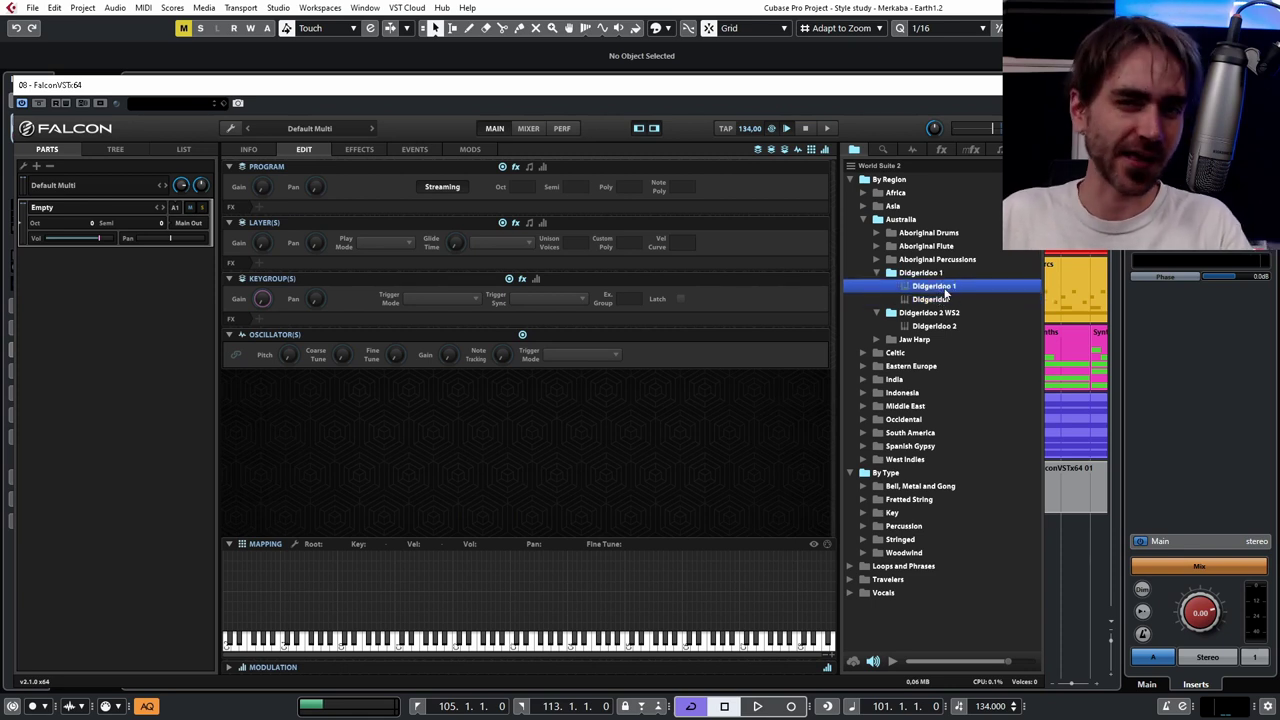
pyautogui.click(944, 328)
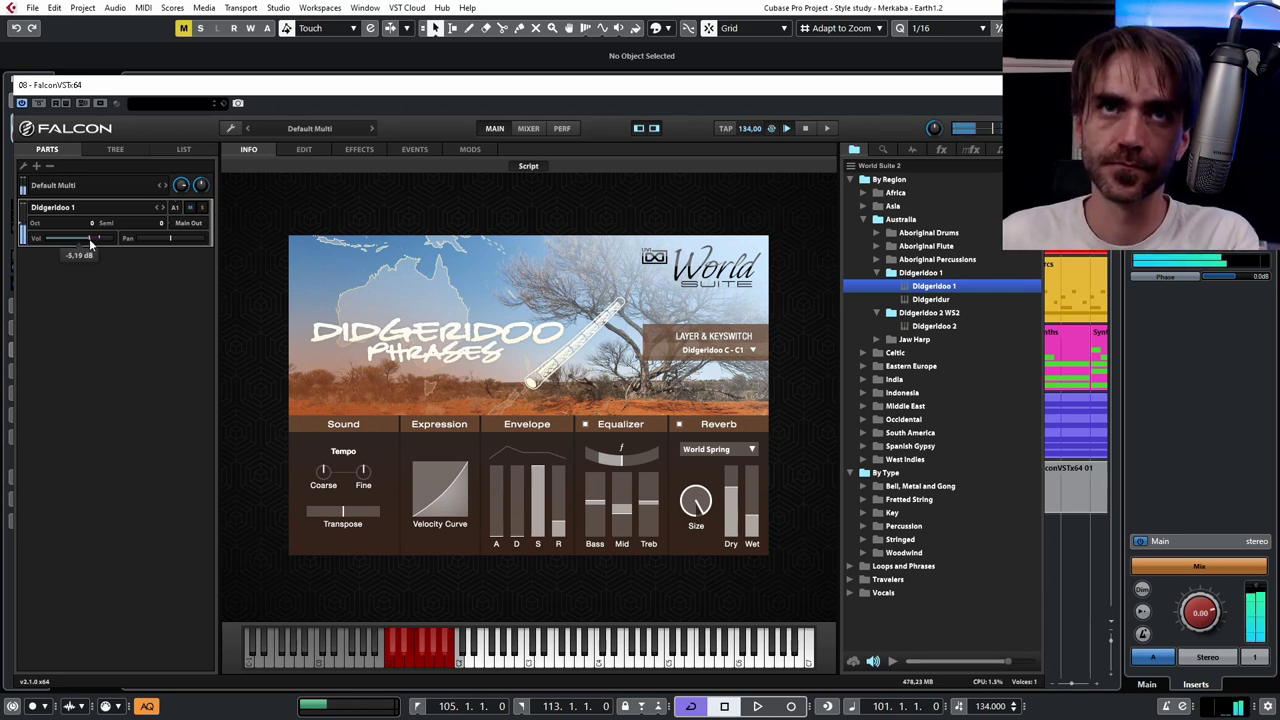
# - Lower the Didgeridoo 1 part's volume and switch its keyswitch layer to Didgeridoo G - G1
pyautogui.moveTo(89, 238)
pyautogui.mouseDown()
pyautogui.moveTo(72, 237)
pyautogui.moveTo(83, 242)
pyautogui.mouseUp()
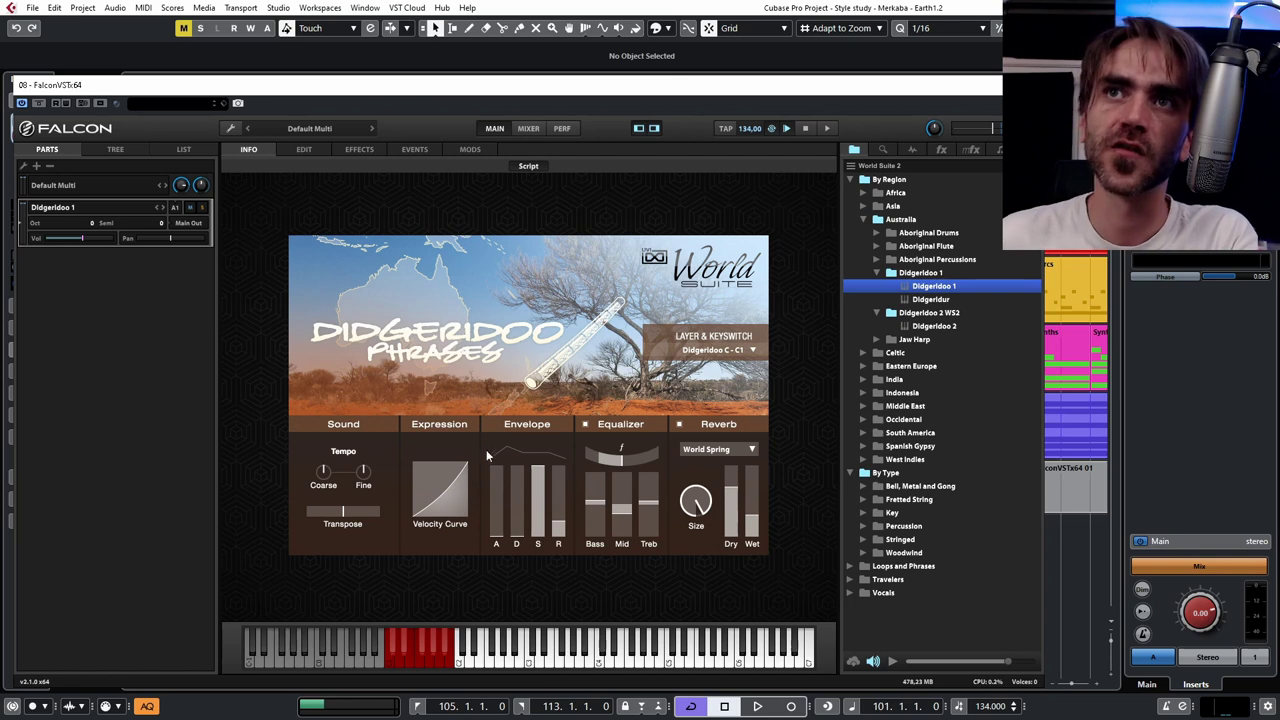
pyautogui.click(432, 659)
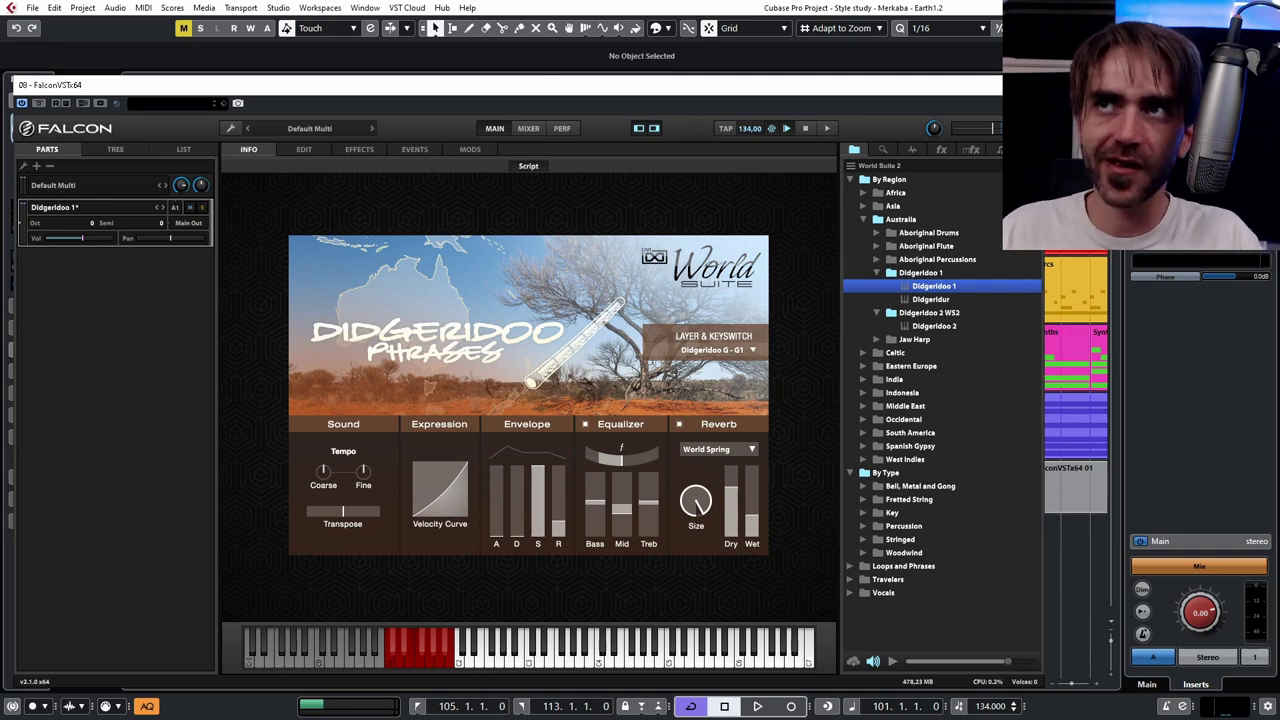
# - Close the instrument window and move the FalconVSTx64 01 MIDI part onto the new Falcon track, starting at bar 105
pyautogui.click(503, 57)
pyautogui.moveTo(1069, 500); pyautogui.dragTo(492, 150)
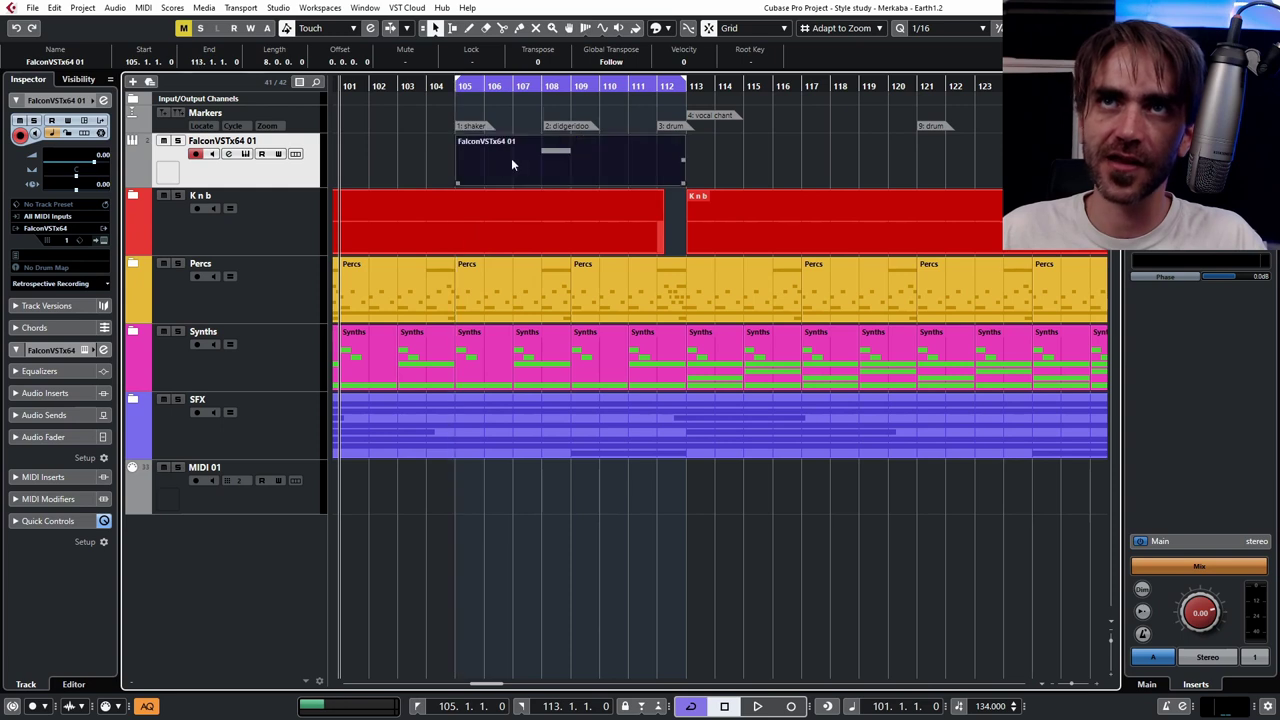
# - Play the Falcon track in solo from bar 108 to hear the didgeridoo, and turn solo off
pyautogui.click(537, 80)
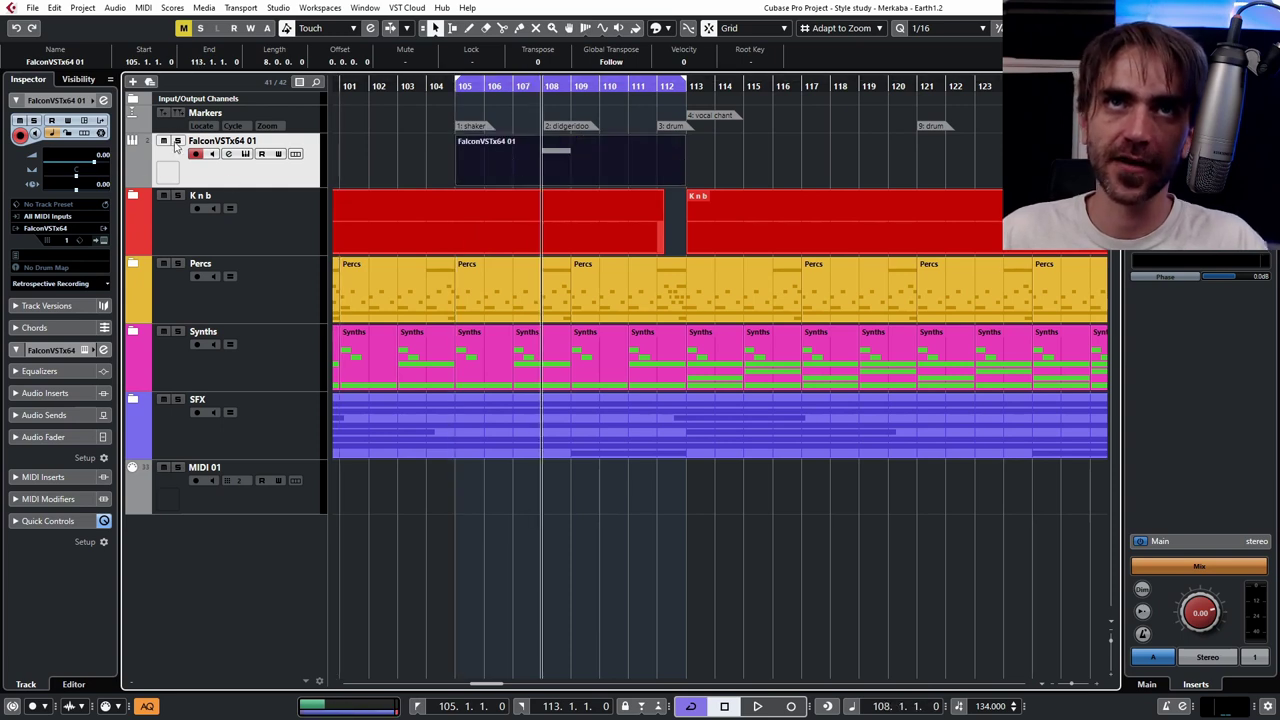
pyautogui.click(177, 141)
pyautogui.press('space')
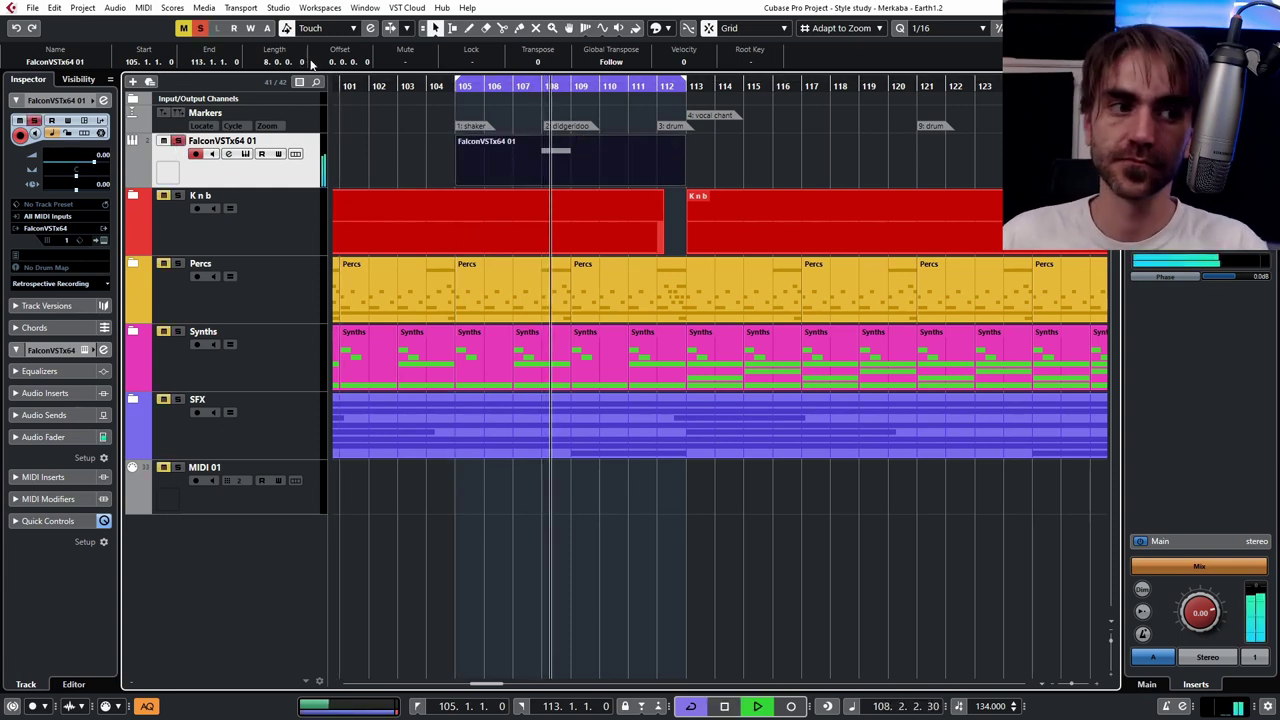
pyautogui.press('space')
pyautogui.press('space')
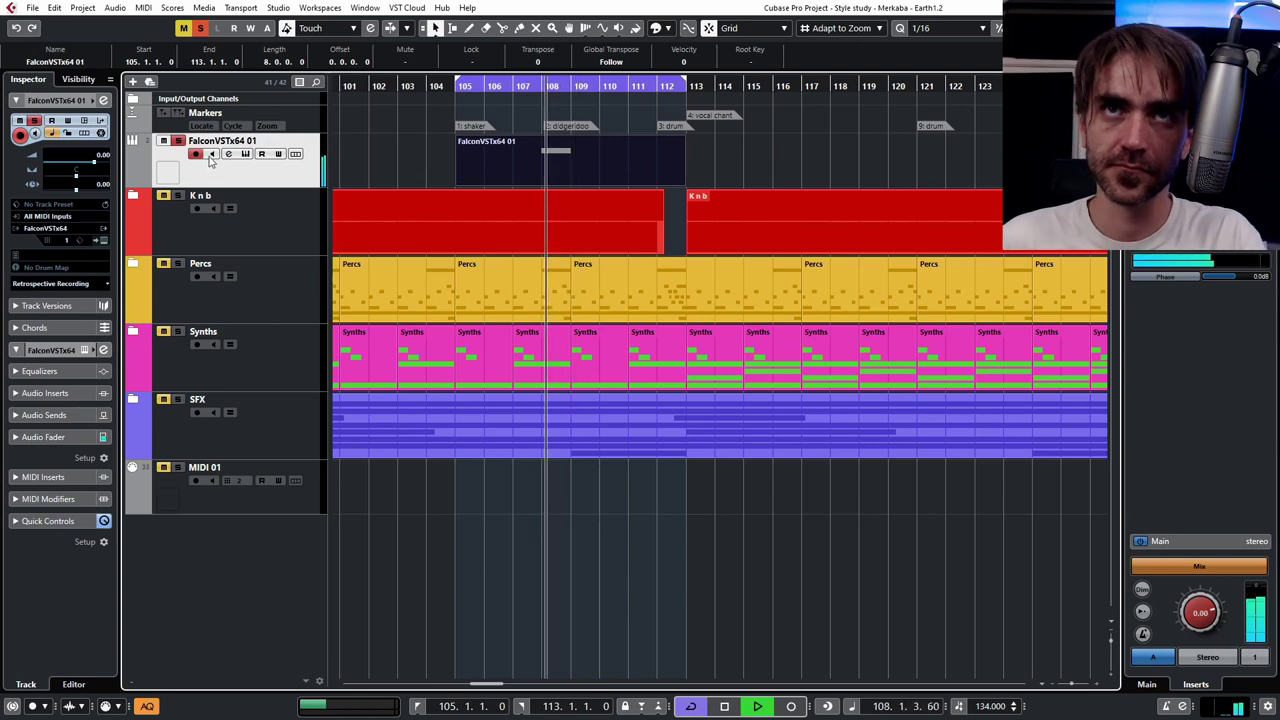
pyautogui.press('space')
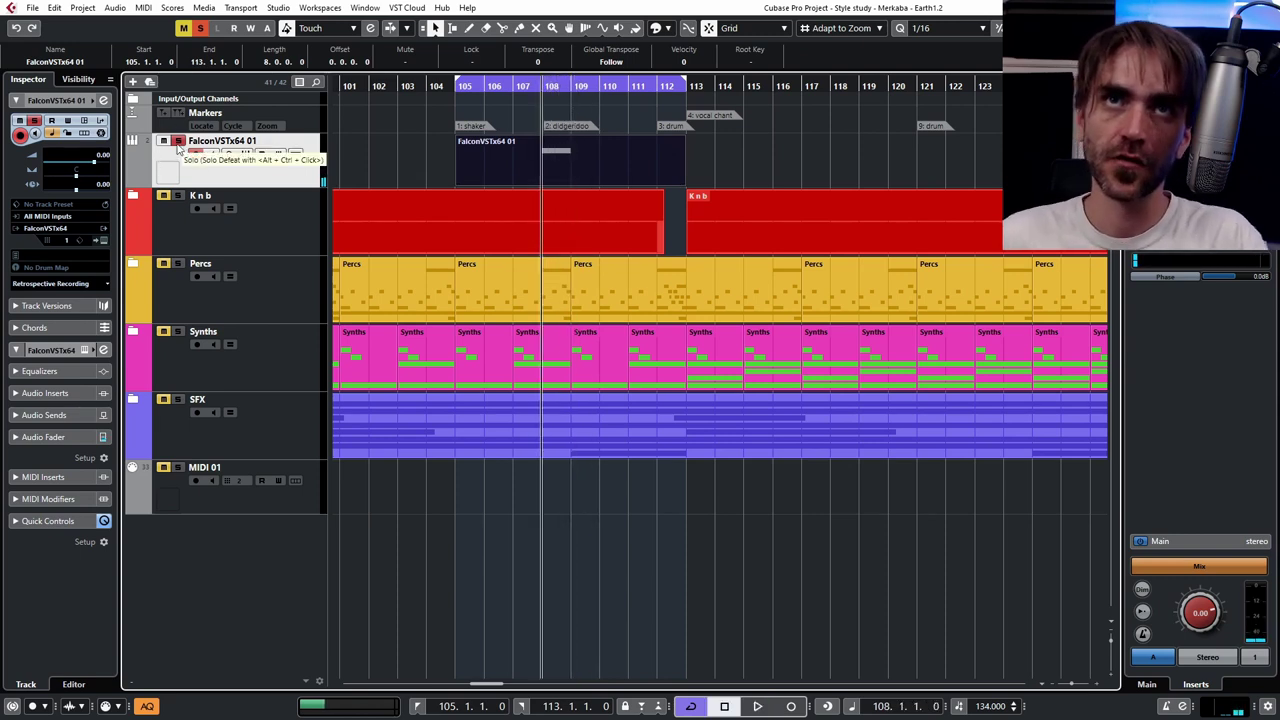
pyautogui.click(178, 140)
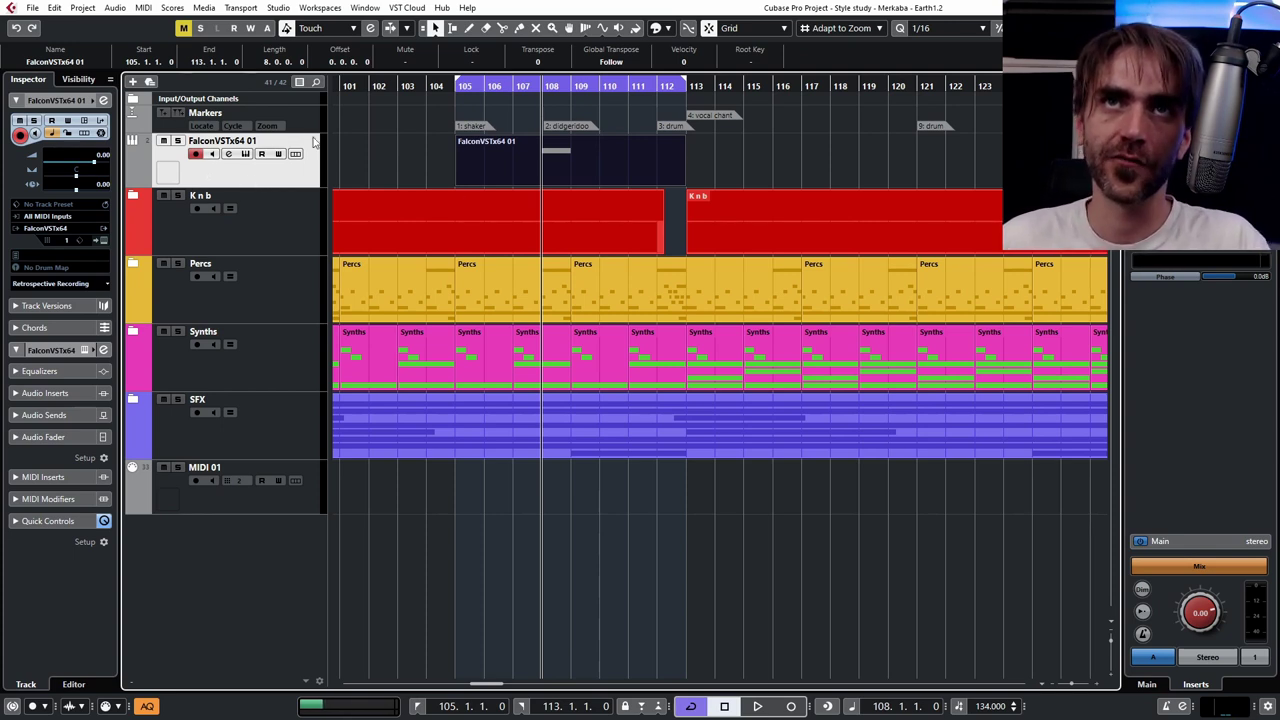
# - Add a second part to the Falcon instrument and load the Ayasa patch from Handpan WS2 into it
pyautogui.click(104, 242)
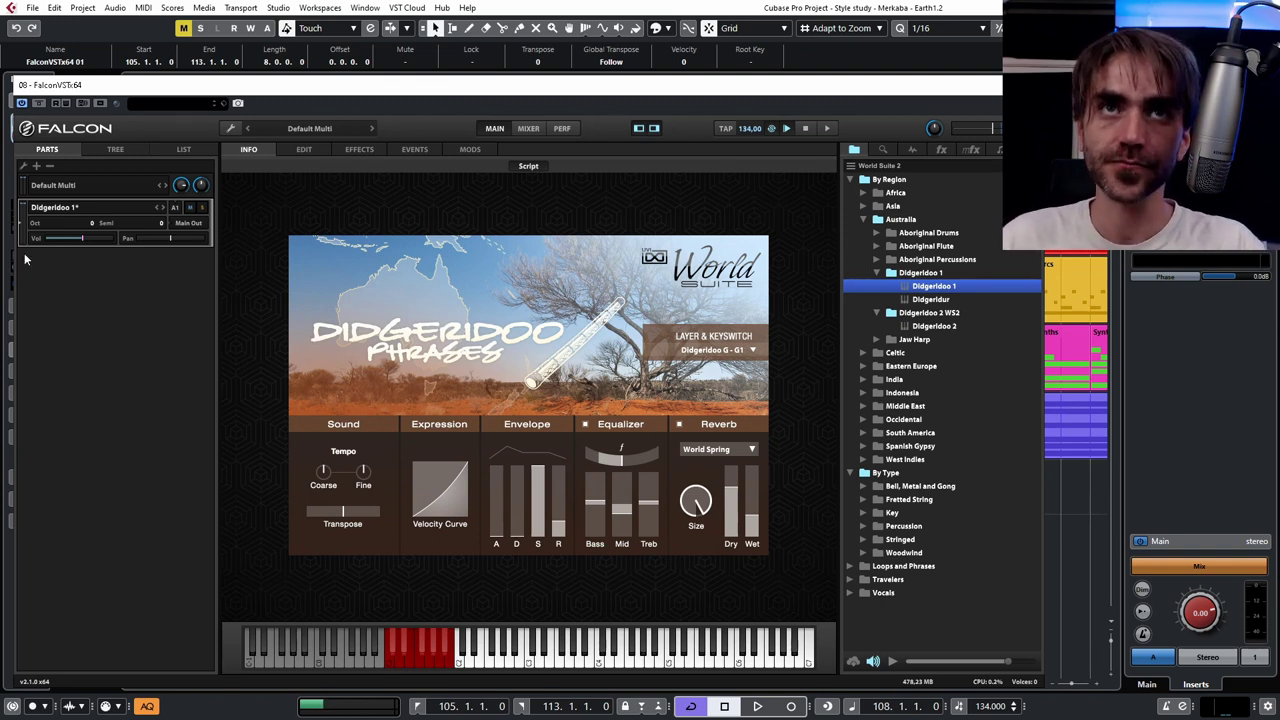
pyautogui.click(36, 165)
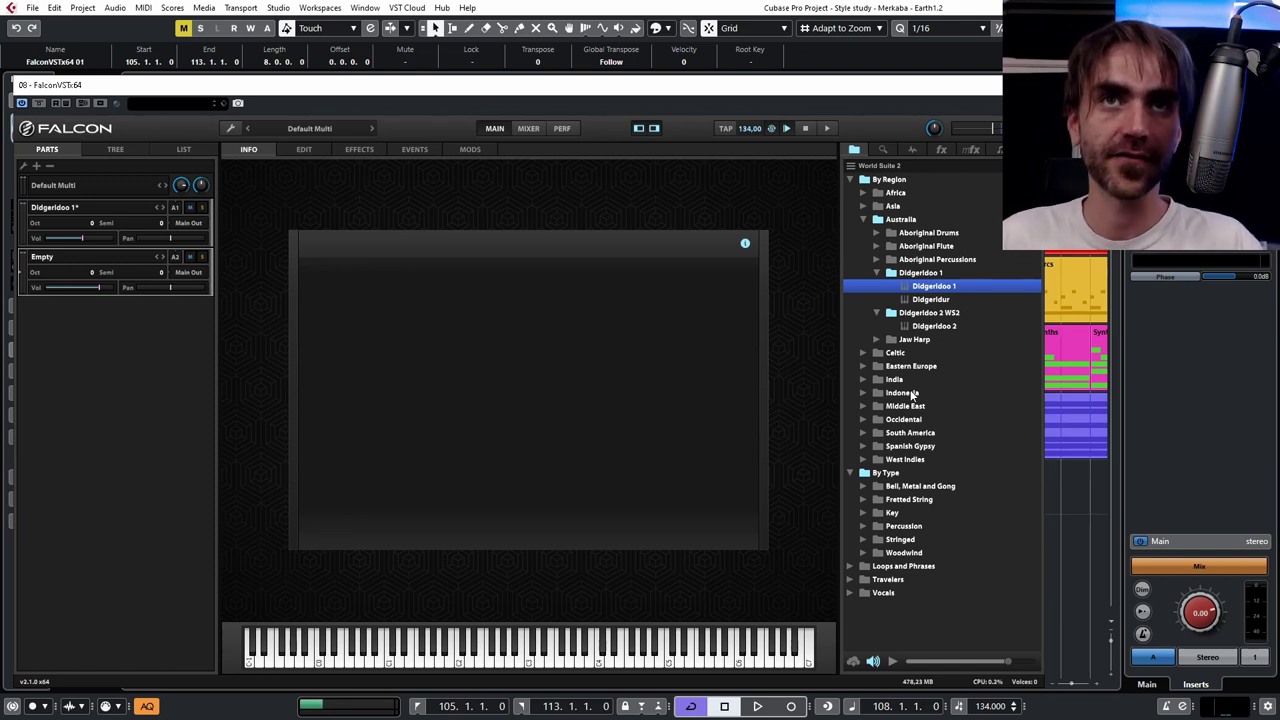
pyautogui.click(863, 486)
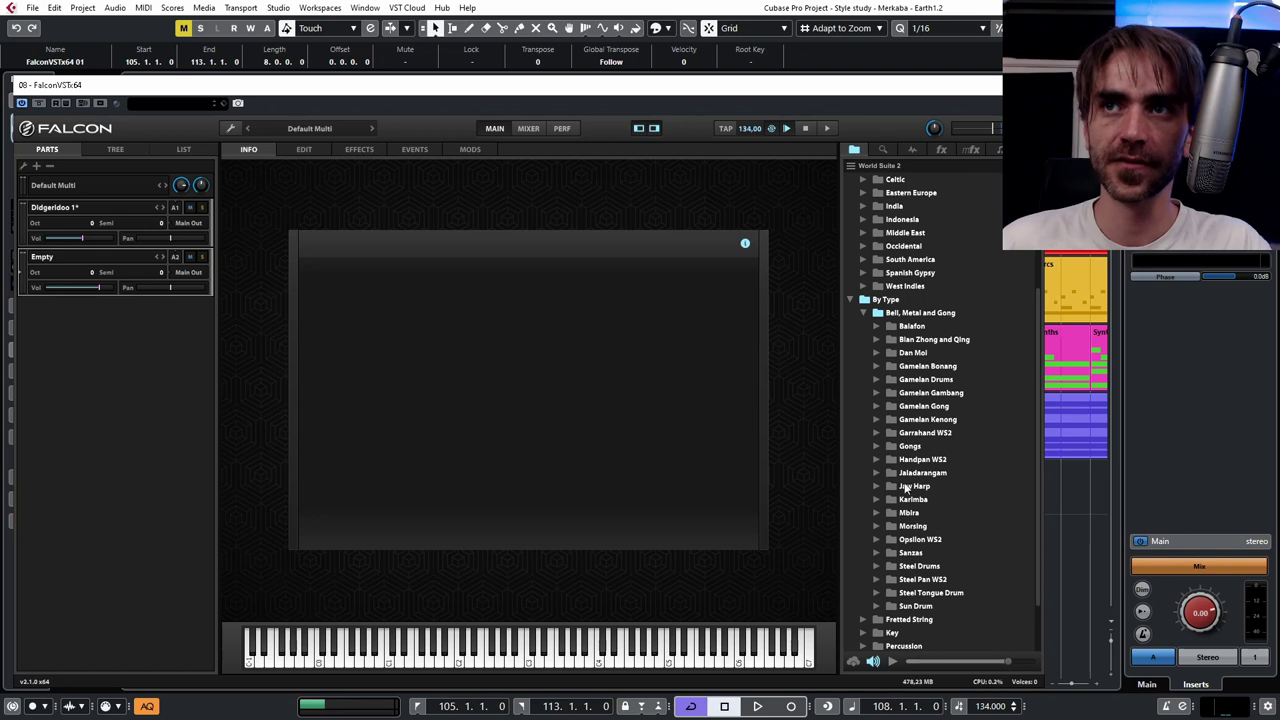
pyautogui.click(876, 460)
pyautogui.doubleClick(920, 473)
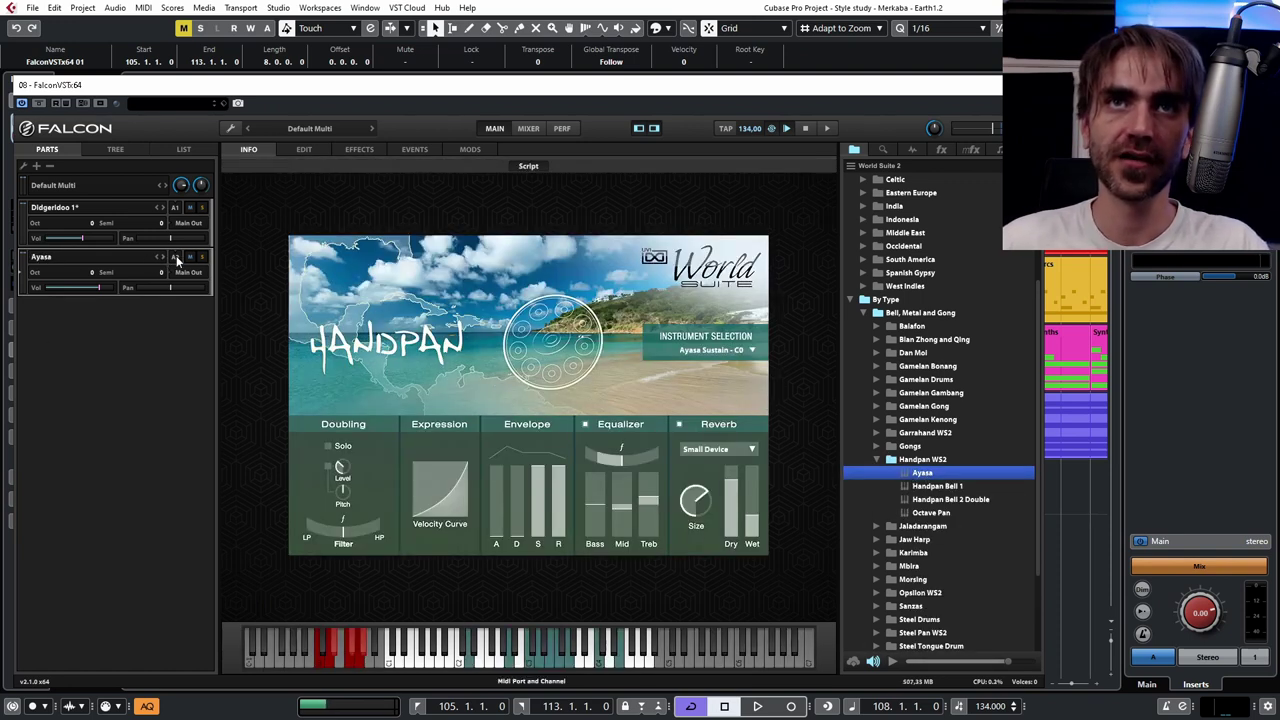
# - Route the Ayasa part to Out 2 and close the instrument window
pyautogui.scroll(1, 175, 257)
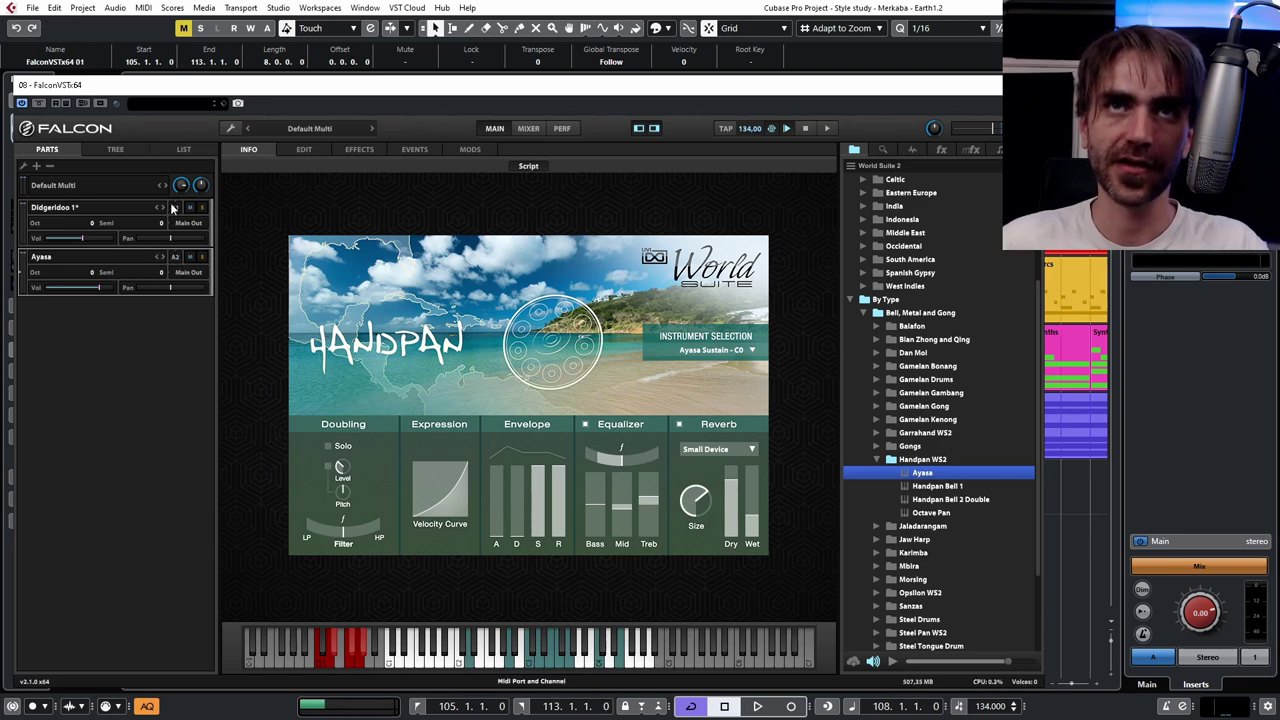
pyautogui.moveTo(183, 184)
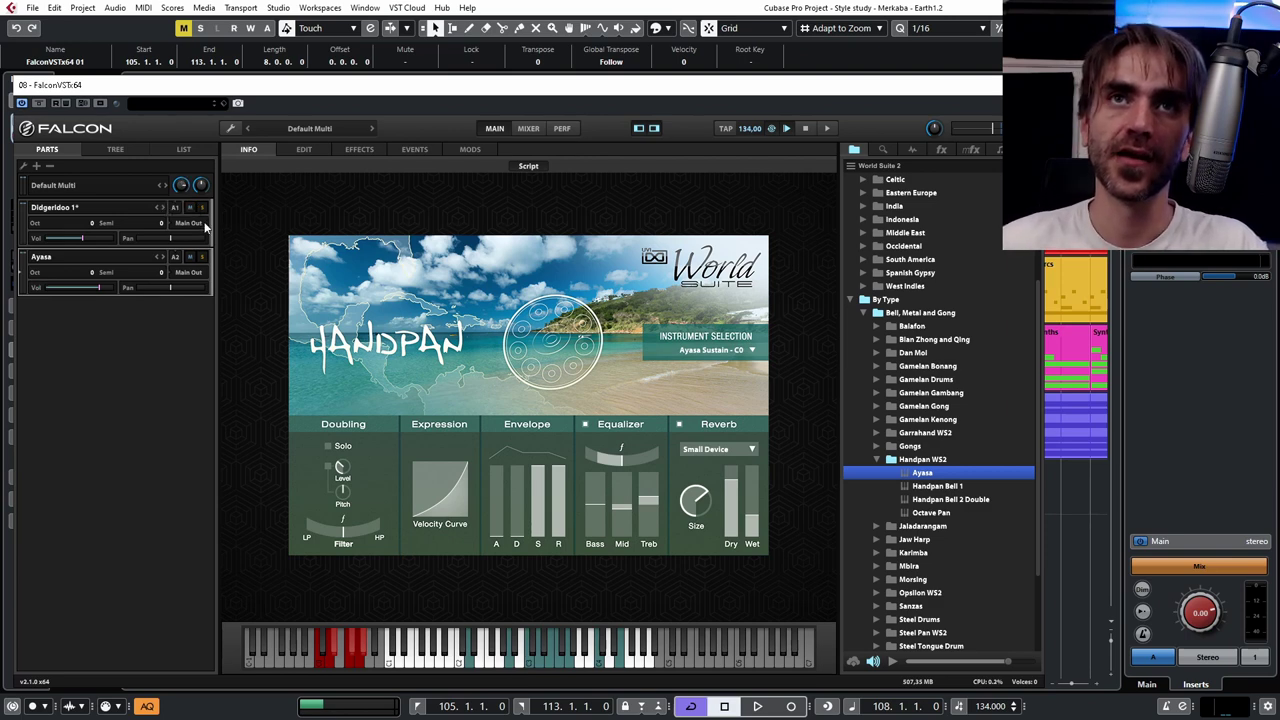
pyautogui.click(189, 273)
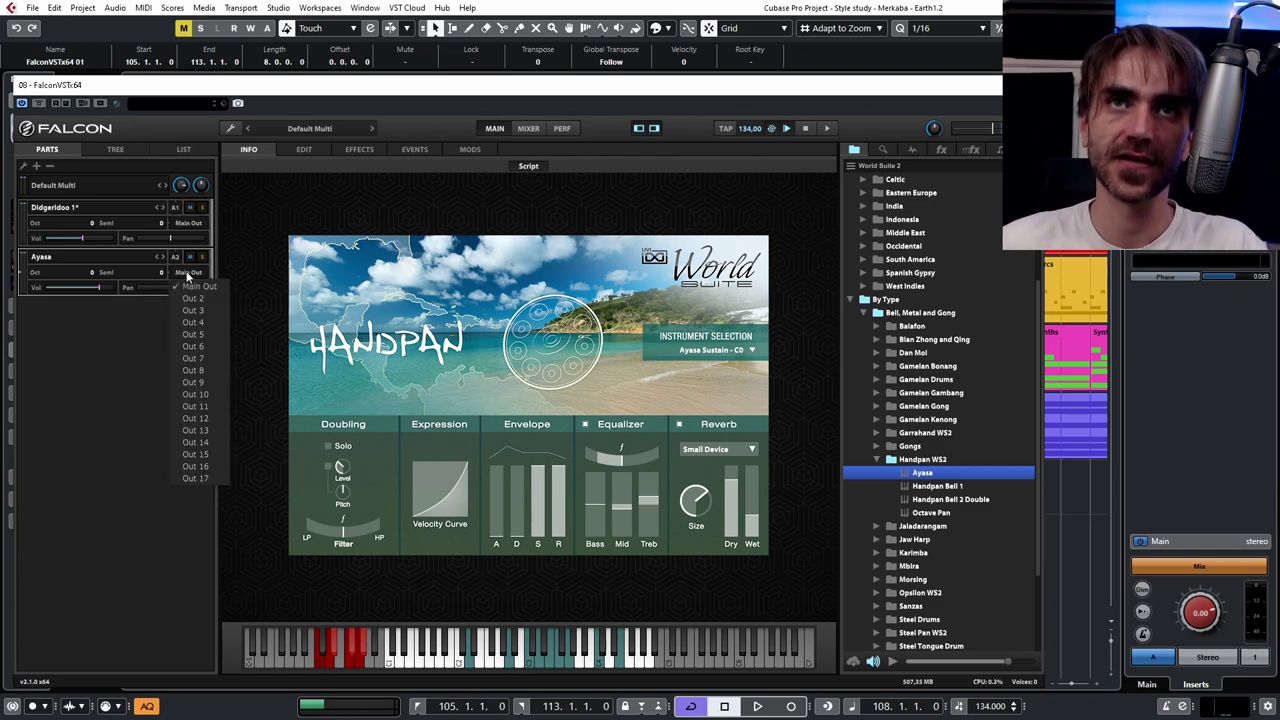
pyautogui.click(196, 298)
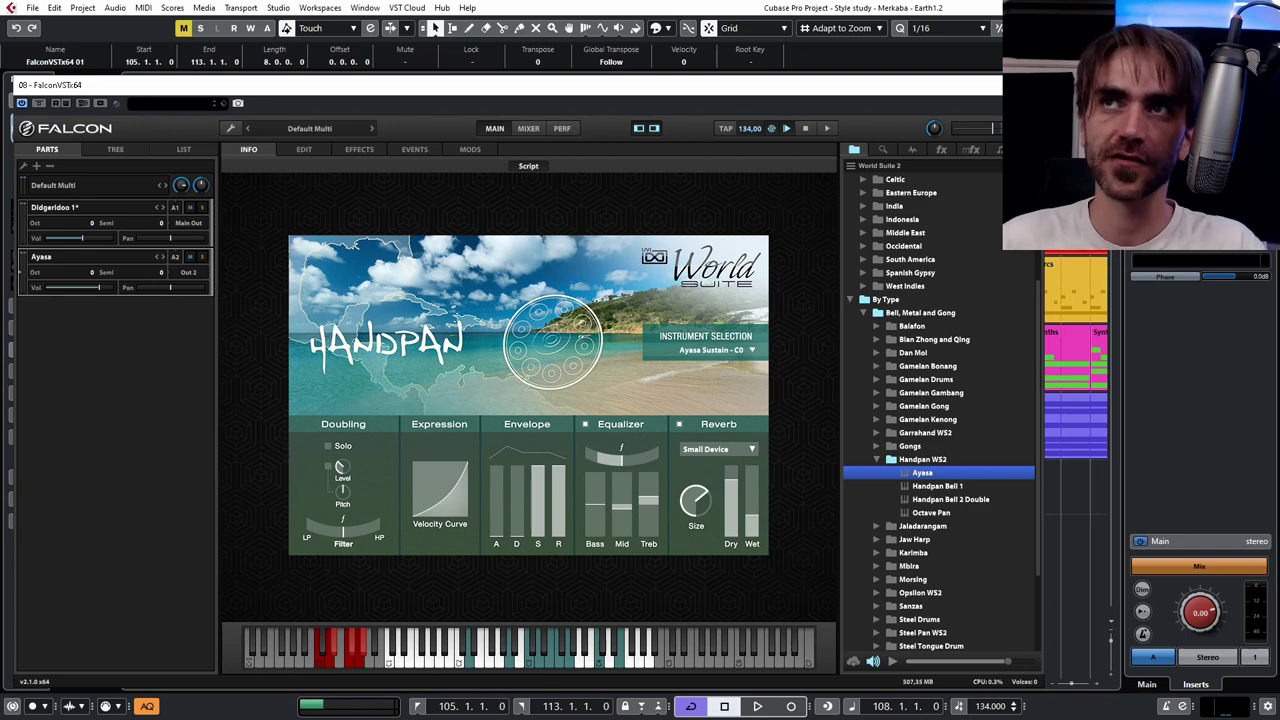
pyautogui.click(1028, 85)
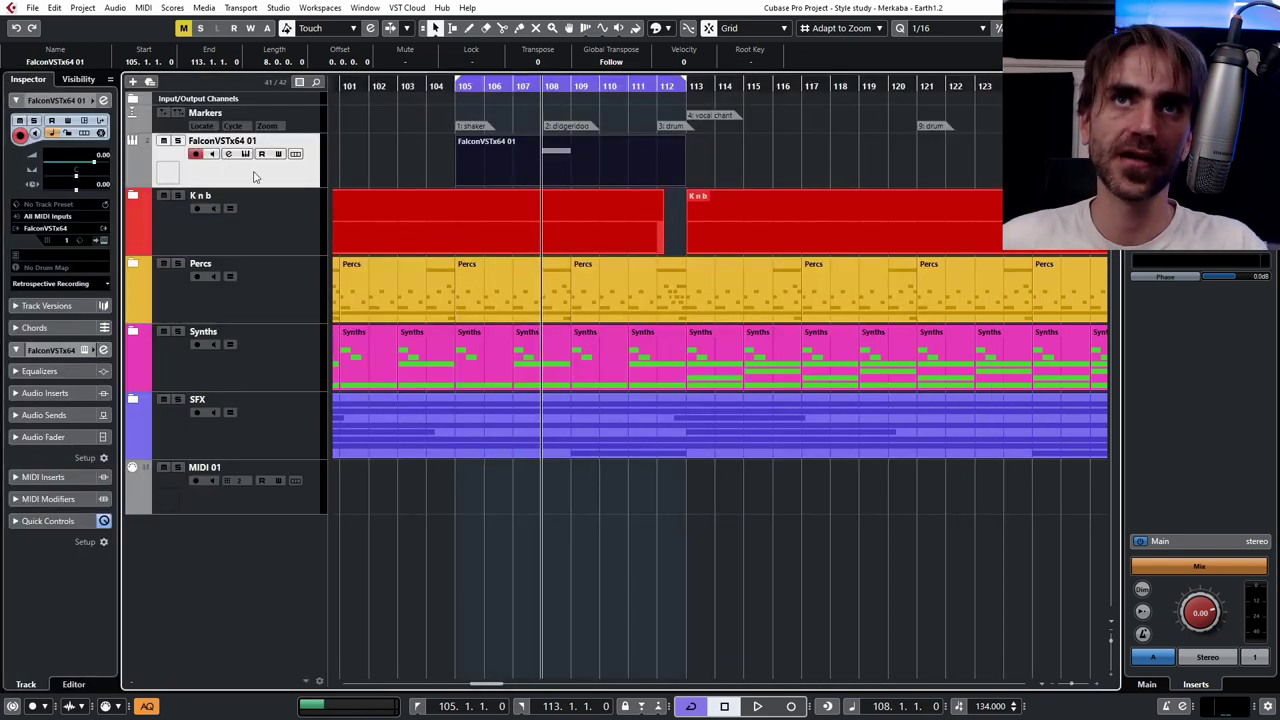
# - Activate the Falcon 2 [Stereo] output for the Falcon track and show its channels in the lower-zone MixConsole
pyautogui.click(104, 229)
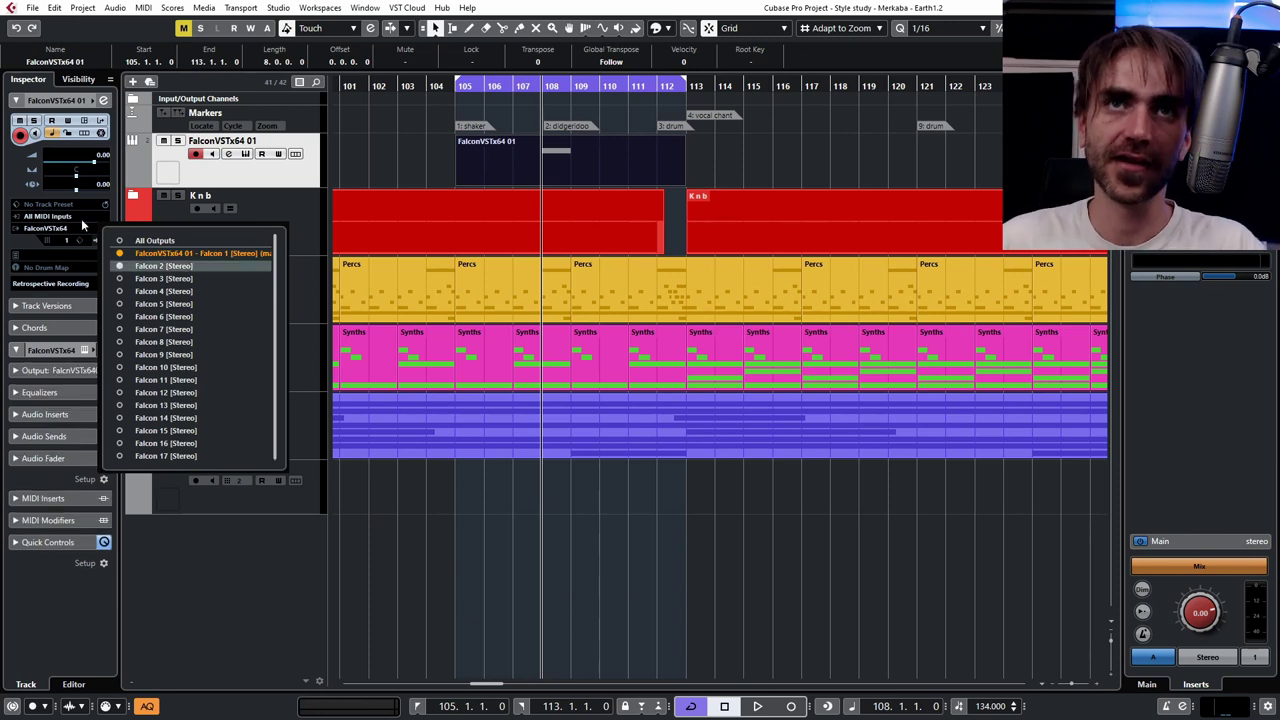
pyautogui.click(575, 537)
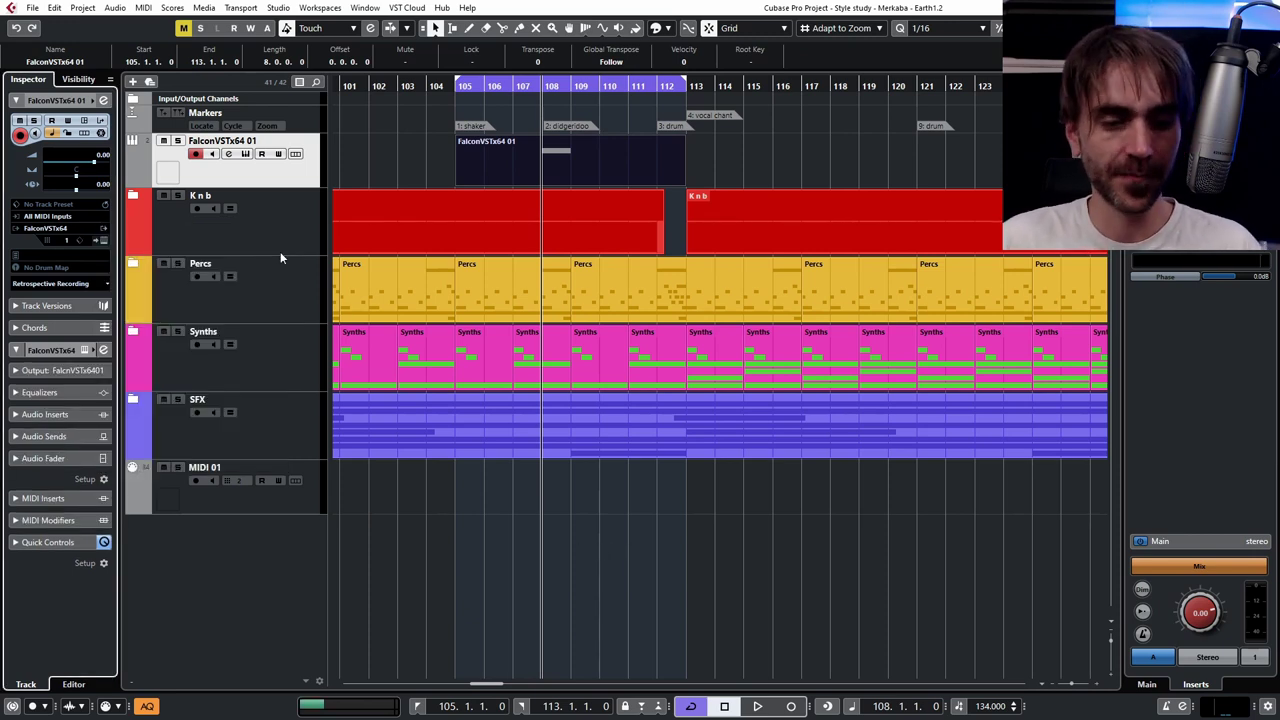
pyautogui.click(519, 601)
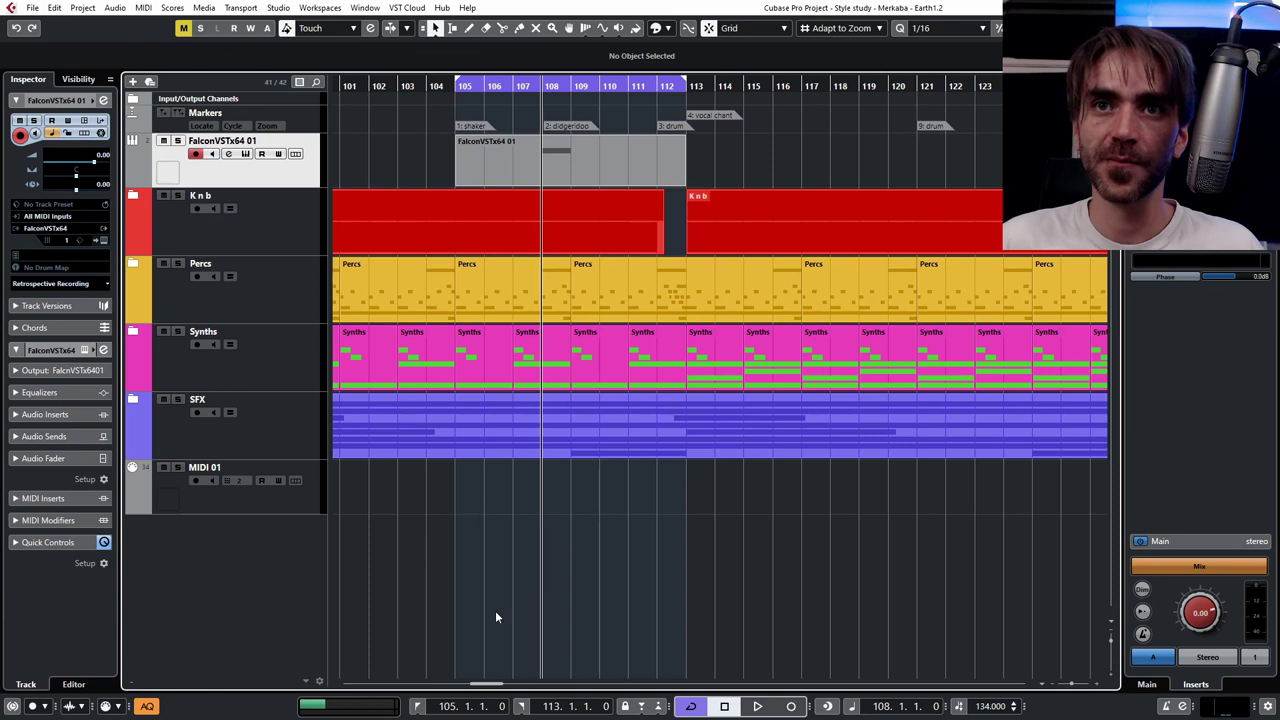
pyautogui.hotkey('ctrl', 'alt', 'e')
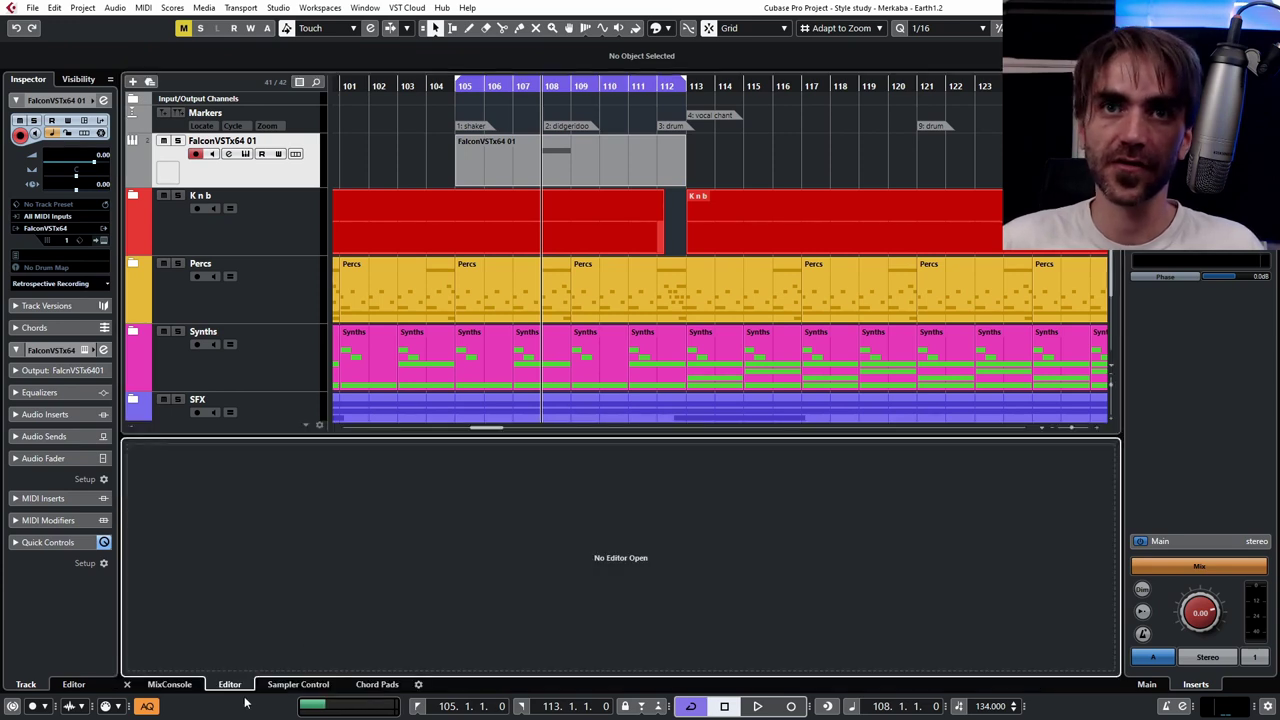
pyautogui.click(170, 684)
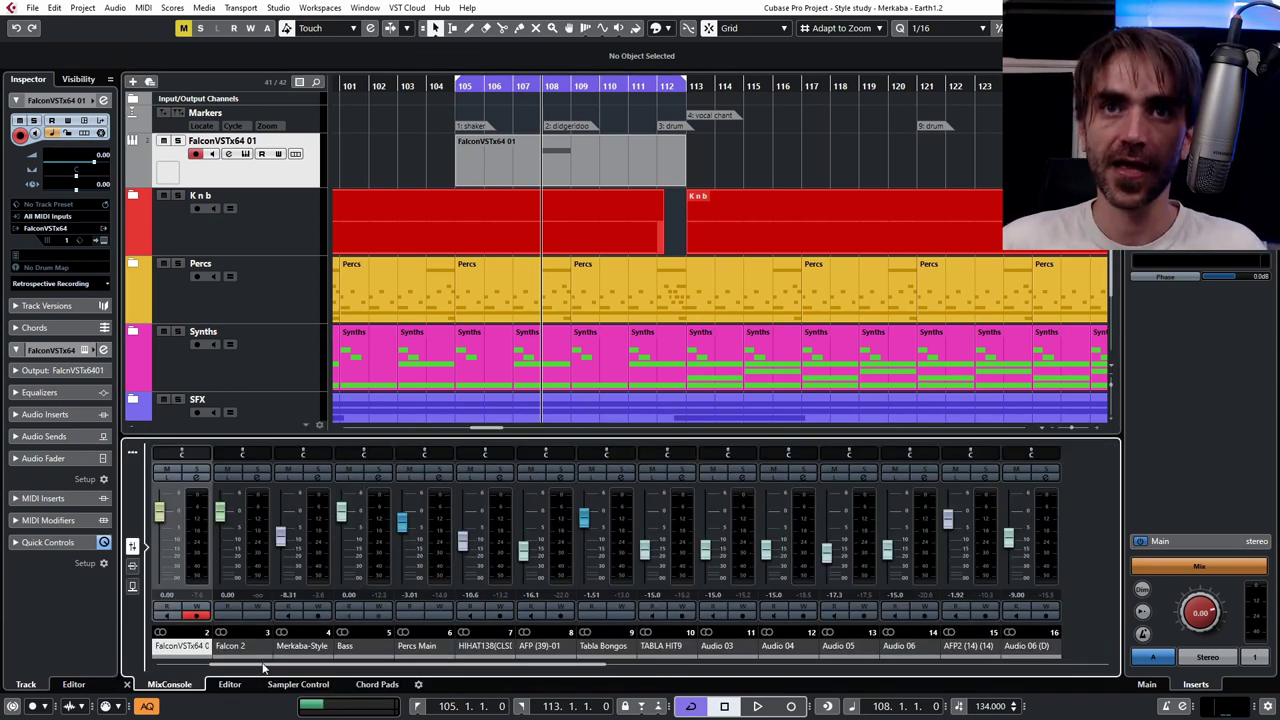
# - Lower the Falcon 2 channel's fader to about -6.86 dB in the MixConsole
pyautogui.moveTo(248, 665); pyautogui.dragTo(219, 665)
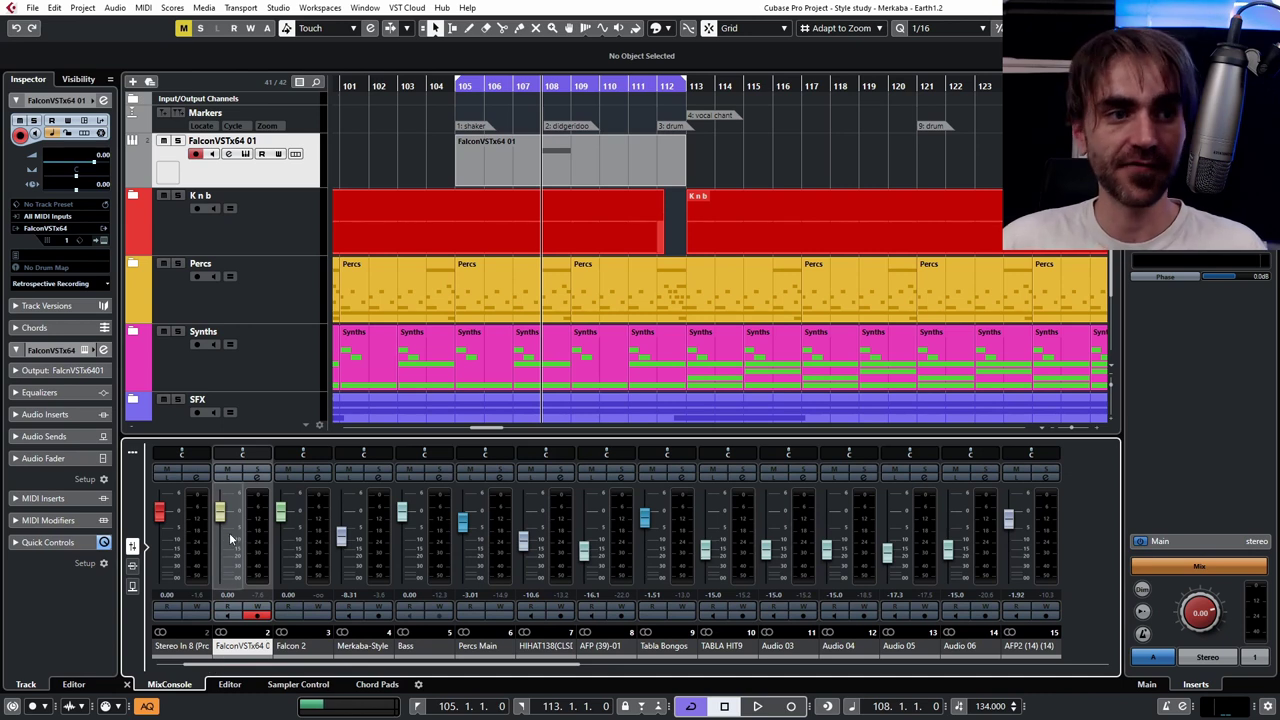
pyautogui.moveTo(281, 512); pyautogui.dragTo(282, 533)
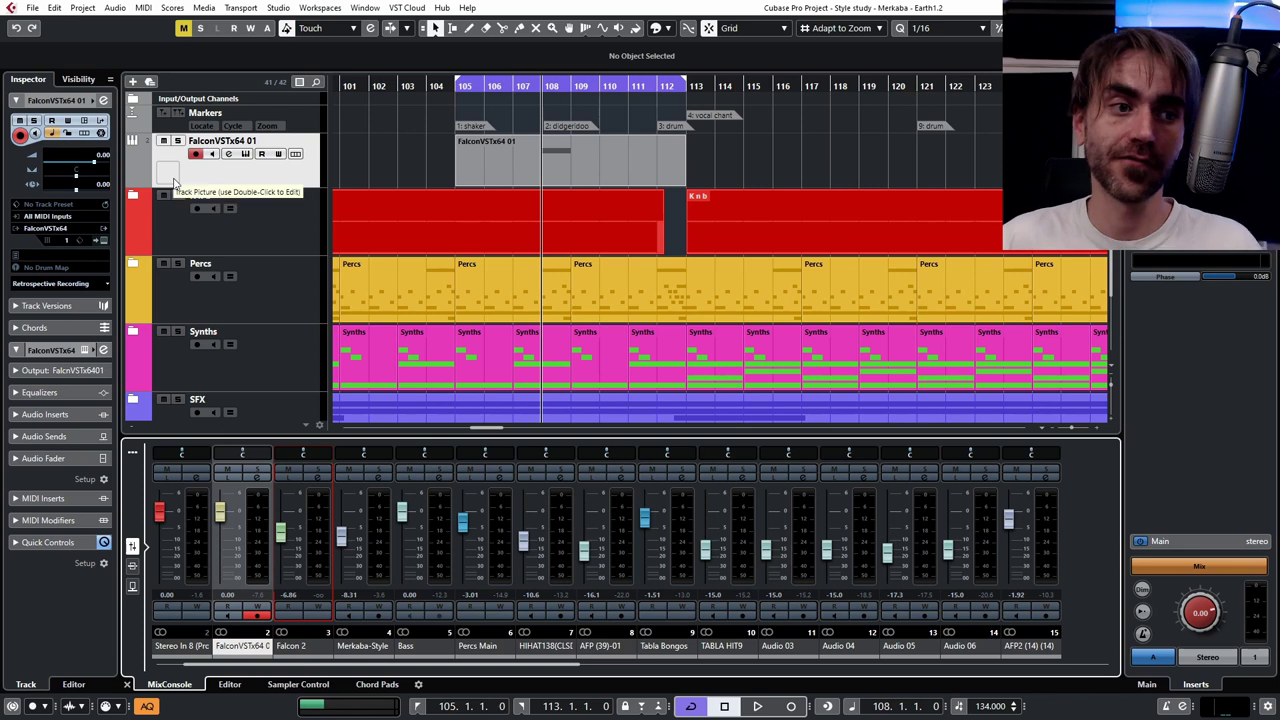
# - Add one MIDI track below the Falcon instrument track and show its basic track settings with the FalconVSTx64 routing on channel 2
pyautogui.rightClick(233, 174)
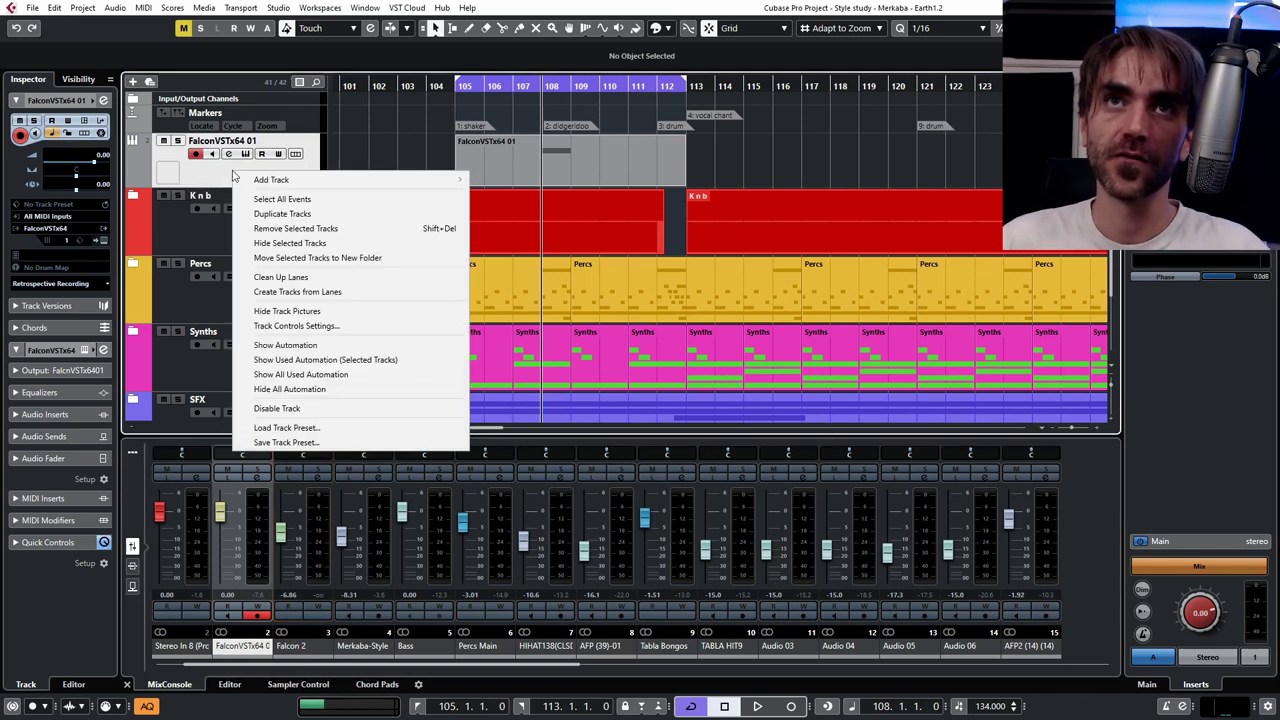
pyautogui.moveTo(260, 182)
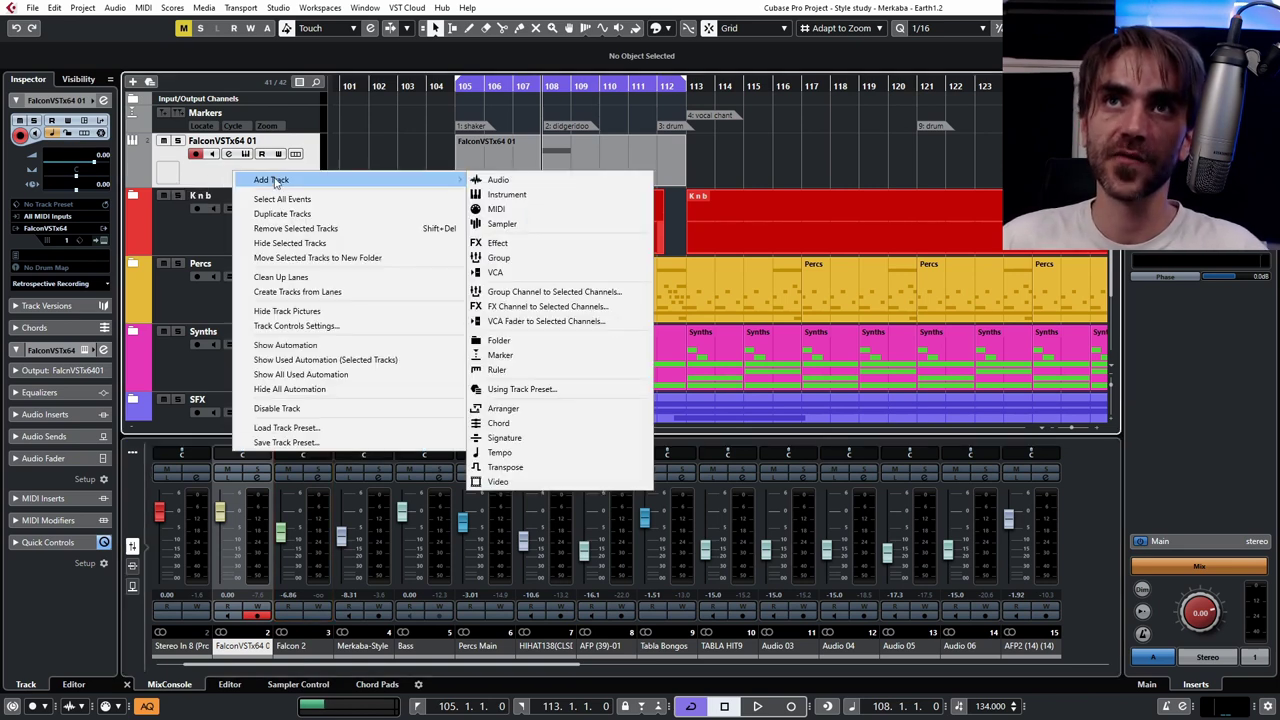
pyautogui.click(500, 207)
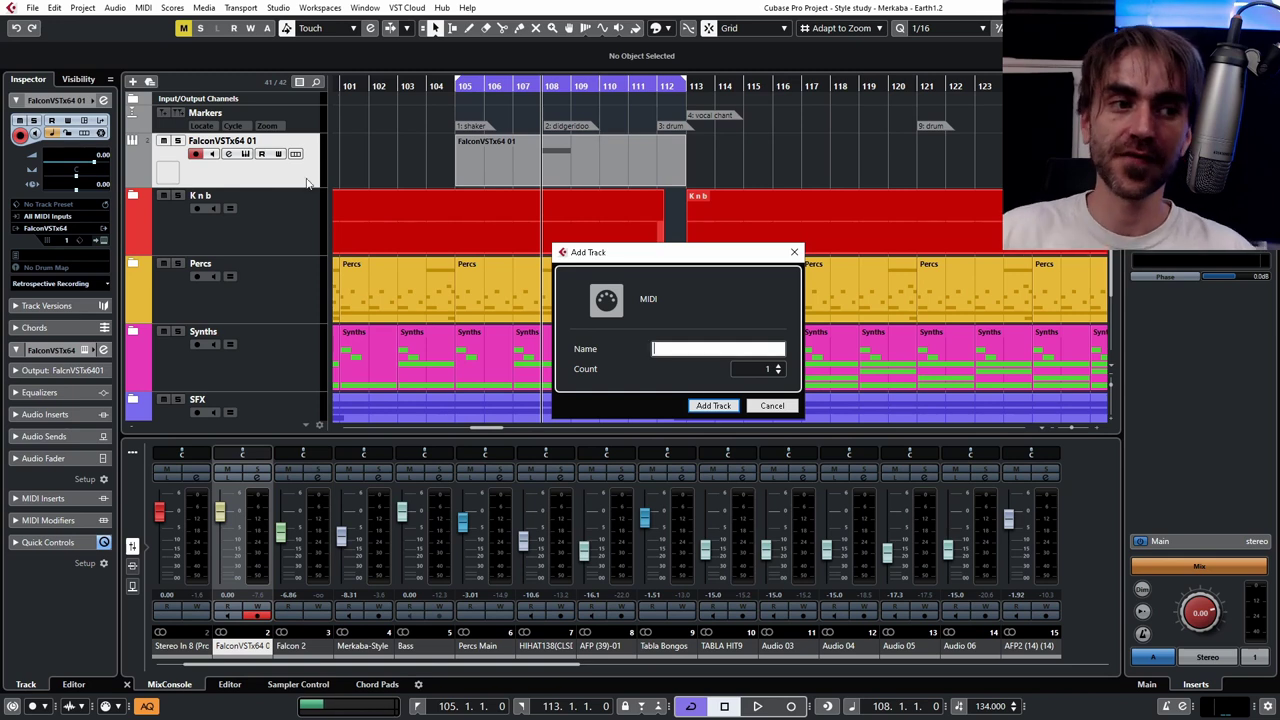
pyautogui.click(711, 408)
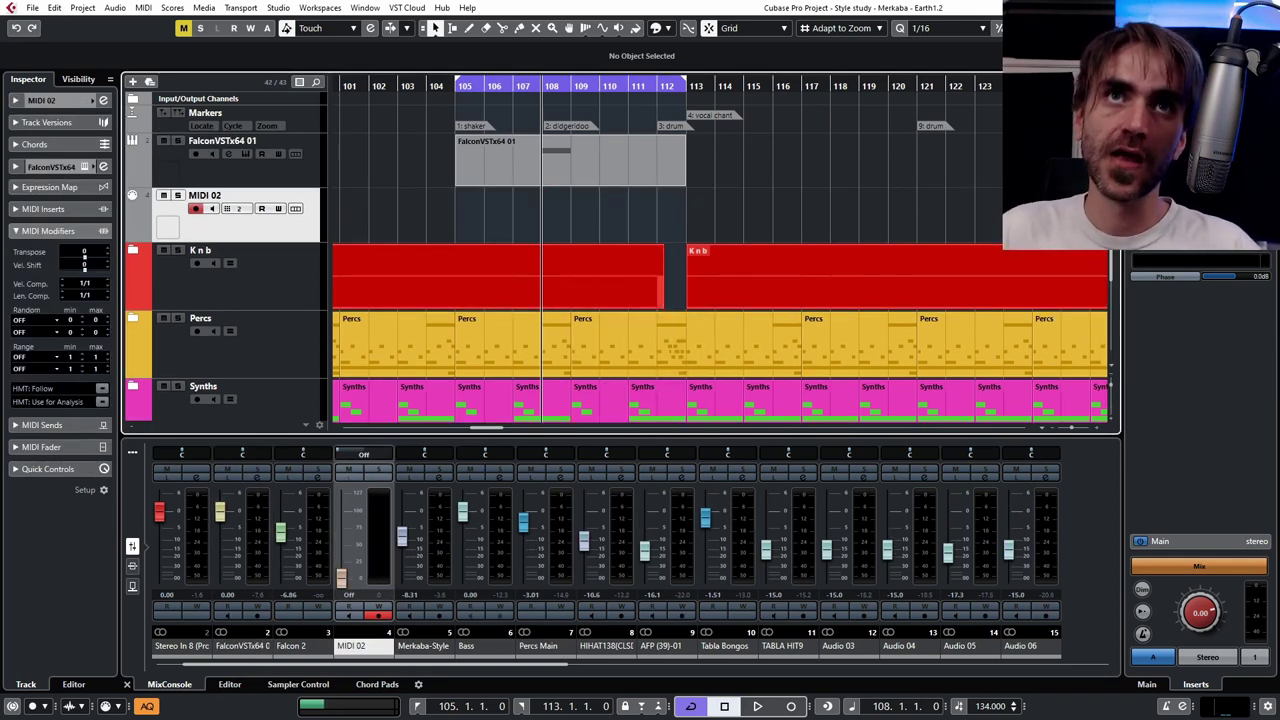
pyautogui.click(41, 103)
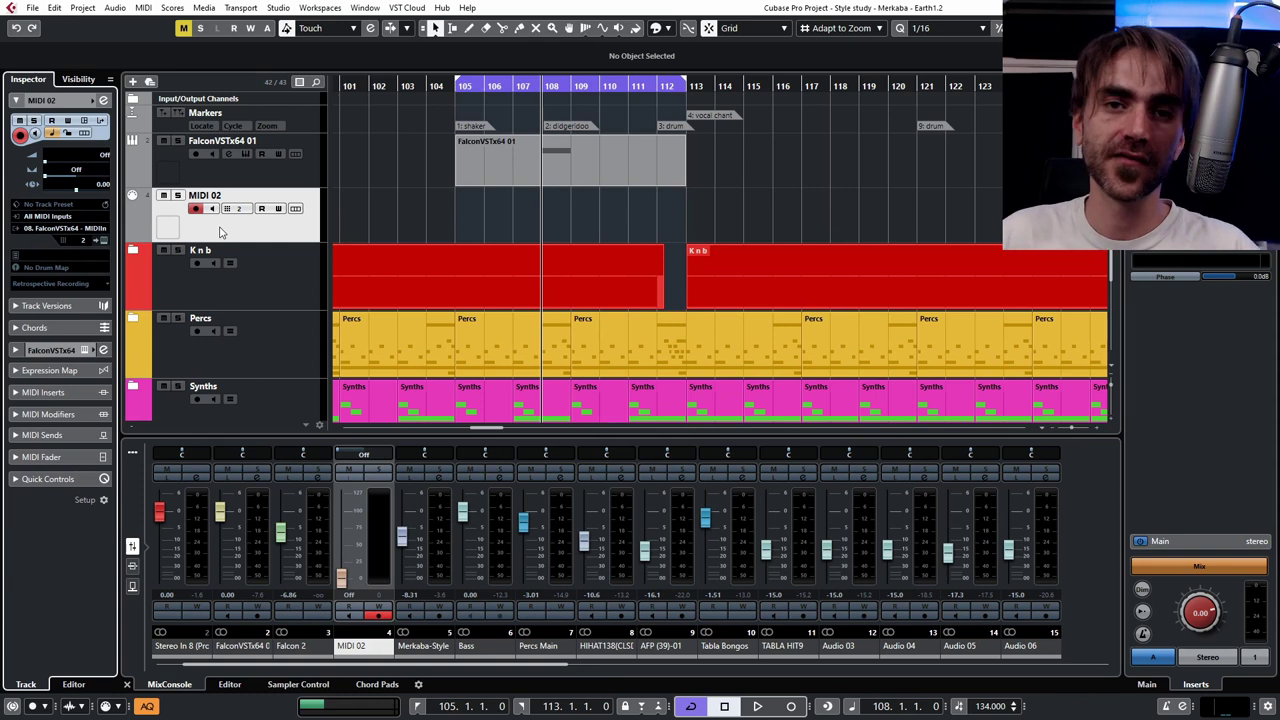
pyautogui.rightClick(221, 232)
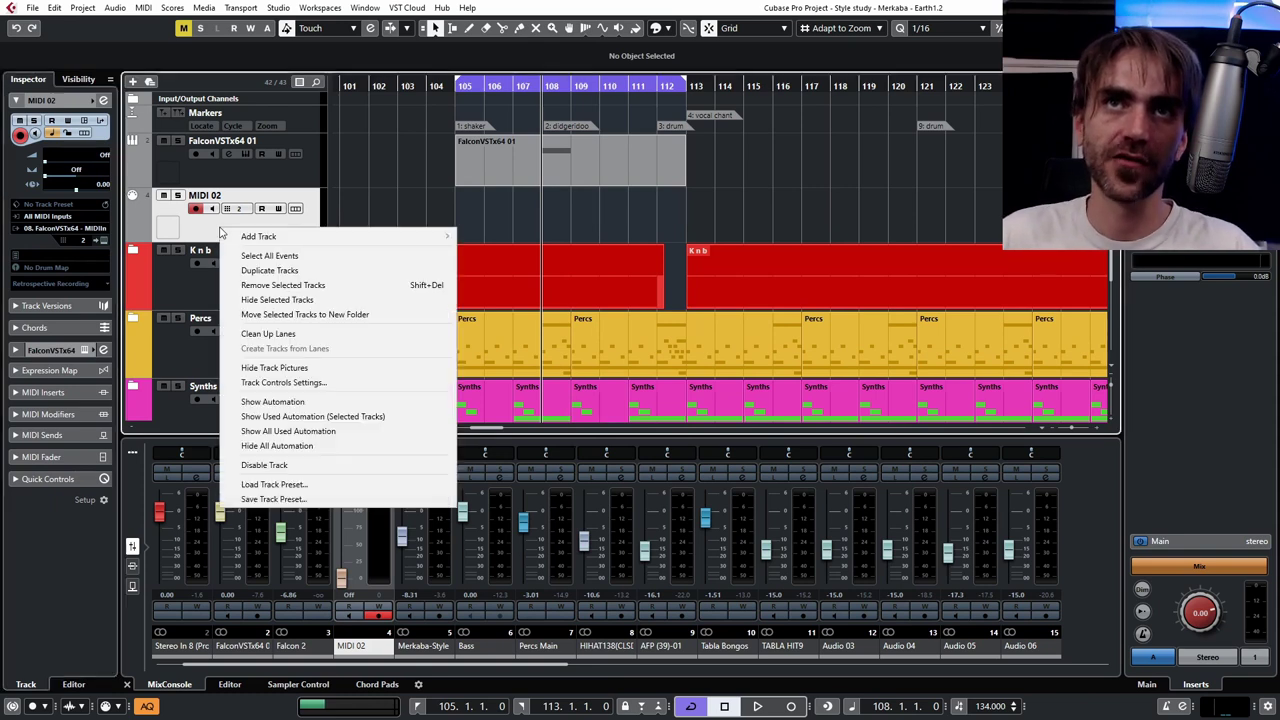
pyautogui.moveTo(258, 236)
pyautogui.click(485, 265)
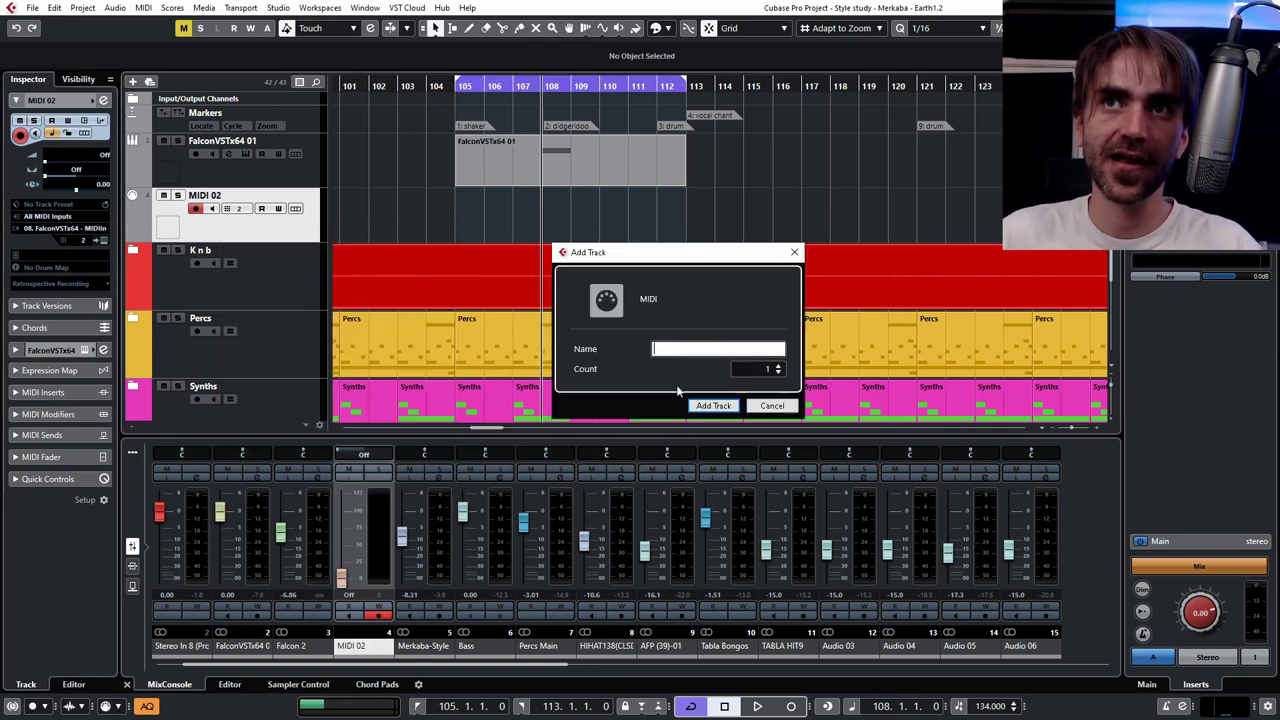
pyautogui.click(772, 405)
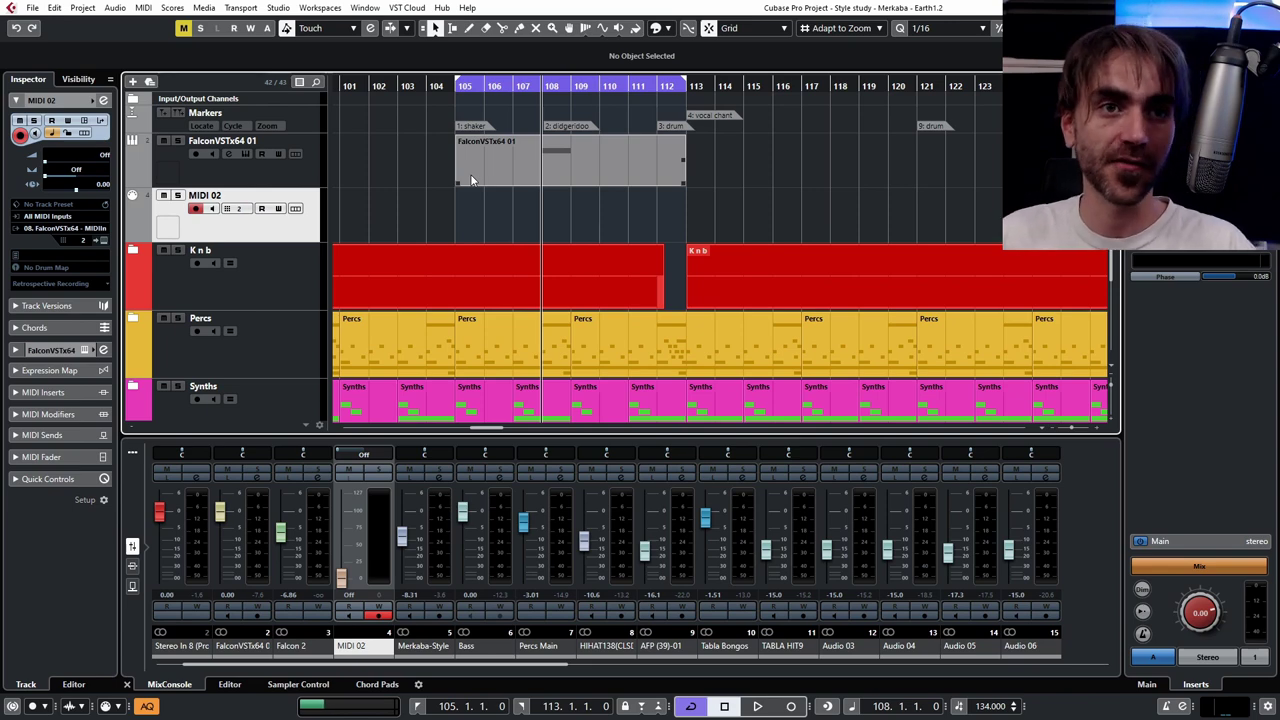
# - Set Transpose to 7 in the MIDI 02 track's MIDI Modifiers and record a handpan part from bar 105
pyautogui.click(103, 350)
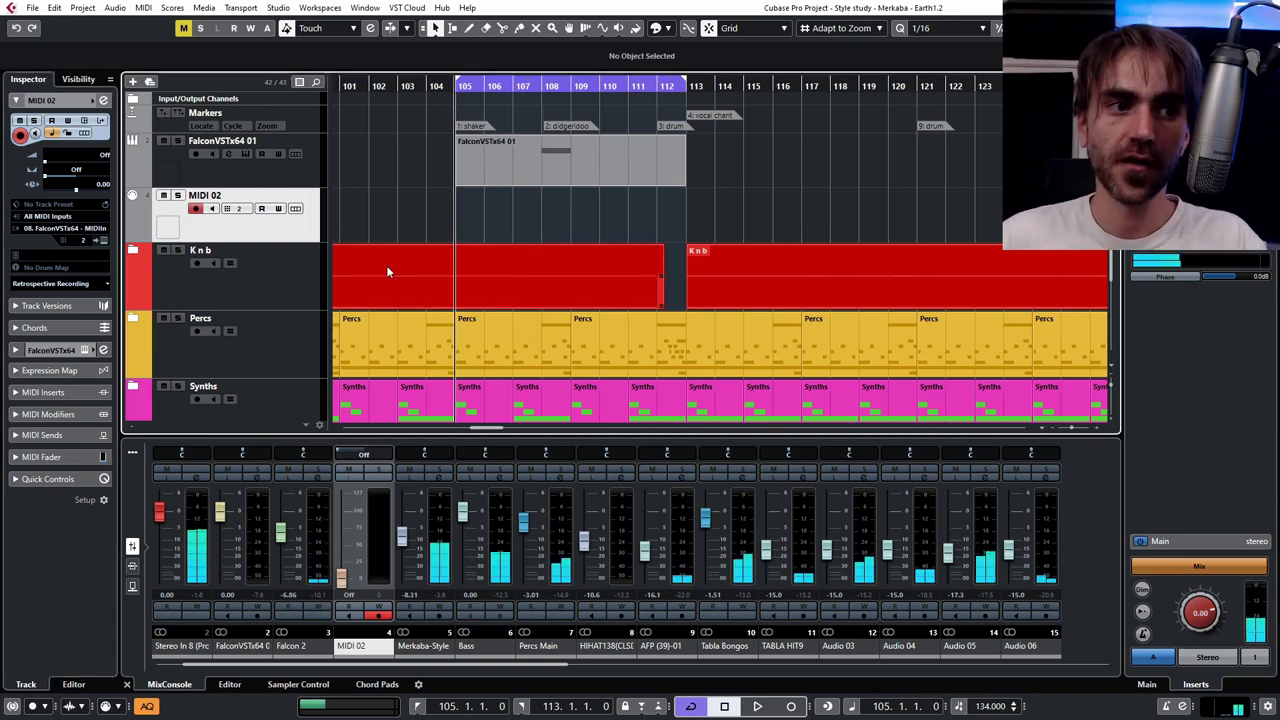
pyautogui.click(16, 414)
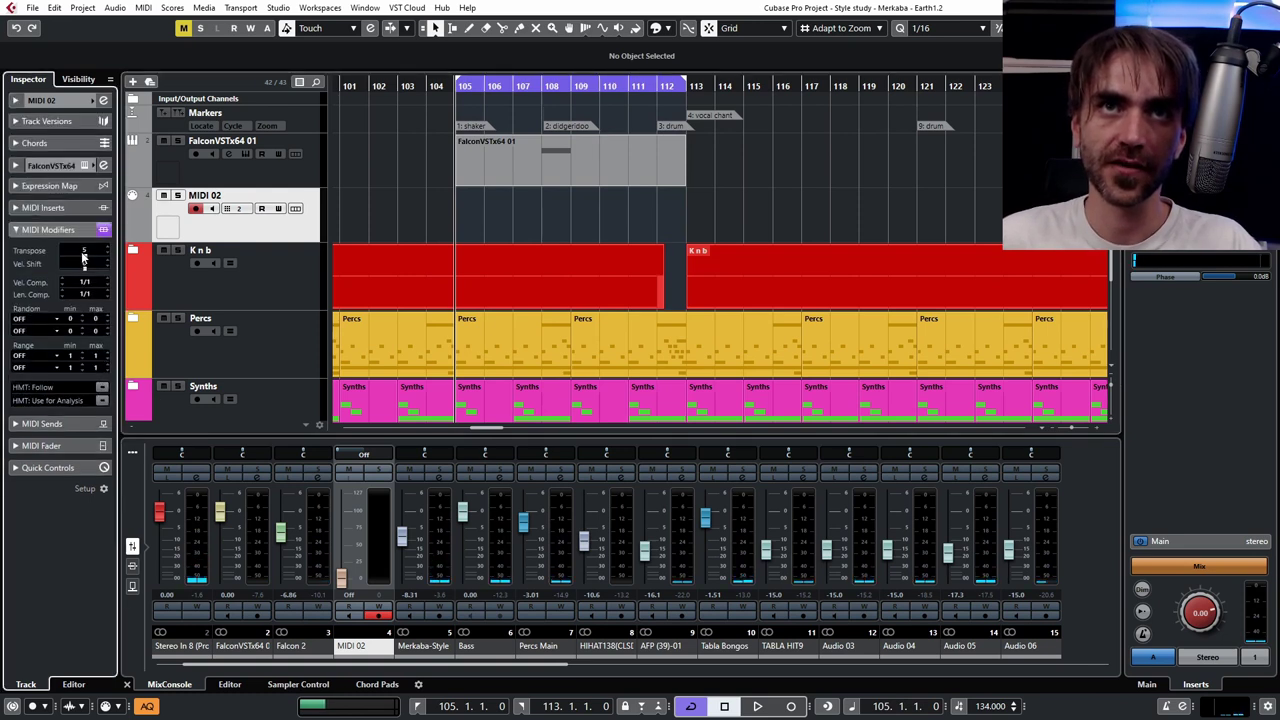
pyautogui.click(238, 241)
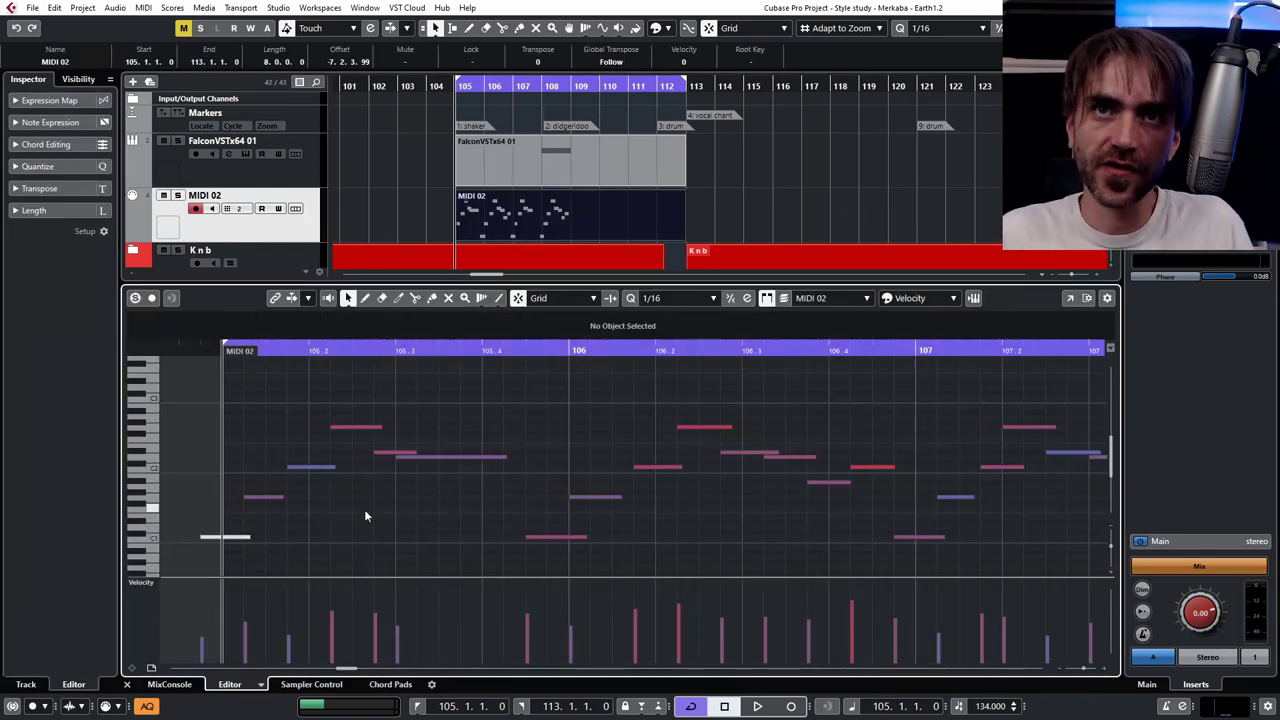
# - Move all notes of the MIDI 02 part one 1/16 later, and the two notes around bar 106 another 1/16 later
pyautogui.hotkey('ctrl', 'a')
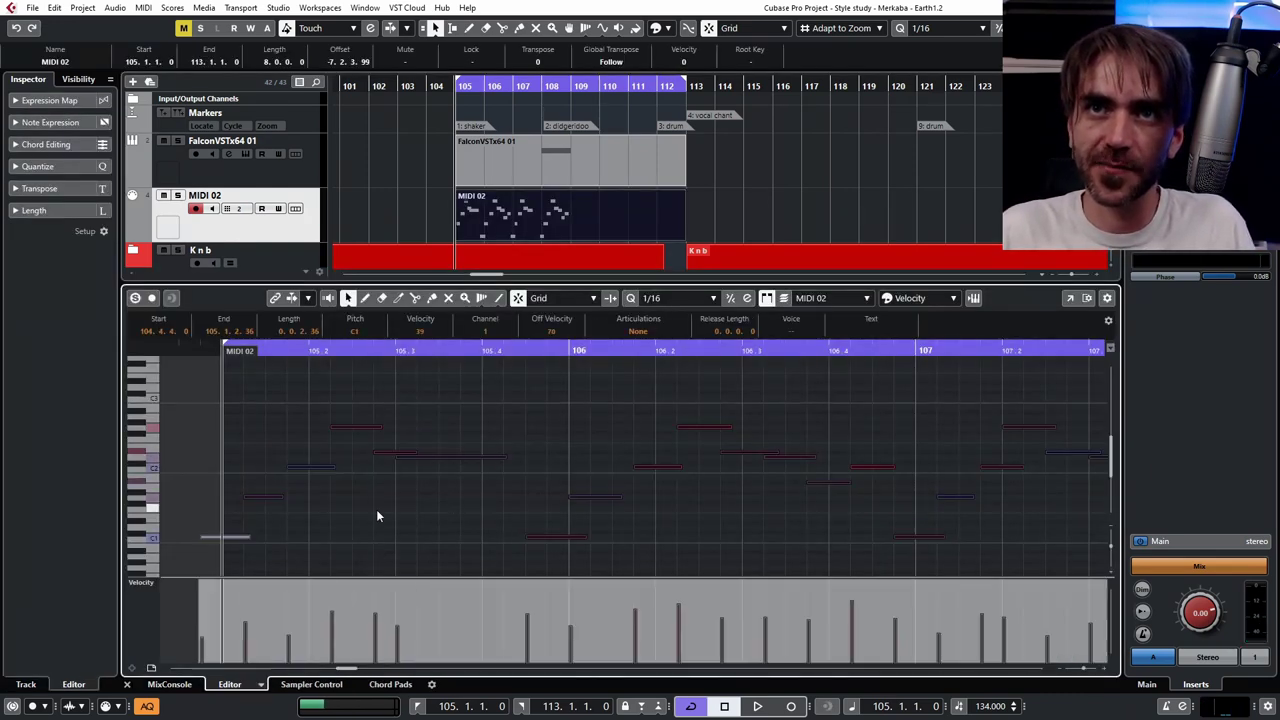
pyautogui.hotkey('ctrl', 'Right')
pyautogui.click(376, 511)
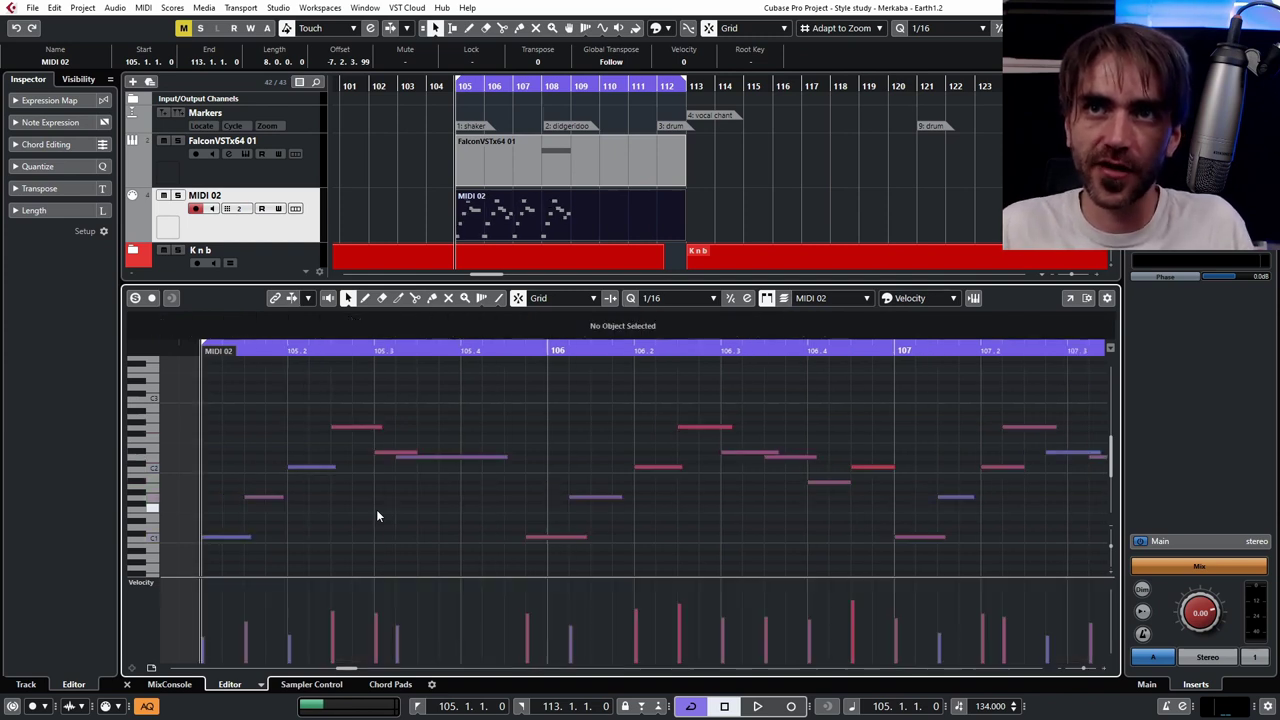
pyautogui.hotkey('ctrl', 'Right')
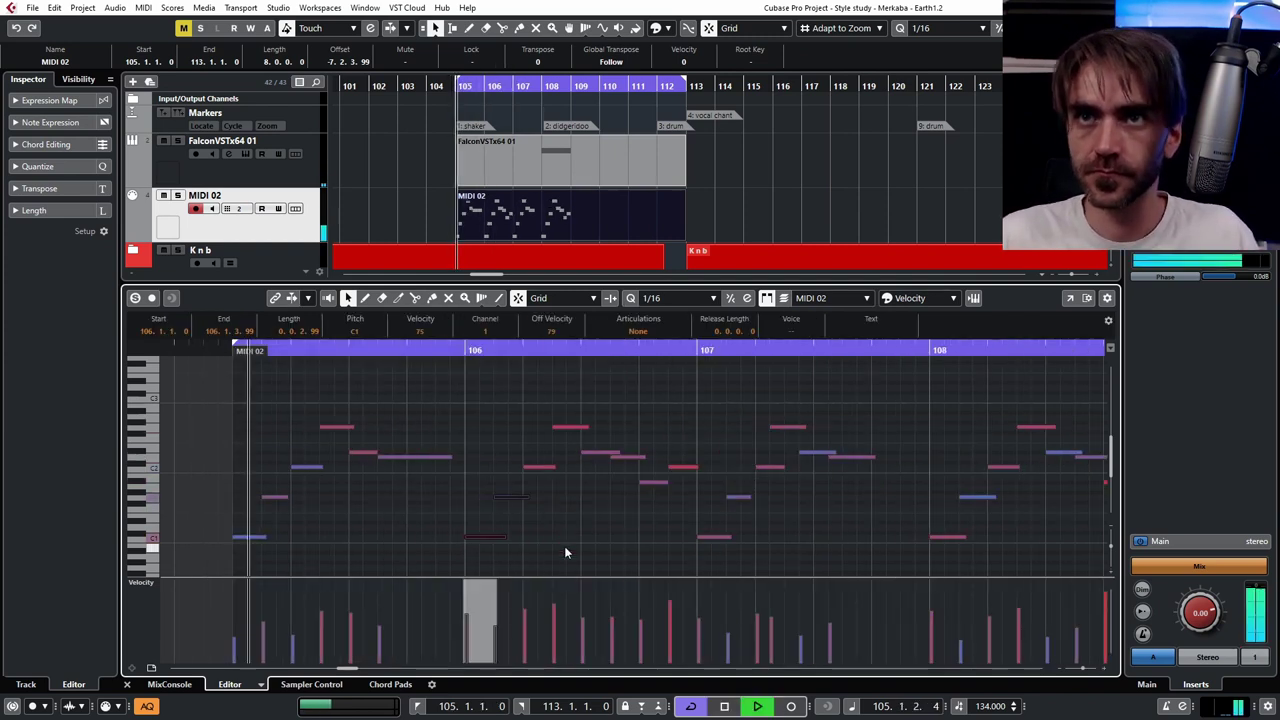
pyautogui.click(564, 546)
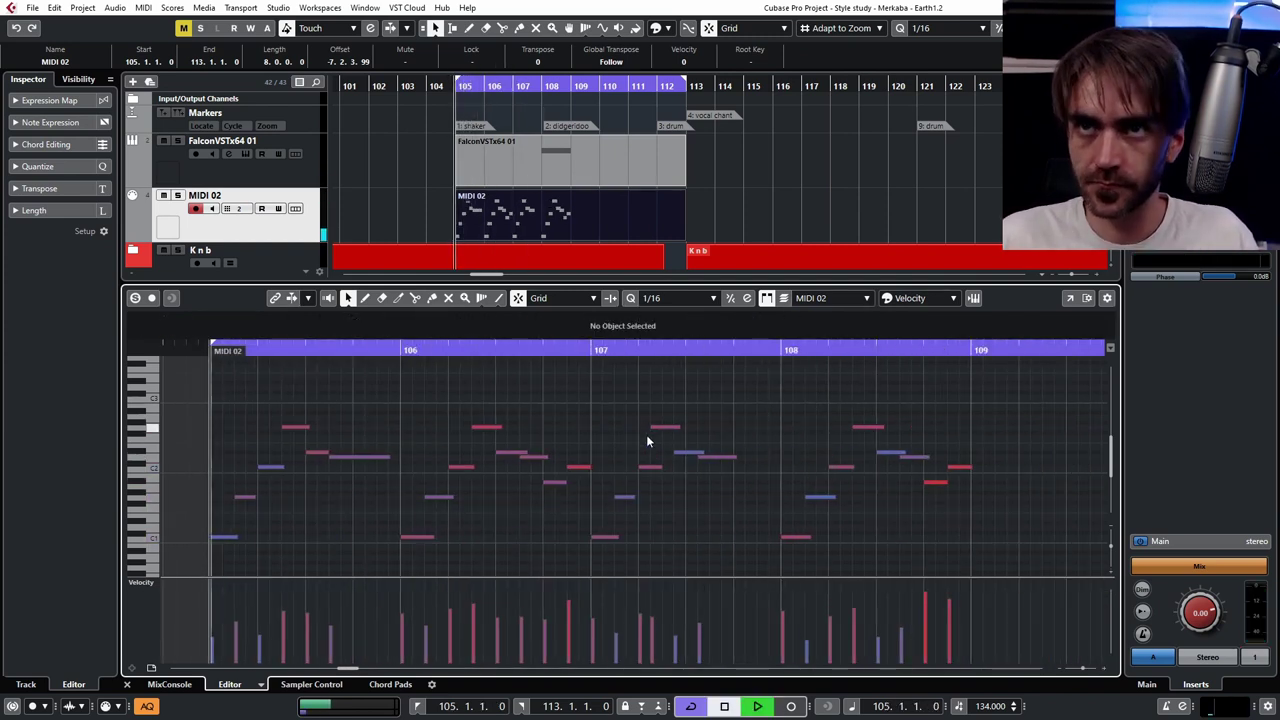
# - Shorten the MIDI 02 part to end at bar 109 and place a shared copy of it from bar 109 to 113
pyautogui.press('space')
pyautogui.press('space')
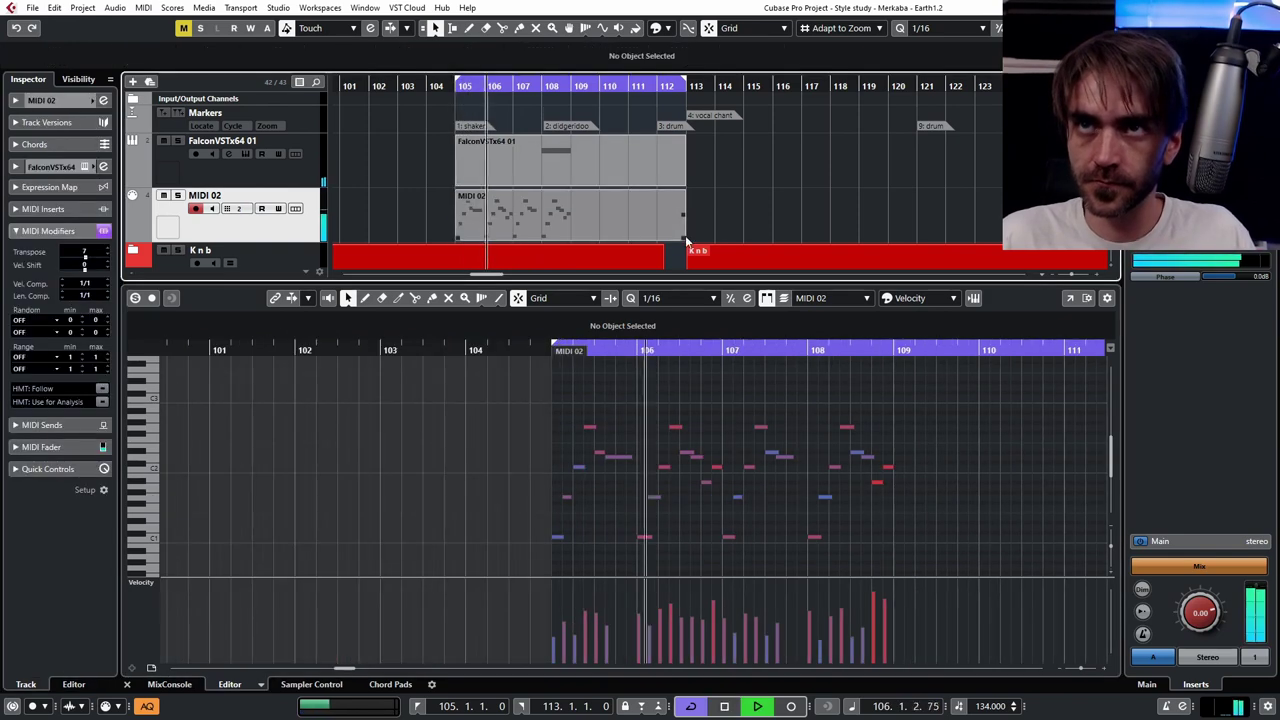
pyautogui.moveTo(686, 238); pyautogui.dragTo(571, 238)
pyautogui.moveTo(548, 217); pyautogui.dragTo(663, 217)
pyautogui.hotkey('ctrl', 'alt', 'e')
pyautogui.press('Return')
# - Open the Falcon 2 channel settings and set EQ band 1 as a low-cut filter at 257.8 Hz with a Q of 1.6
pyautogui.click(169, 684)
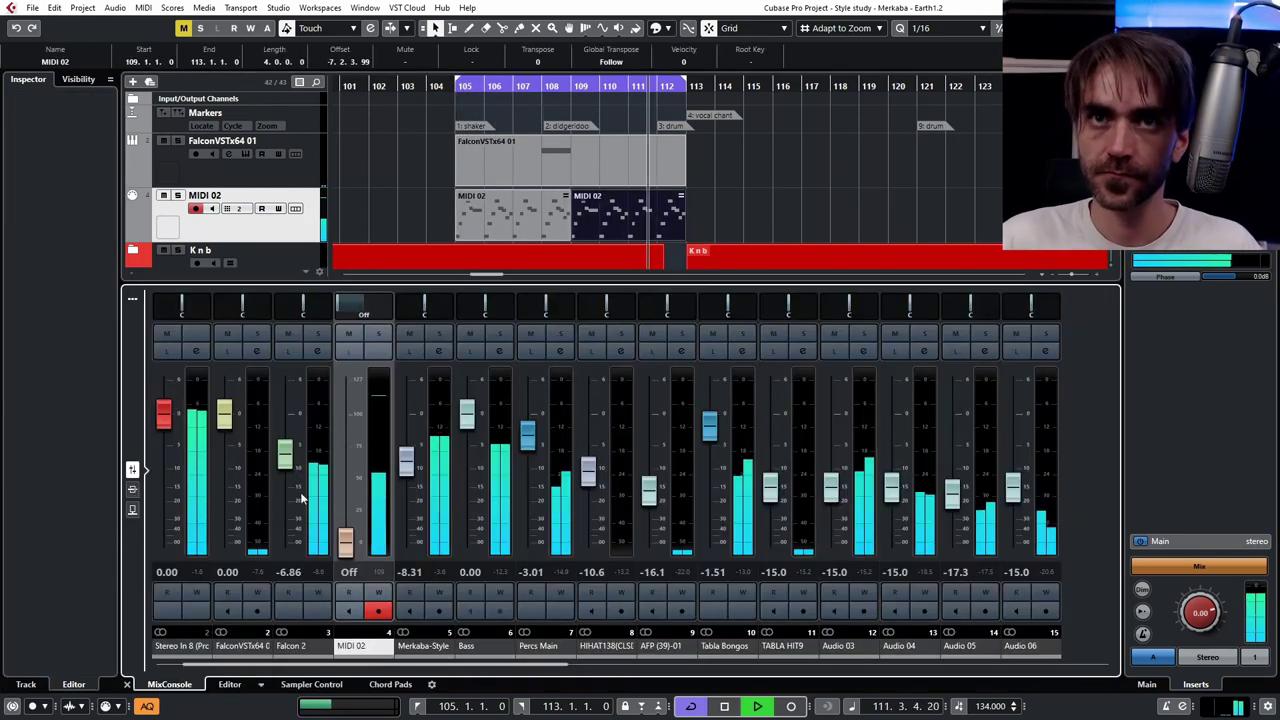
pyautogui.click(320, 350)
pyautogui.click(430, 525)
pyautogui.click(460, 568)
pyautogui.moveTo(409, 564); pyautogui.dragTo(418, 564)
# - Enable Falcon 2's pre-section low cut at 24 dB/Oct, lower EQ band 1 to 183.1 Hz, and close the settings
pyautogui.click(357, 555)
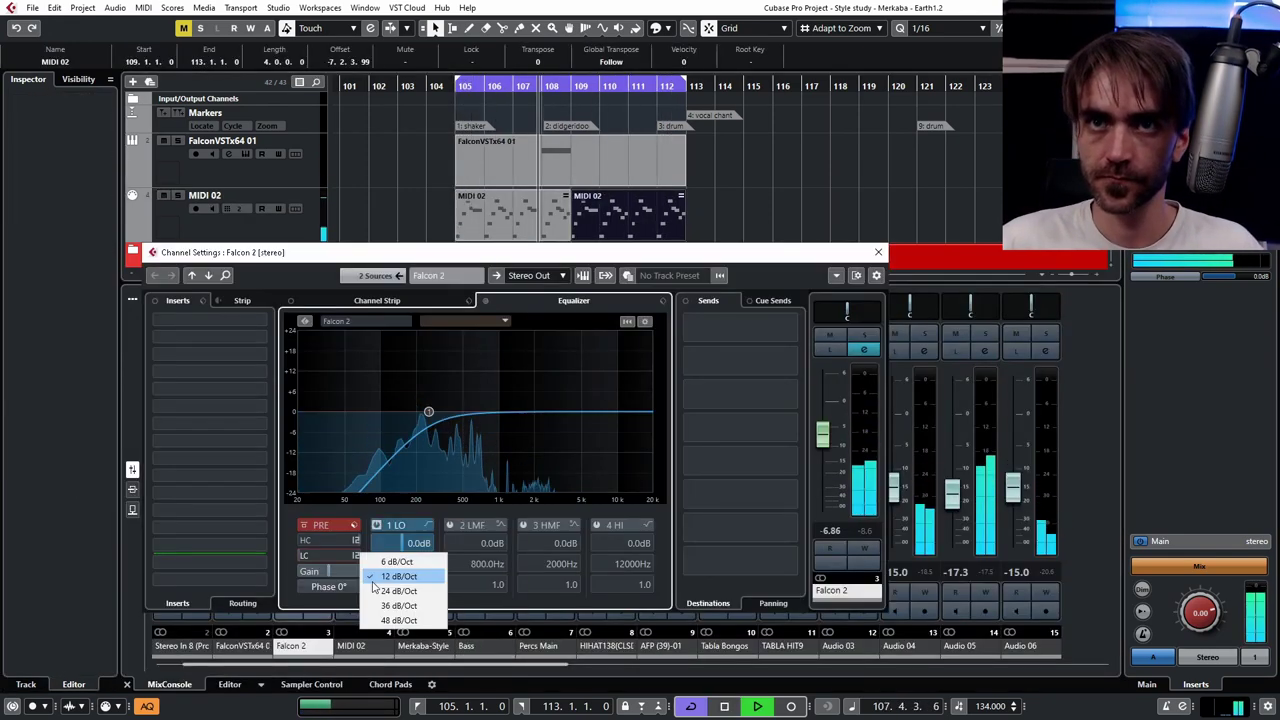
pyautogui.click(396, 590)
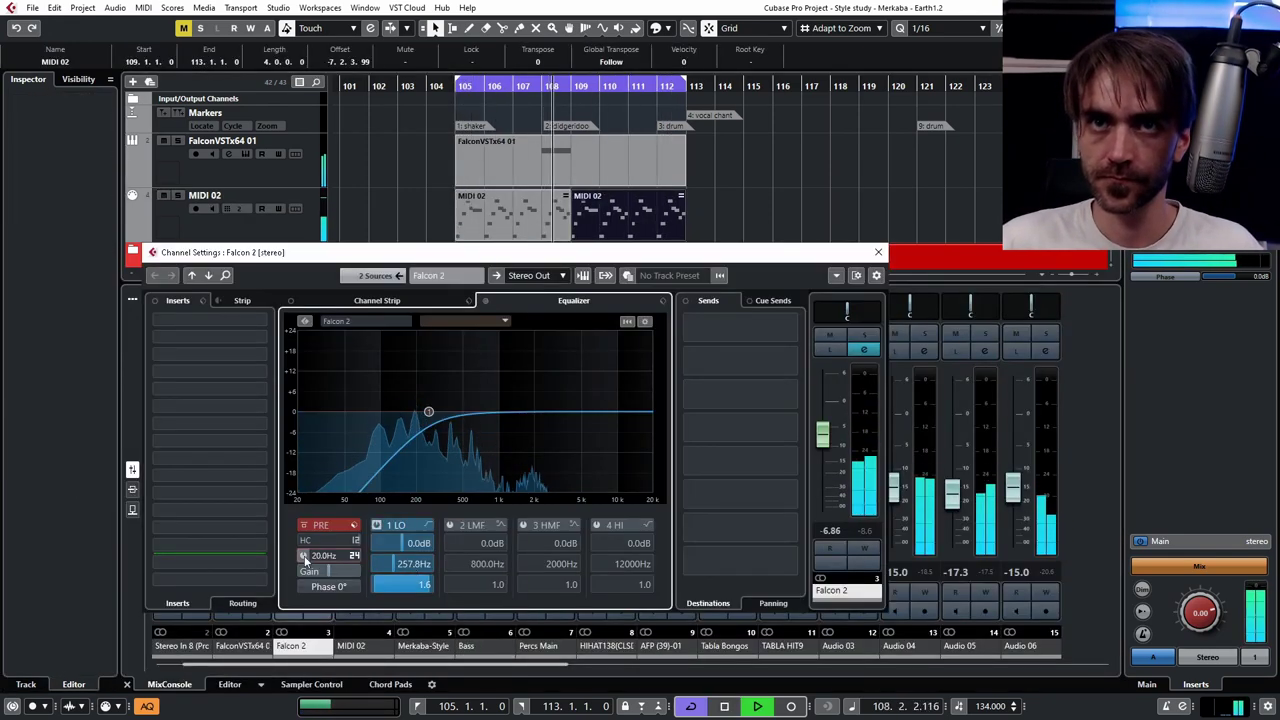
pyautogui.moveTo(363, 509); pyautogui.dragTo(379, 468)
pyautogui.scroll(-4, 336, 557)
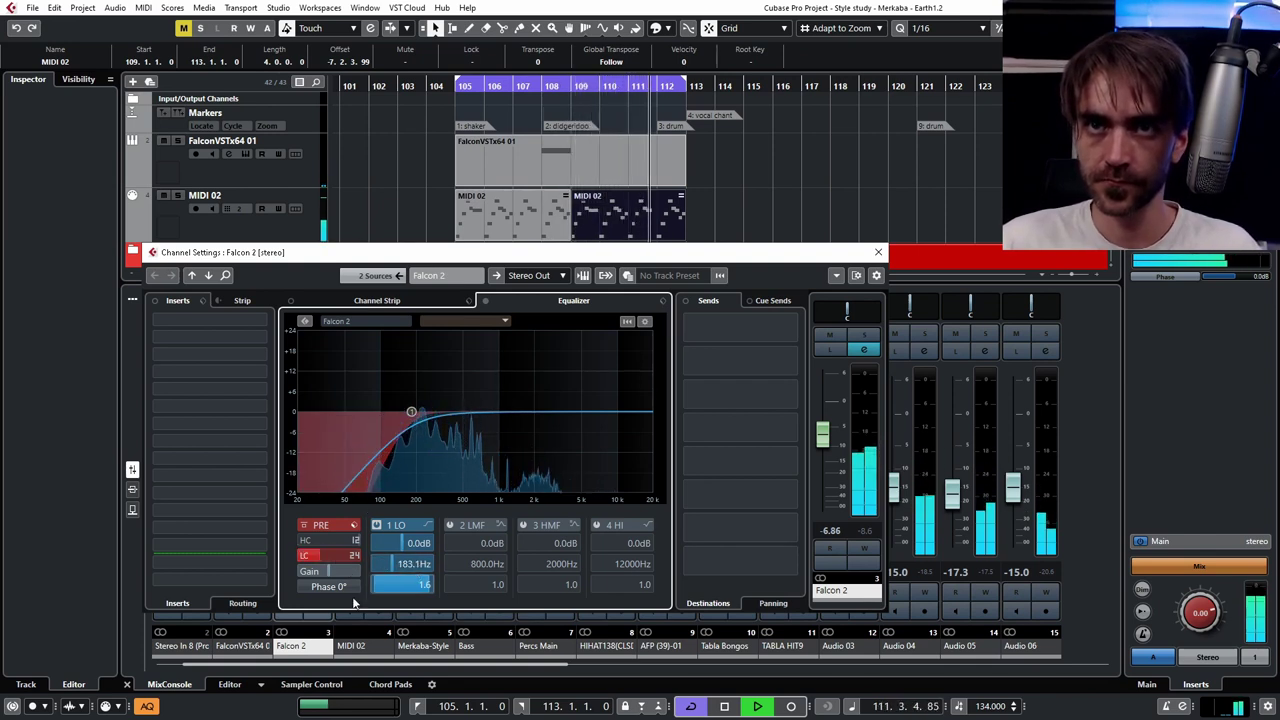
pyautogui.press('Escape')
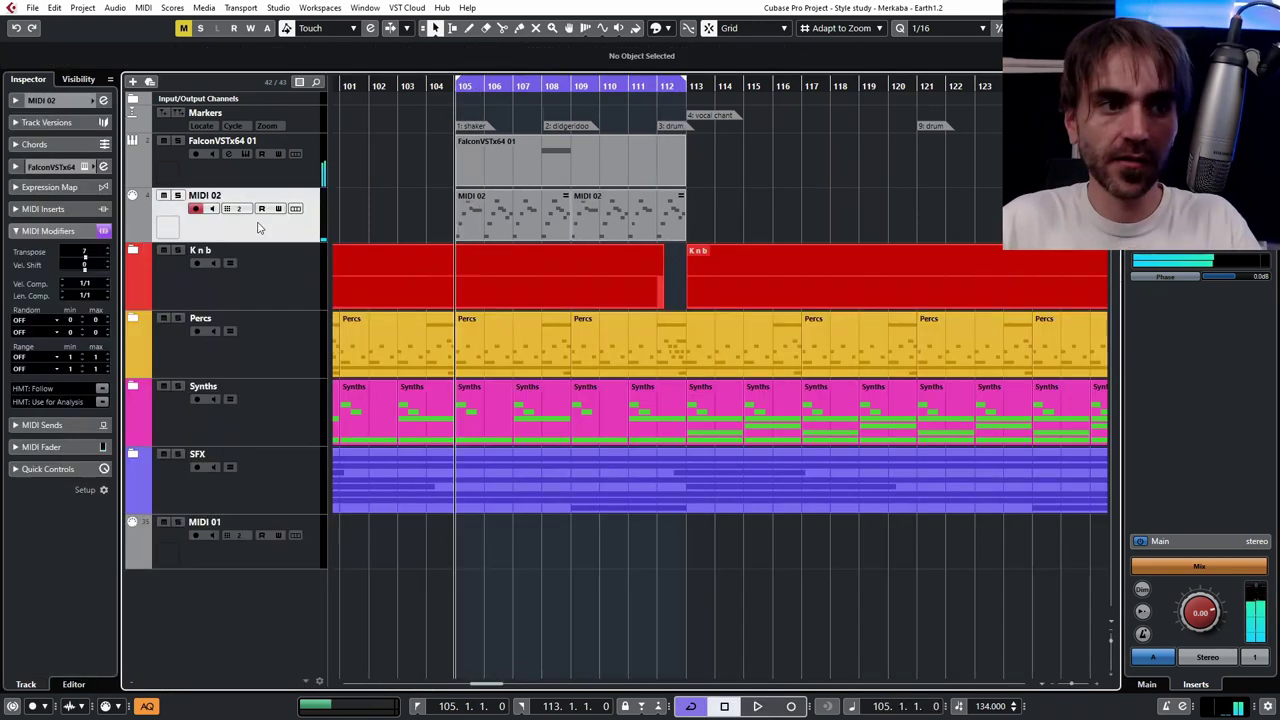
# - Replace the Ayasa patch in Falcon's second part with Natural Balafon from the Balafon folder and close the instrument window
pyautogui.click(219, 145)
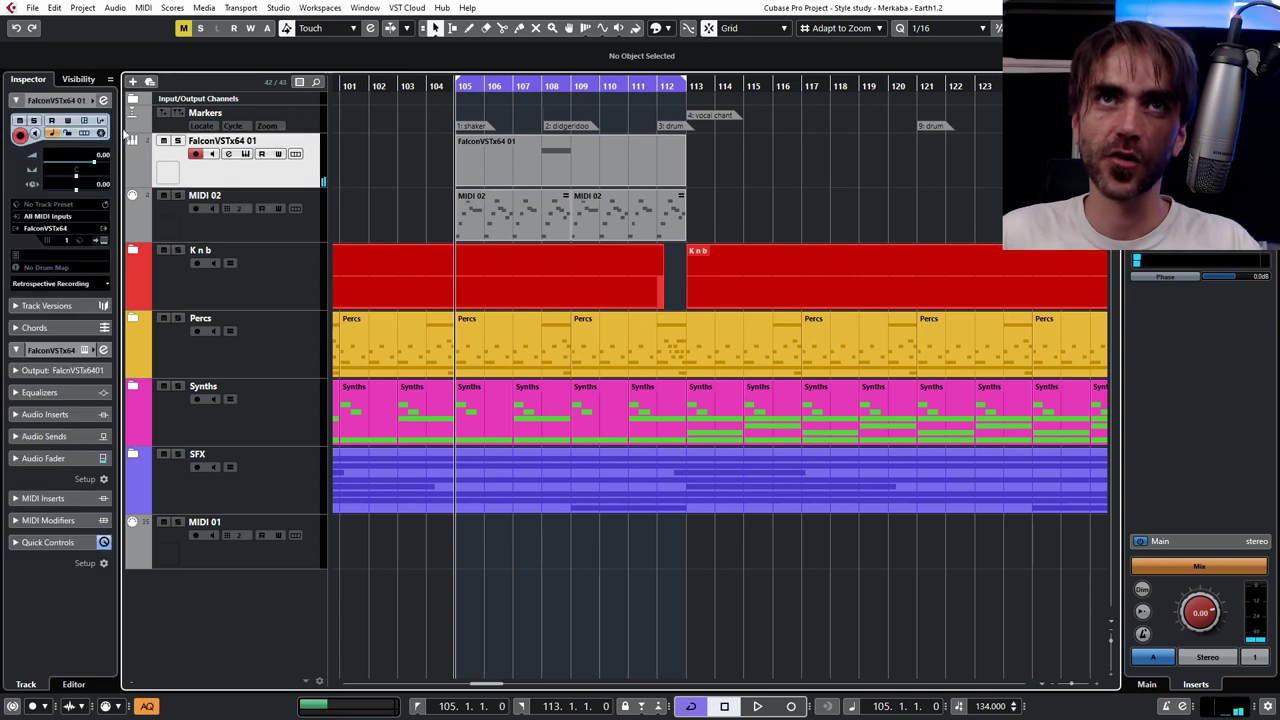
pyautogui.click(99, 241)
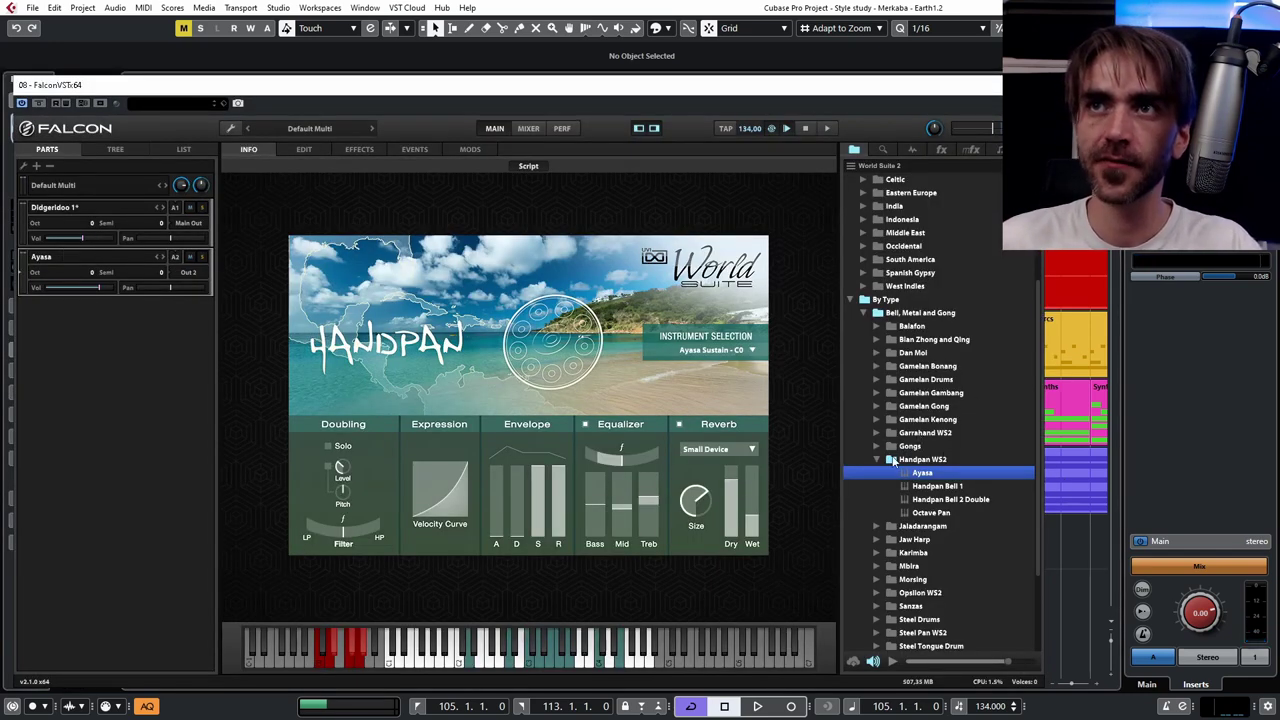
pyautogui.click(877, 460)
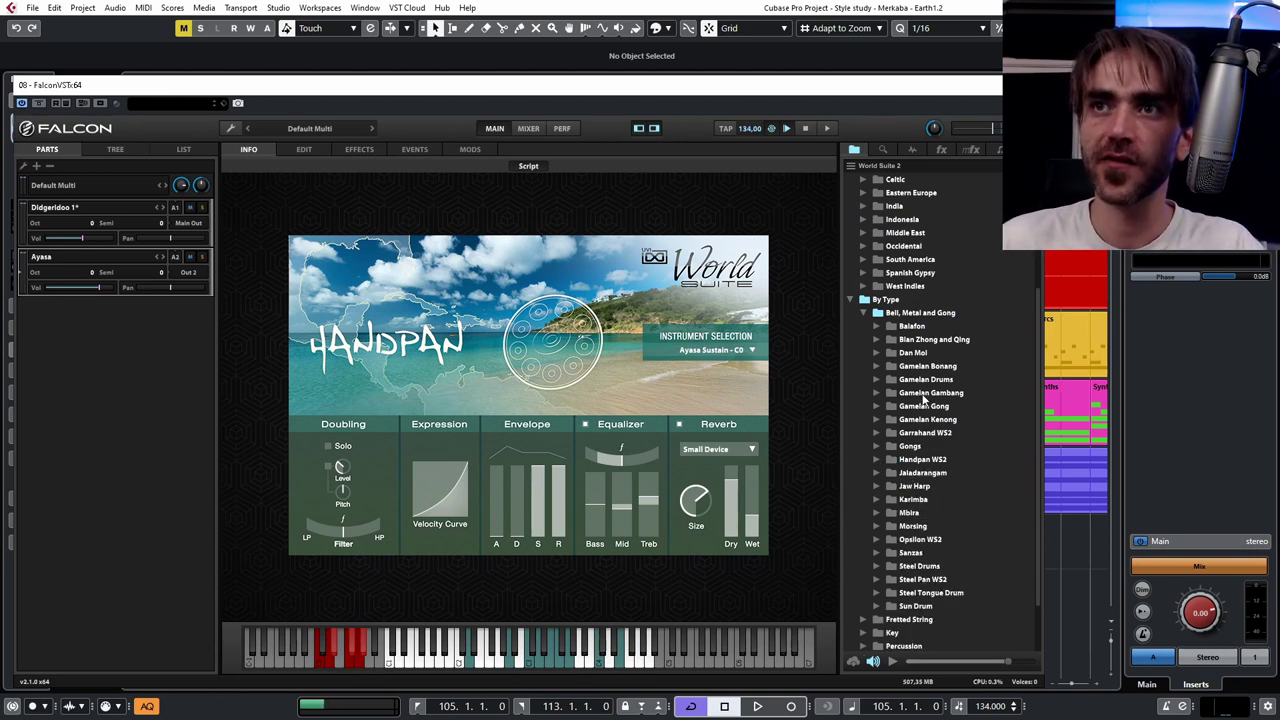
pyautogui.scroll(-3, 930, 410)
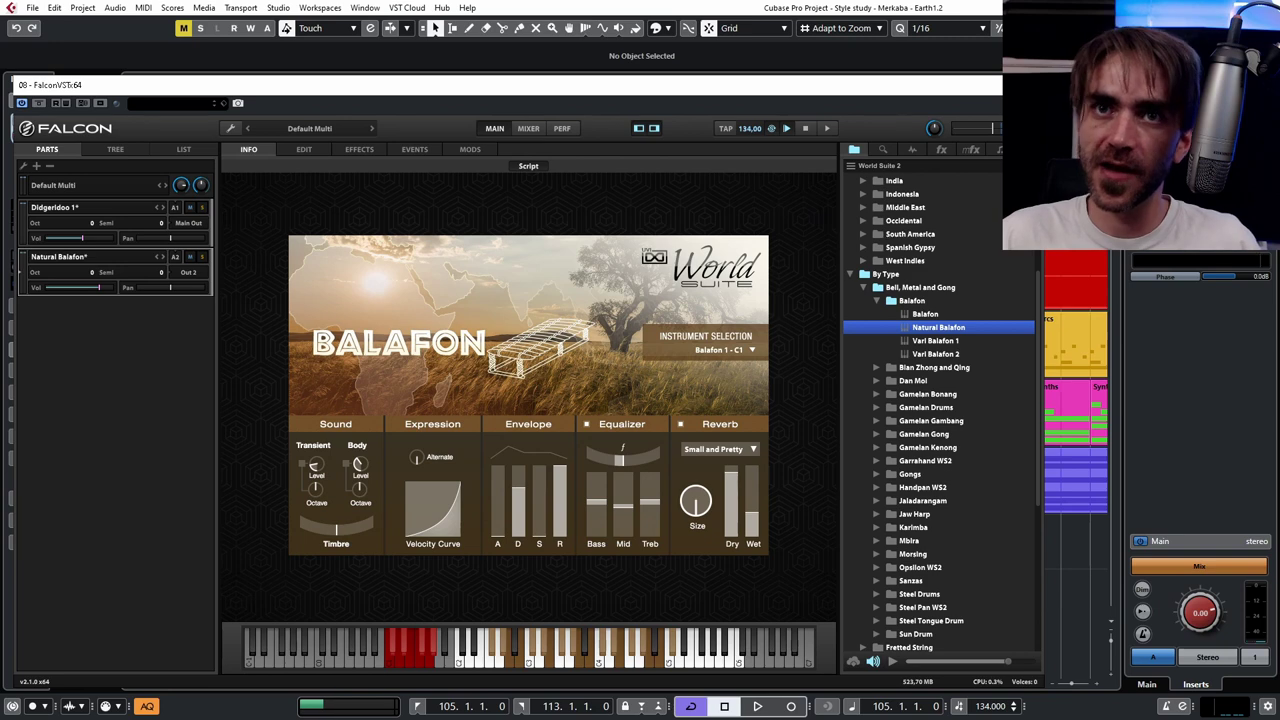
pyautogui.click(1029, 85)
# - Add a MIDI Modifiers insert to the MIDI 02 track and set its Transpose to 12
pyautogui.click(290, 228)
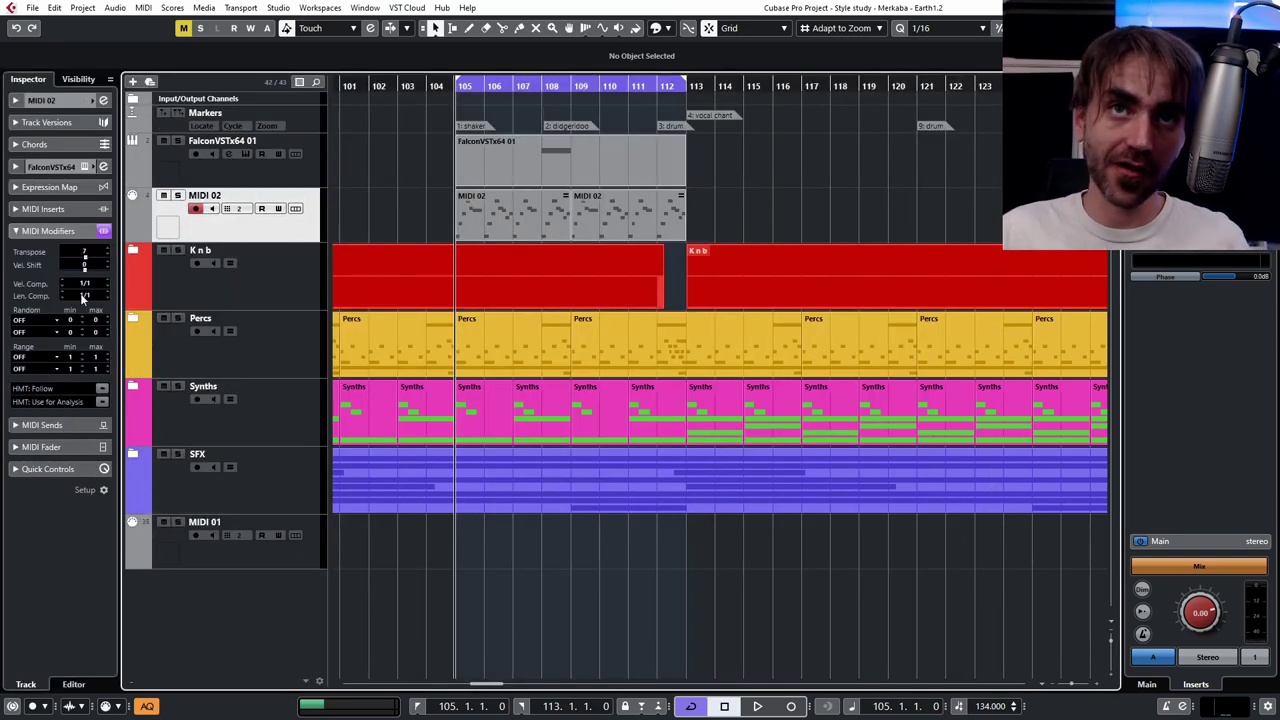
pyautogui.click(60, 209)
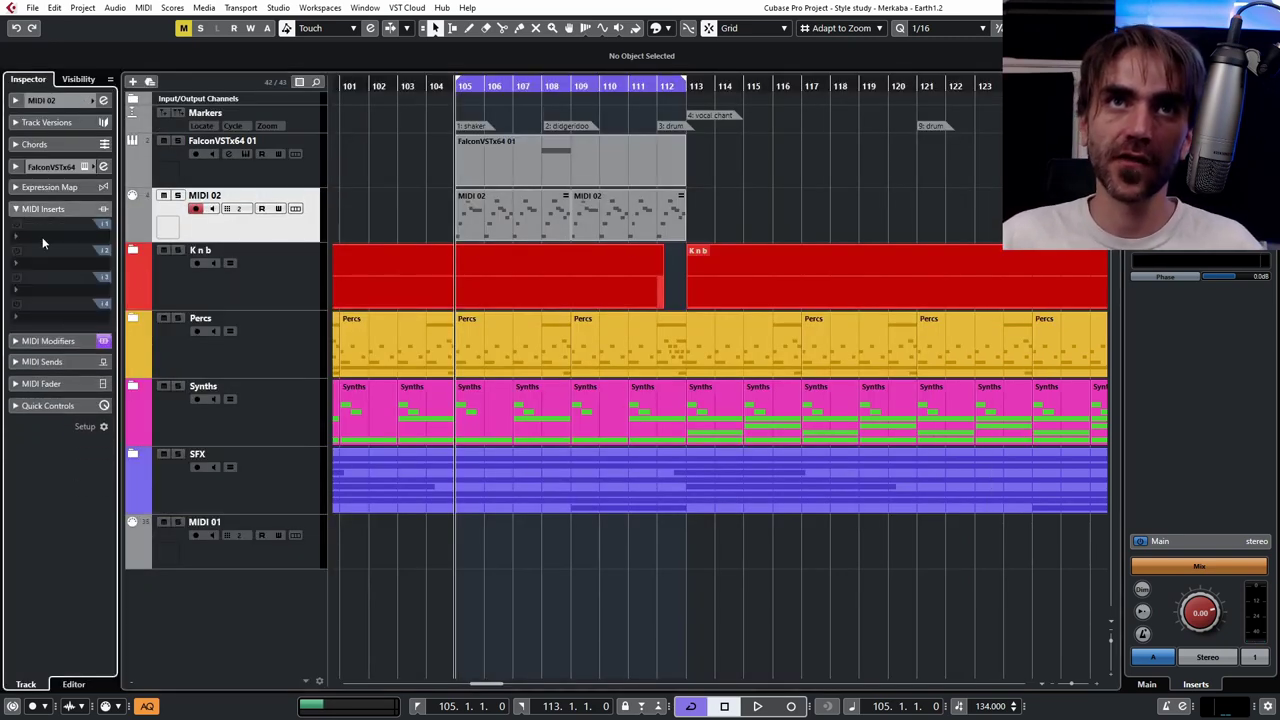
pyautogui.click(95, 237)
pyautogui.click(89, 414)
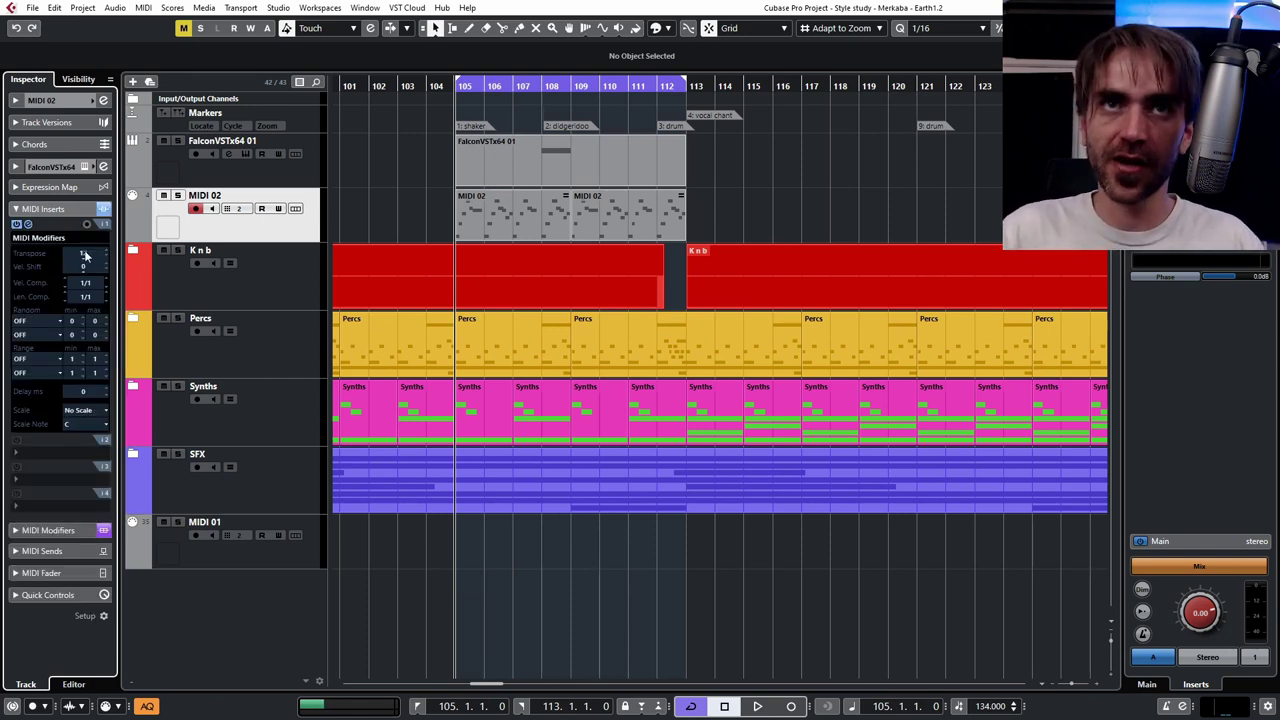
pyautogui.click(769, 187)
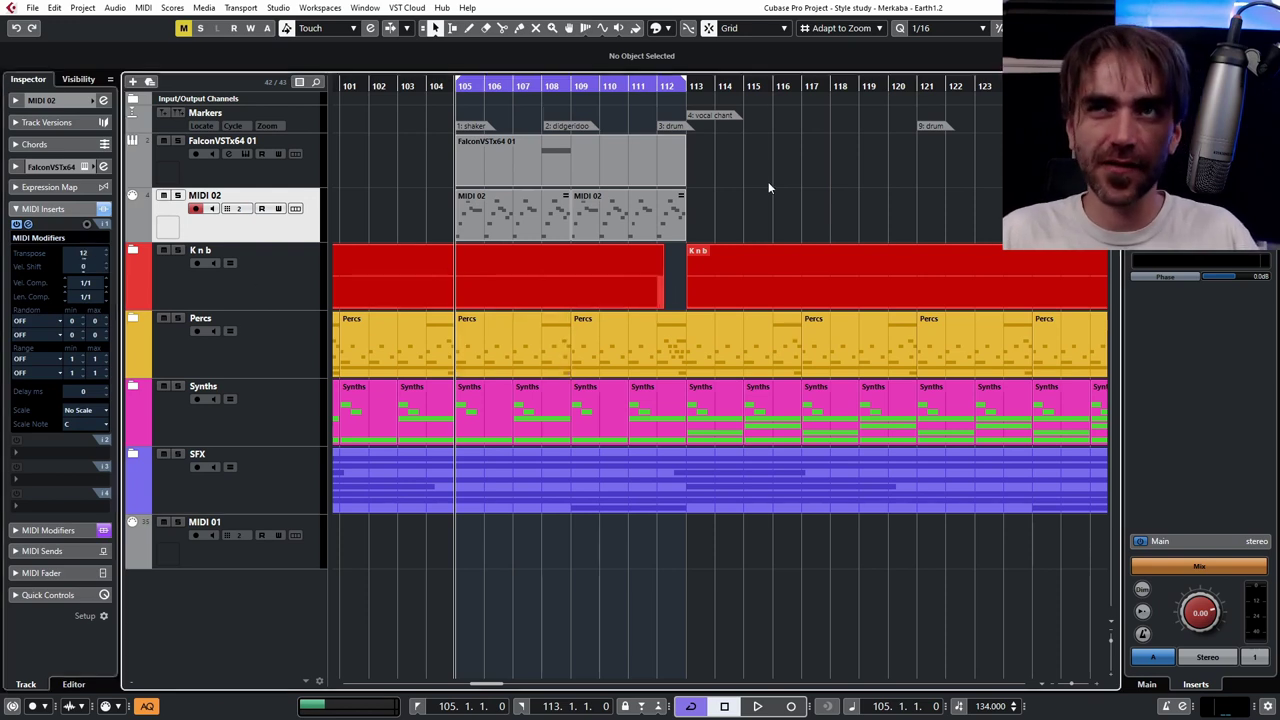
# - Play back the looped MIDI 02 part and open the Falcon instrument assigned to the MIDI 02 track
pyautogui.click(505, 211)
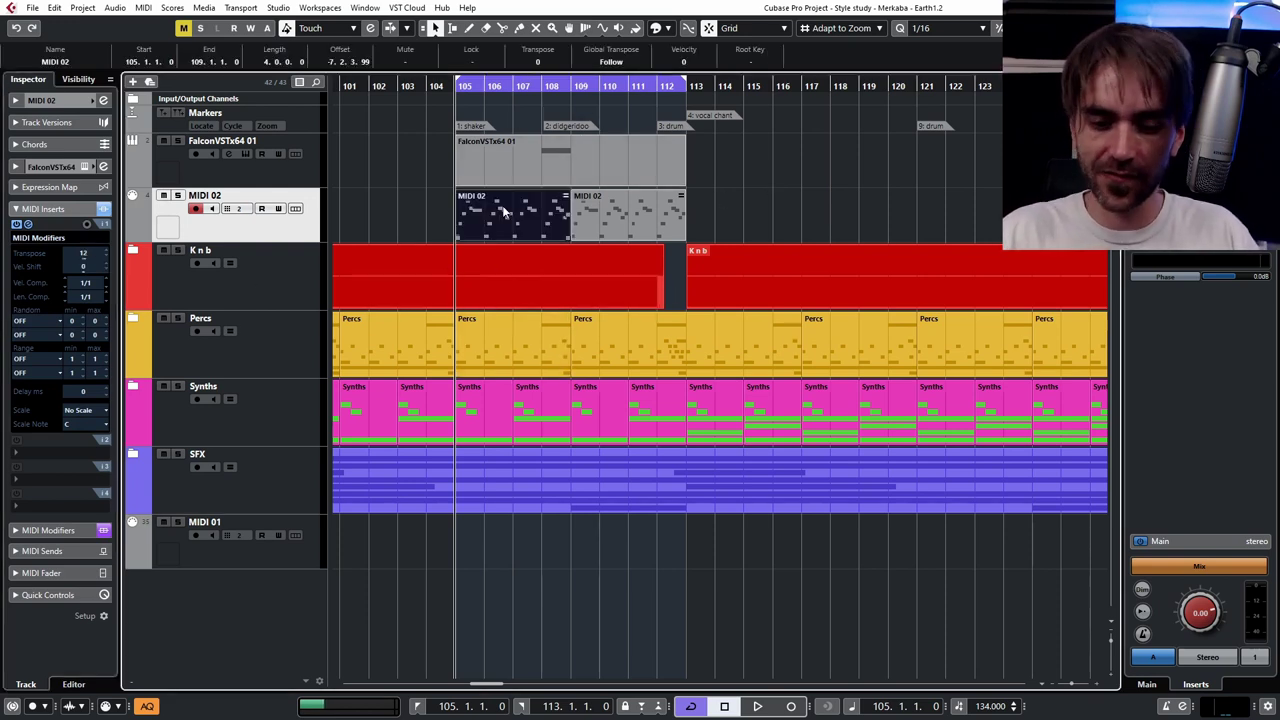
pyautogui.press('space')
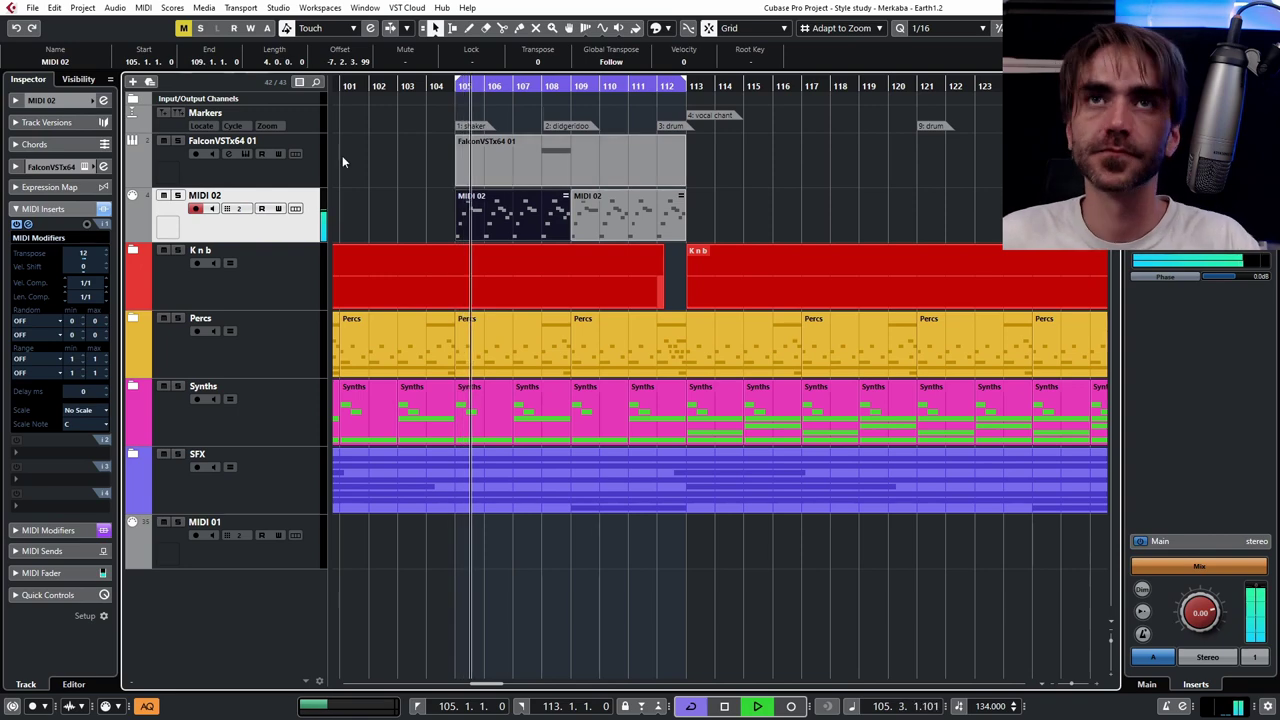
pyautogui.click(103, 101)
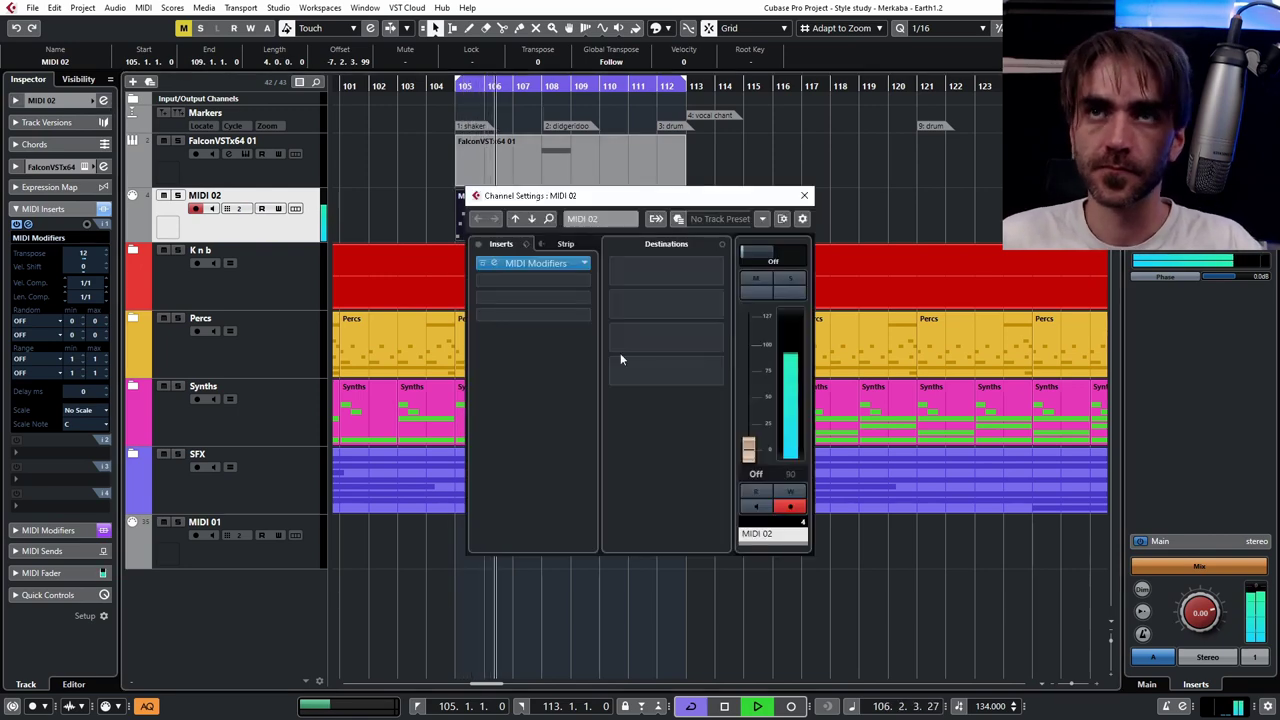
pyautogui.click(103, 101)
pyautogui.click(45, 100)
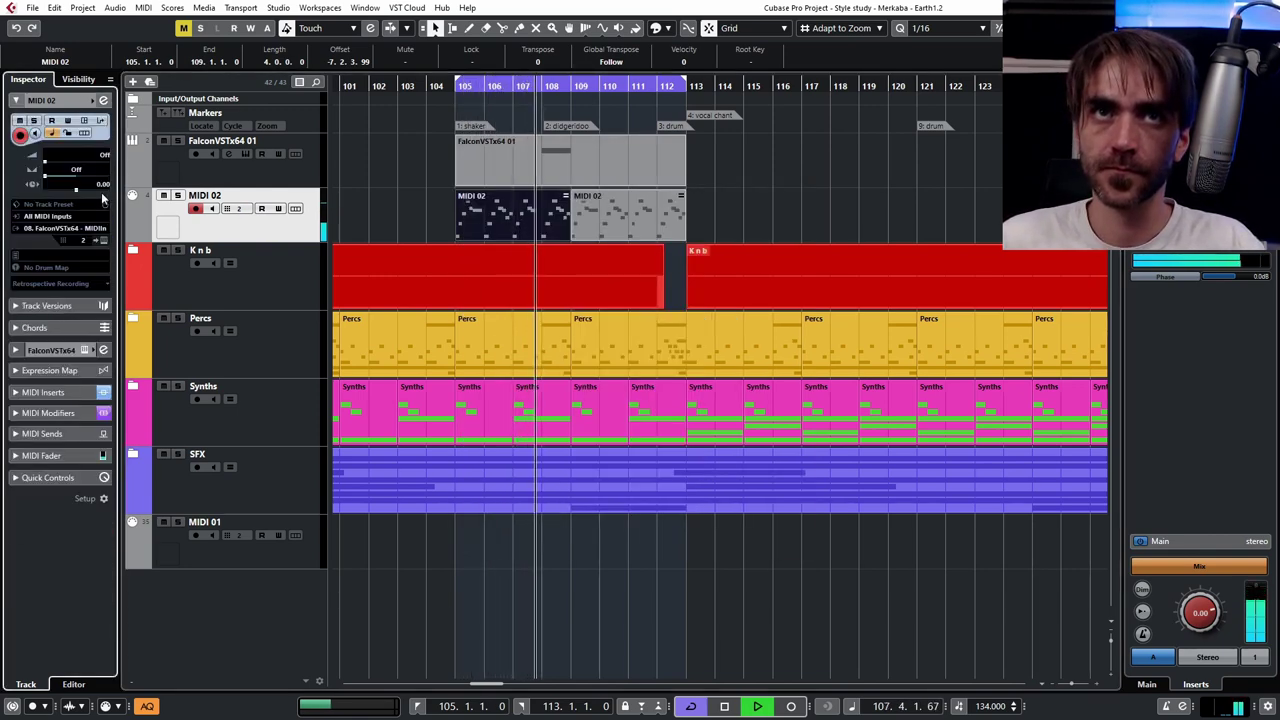
pyautogui.click(104, 241)
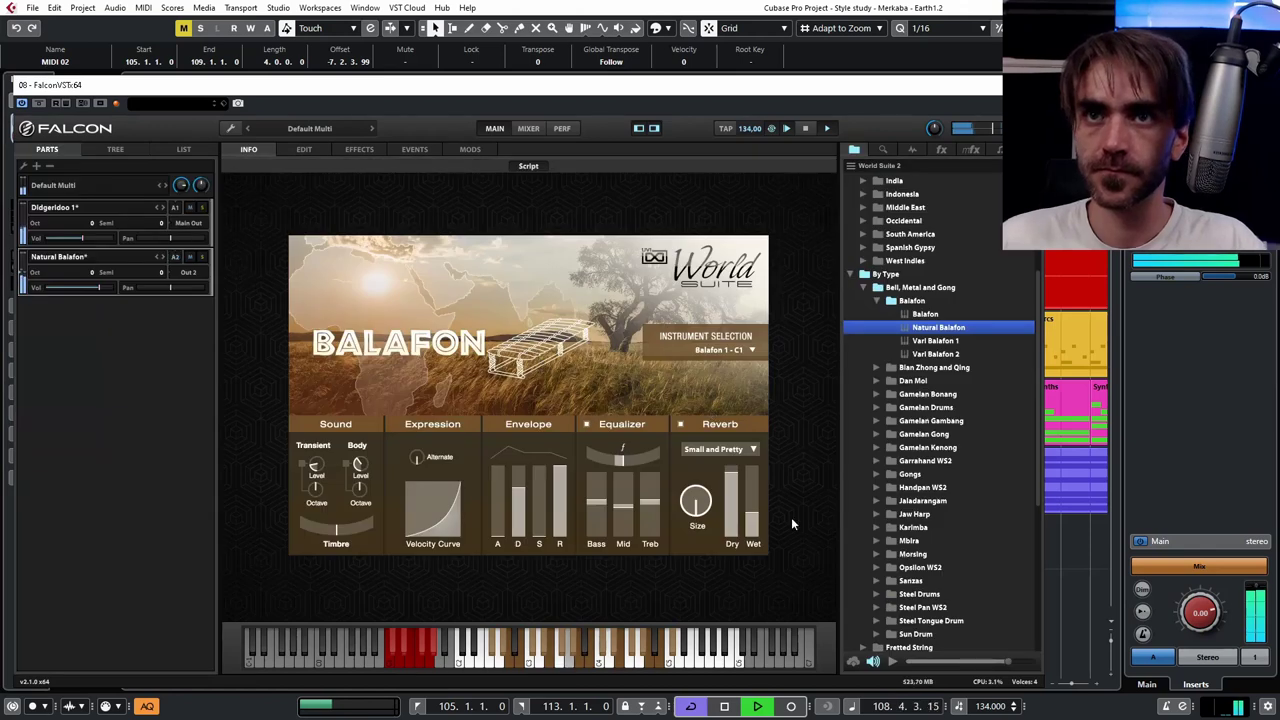
# - Switch Natural Balafon to Balafon 2 - C#1, and replace it in Falcon's second part with Bian Qing and Bian Zhong
pyautogui.click(393, 645)
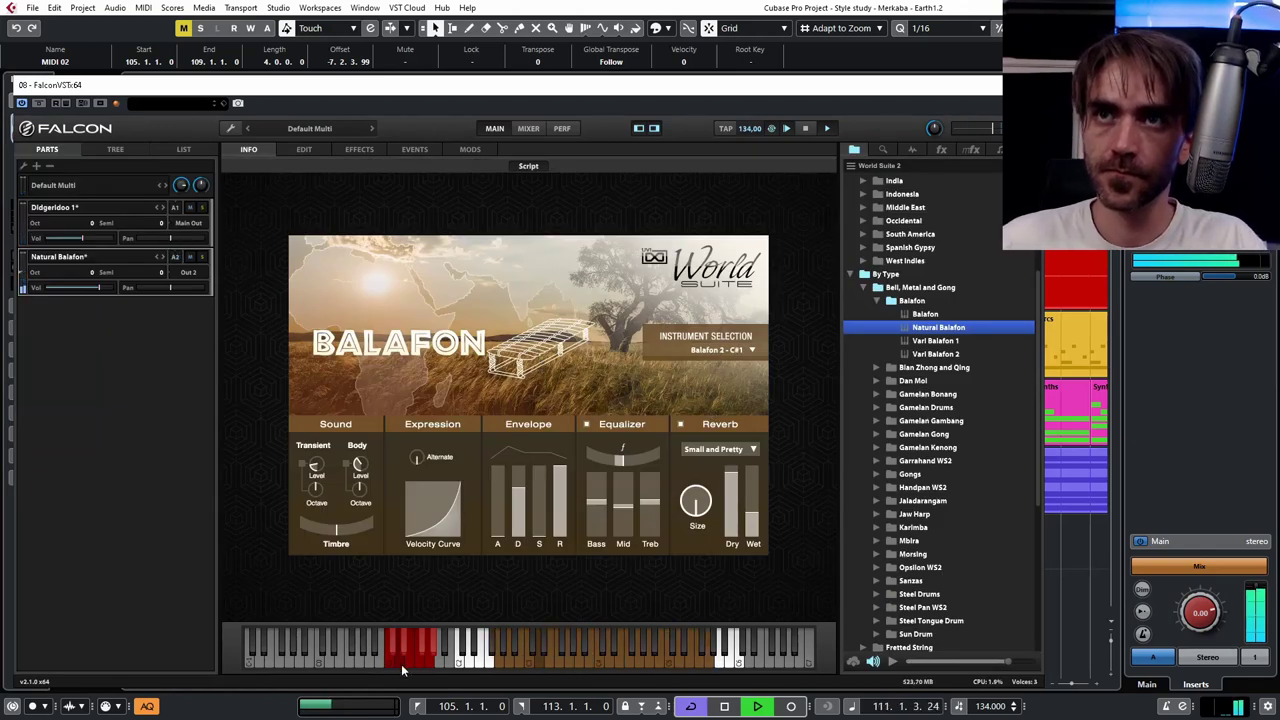
pyautogui.doubleClick(934, 367)
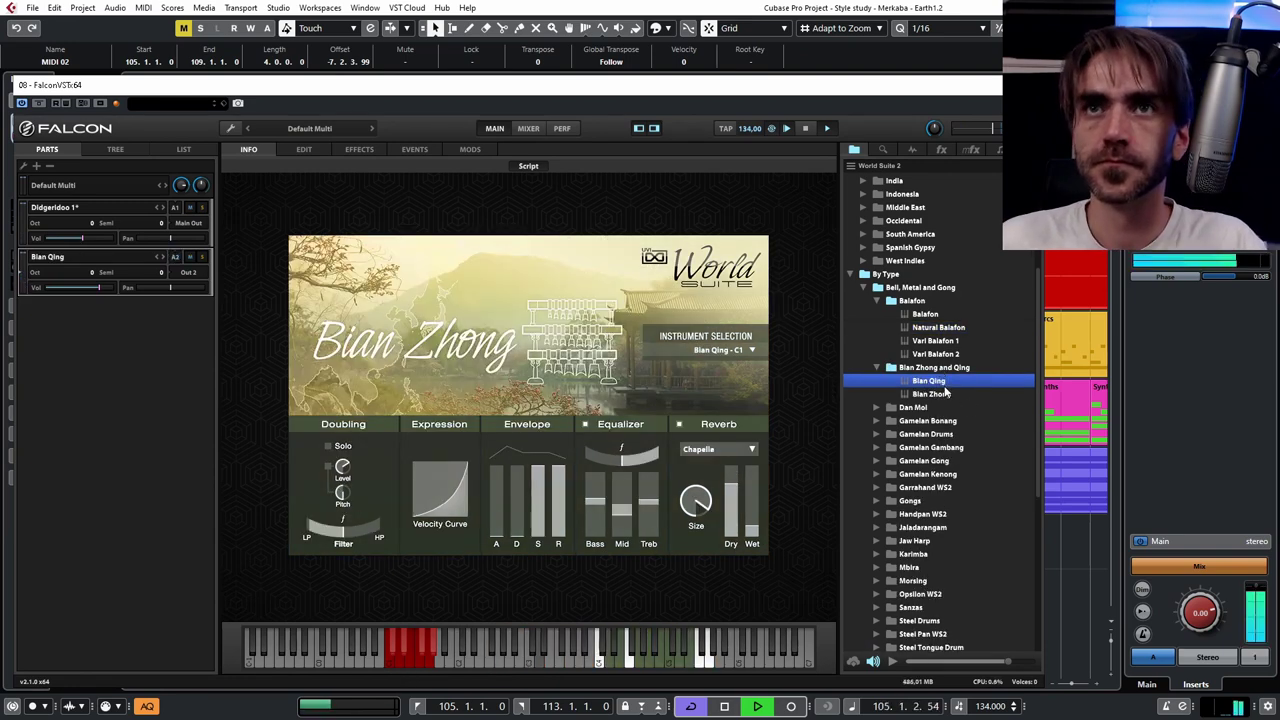
pyautogui.doubleClick(931, 394)
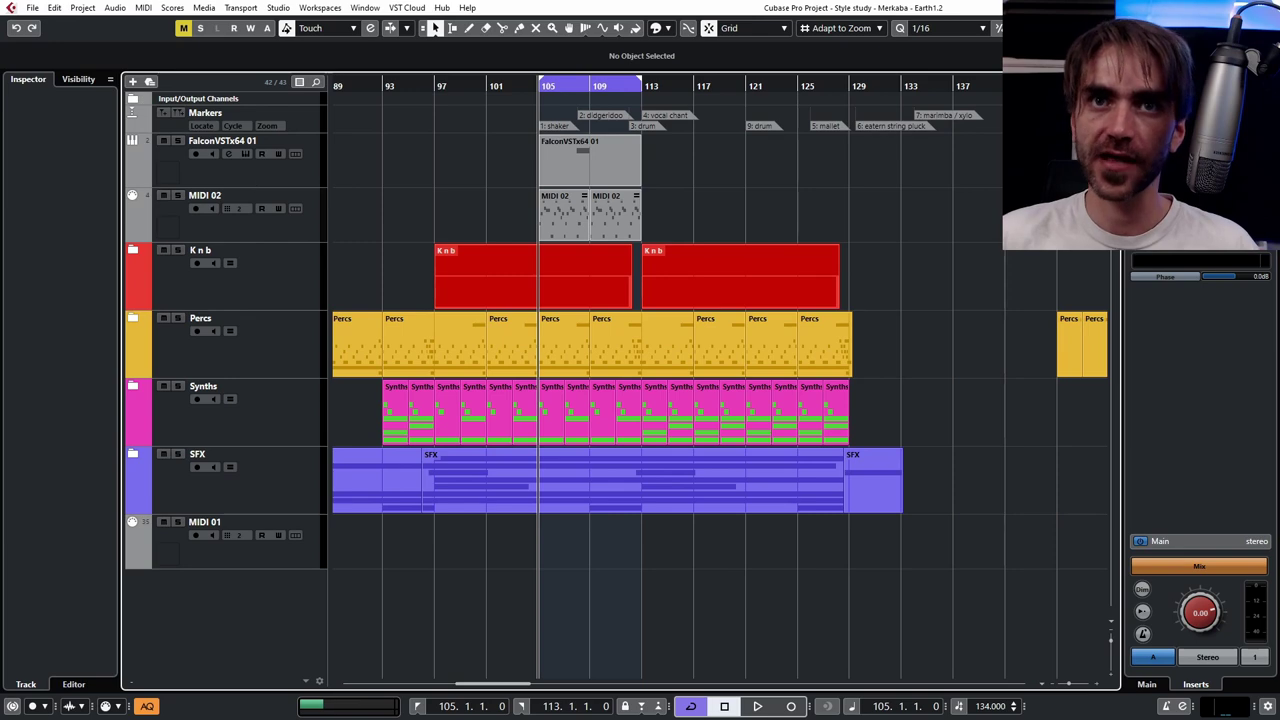
# - Route the FalconVSTx64 01 and Falcon 2 channels to a new stereo group named Rec group, and close the mixer
pyautogui.hotkey('alt', 'F3')
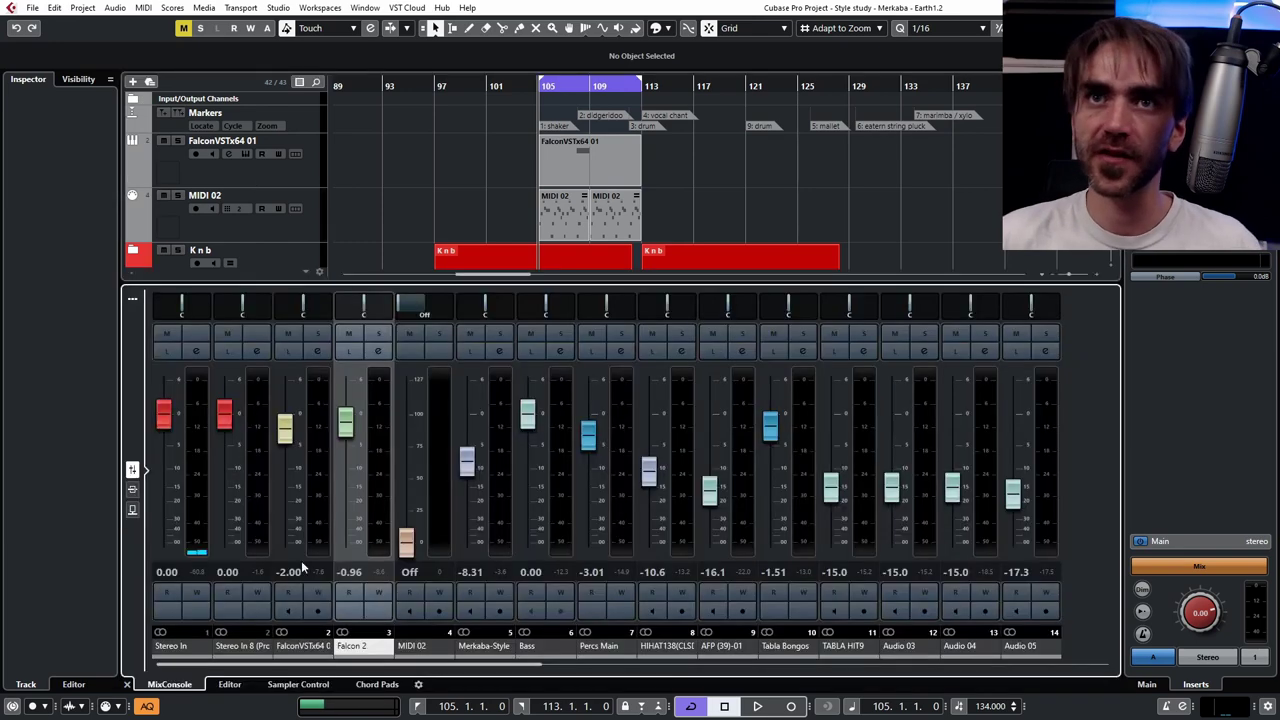
pyautogui.click(303, 646)
pyautogui.click(358, 652)
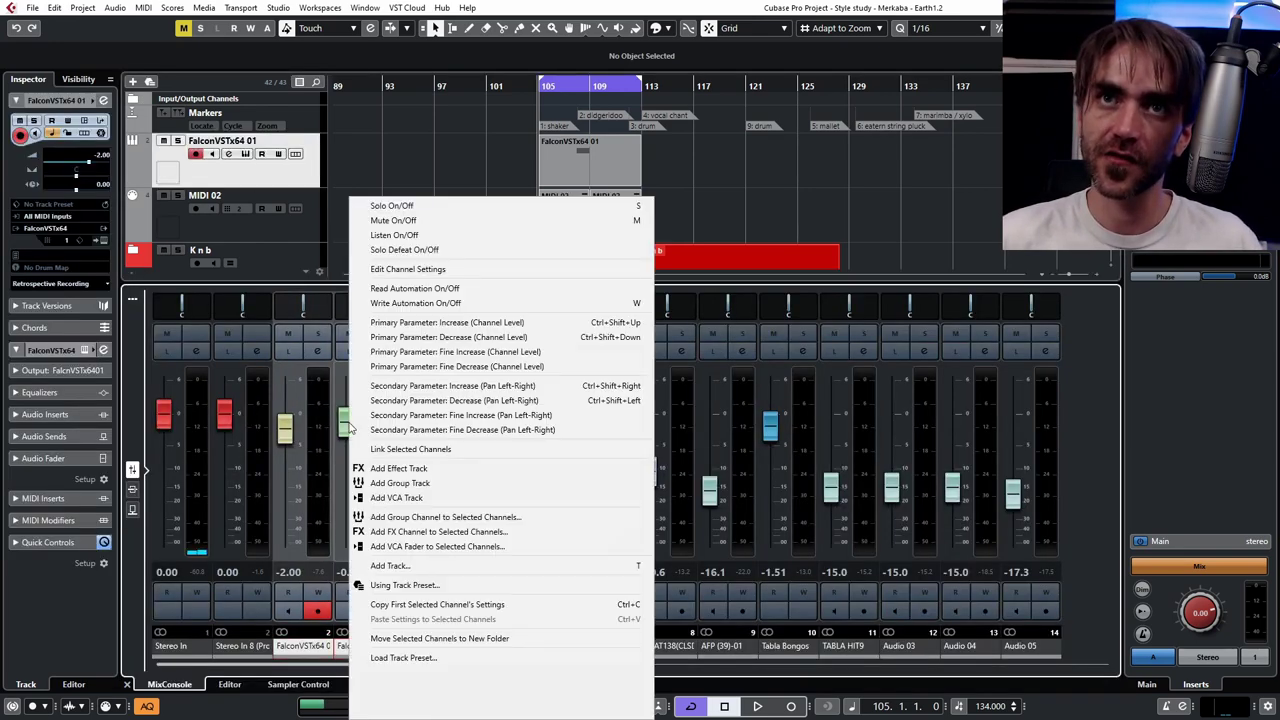
pyautogui.rightClick(351, 427)
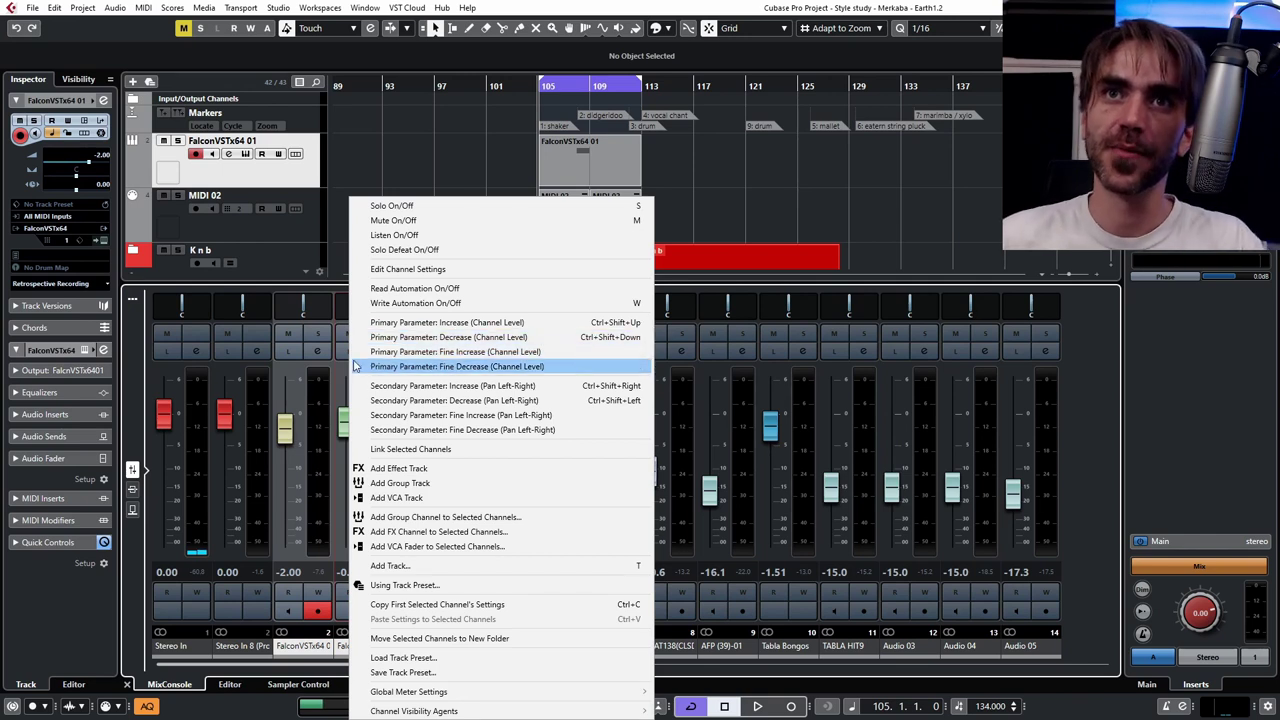
pyautogui.click(434, 518)
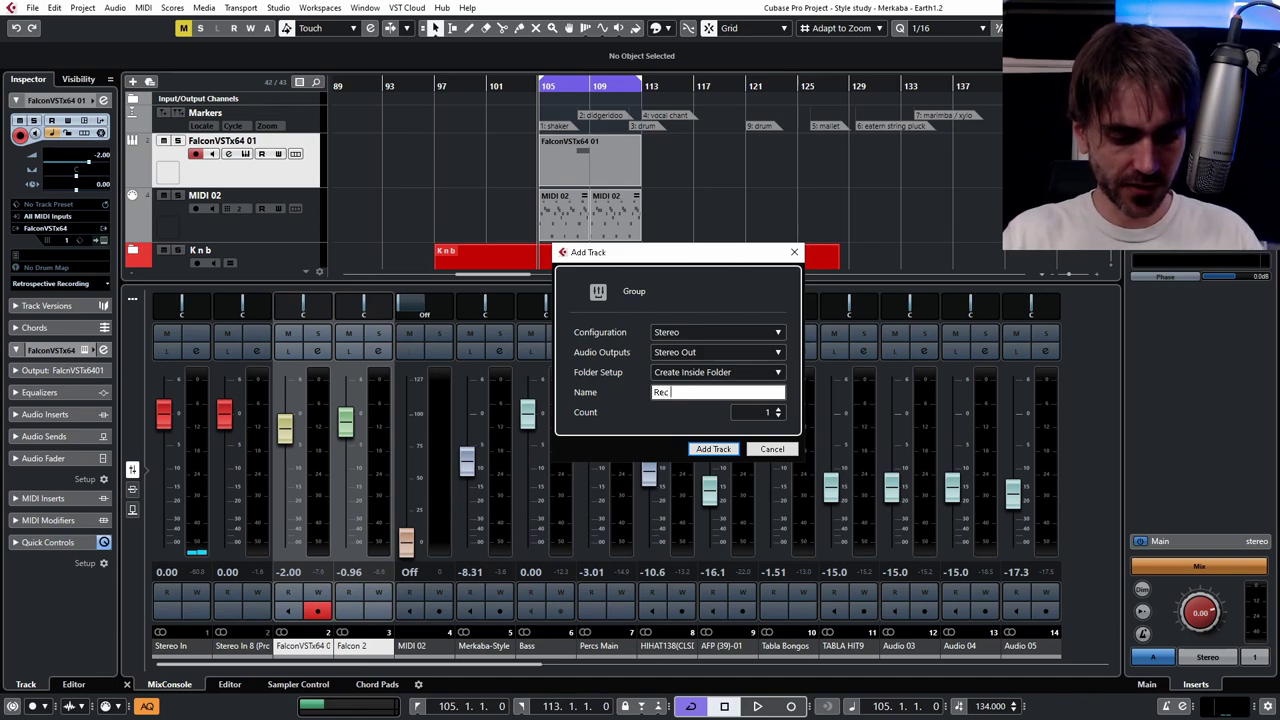
pyautogui.press('Return')
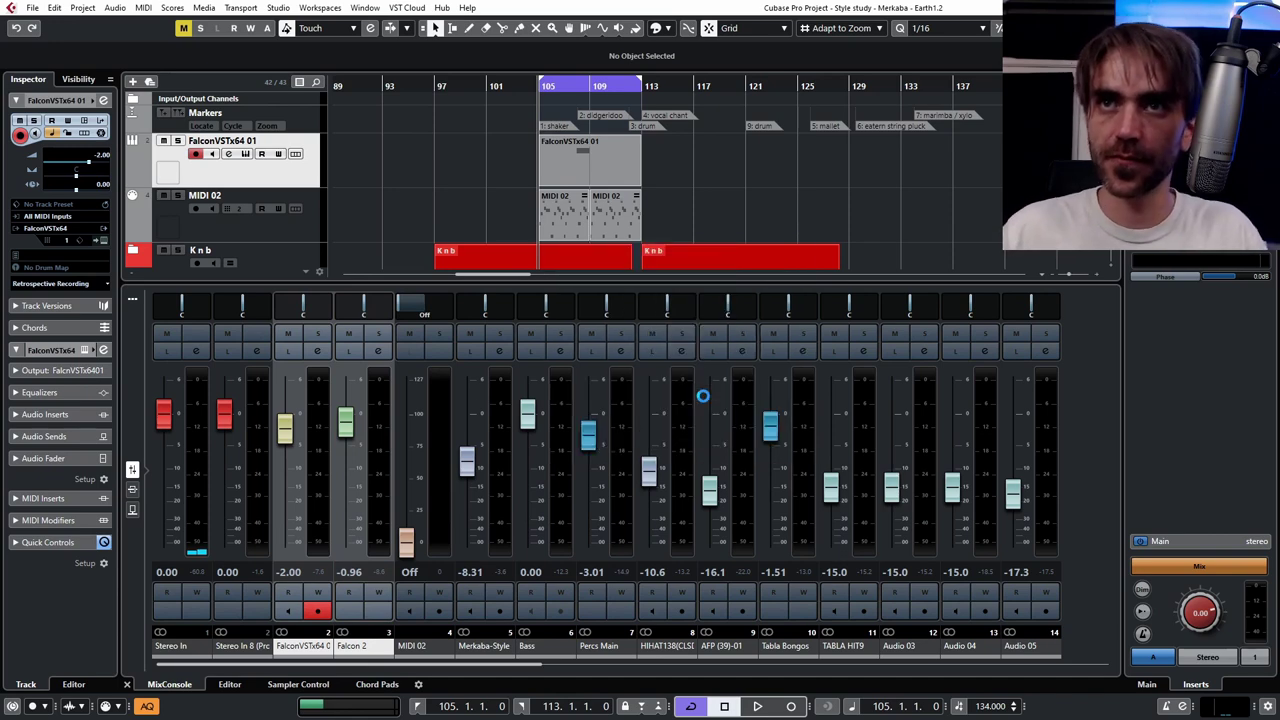
pyautogui.click(127, 685)
# - Add a stereo audio track with Rec group as its audio input and Stereo Out as its output
pyautogui.click(399, 342)
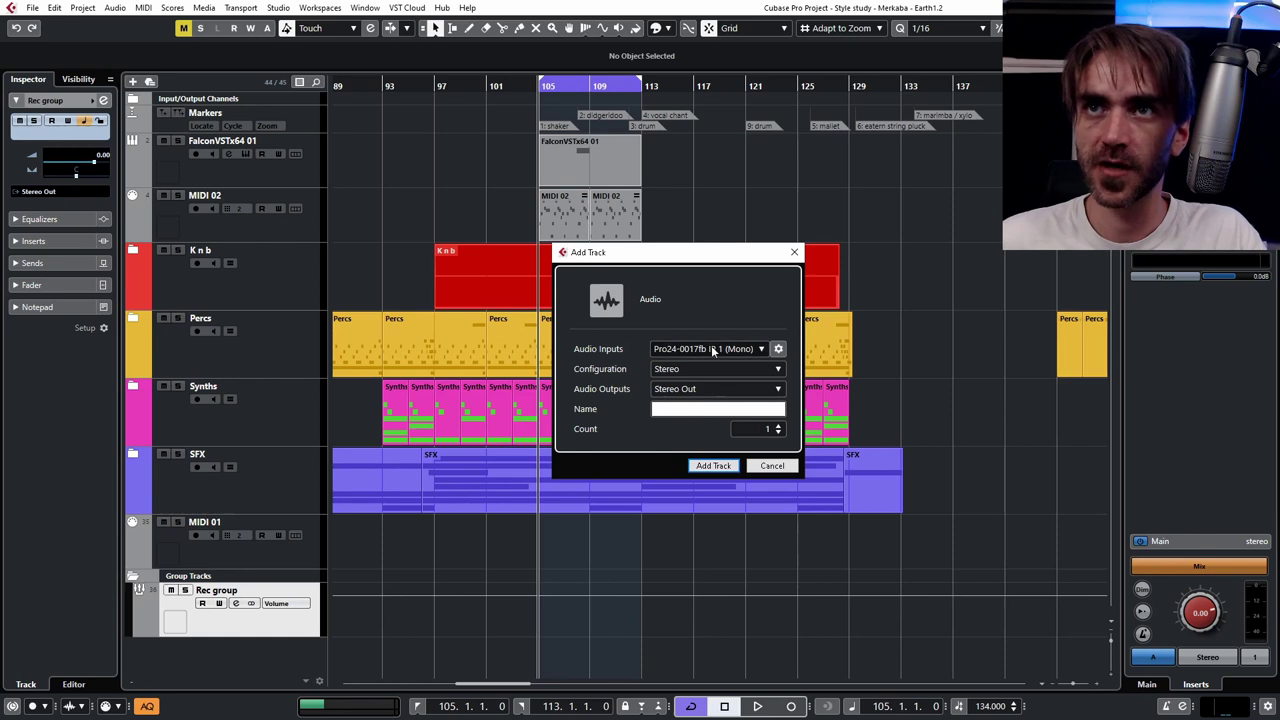
pyautogui.click(713, 350)
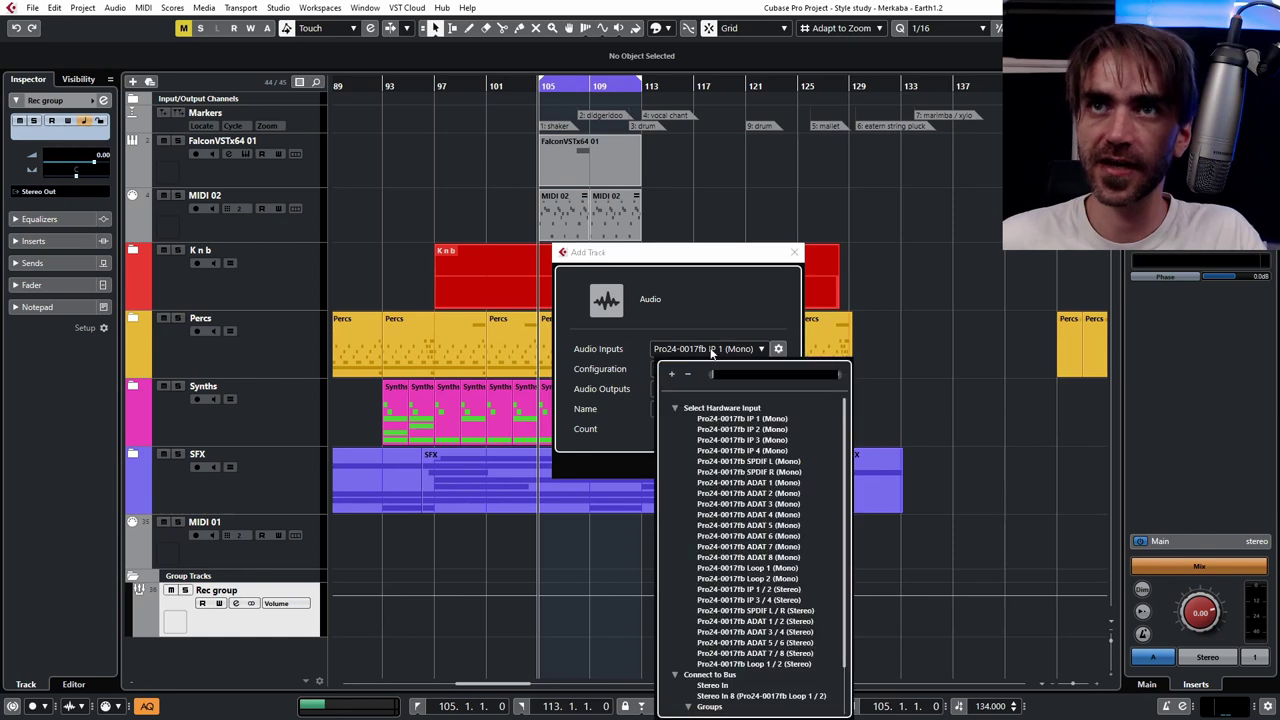
pyautogui.scroll(-2, 744, 600)
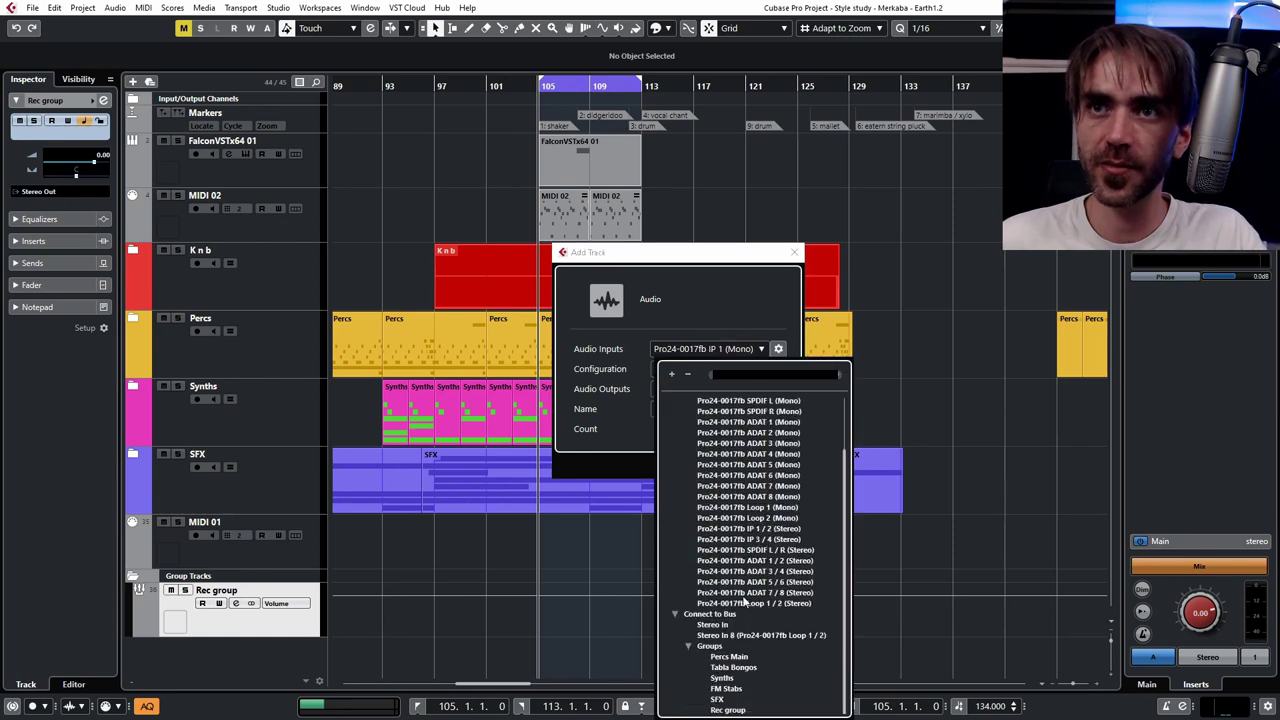
pyautogui.click(730, 710)
pyautogui.click(712, 466)
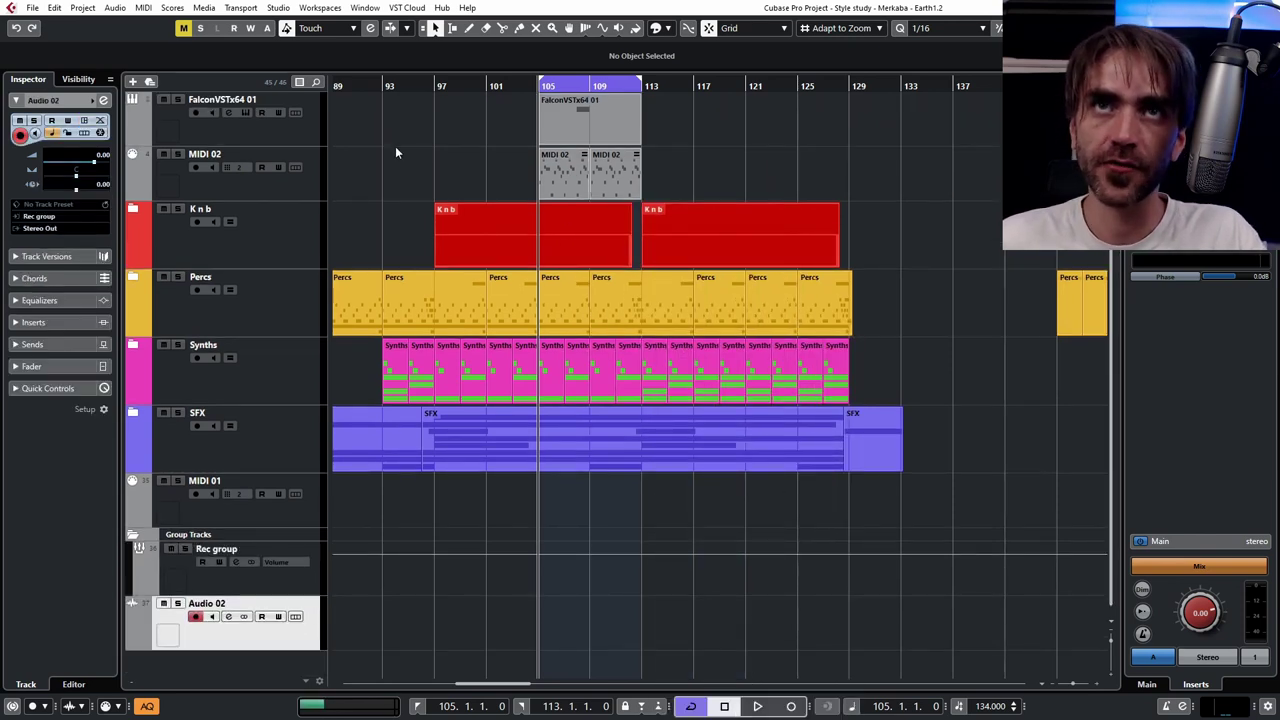
# - Solo FalconVSTx64 01, record it onto Audio 02 from bar 108, and select the original Falcon clip
pyautogui.click(177, 100)
pyautogui.click(577, 97)
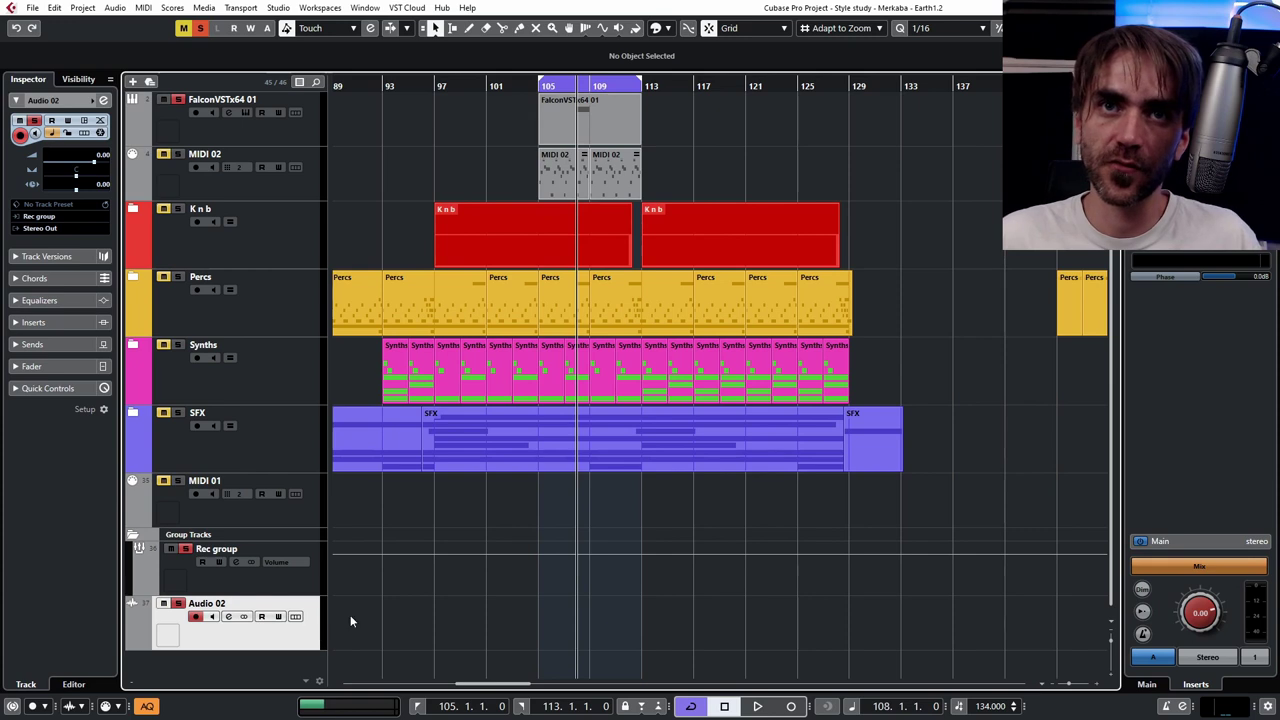
pyautogui.click(790, 706)
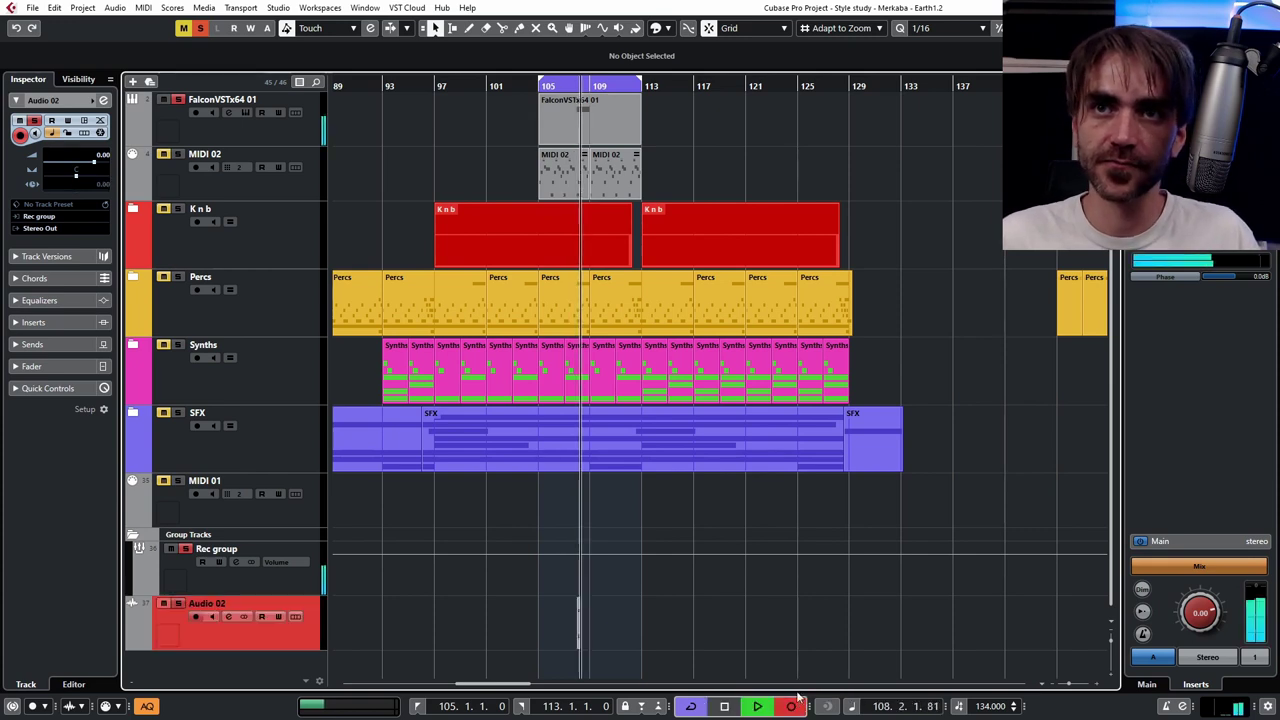
pyautogui.press('space')
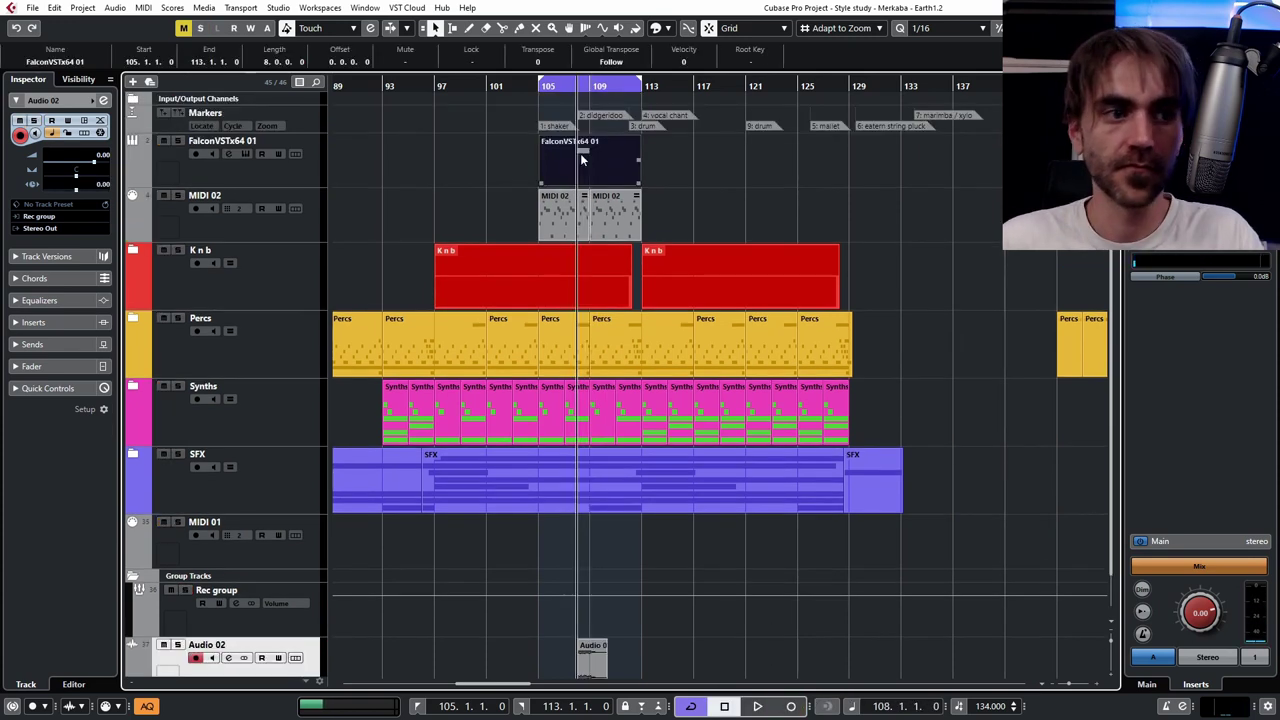
pyautogui.click(583, 160)
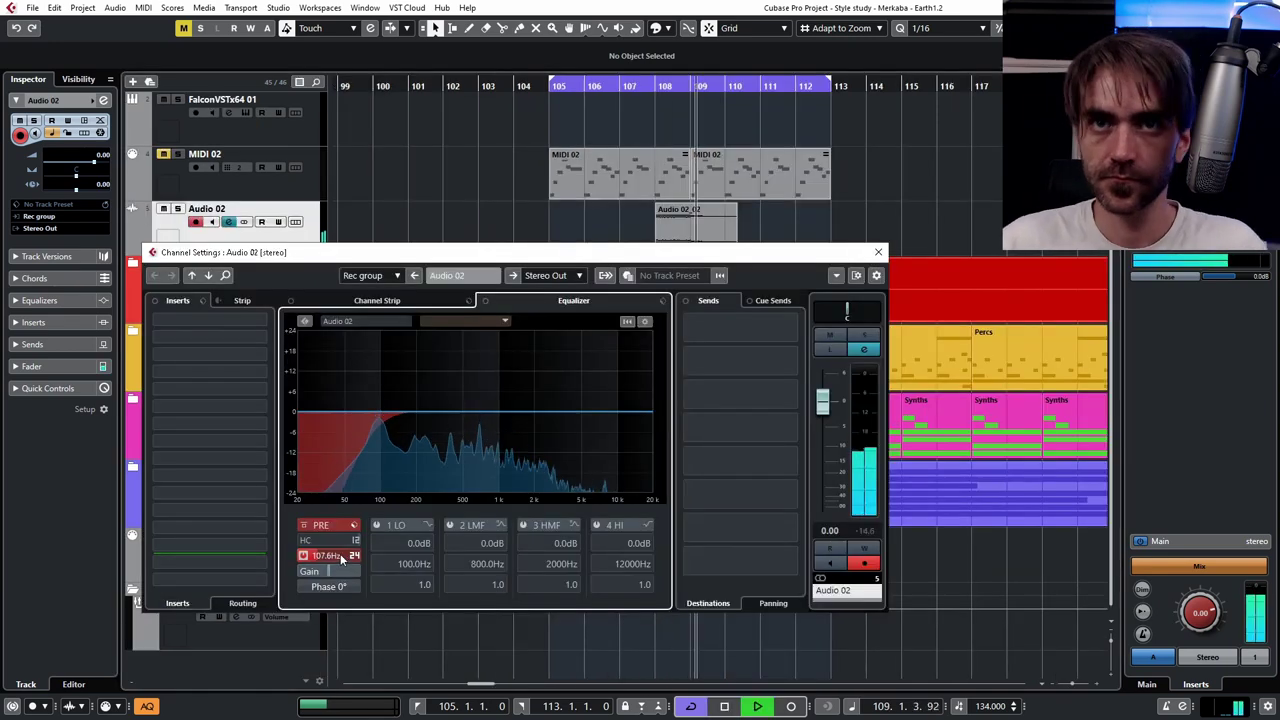
# - Close Audio 02's channel settings, enlarge its track, and give the Audio 02_02 clip a fade-in of about one beat
pyautogui.click(878, 253)
pyautogui.moveTo(289, 257); pyautogui.dragTo(289, 296)
pyautogui.scroll(5, 661, 225)
pyautogui.press('space')
pyautogui.press('space')
pyautogui.press('space')
pyautogui.press('space')
pyautogui.moveTo(642, 207); pyautogui.dragTo(681, 207)
pyautogui.press('space')
pyautogui.press('space')
pyautogui.scroll(-4, 650, 222)
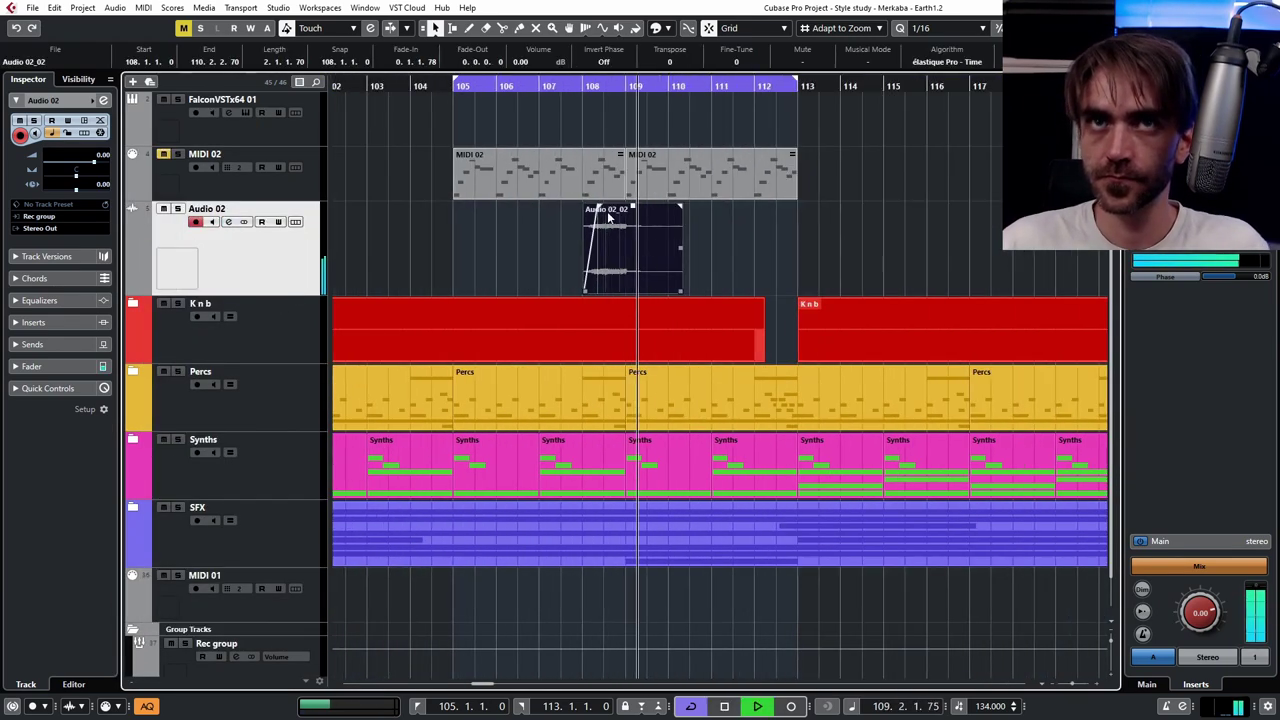
# - Add Rev INTENSITY to Audio 02's fourth insert slot and collapse the plug-in's advanced section
pyautogui.click(103, 100)
pyautogui.click(222, 371)
pyautogui.write('re')
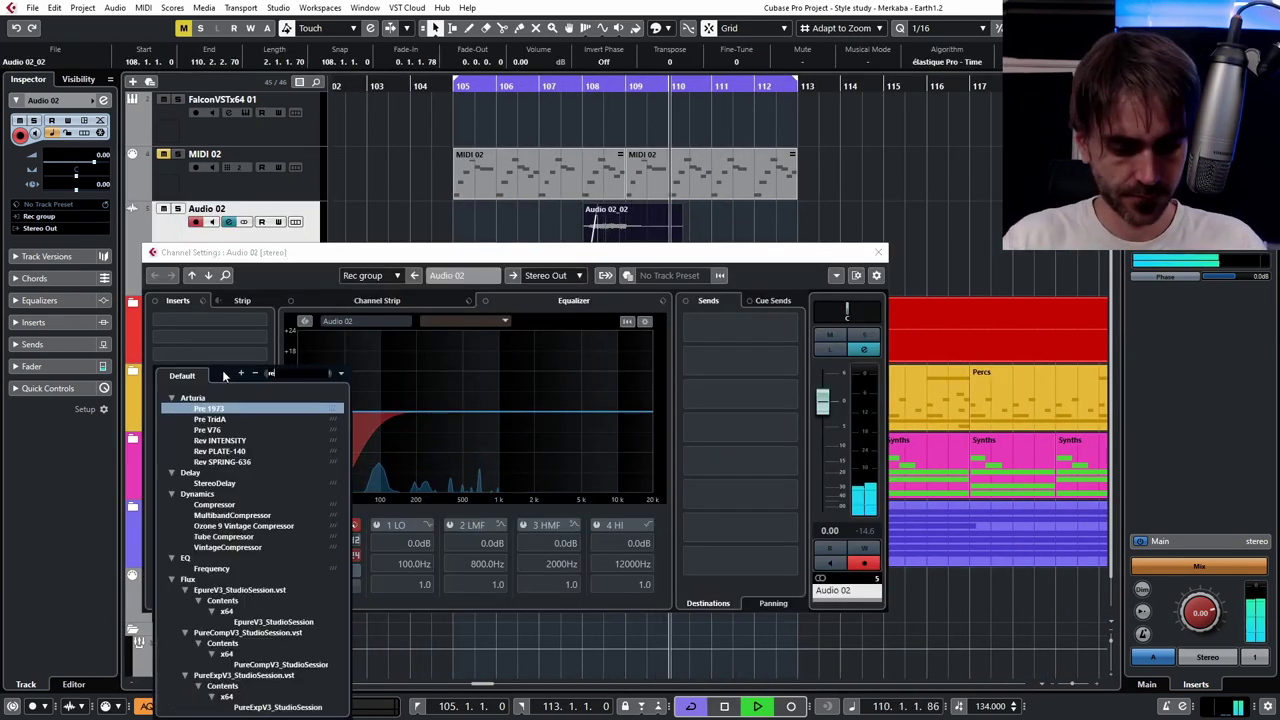
pyautogui.press('Return')
pyautogui.moveTo(868, 136); pyautogui.dragTo(831, 131)
pyautogui.click(889, 171)
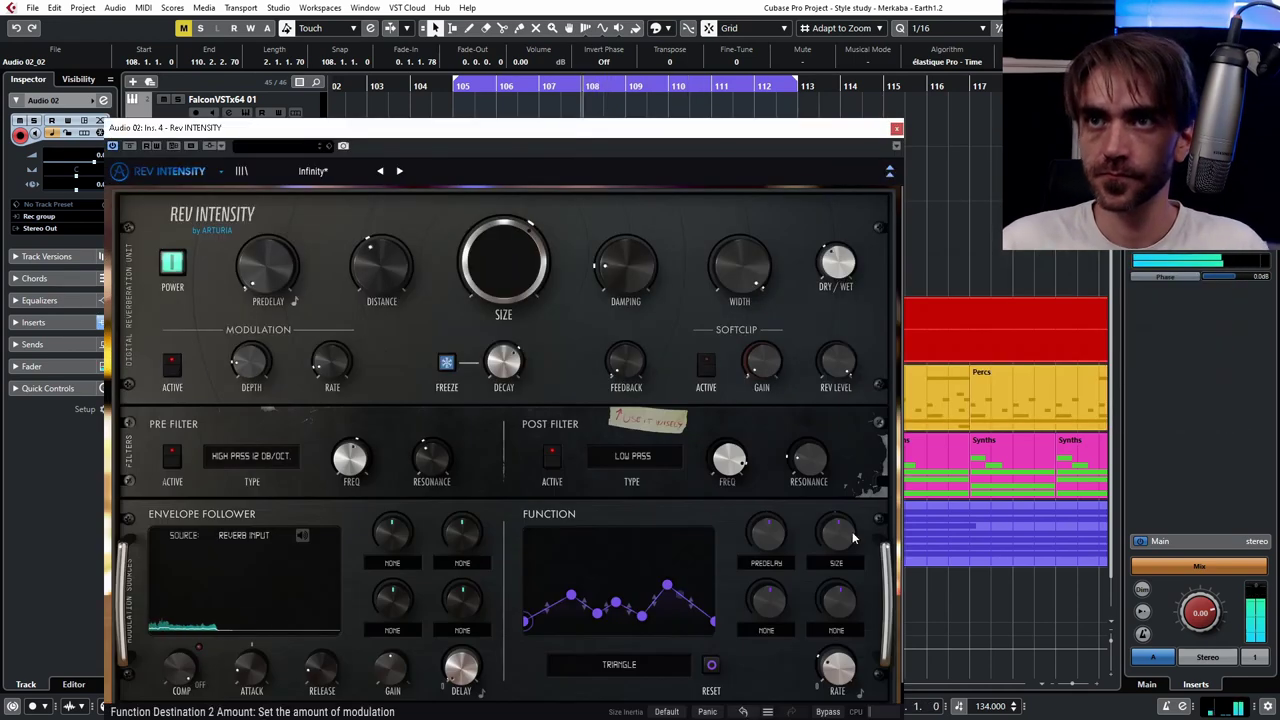
pyautogui.click(889, 171)
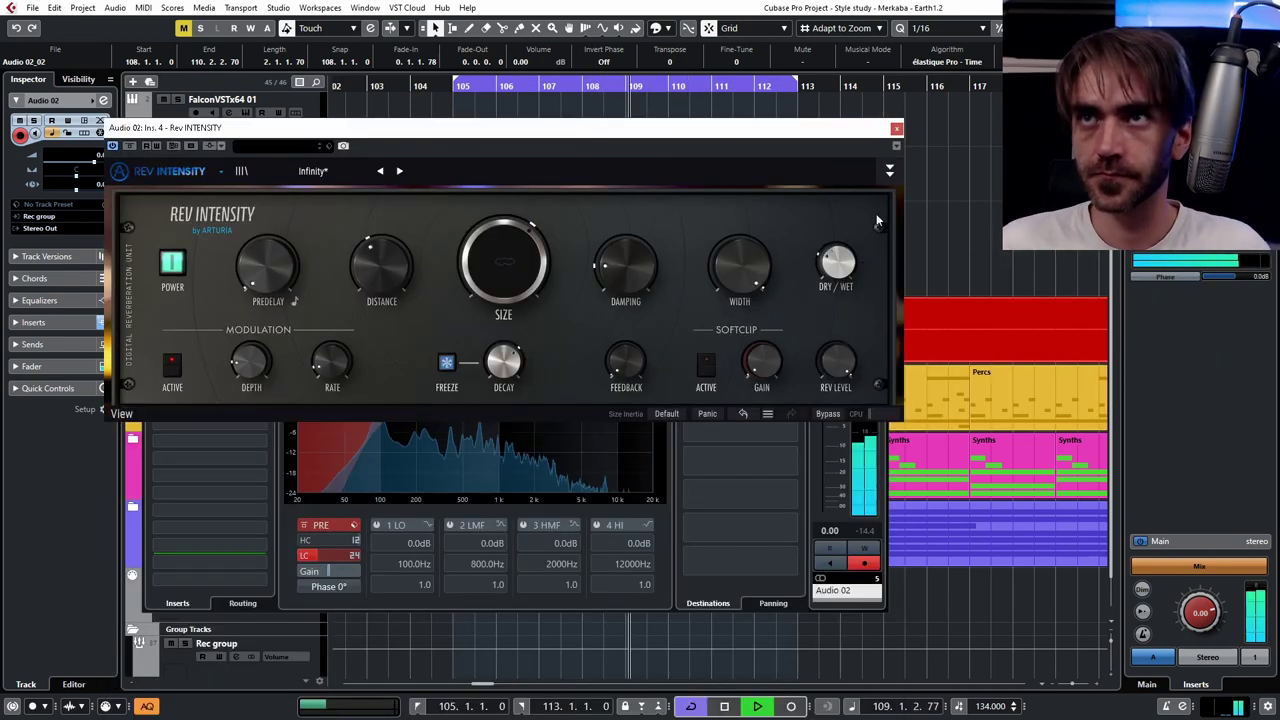
# - Lower Rev INTENSITY's Dry/Wet mix, close the plug-in, and set the Audio 02 channel level to -1.28 dB
pyautogui.moveTo(836, 262); pyautogui.dragTo(836, 274)
pyautogui.click(896, 129)
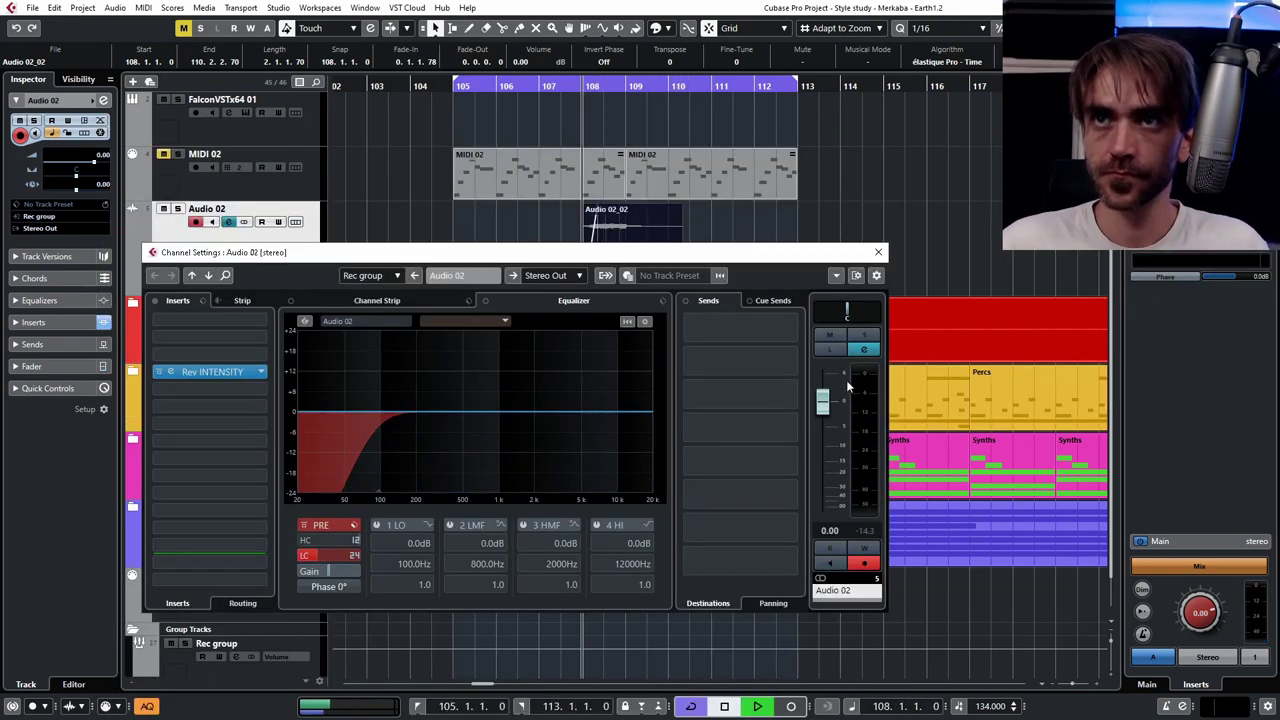
pyautogui.moveTo(823, 403); pyautogui.dragTo(823, 410)
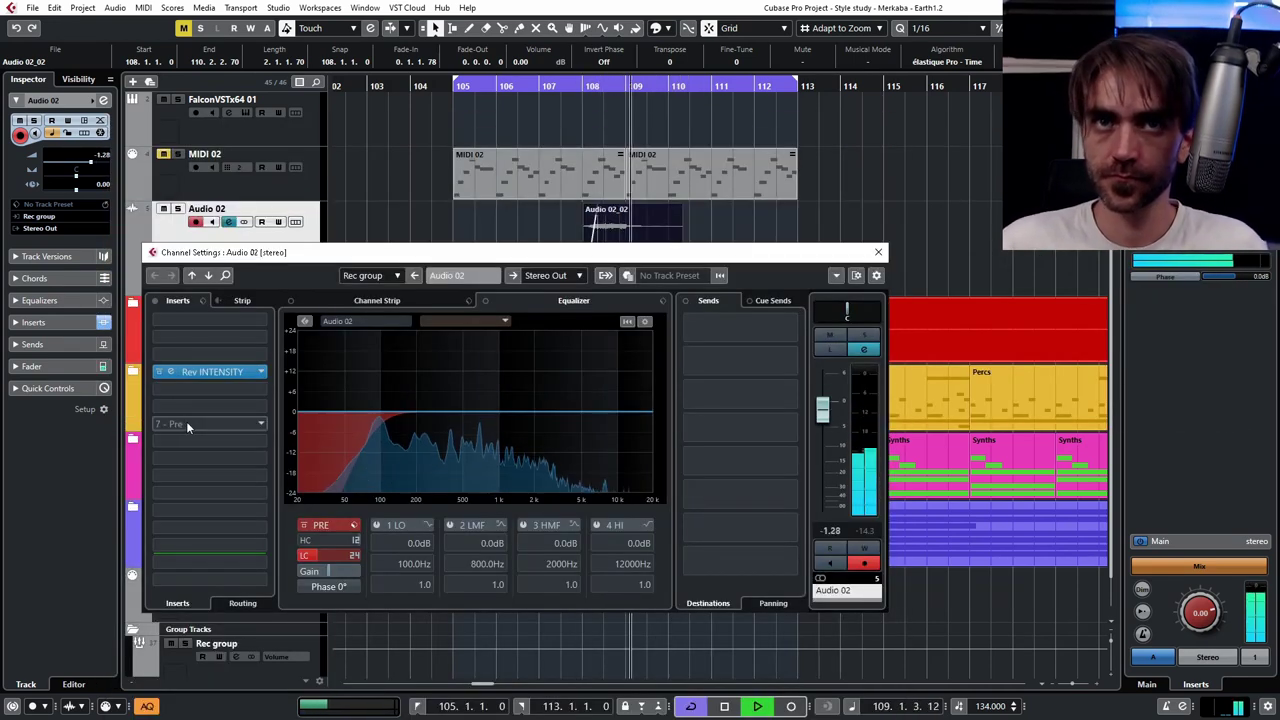
# - Insert LFOTool_x64 before the reverb in Audio 02's second slot and set its LFO volume amount to 74
pyautogui.moveTo(186, 421); pyautogui.dragTo(185, 342)
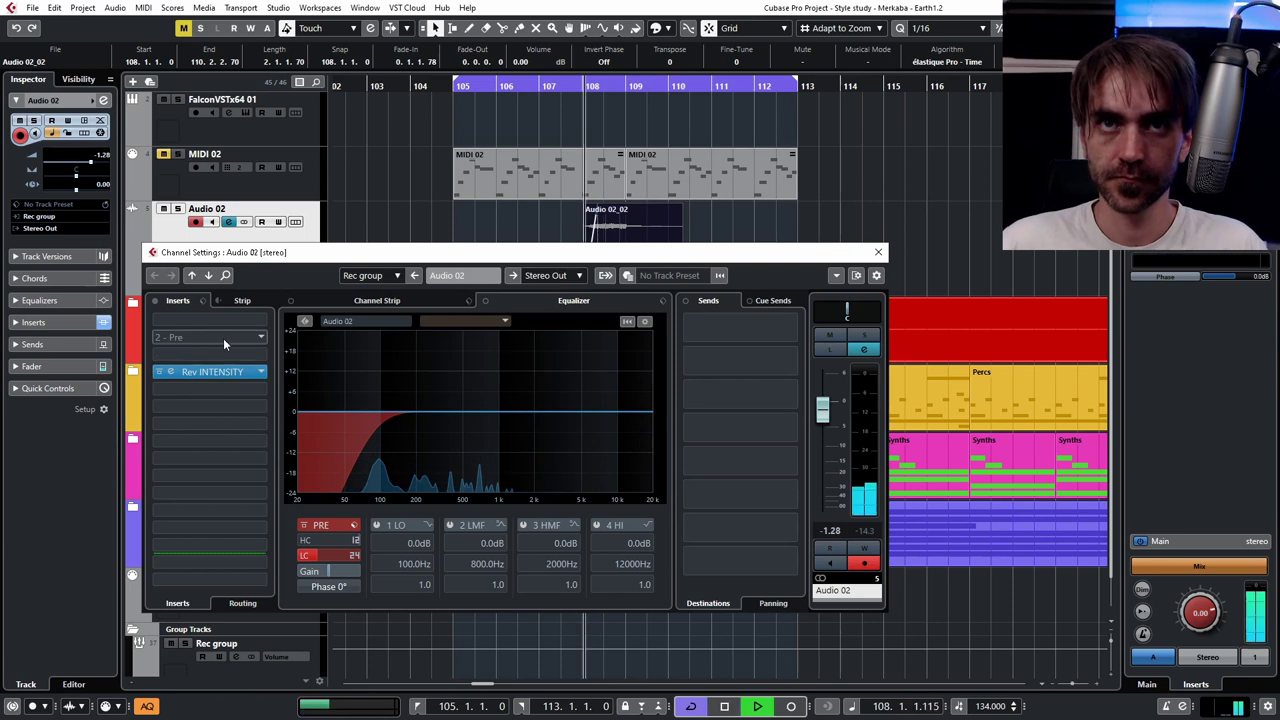
pyautogui.click(222, 337)
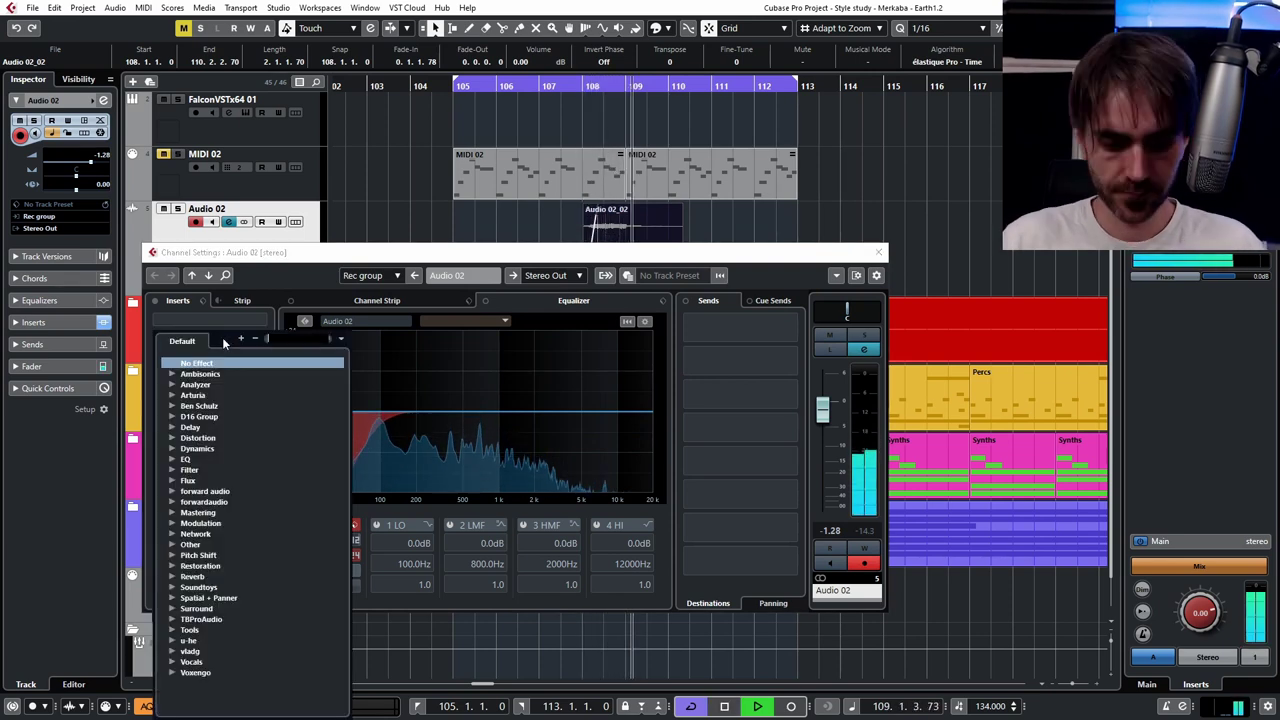
pyautogui.write('lfo')
pyautogui.press('Return')
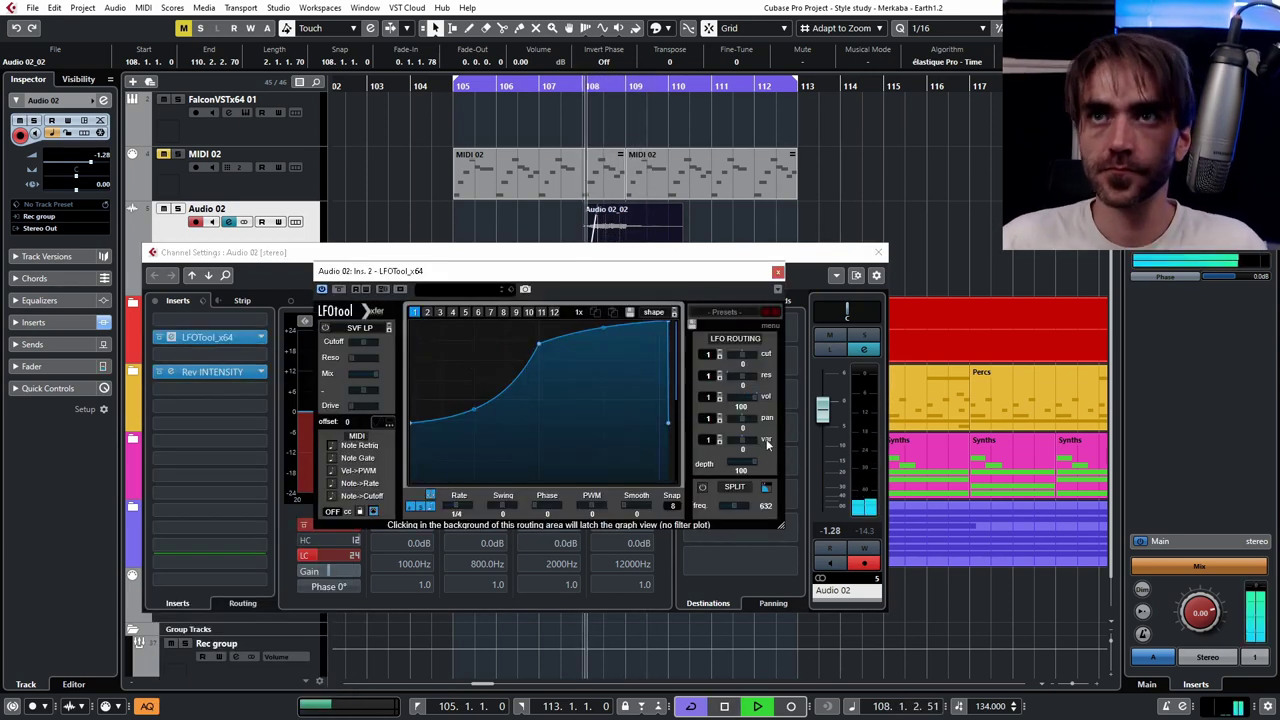
pyautogui.moveTo(741, 410); pyautogui.dragTo(736, 435)
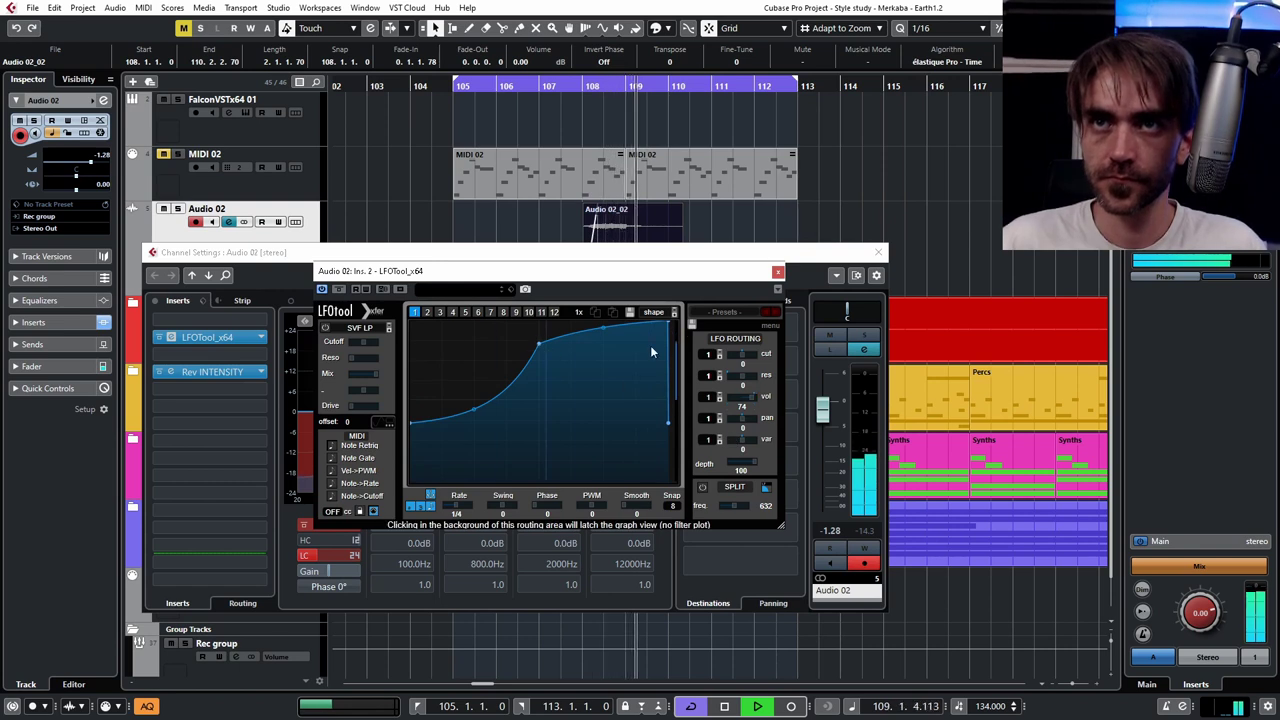
# - Replay the didgeridoo clip and adjust LFOTool's volume amount, trying 57 and settling on 87
pyautogui.press('space')
pyautogui.press('space')
pyautogui.press('space')
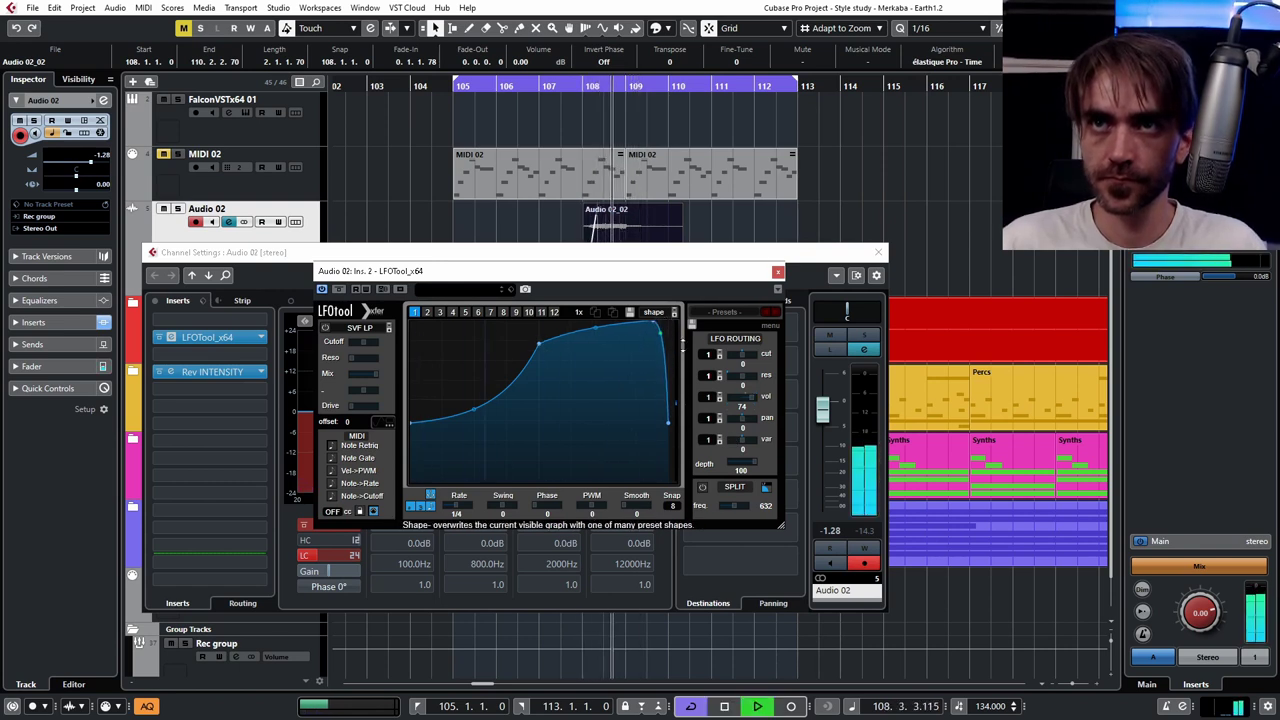
pyautogui.press('space')
pyautogui.press('space')
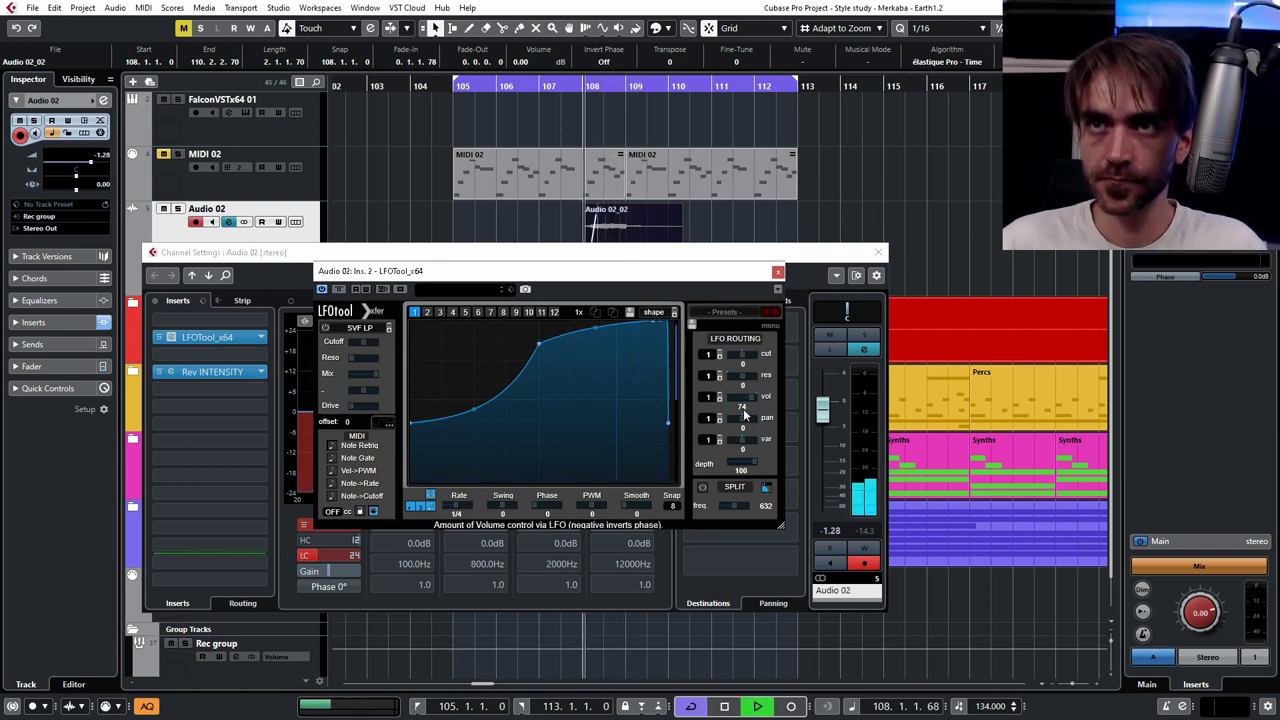
pyautogui.moveTo(742, 411); pyautogui.dragTo(741, 432)
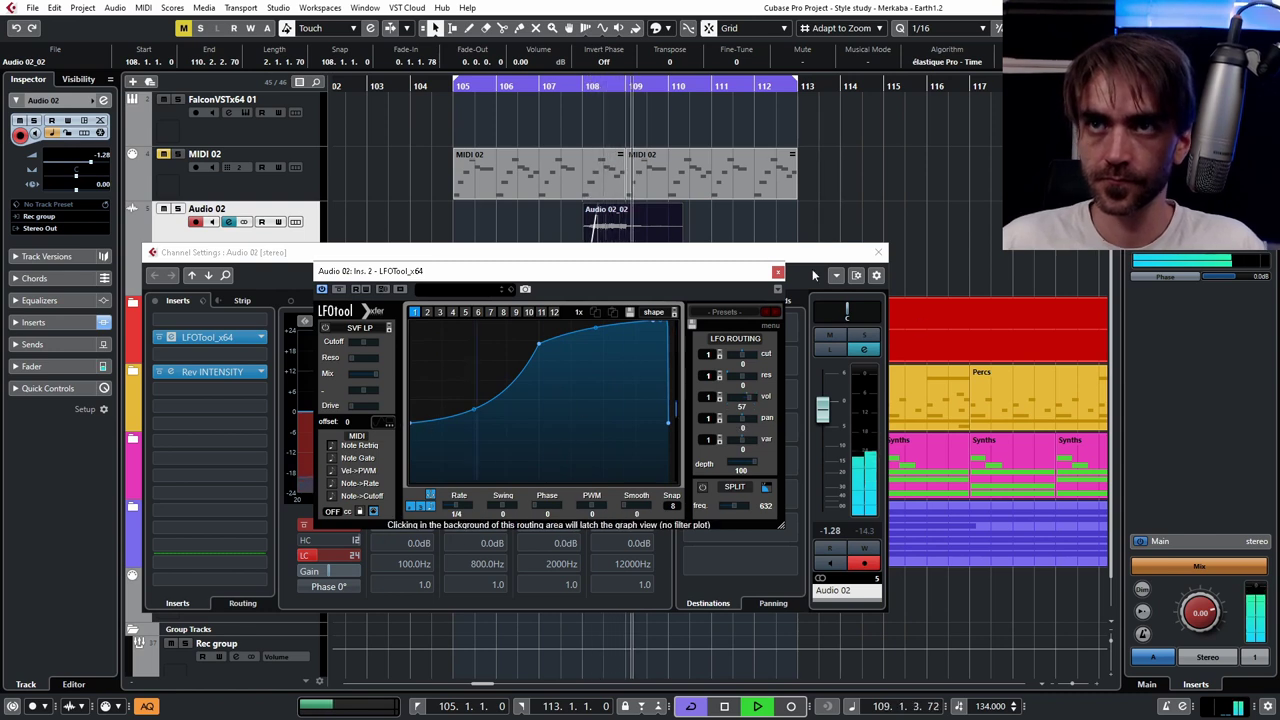
pyautogui.scroll(5, 742, 400)
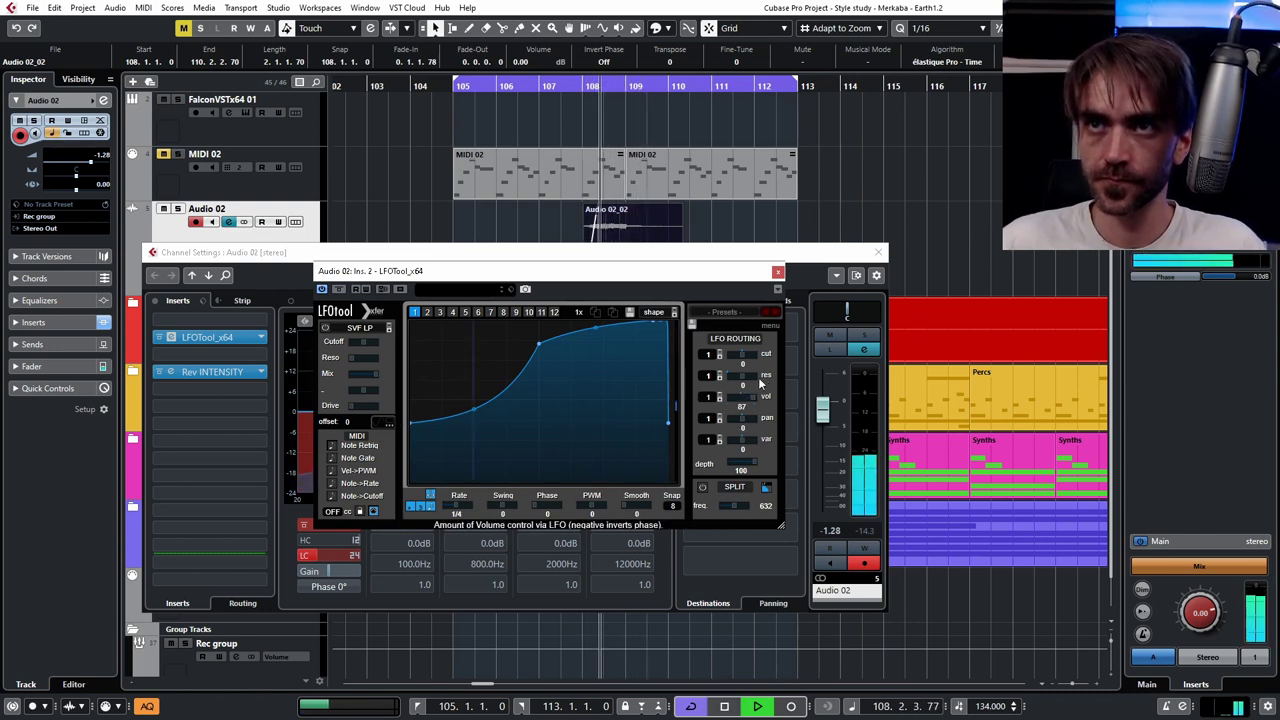
# - Close LFOTool and the Audio 02 channel settings, and deselect the didgeridoo clip
pyautogui.click(778, 272)
pyautogui.click(878, 252)
pyautogui.click(823, 223)
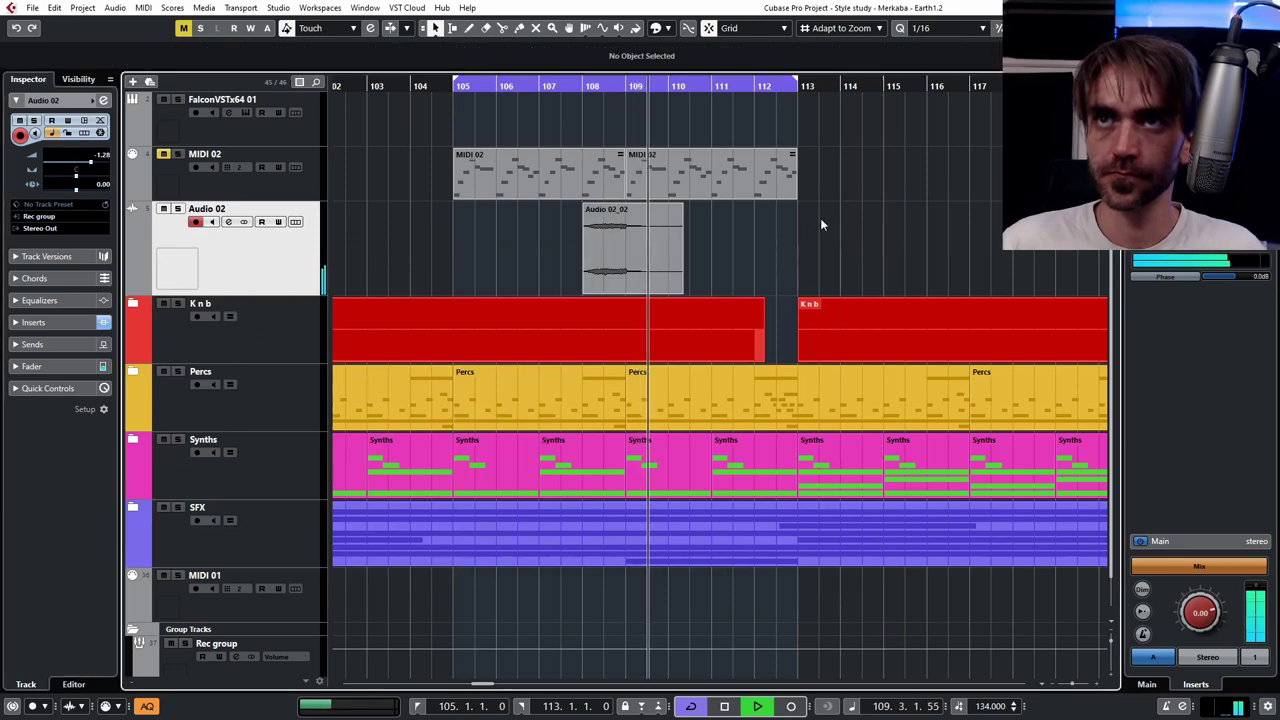
pyautogui.scroll(-3, 823, 235)
pyautogui.scroll(1, 823, 272)
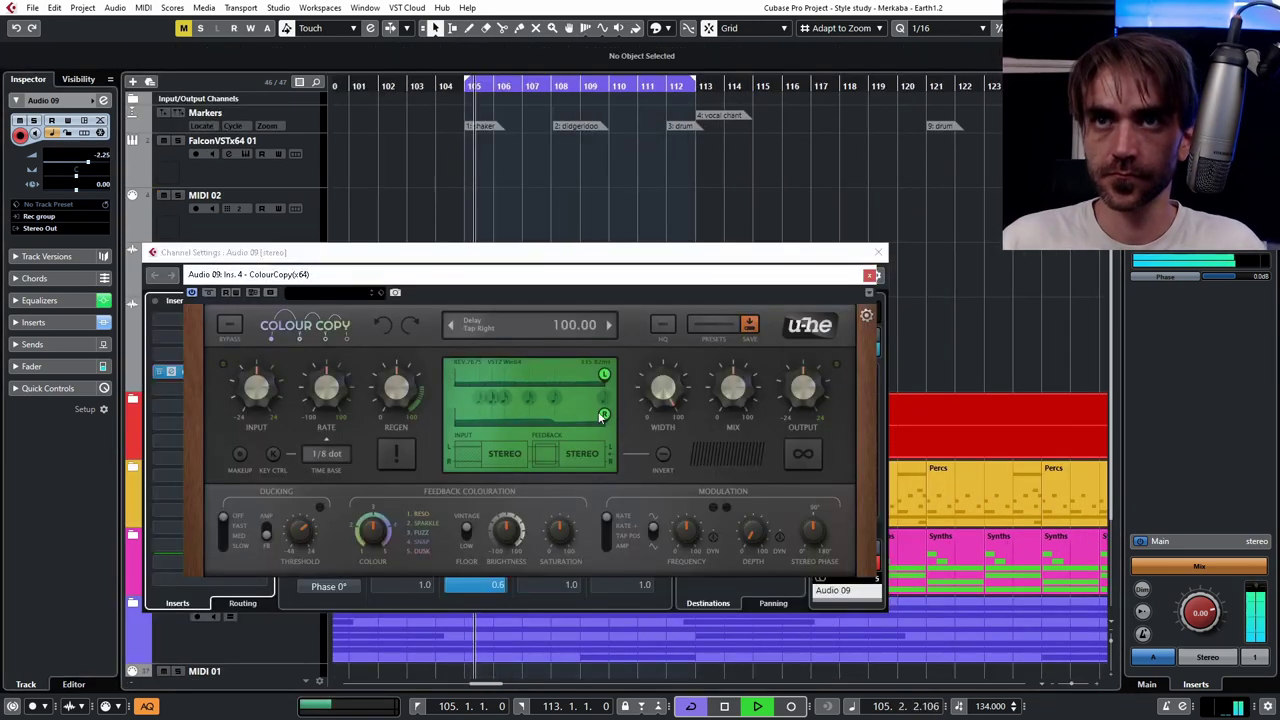
# - Shorten the right delay tap in Audio 09's ColourCopy, set its mix to about 23.5, and close the plug-in and channel settings
pyautogui.moveTo(600, 417); pyautogui.dragTo(557, 420)
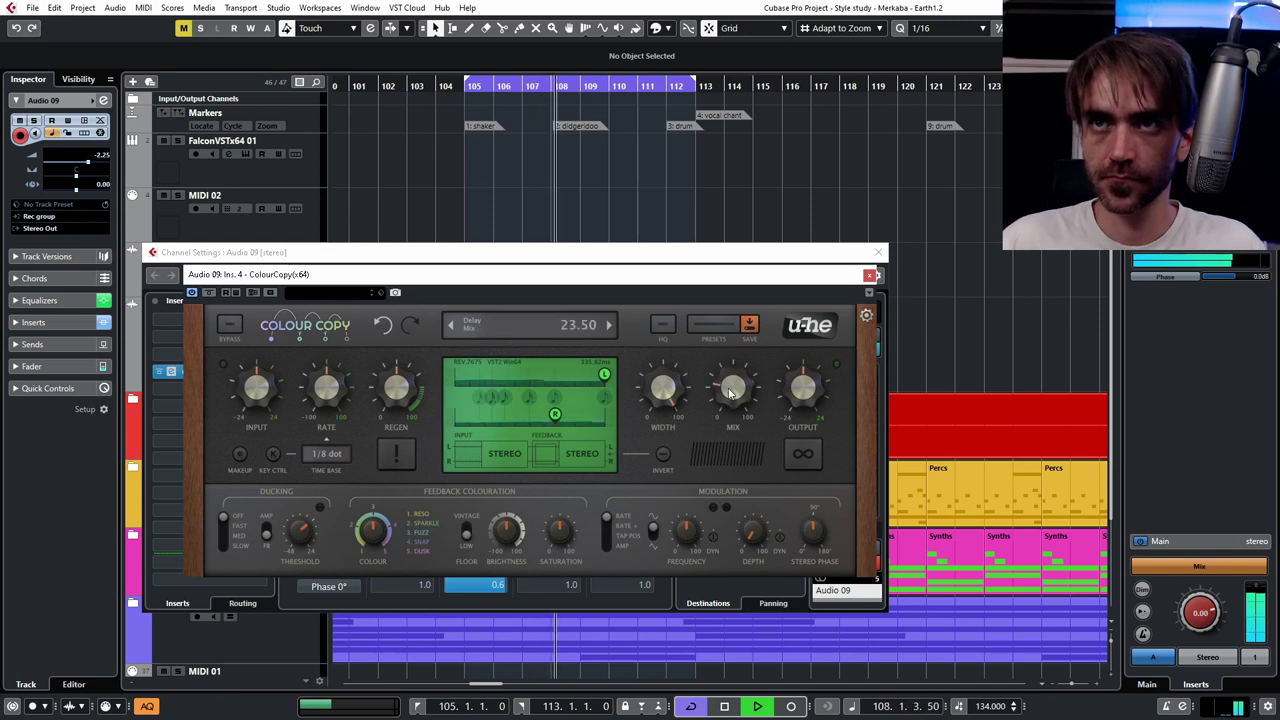
pyautogui.moveTo(731, 386); pyautogui.dragTo(729, 393)
pyautogui.click(870, 275)
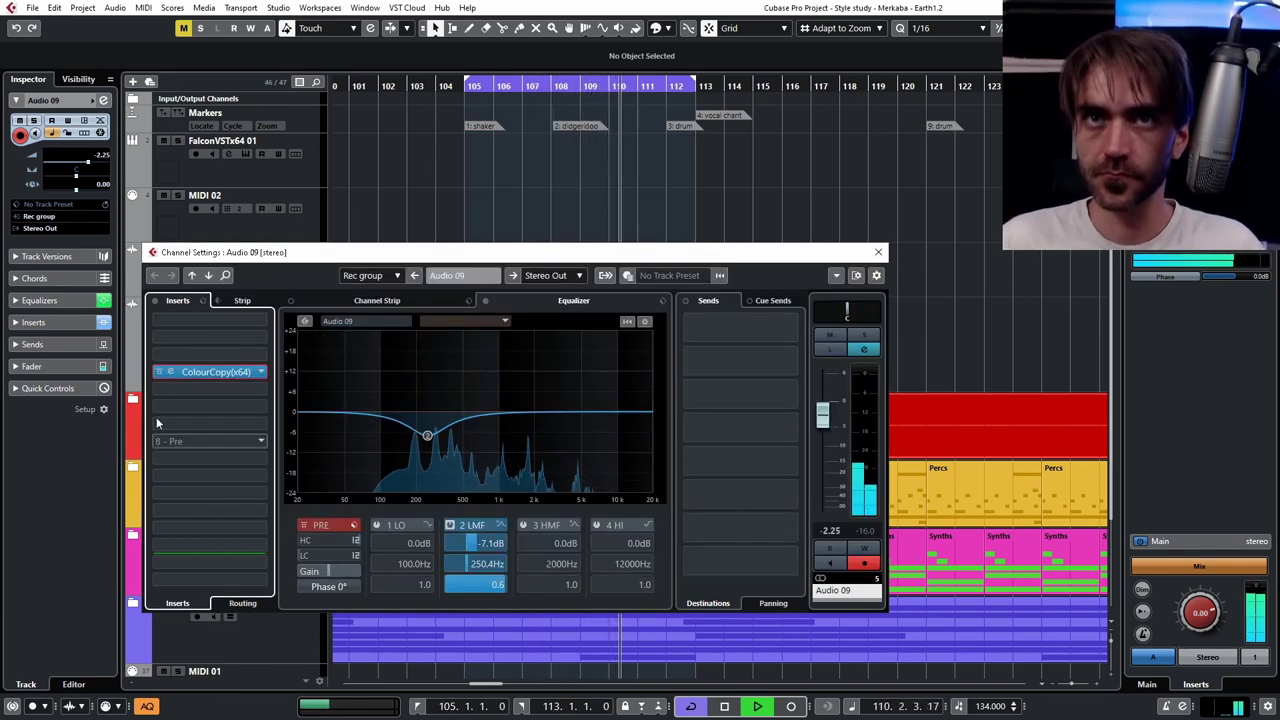
pyautogui.click(875, 253)
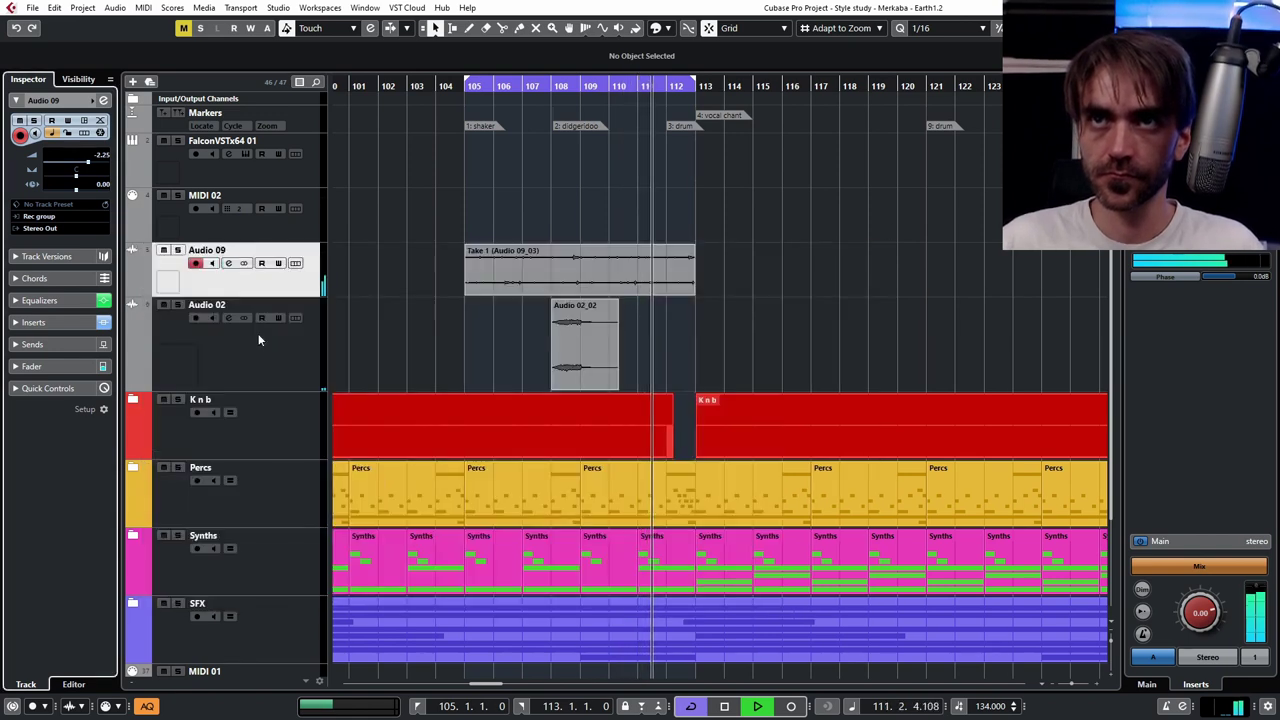
# - Rename the Audio 09 track Mbira and the Audio 02 track Didge
pyautogui.doubleClick(232, 251)
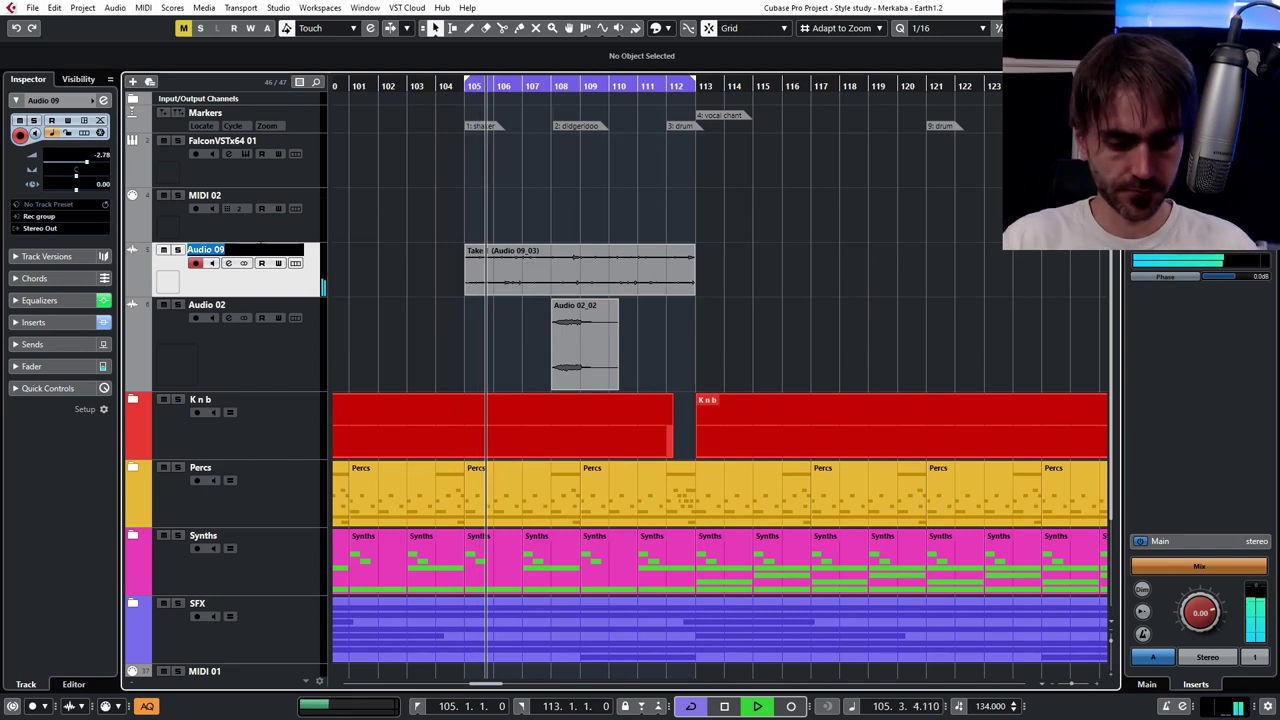
pyautogui.write('Mbira')
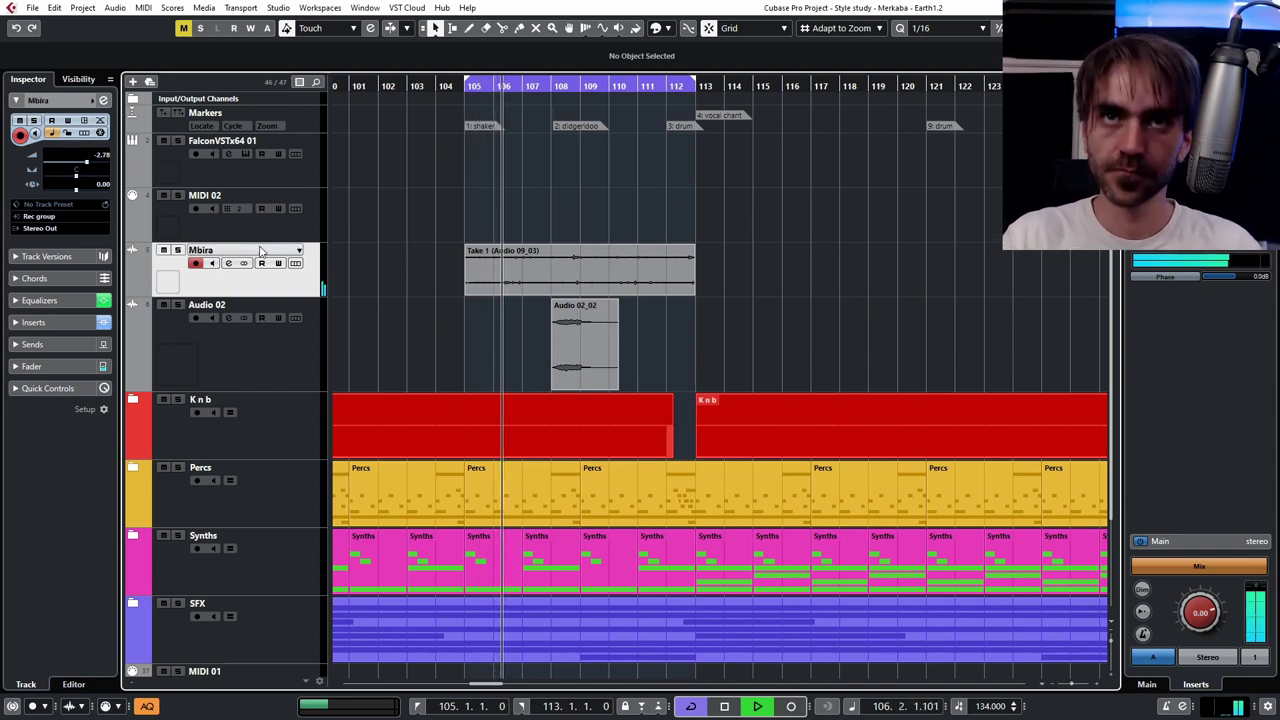
pyautogui.click(224, 304)
pyautogui.doubleClick(217, 300)
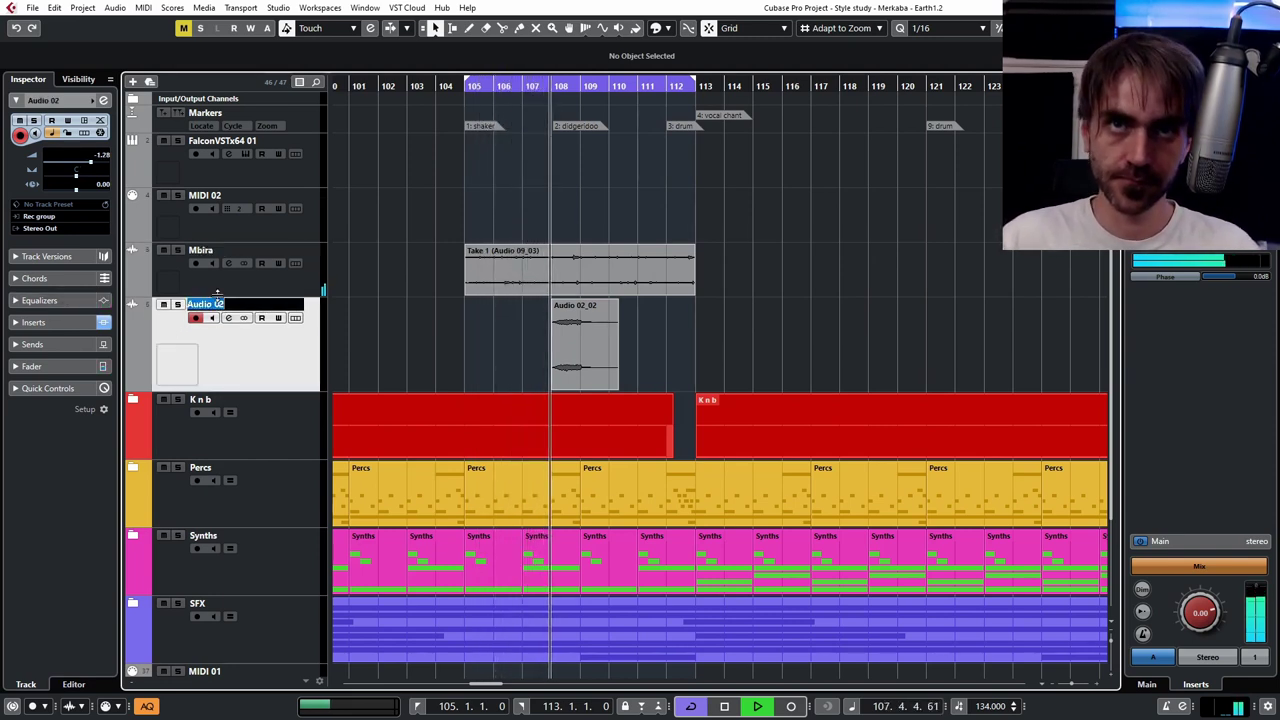
pyautogui.write('Didge')
pyautogui.press('Return')
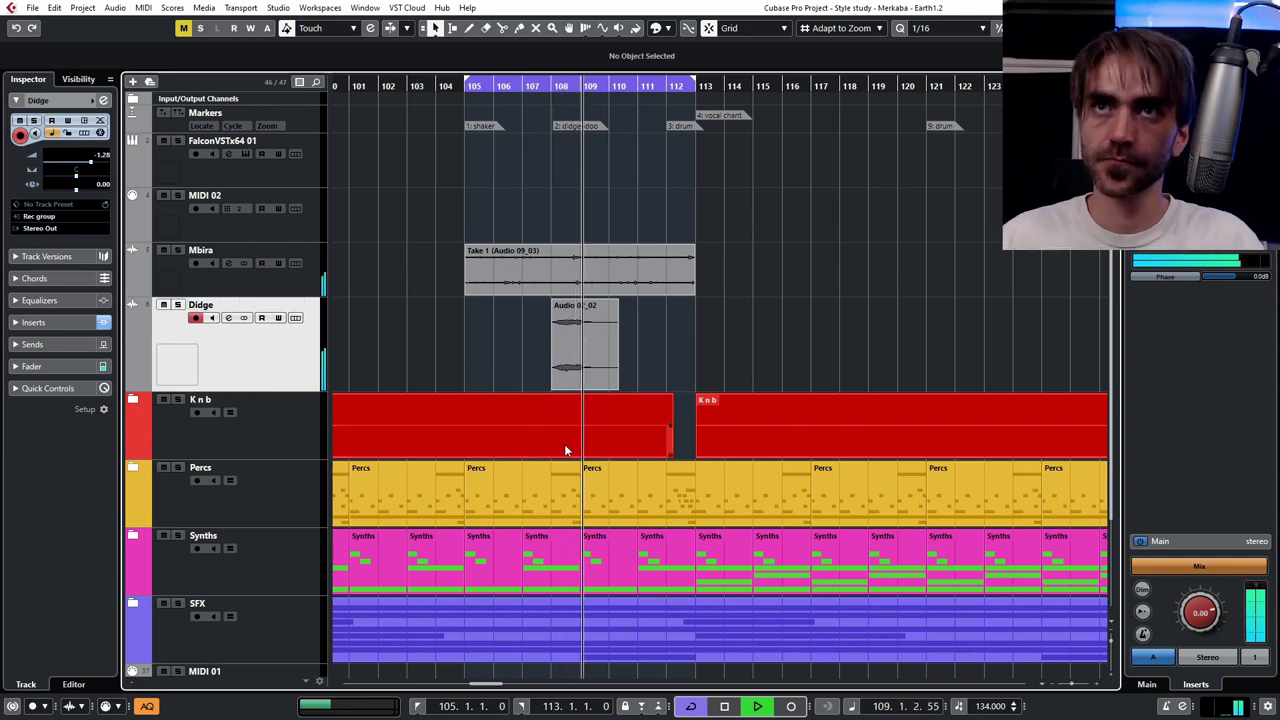
# - Open the Falcon instance and load Aboriginal Percussions from World Suite 2's Australia region into the first part
pyautogui.click(105, 242)
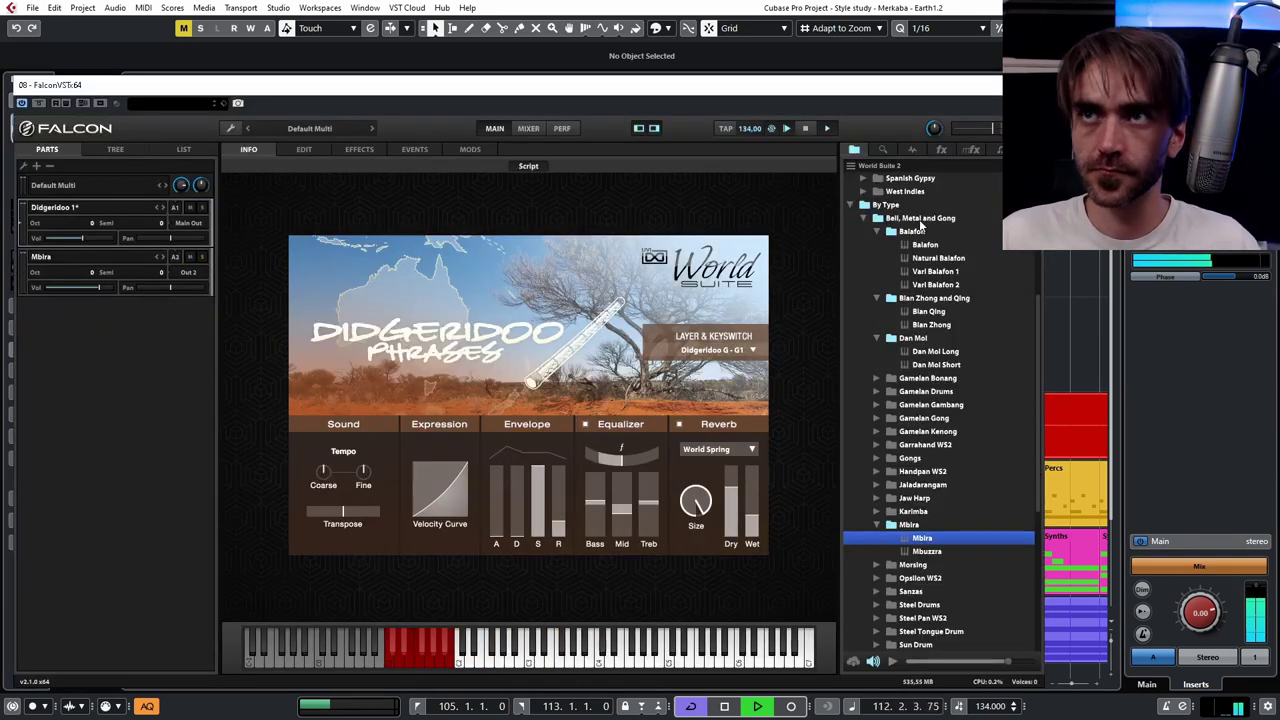
pyautogui.scroll(6, 921, 226)
pyautogui.click(863, 446)
pyautogui.click(849, 472)
pyautogui.click(876, 313)
pyautogui.click(876, 273)
pyautogui.click(875, 259)
pyautogui.click(957, 274)
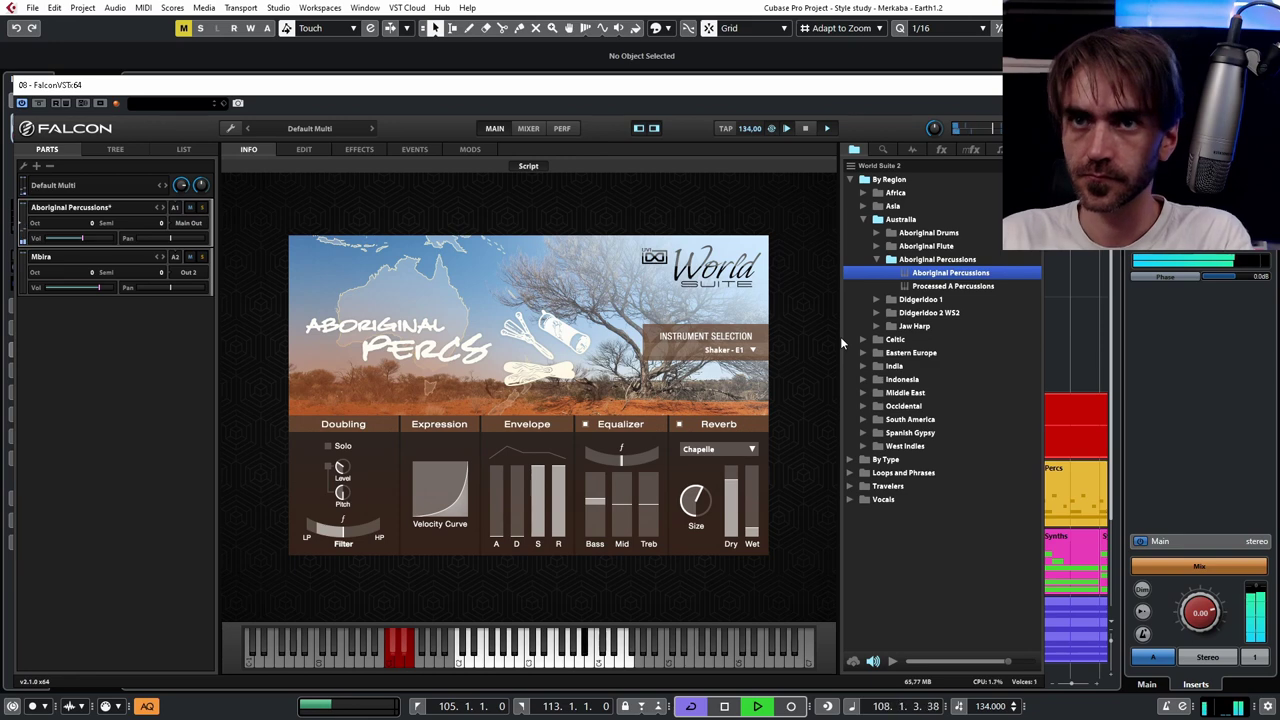
# - Try the Aboriginal Drums preset, and pick the first preset in Africa's African Percussions folder instead
pyautogui.click(876, 233)
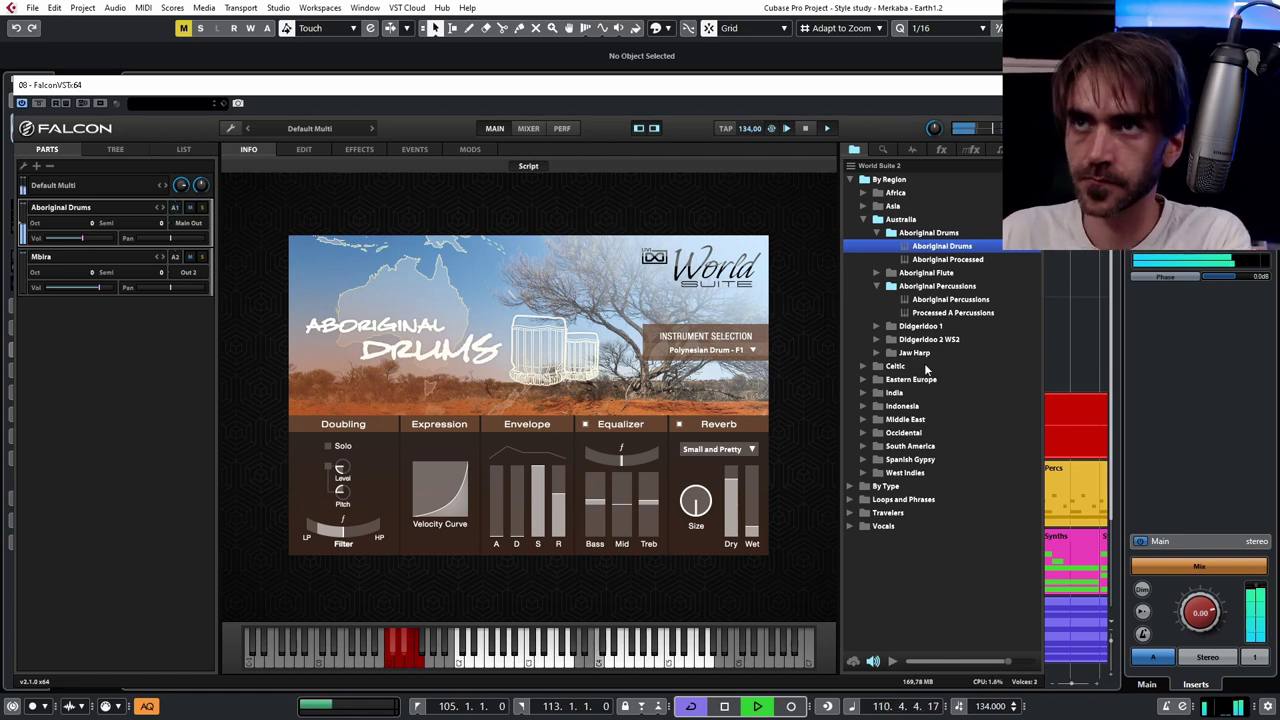
pyautogui.click(897, 194)
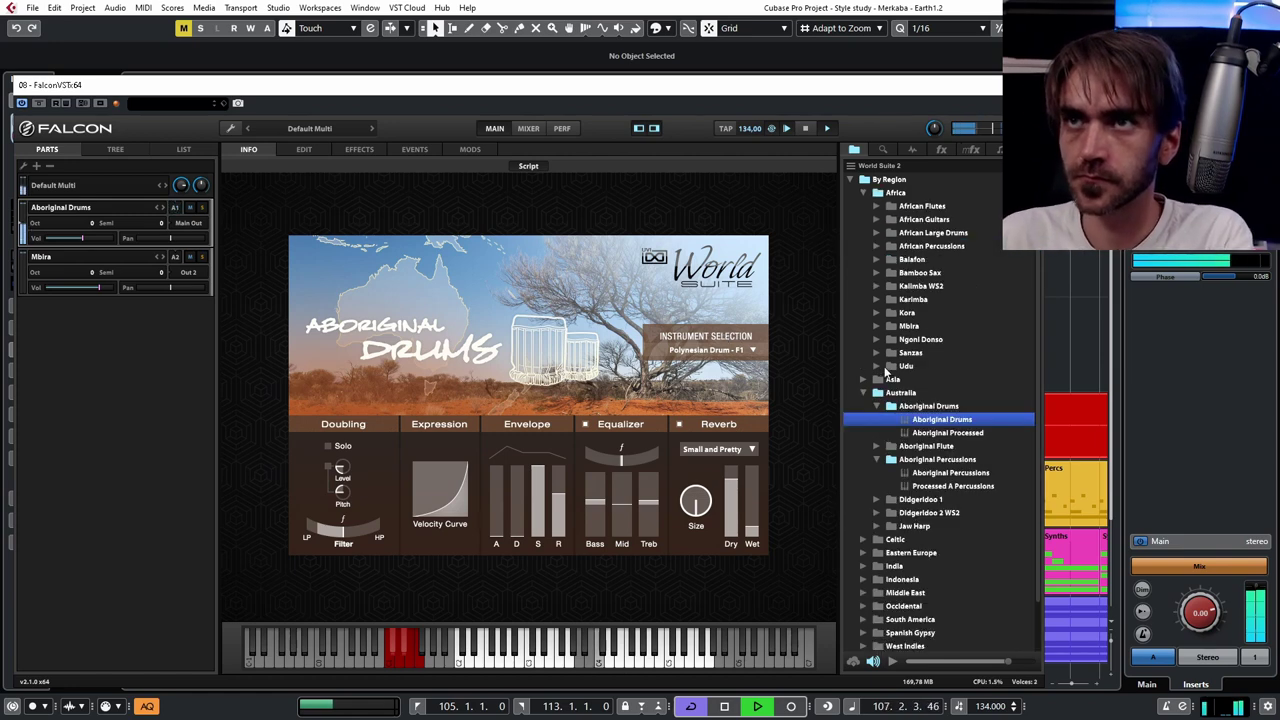
pyautogui.click(877, 245)
pyautogui.click(938, 259)
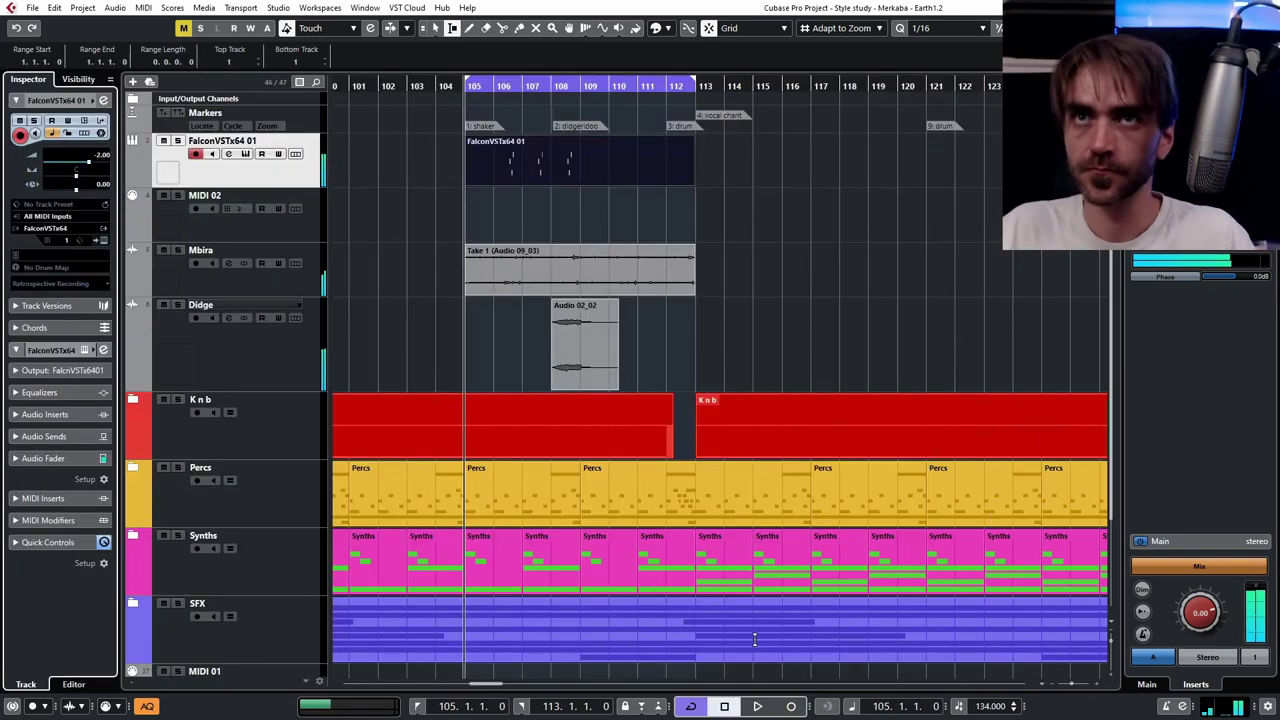
# - Play back the recorded FalconVSTx64 01 part and open it for note editing
pyautogui.press('space')
pyautogui.press('1')
pyautogui.click(515, 204)
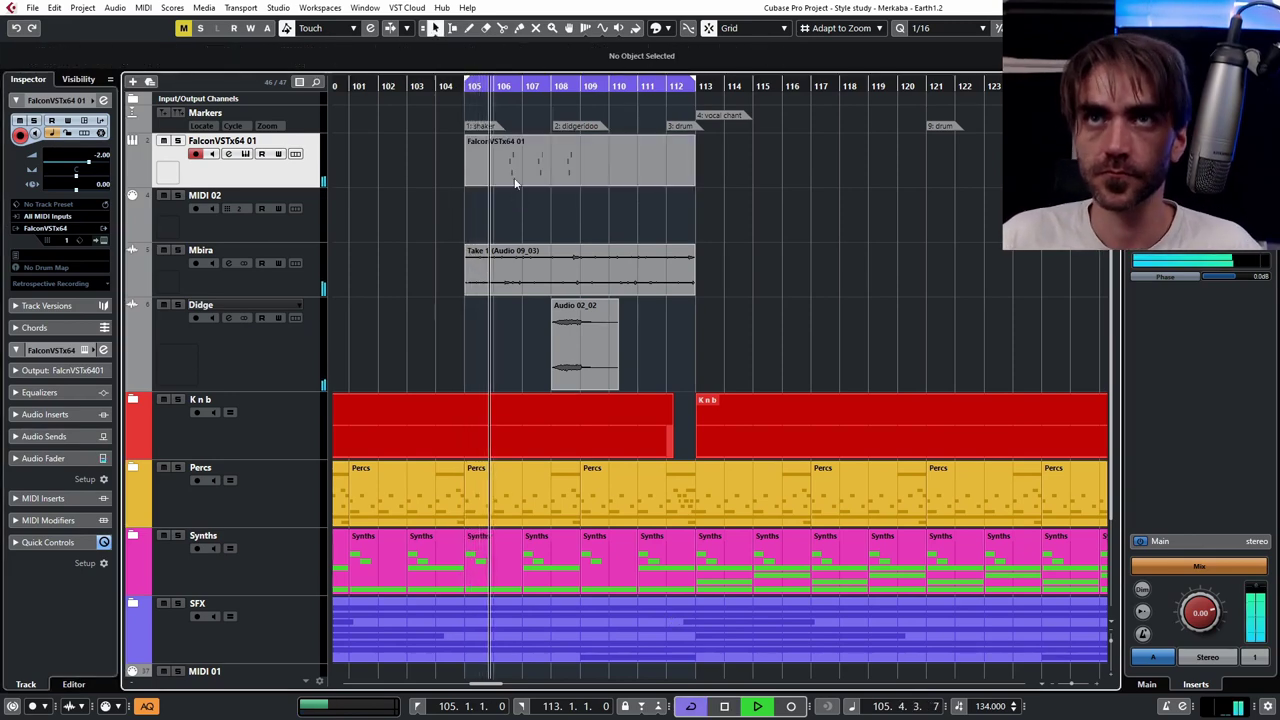
pyautogui.click(488, 171)
pyautogui.scroll(3, 493, 172)
pyautogui.doubleClick(502, 170)
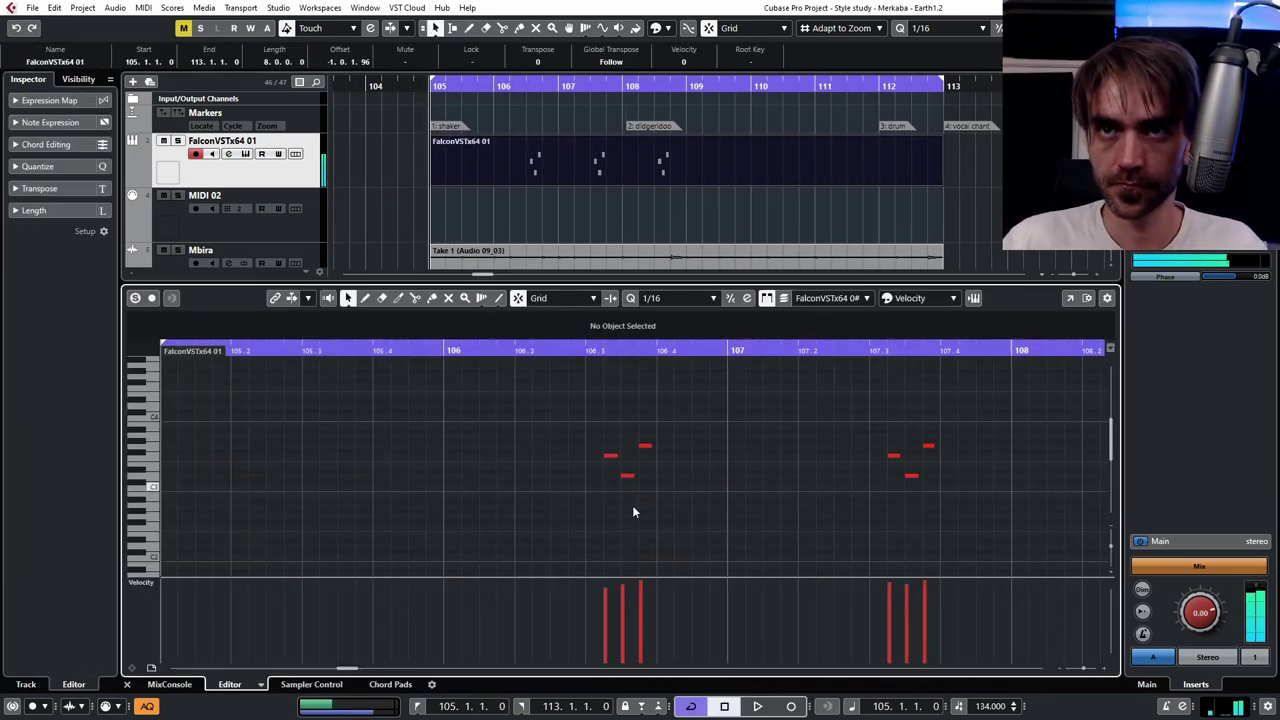
# - Shift the first two three-note groups along the grid so they start at 106.3.3 and 107.3.3
pyautogui.moveTo(686, 424); pyautogui.dragTo(547, 502)
pyautogui.hotkey('ctrl', 'Left')
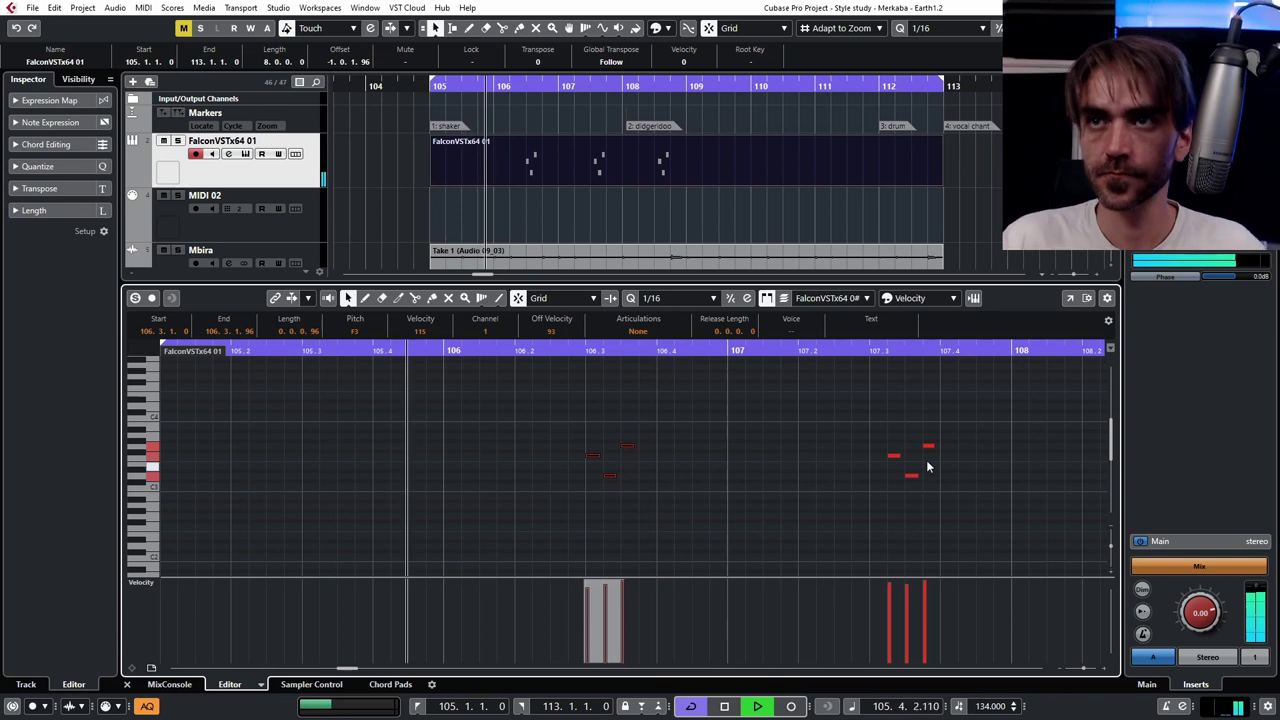
pyautogui.click(967, 441)
pyautogui.moveTo(982, 403); pyautogui.dragTo(866, 526)
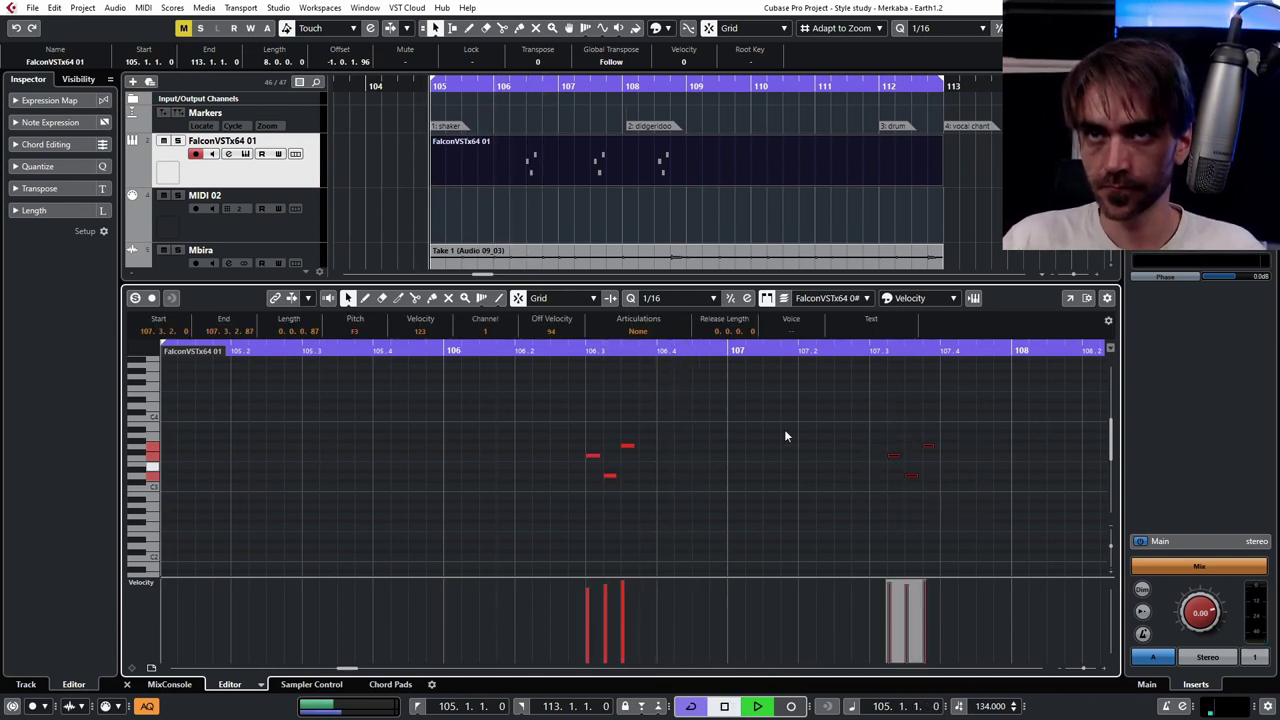
pyautogui.moveTo(784, 429); pyautogui.dragTo(336, 558)
pyautogui.hotkey('ctrl', 'Right')
pyautogui.hotkey('ctrl', 'Right')
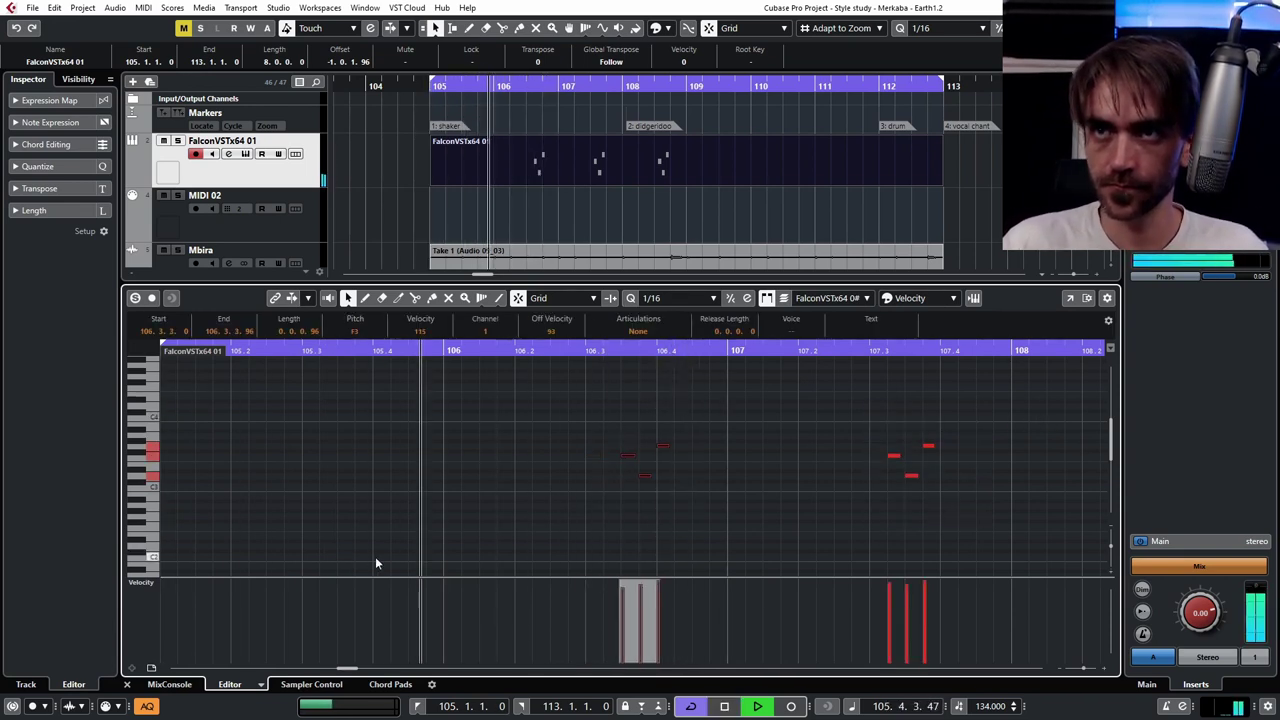
pyautogui.moveTo(980, 406); pyautogui.dragTo(806, 585)
pyautogui.hotkey('ctrl', 'Right')
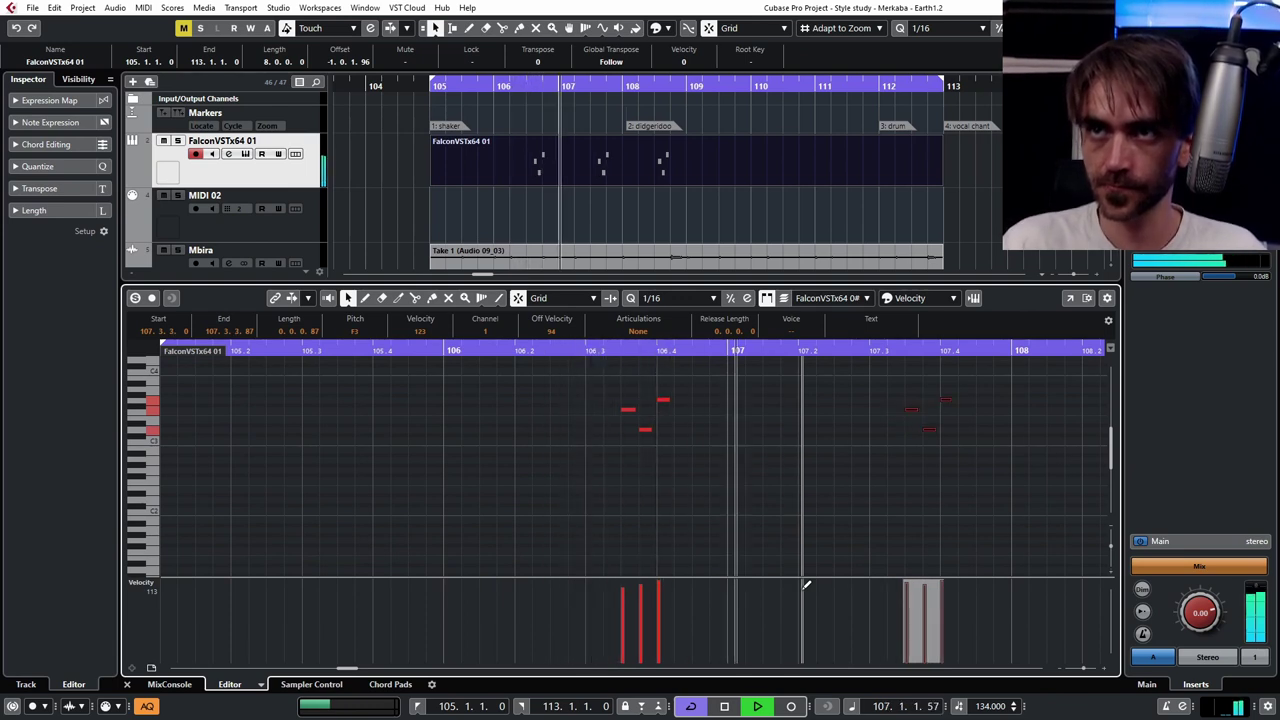
# - Add a C3 note at 106.4.3, copy it one bar forward after the second group, and replay
pyautogui.click(722, 441)
pyautogui.scroll(2, 722, 438)
pyautogui.moveTo(709, 446); pyautogui.dragTo(666, 498)
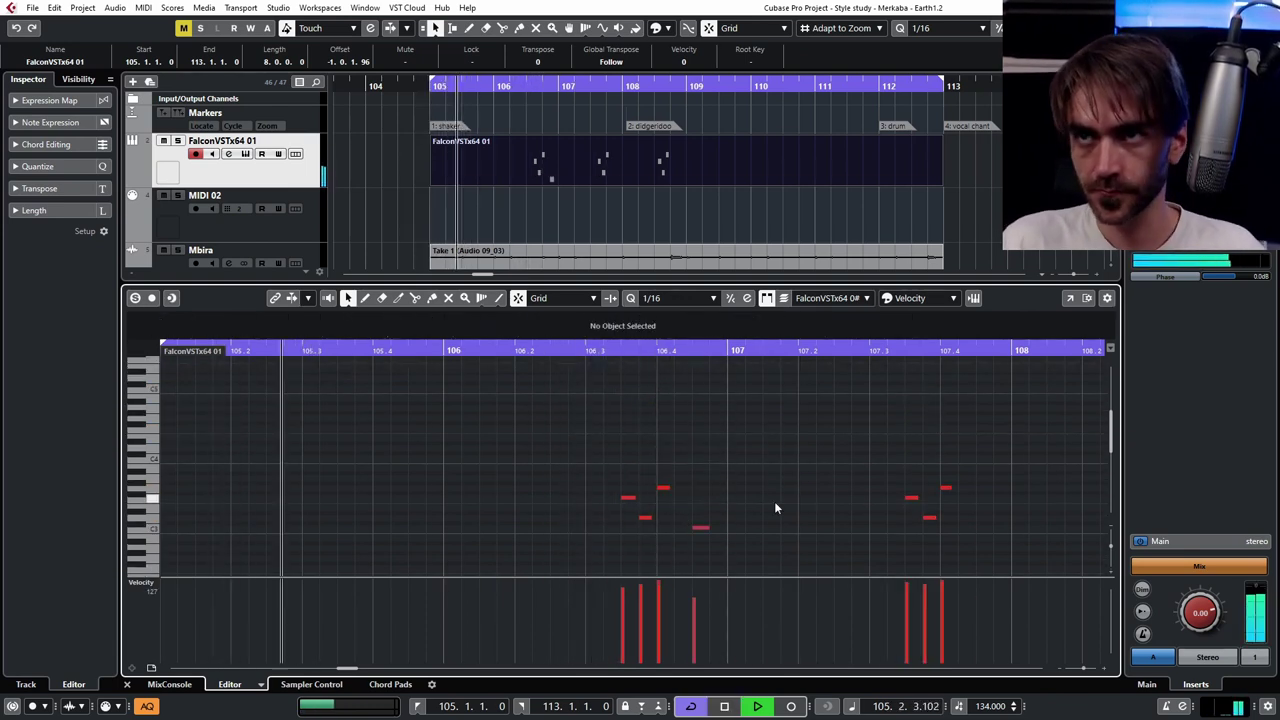
pyautogui.moveTo(701, 527); pyautogui.dragTo(985, 527)
pyautogui.press('space')
pyautogui.press('space')
# - Lower the note at 106.4.1 to C3 and raise the note at 106.4.3 to G3
pyautogui.click(663, 487)
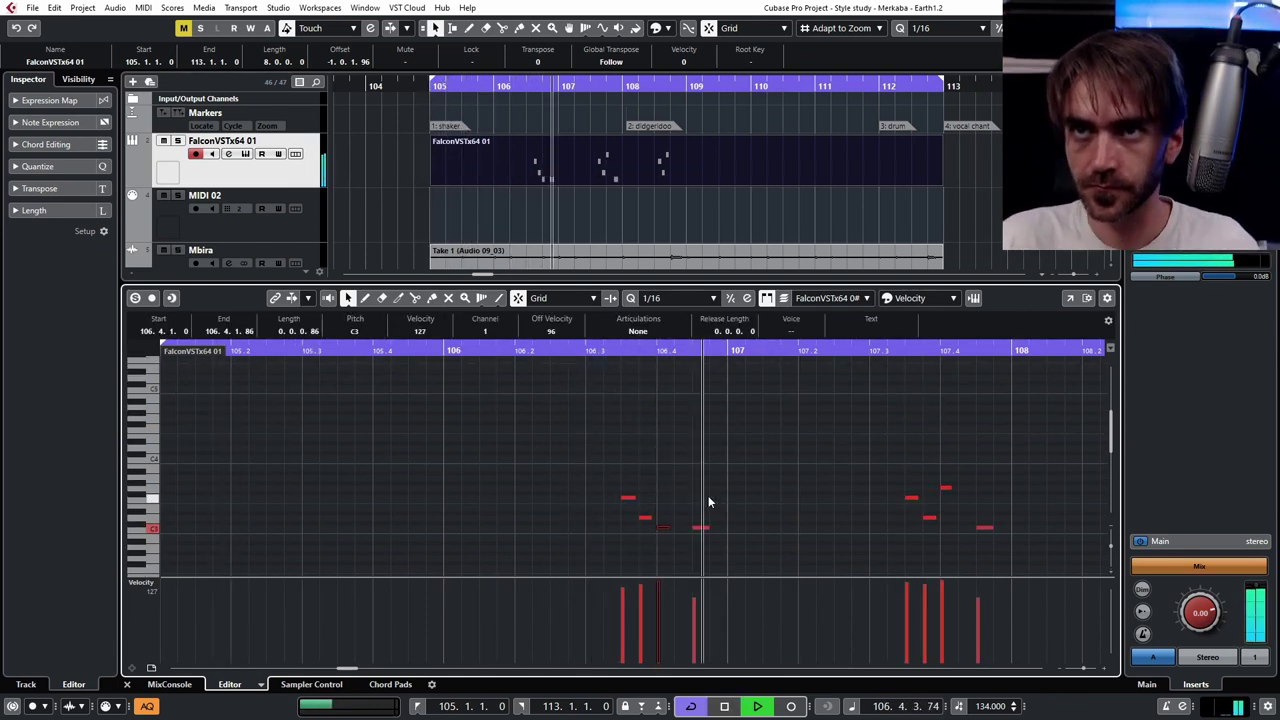
pyautogui.press('Down')
pyautogui.press('Down')
pyautogui.press('Down')
pyautogui.press('Down')
pyautogui.press('Down')
pyautogui.press('Down')
pyautogui.press('Down')
pyautogui.moveTo(701, 527); pyautogui.dragTo(701, 487)
# - Replay the pattern and add a G3 note at 106.4.2, directly before the existing G3 note
pyautogui.scroll(-1, 752, 500)
pyautogui.press('space')
pyautogui.press('space')
pyautogui.doubleClick(683, 463)
pyautogui.hscroll(2, 660, 545)
pyautogui.scroll(1, 539, 542)
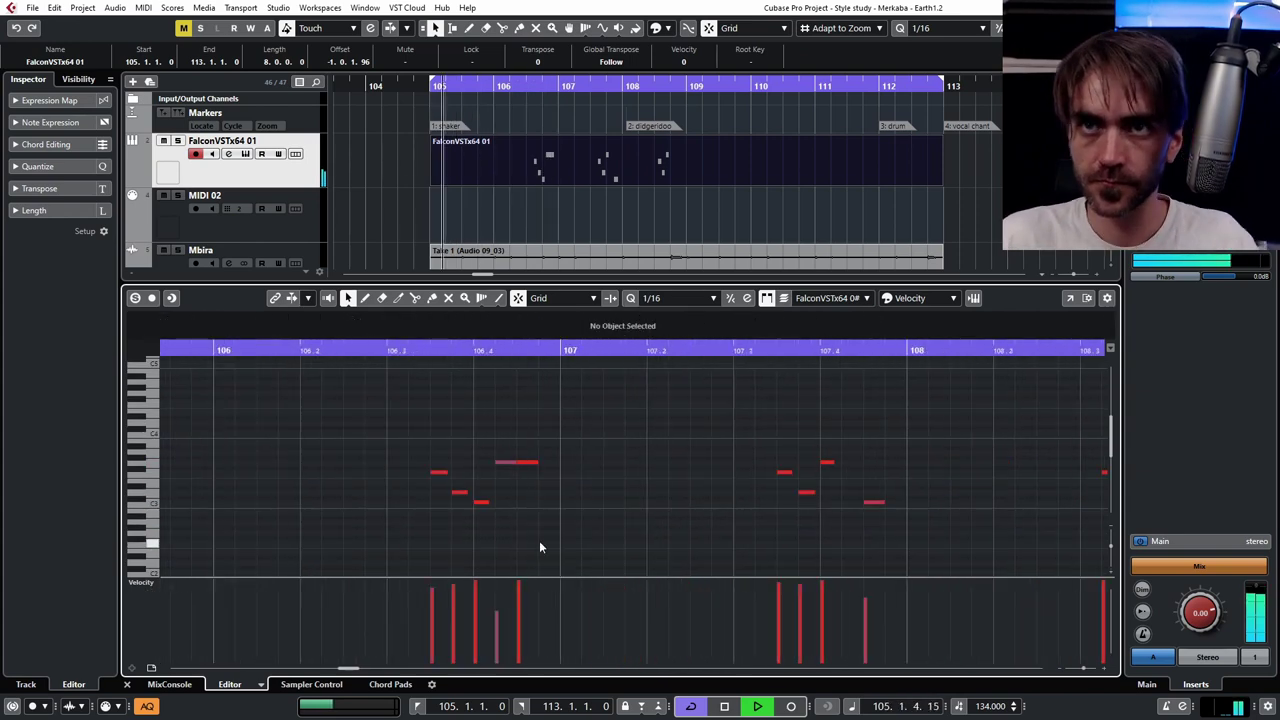
# - Delete the notes in bar 108 and move the bar 107 group two bars earlier to start at 105.3.3
pyautogui.scroll(-3, 590, 535)
pyautogui.moveTo(669, 403); pyautogui.dragTo(1016, 520)
pyautogui.press('Delete')
pyautogui.moveTo(814, 431); pyautogui.dragTo(677, 537)
pyautogui.moveTo(709, 472); pyautogui.dragTo(329, 472)
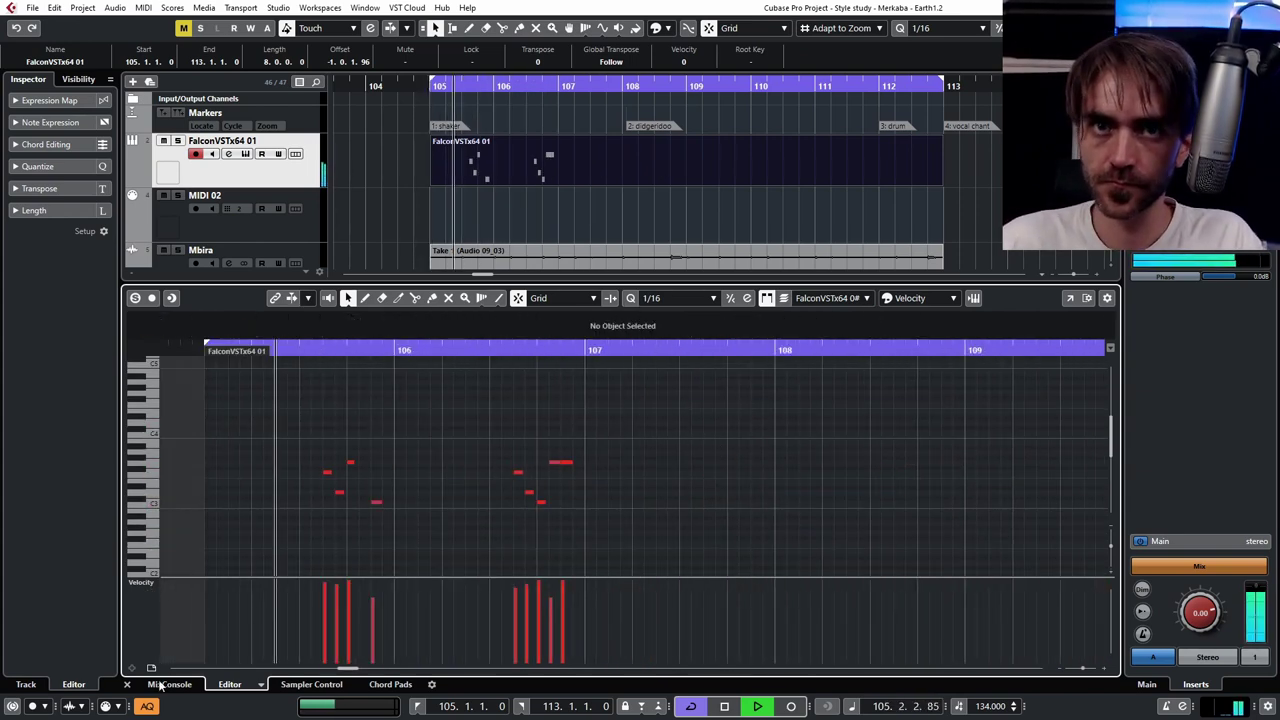
# - Close the note editor, shorten the part to bars 105–106, and repeat it up to bar 113, removing the surplus copy
pyautogui.click(128, 685)
pyautogui.scroll(-1, 857, 175)
pyautogui.moveTo(926, 185); pyautogui.dragTo(613, 186)
pyautogui.moveTo(612, 161); pyautogui.dragTo(968, 177)
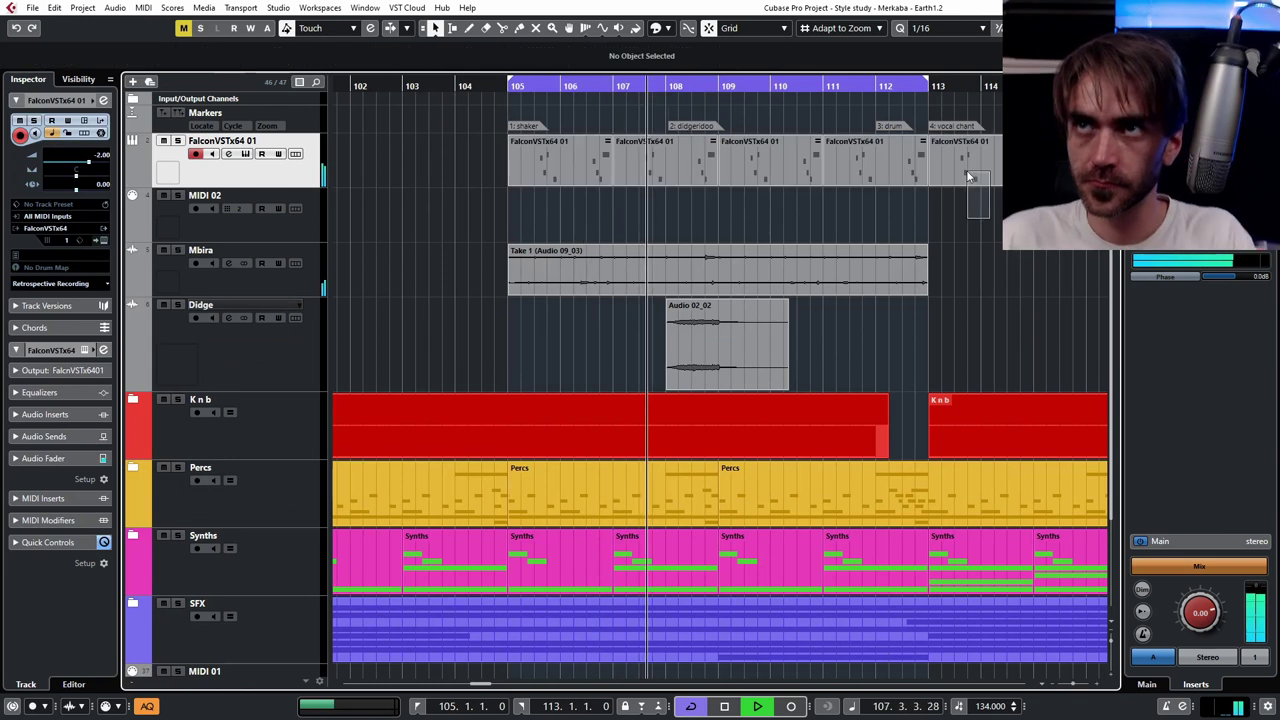
pyautogui.click(964, 177)
pyautogui.press('Delete')
pyautogui.press('space')
pyautogui.press('space')
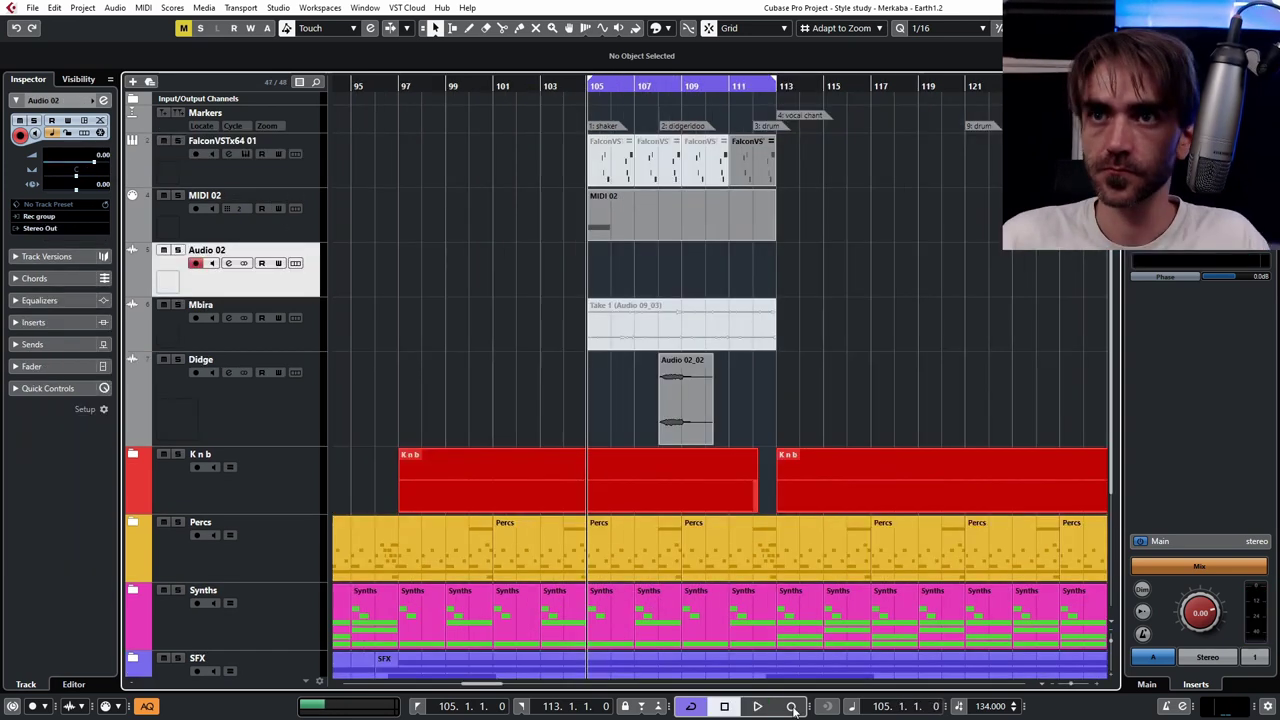
# - Record the MIDI 02 sound onto the Audio 02 track from bar 105 and rename the track Rainstick
pyautogui.press('KP_Multiply')
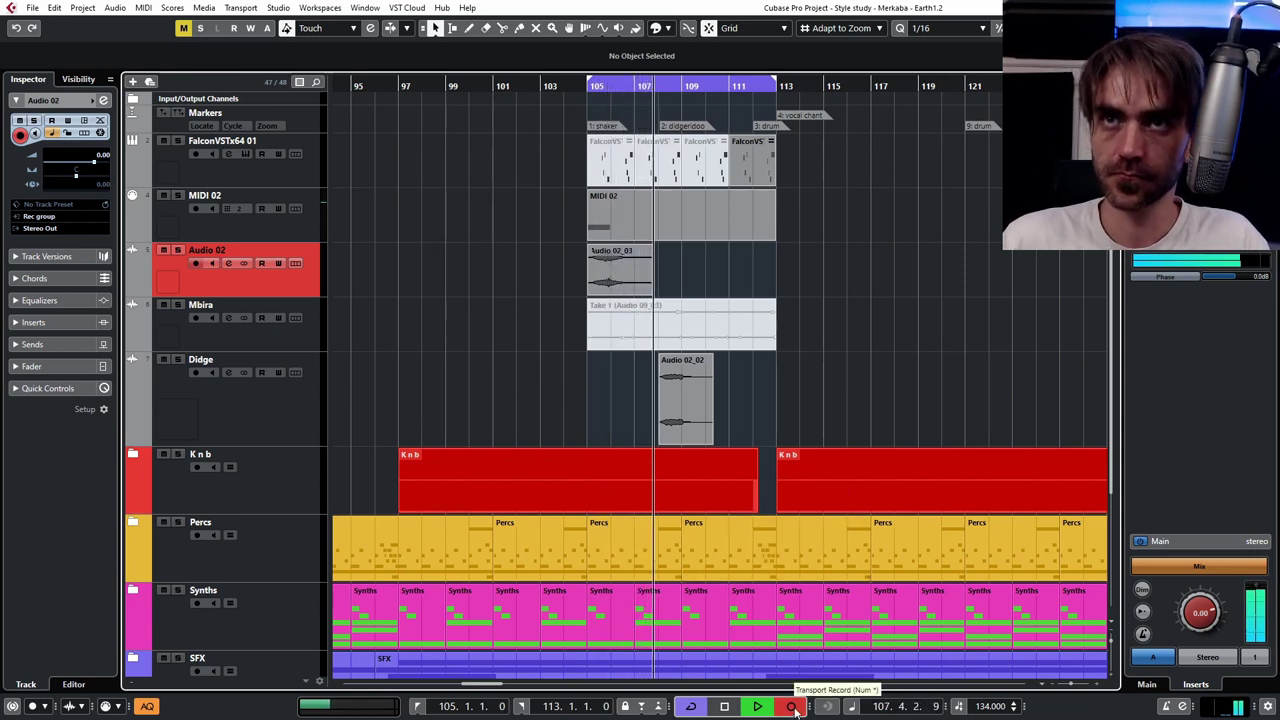
pyautogui.press('space')
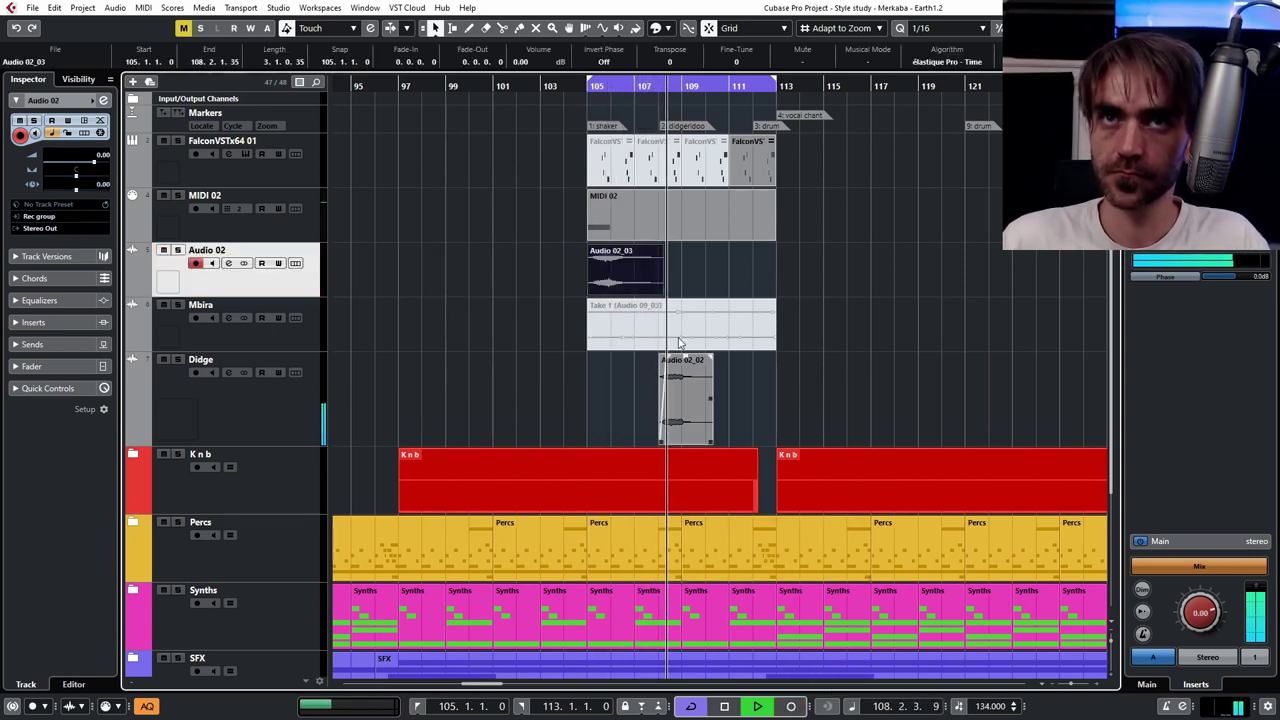
pyautogui.doubleClick(205, 250)
pyautogui.write('Rainstick')
pyautogui.press('Return')
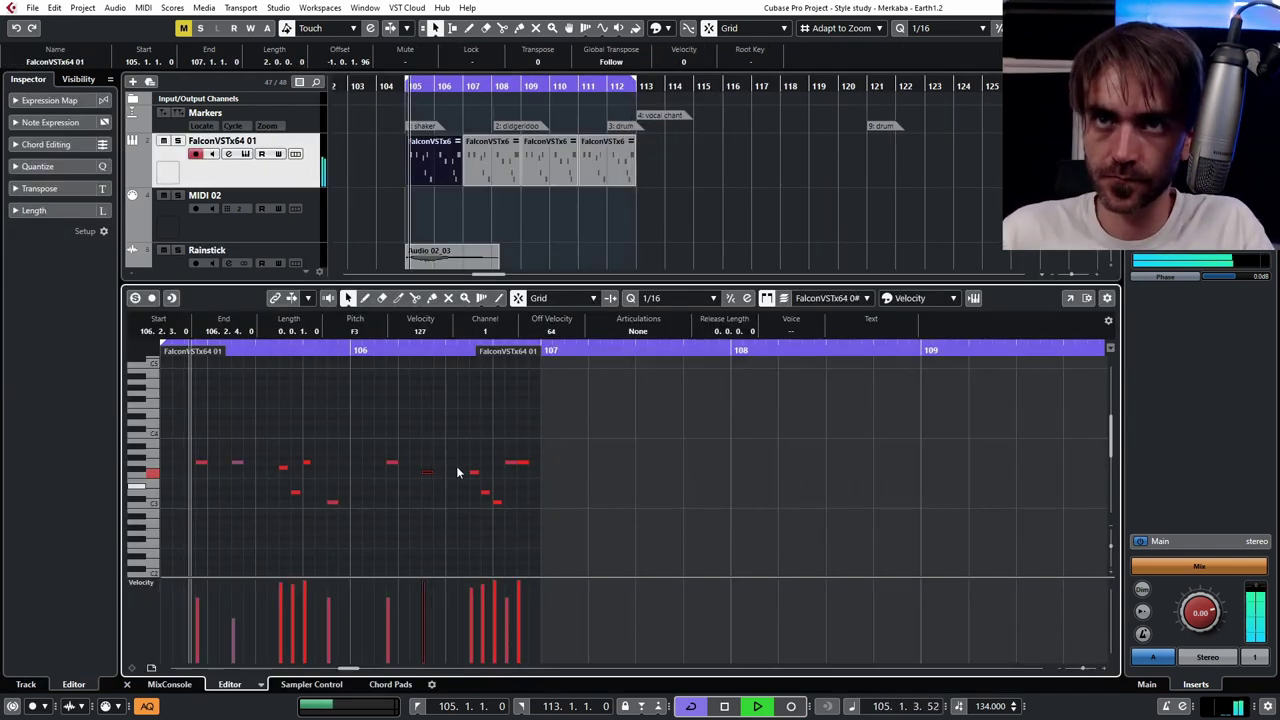
# - Lower the percussion part's note at 106.2.3 to D3 and close the note editor
pyautogui.click(456, 468)
pyautogui.moveTo(428, 472); pyautogui.dragTo(428, 488)
pyautogui.click(426, 521)
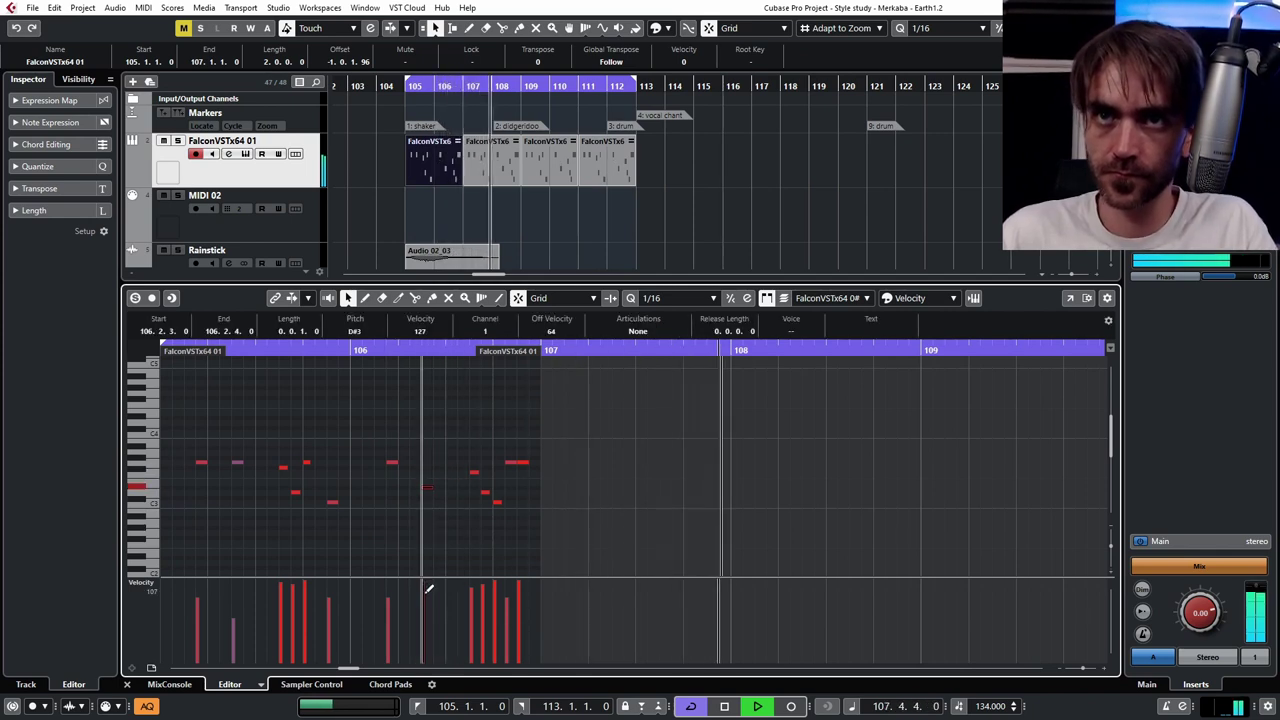
pyautogui.press('Down')
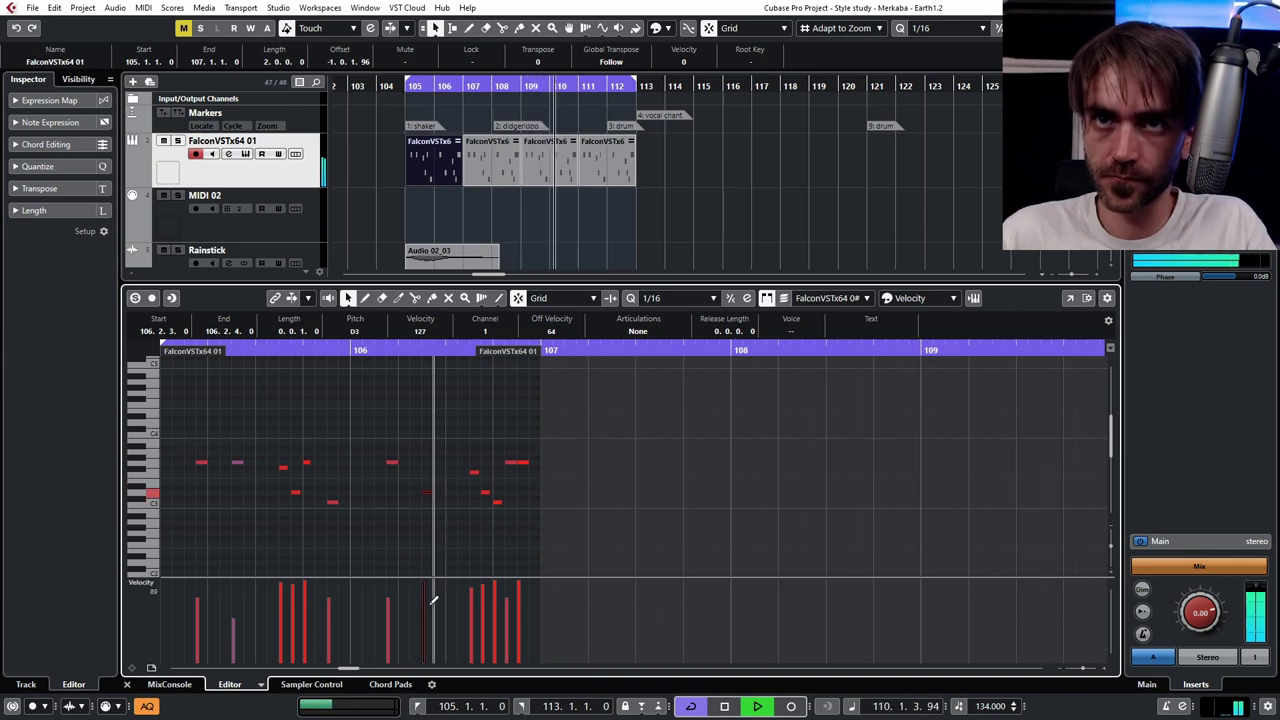
pyautogui.click(422, 564)
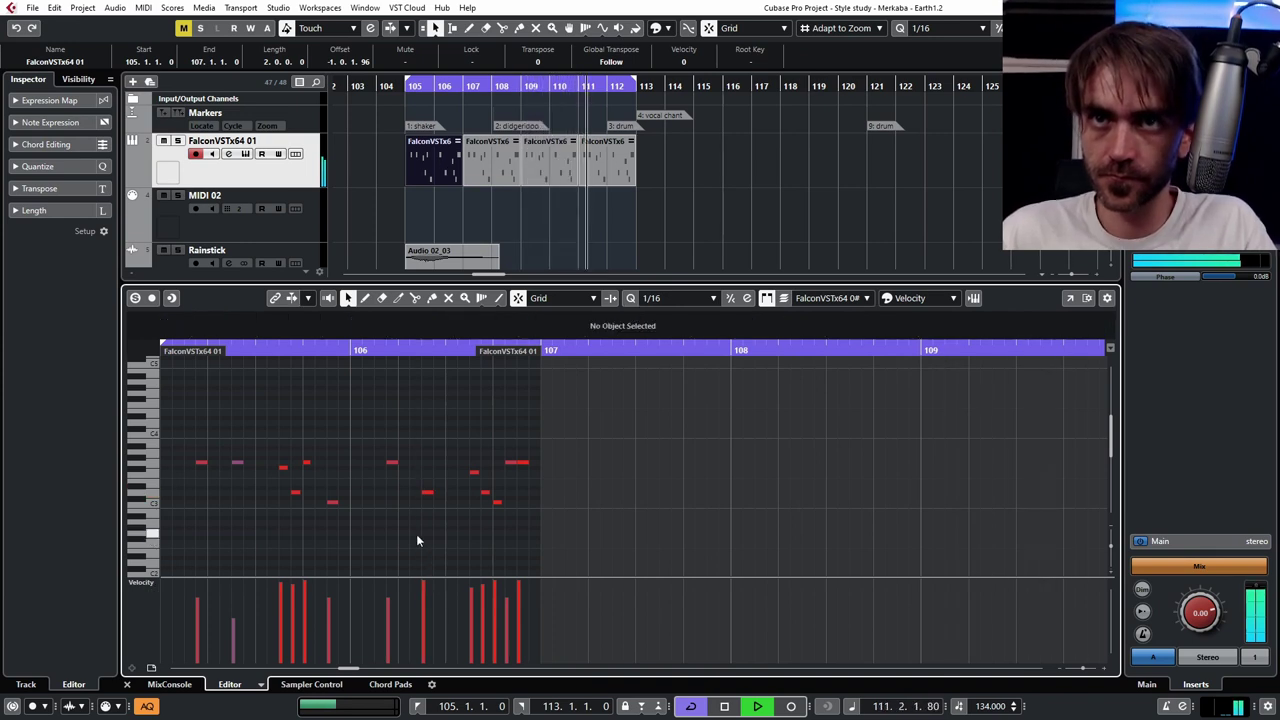
pyautogui.click(129, 685)
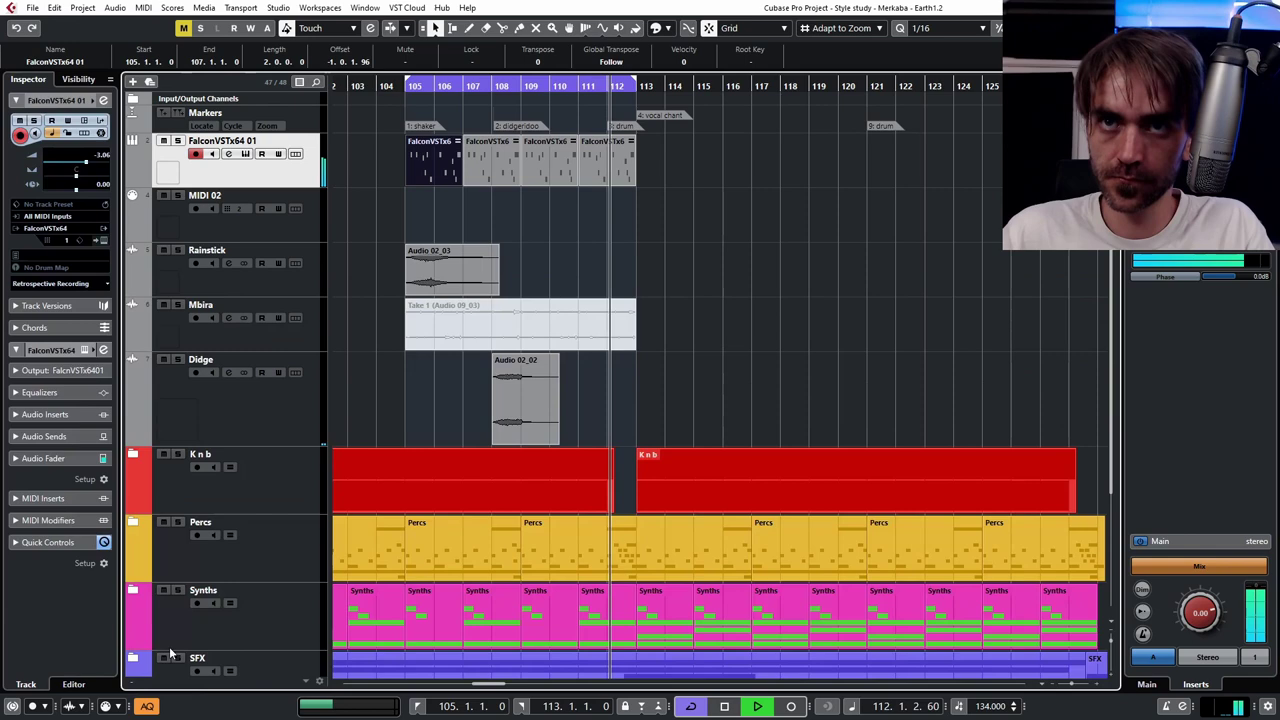
# - Deselect the percussion part and load World Suite 2's Vocal Traveler preset in Falcon
pyautogui.click(872, 199)
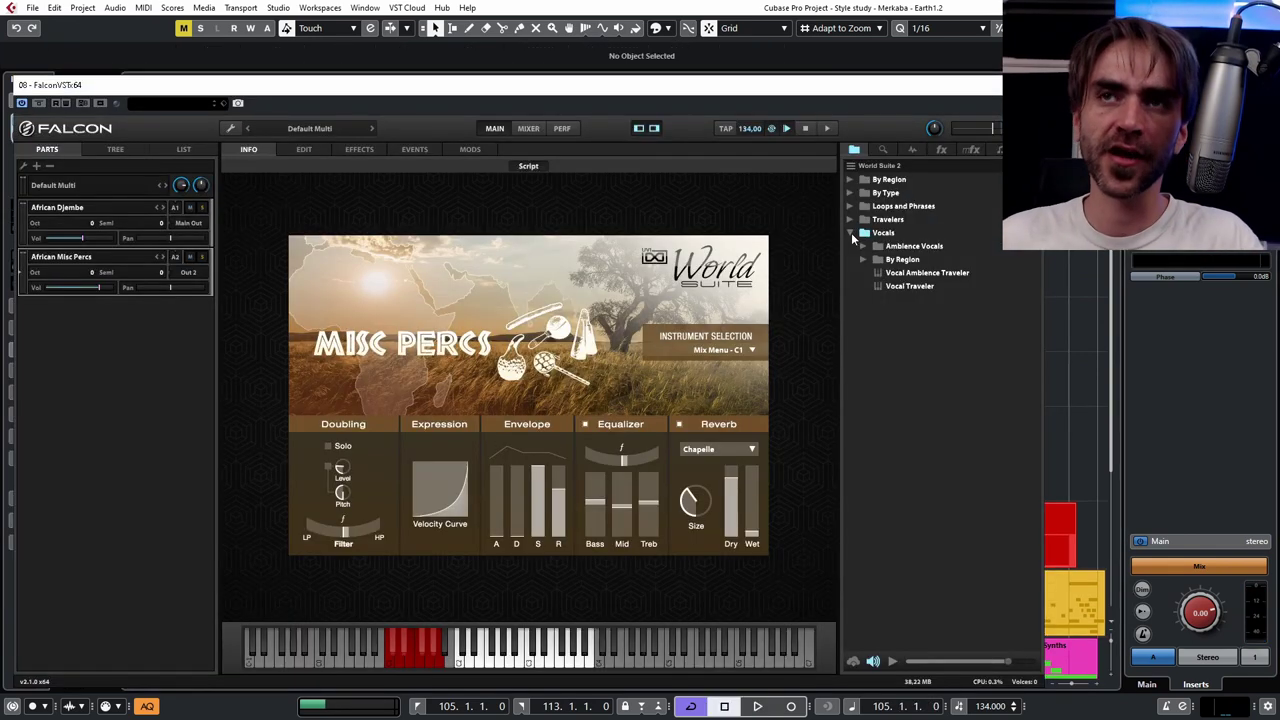
pyautogui.doubleClick(920, 287)
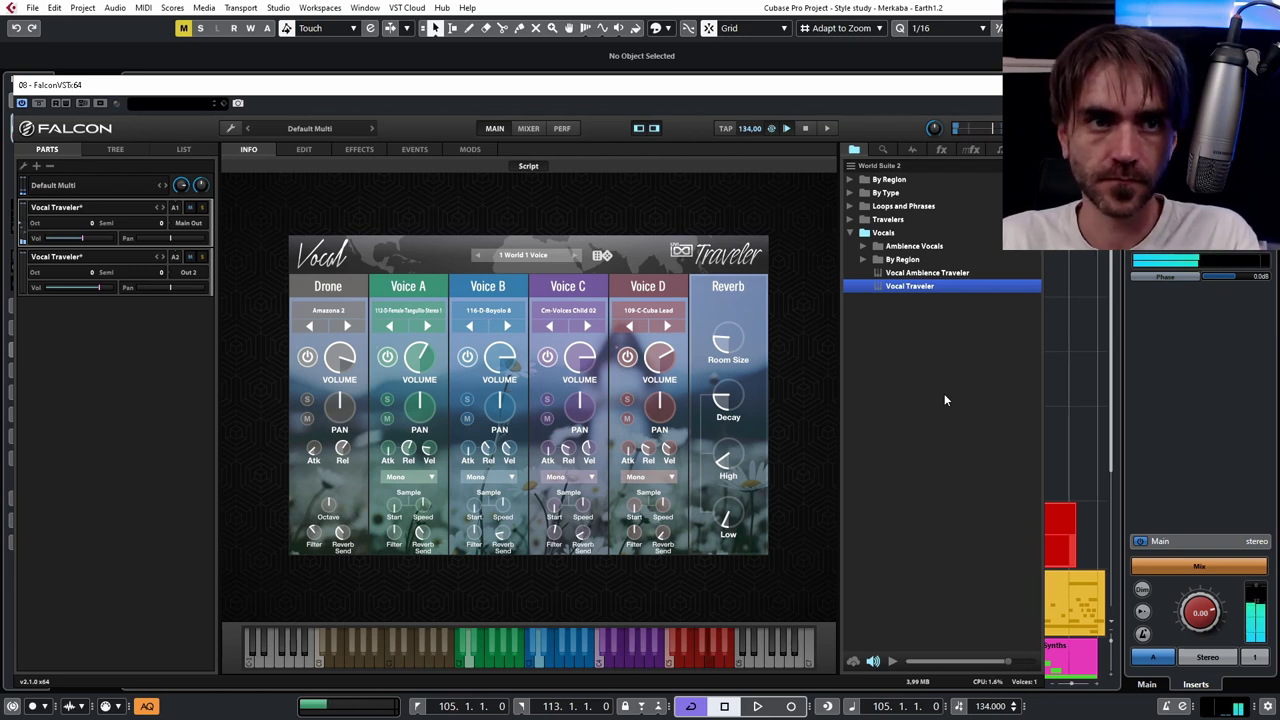
# - Switch Vocal Traveler to its Buddha Lounge voice set and close the Falcon window
pyautogui.click(523, 256)
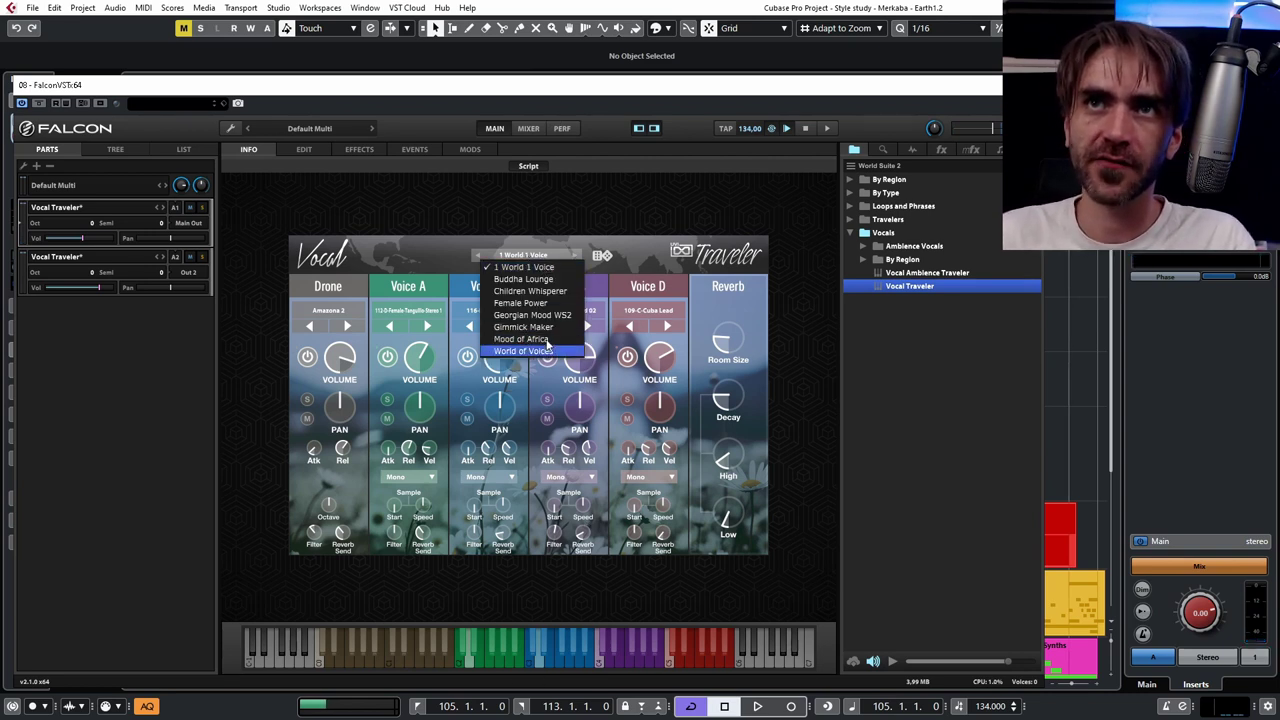
pyautogui.click(522, 342)
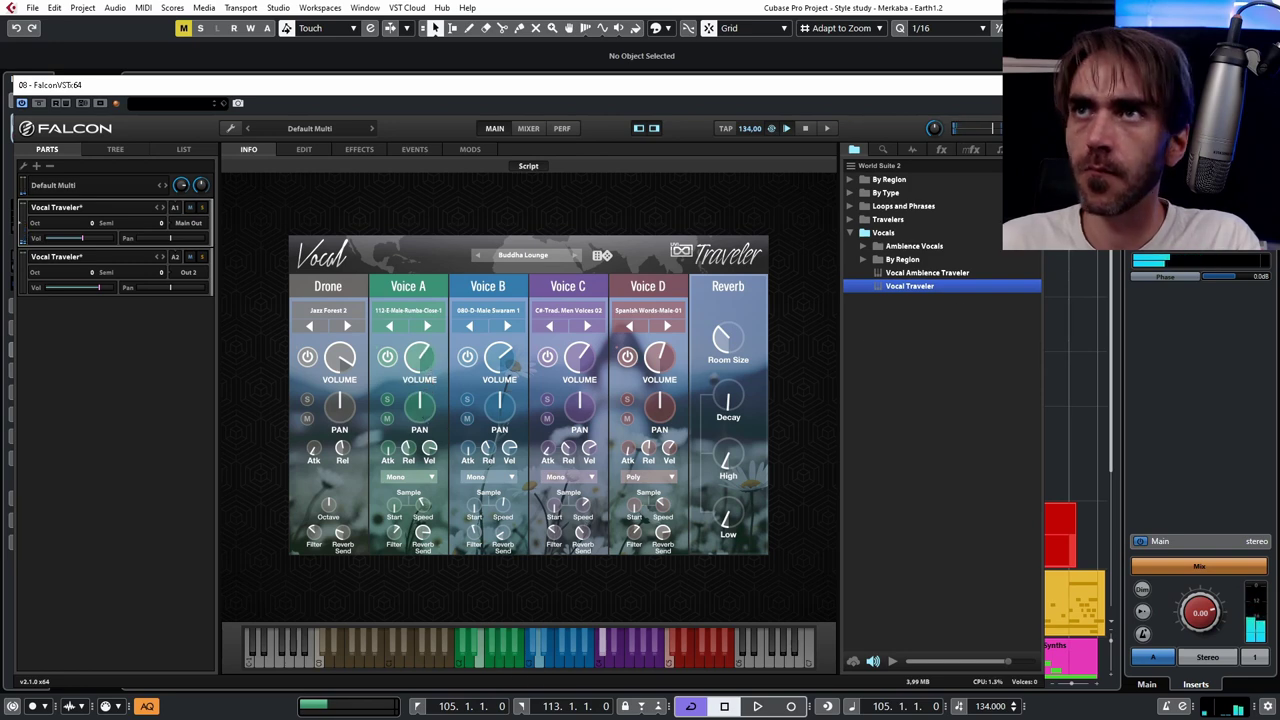
pyautogui.click(1028, 85)
# - Set the loop range to bars 113–121 and reopen the Falcon instrument during playback
pyautogui.click(822, 240)
pyautogui.doubleClick(561, 87)
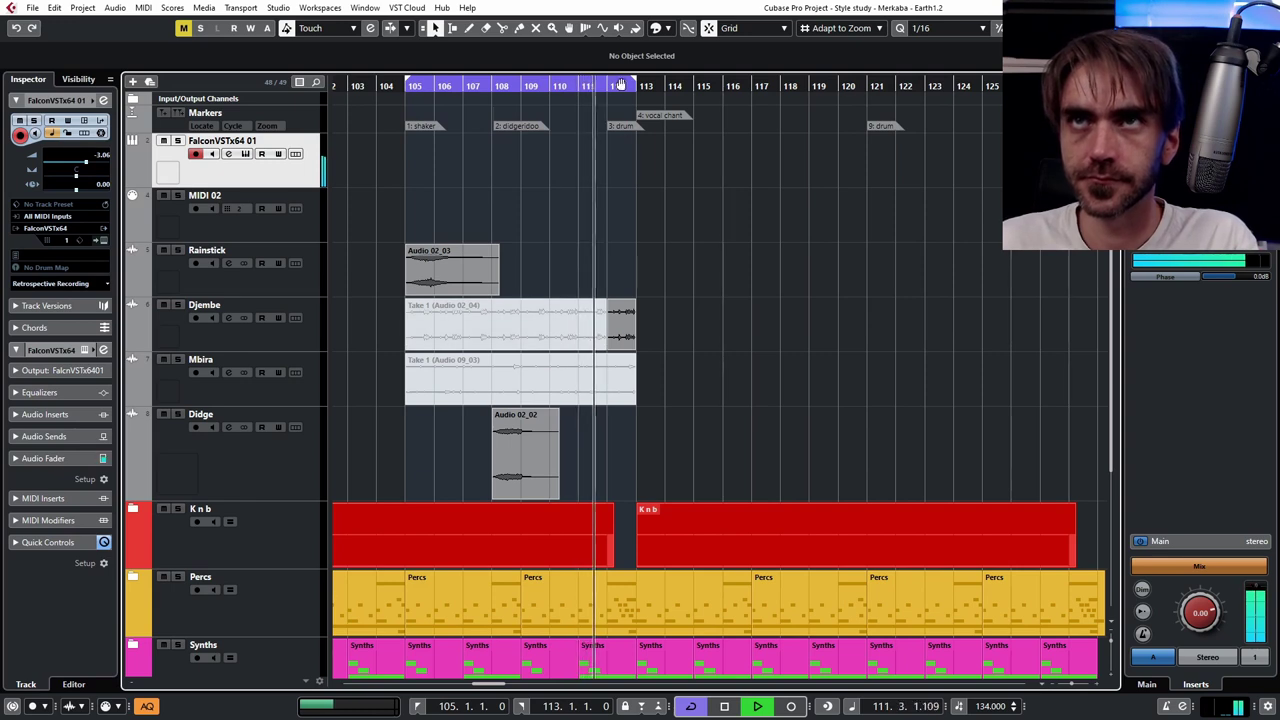
pyautogui.moveTo(610, 85); pyautogui.dragTo(826, 85)
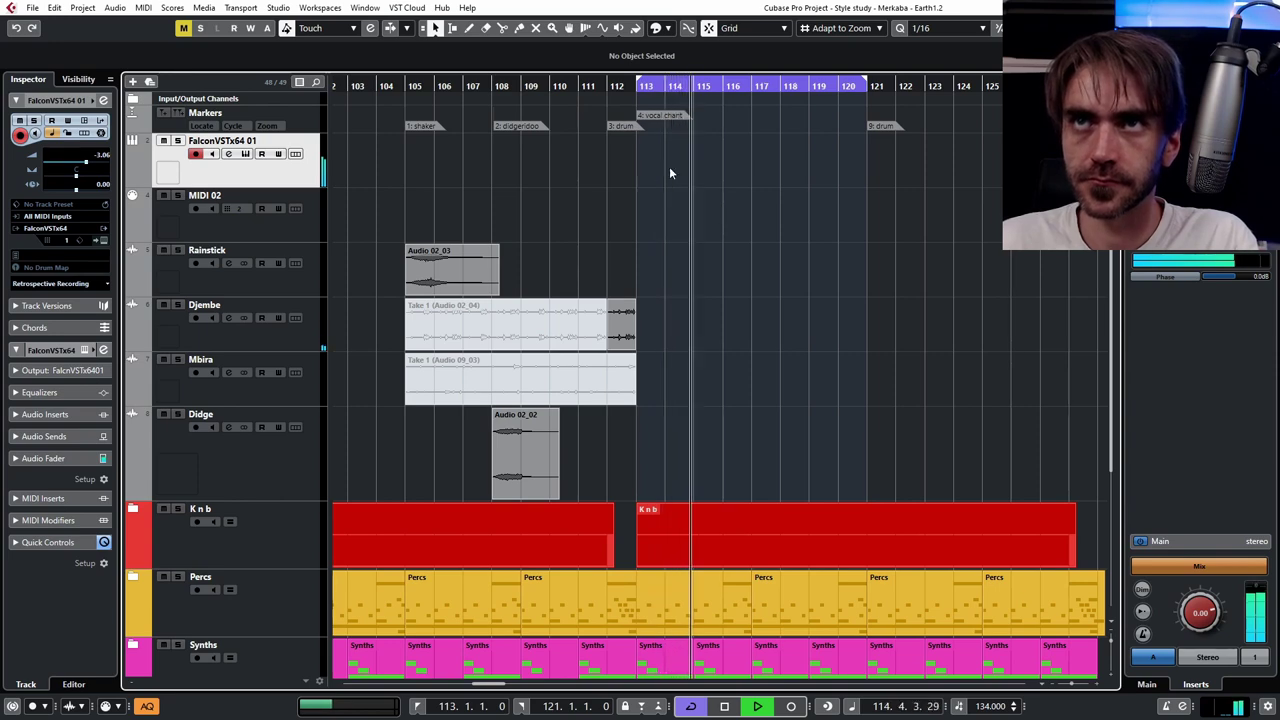
pyautogui.click(105, 240)
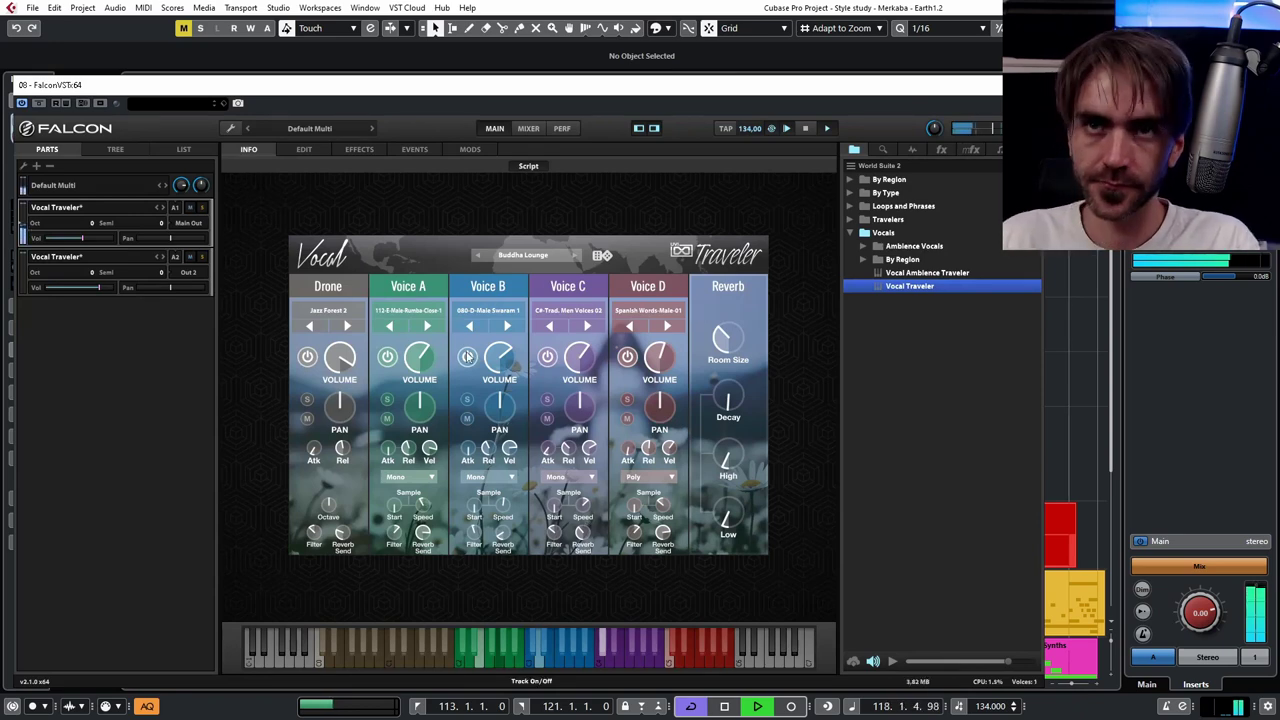
pyautogui.press('space')
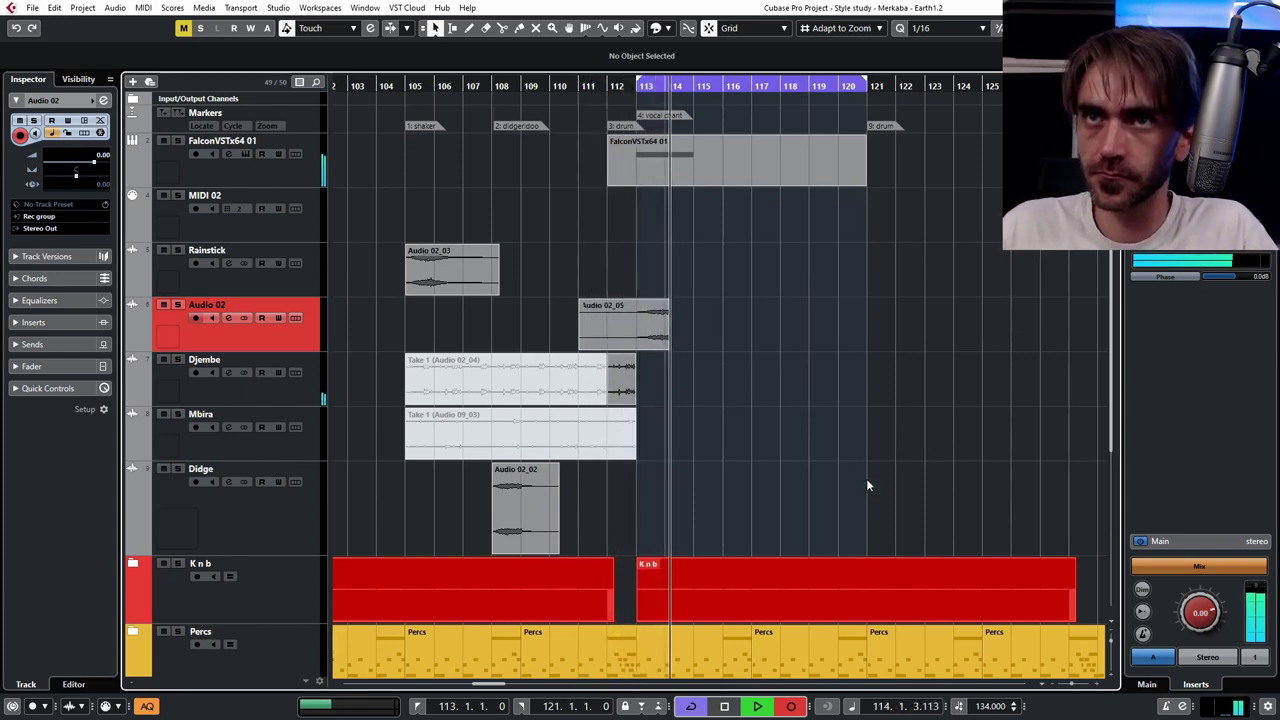
# - Stop recording the vocals to Audio 02 and delete the source MIDI part from the Falcon track
pyautogui.click(793, 706)
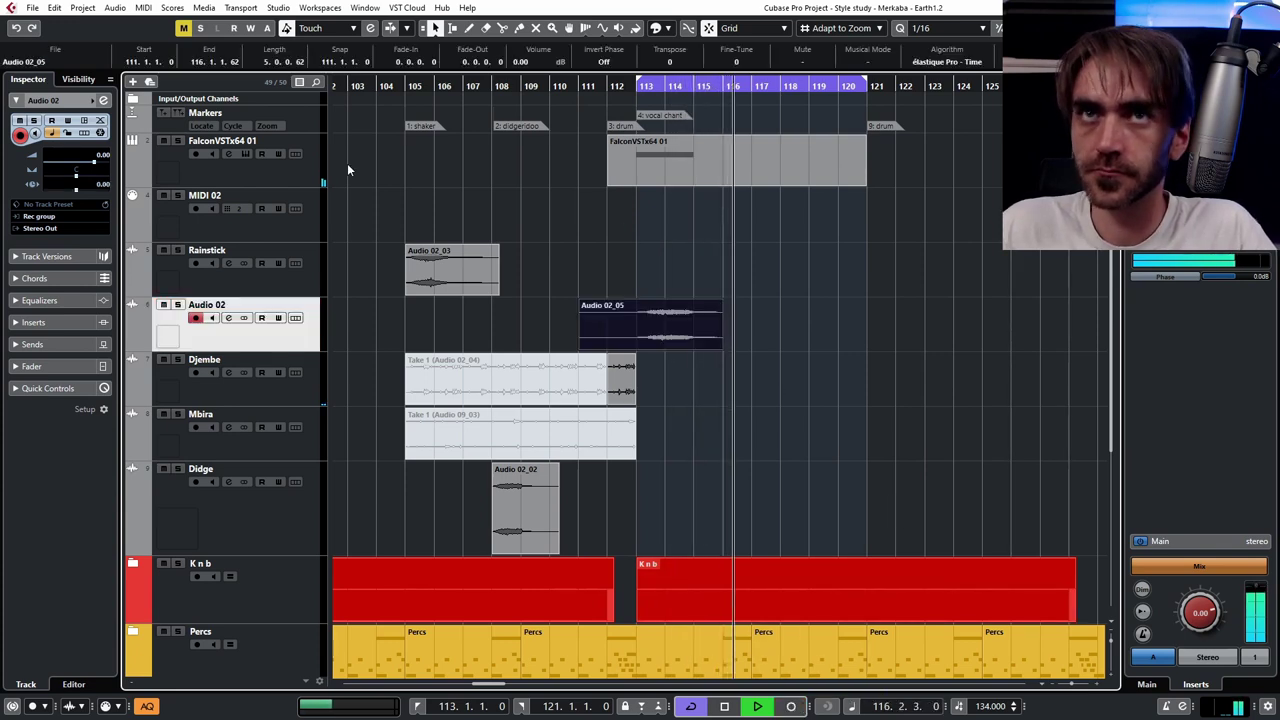
pyautogui.click(586, 190)
pyautogui.click(668, 174)
pyautogui.press('Delete')
# - Trim the start of the vocal recording on Audio 02 to bar 113
pyautogui.click(613, 332)
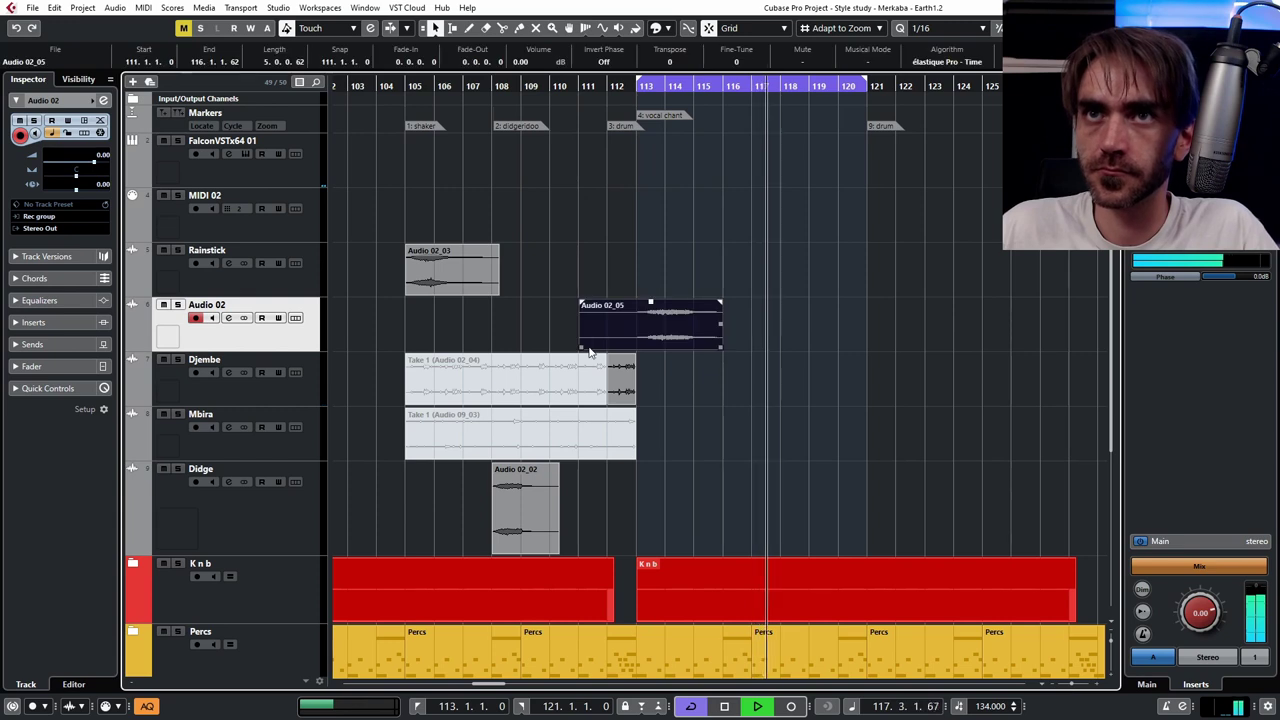
pyautogui.moveTo(580, 349); pyautogui.dragTo(637, 348)
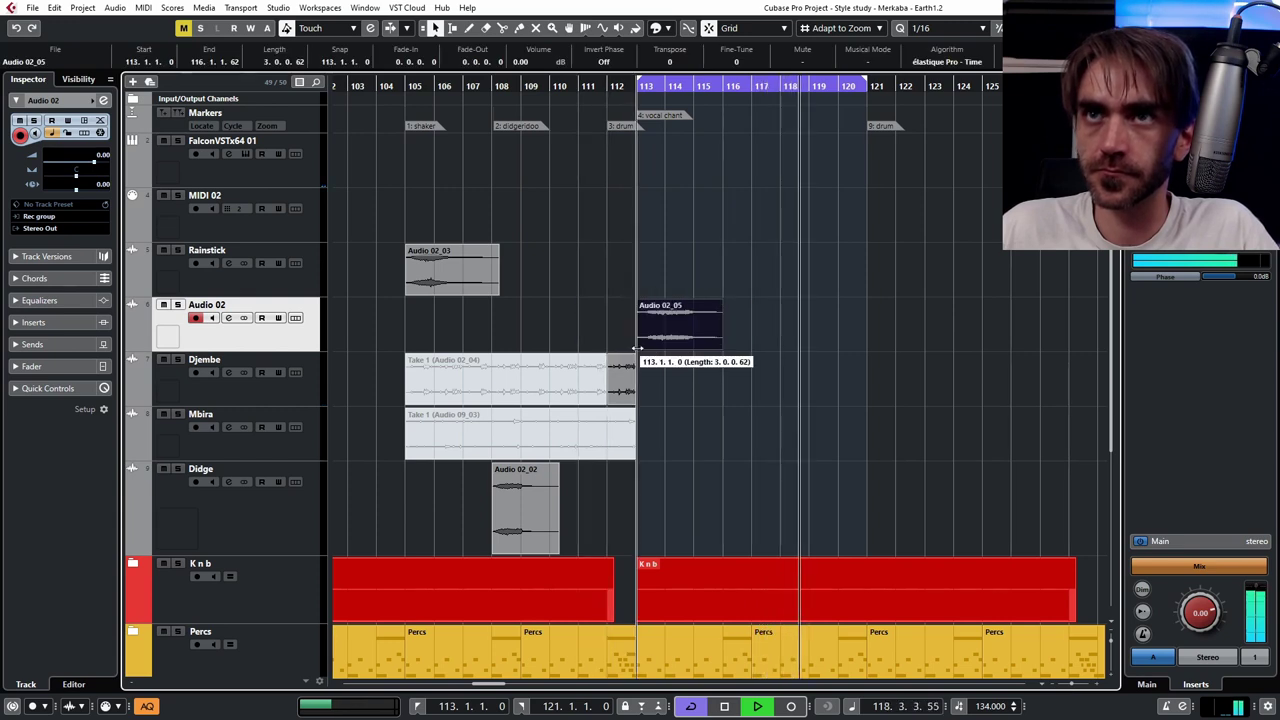
# - Copy the Rainstick clip to bar 117 and the Didge clip to bar 116, then clear the selection
pyautogui.scroll(-3, 637, 380)
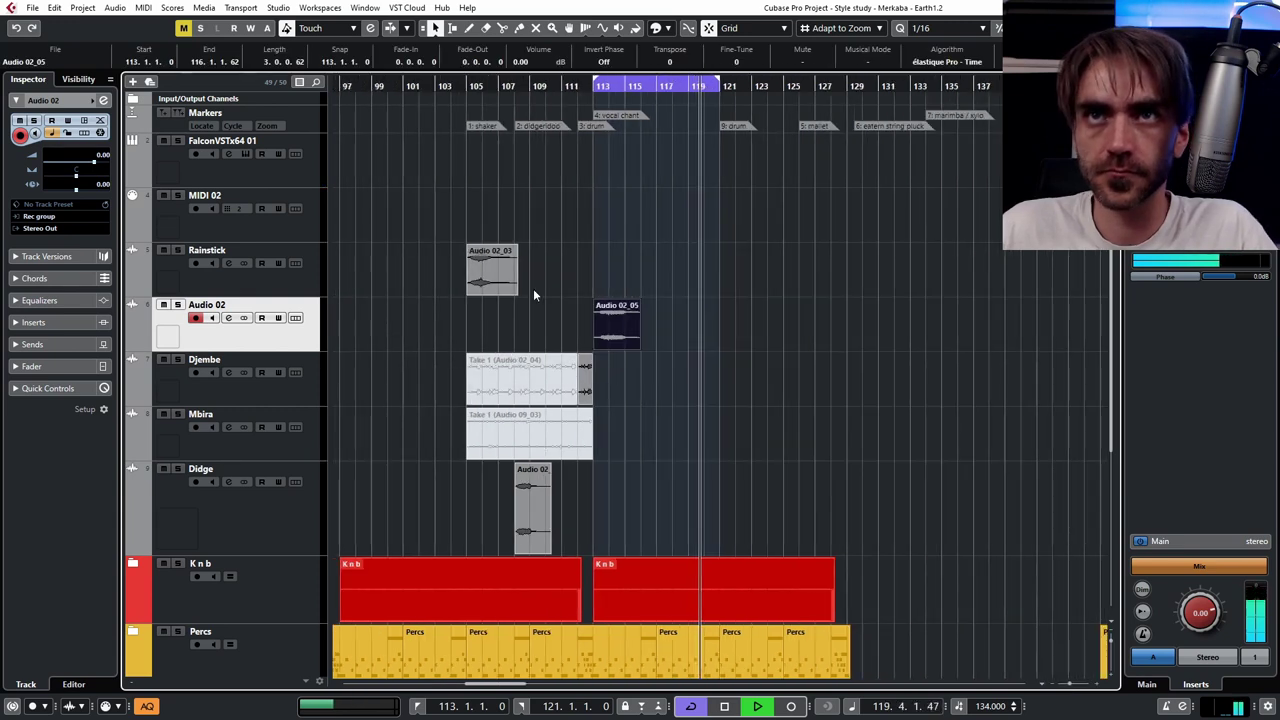
pyautogui.keyDown('ctrl'); pyautogui.scroll(2, 525, 295); pyautogui.keyUp('ctrl')
pyautogui.click(476, 276)
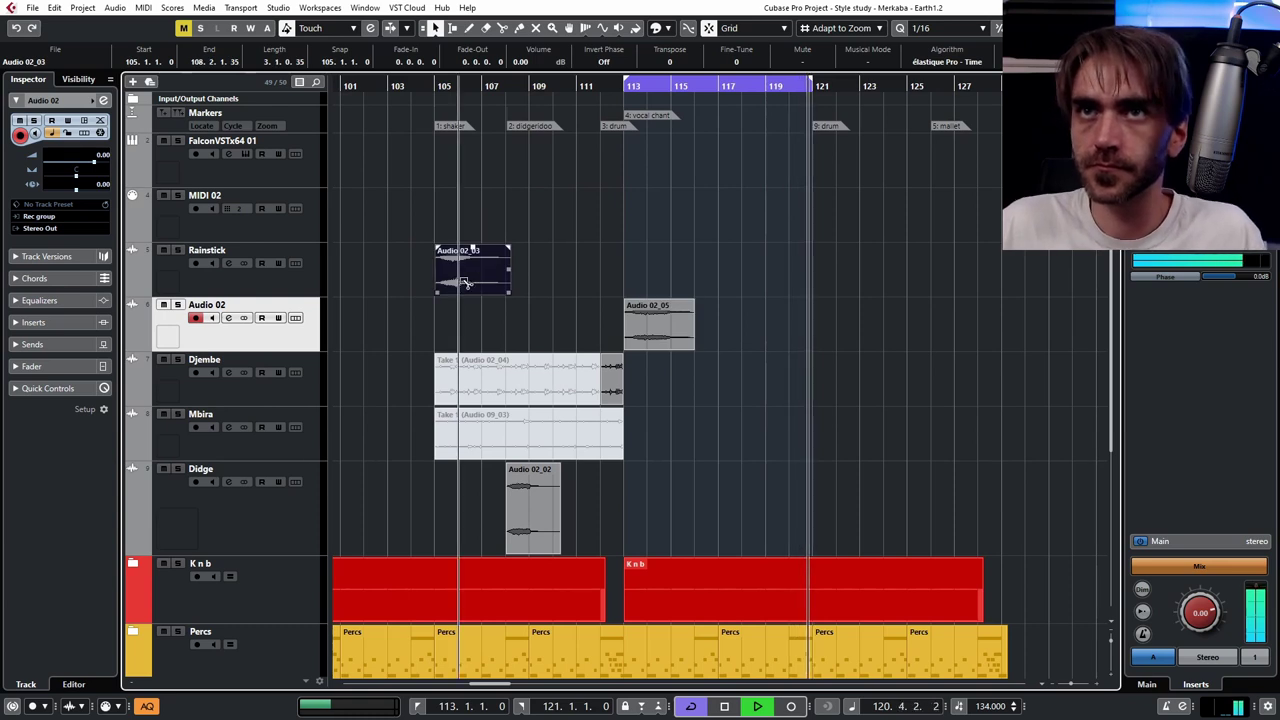
pyautogui.moveTo(465, 283); pyautogui.dragTo(750, 283)
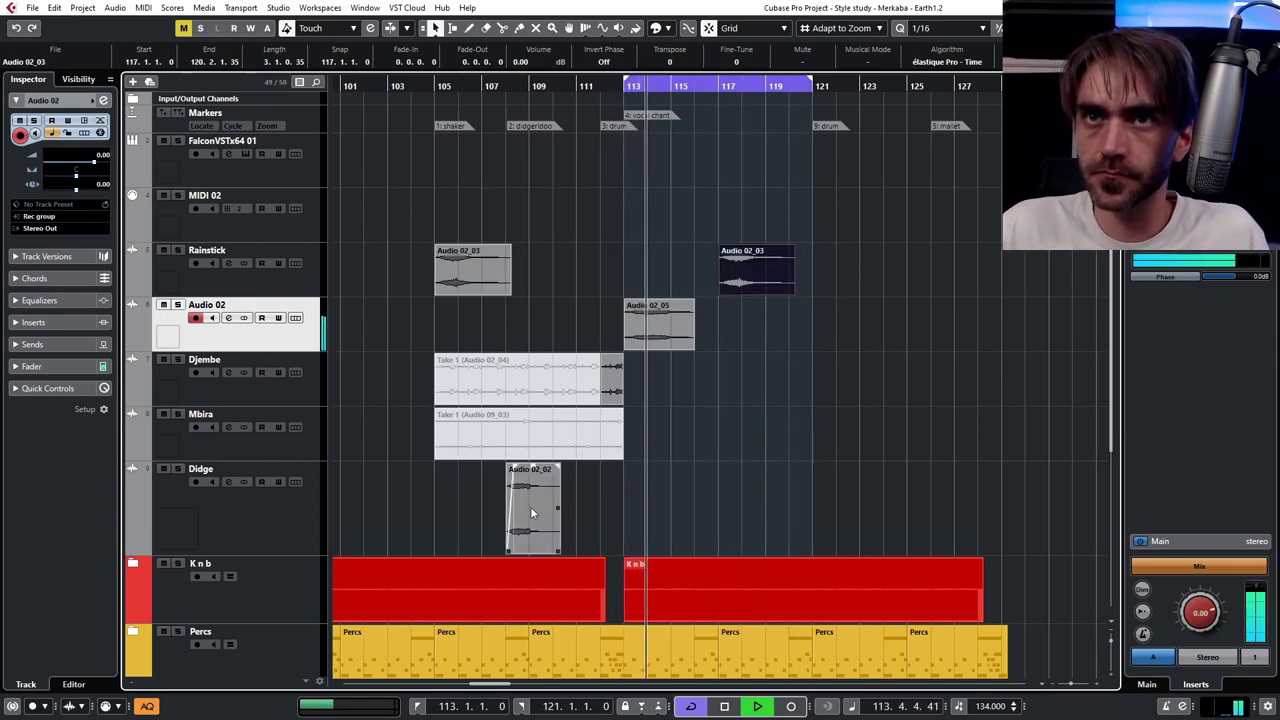
pyautogui.moveTo(531, 511); pyautogui.dragTo(719, 497)
pyautogui.click(765, 383)
# - Copy the Djembe take to fill bars 117–121 and extend the loop range to bar 129
pyautogui.keyDown('ctrl'); pyautogui.scroll(-1, 725, 402); pyautogui.keyUp('ctrl')
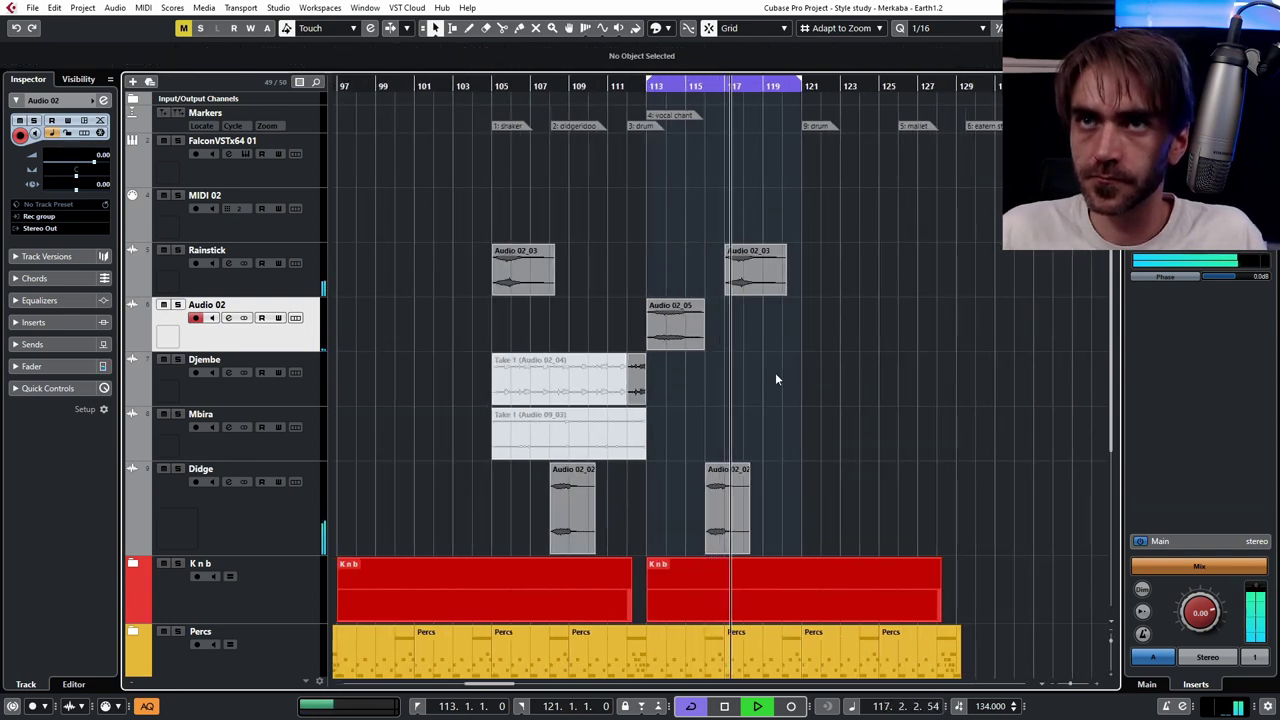
pyautogui.scroll(1, 708, 371)
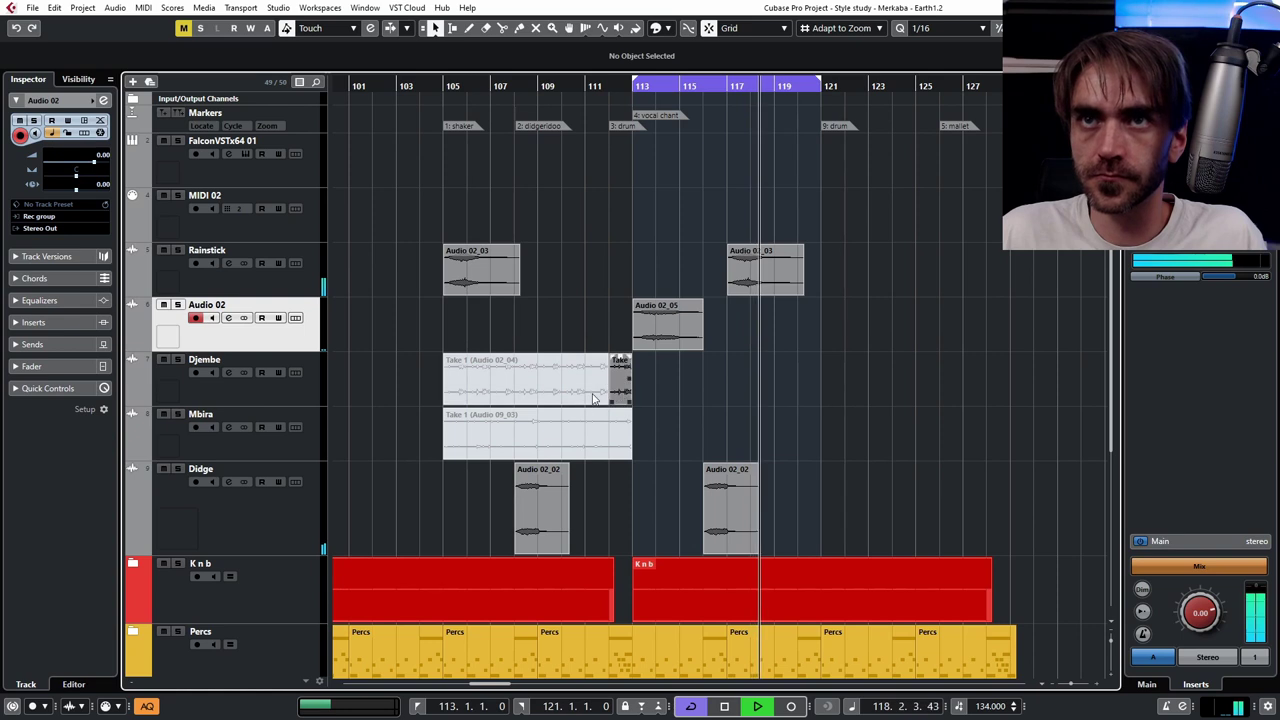
pyautogui.moveTo(593, 398); pyautogui.dragTo(810, 413)
pyautogui.press('7')
pyautogui.press('1')
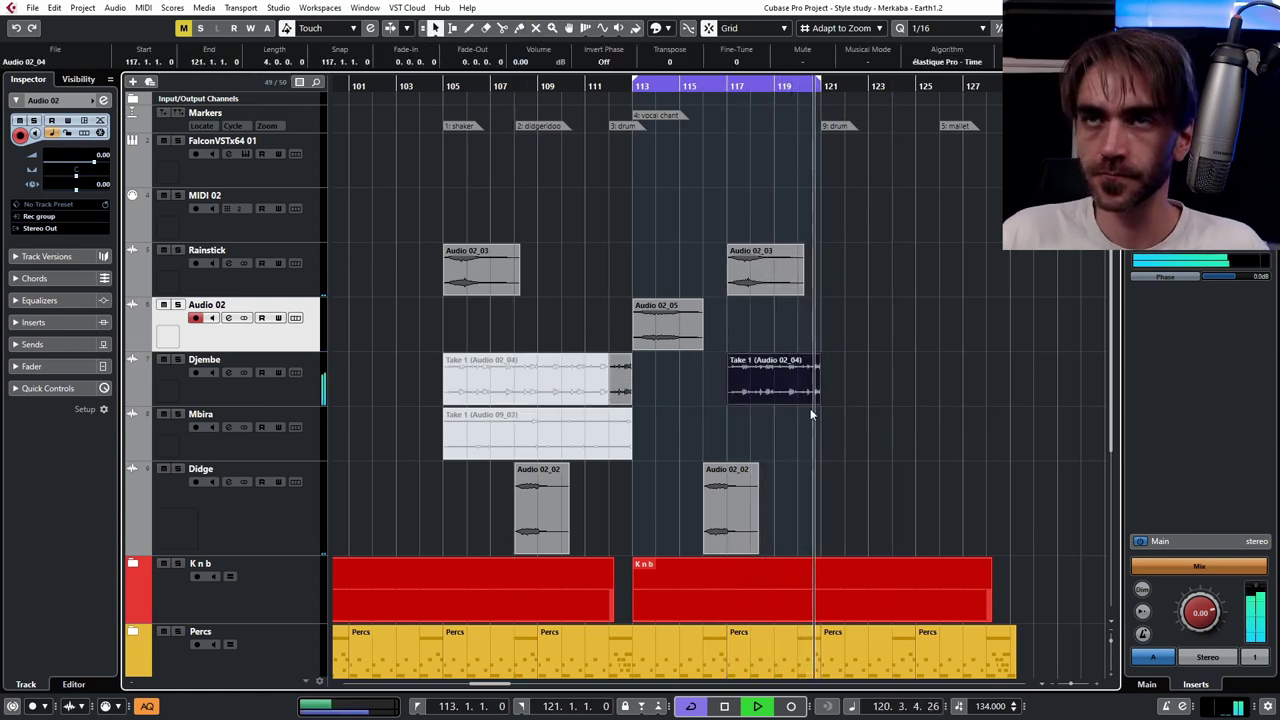
pyautogui.click(810, 413)
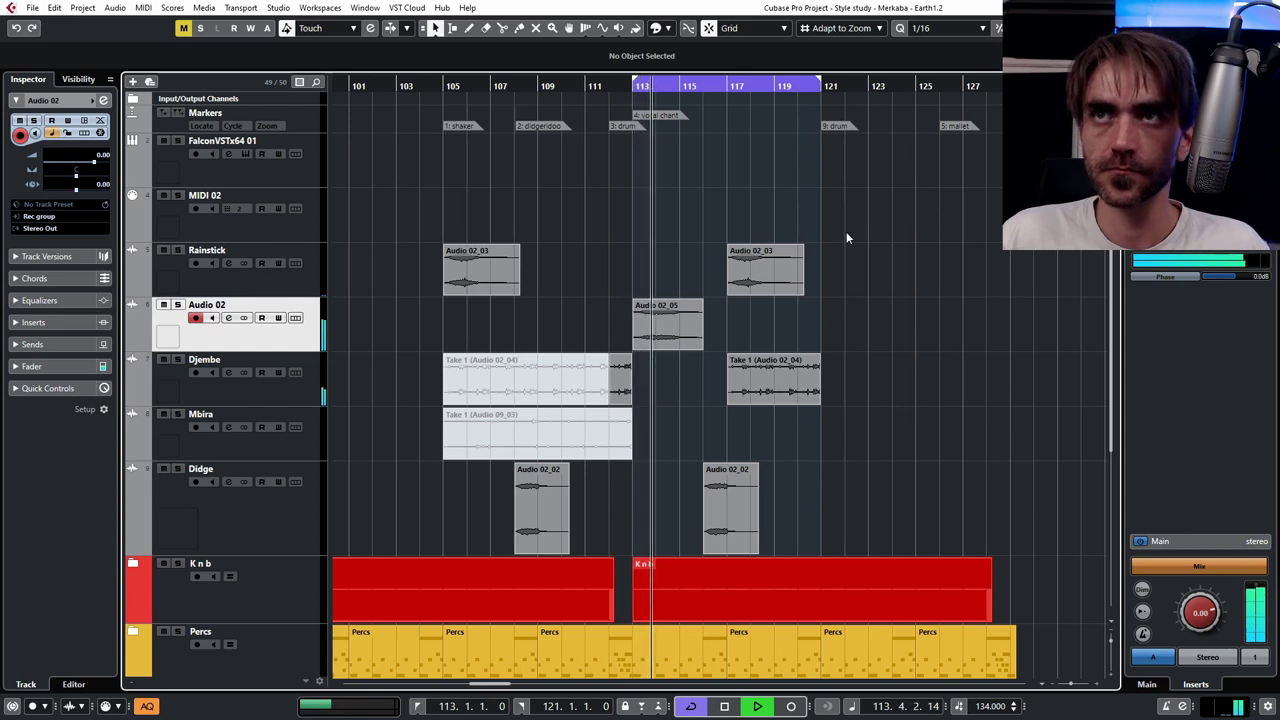
pyautogui.moveTo(820, 80); pyautogui.dragTo(1005, 90)
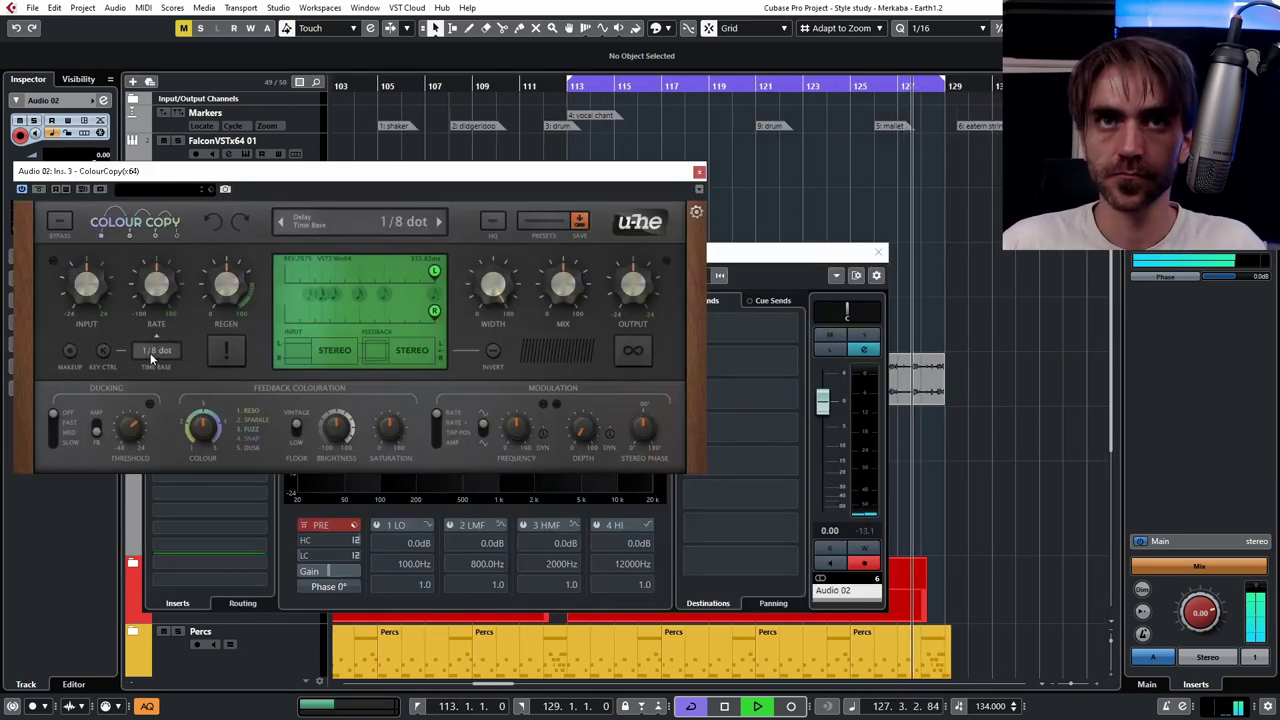
# - Set the ColourCopy delay on Audio 02 to a 1/4 dot time base, shorten its right delay tap, and close it
pyautogui.click(155, 350)
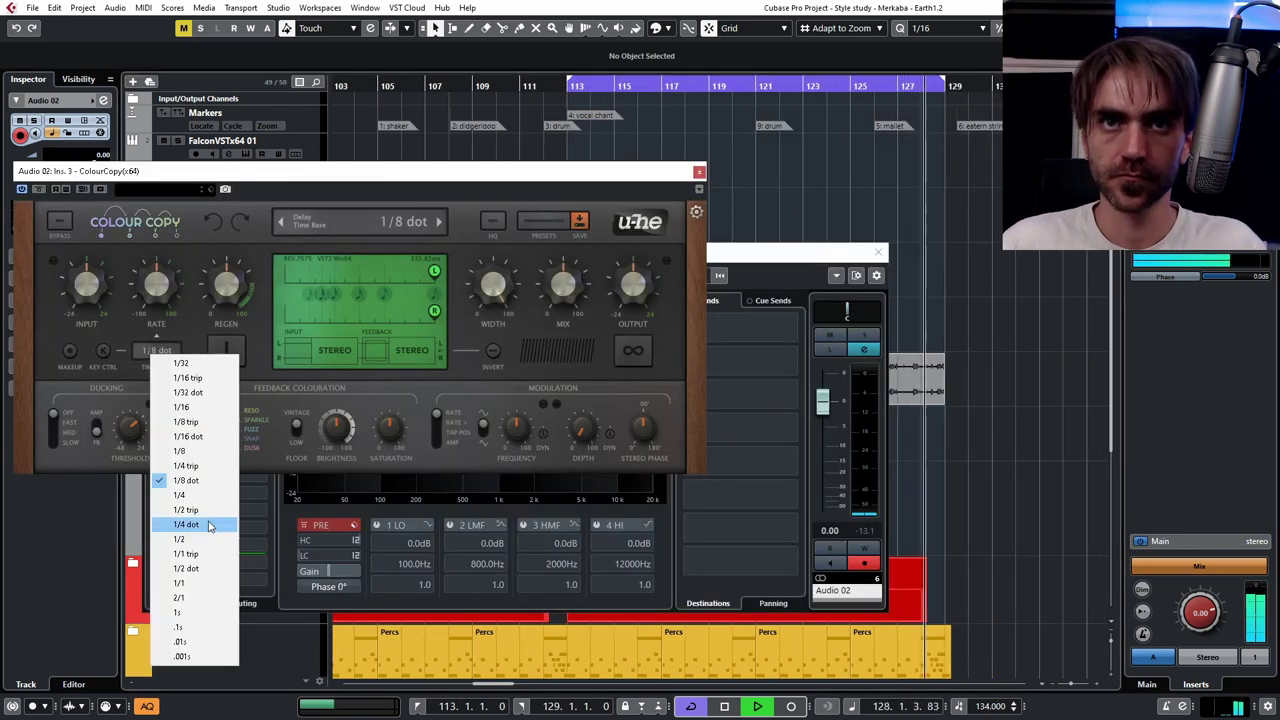
pyautogui.click(209, 526)
pyautogui.moveTo(434, 311); pyautogui.dragTo(361, 322)
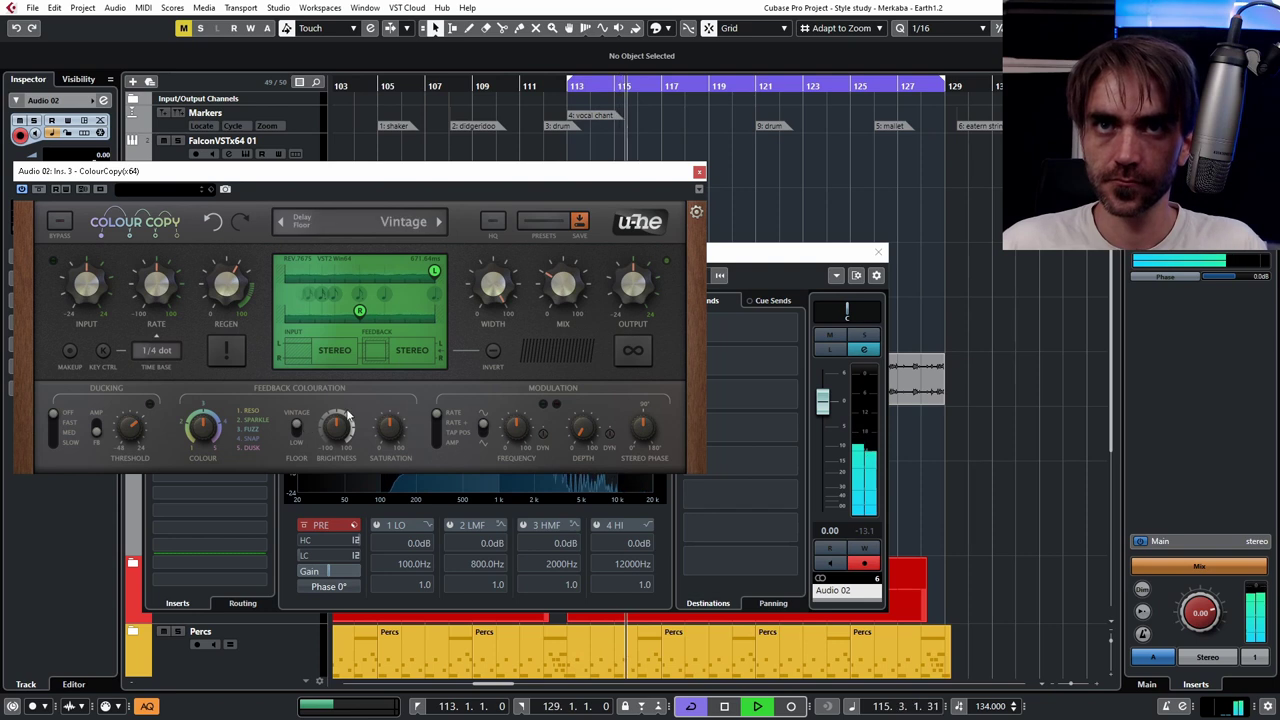
pyautogui.click(699, 173)
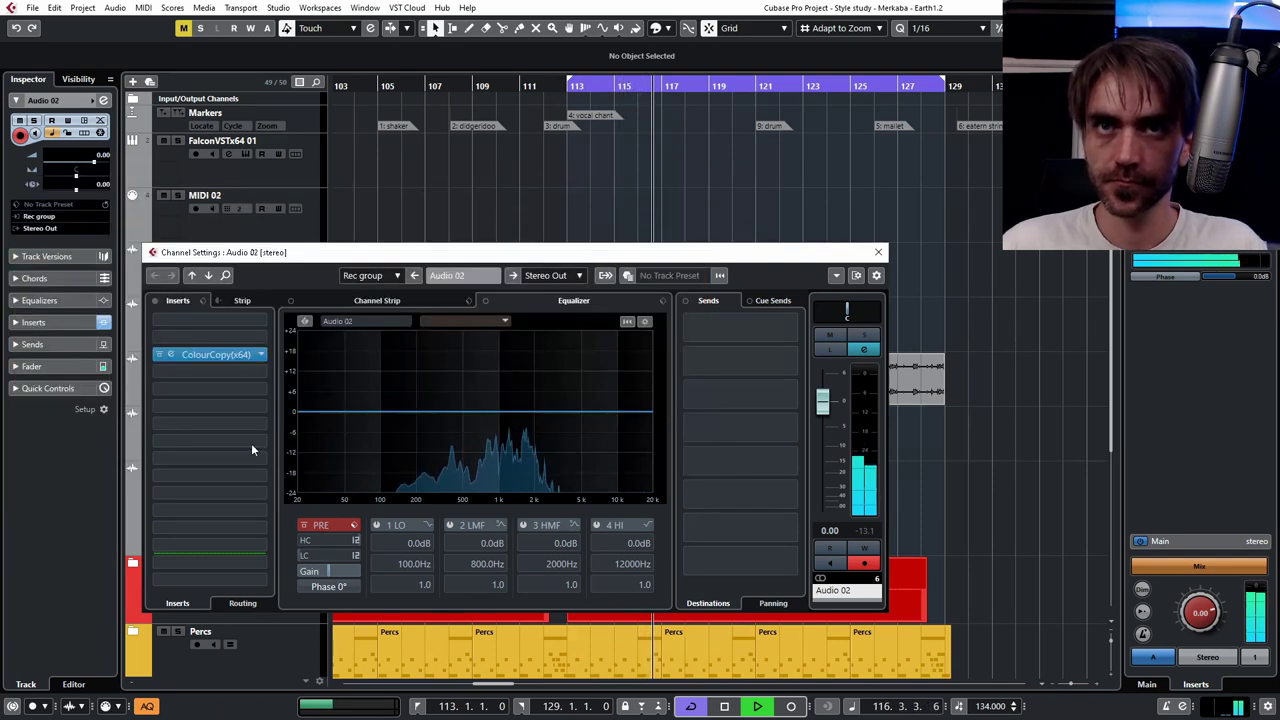
# - Insert the Rev INTENSITY reverb below ColourCopy on Audio 02, adjust its dry/wet balance, and close it
pyautogui.click(208, 389)
pyautogui.write('rev')
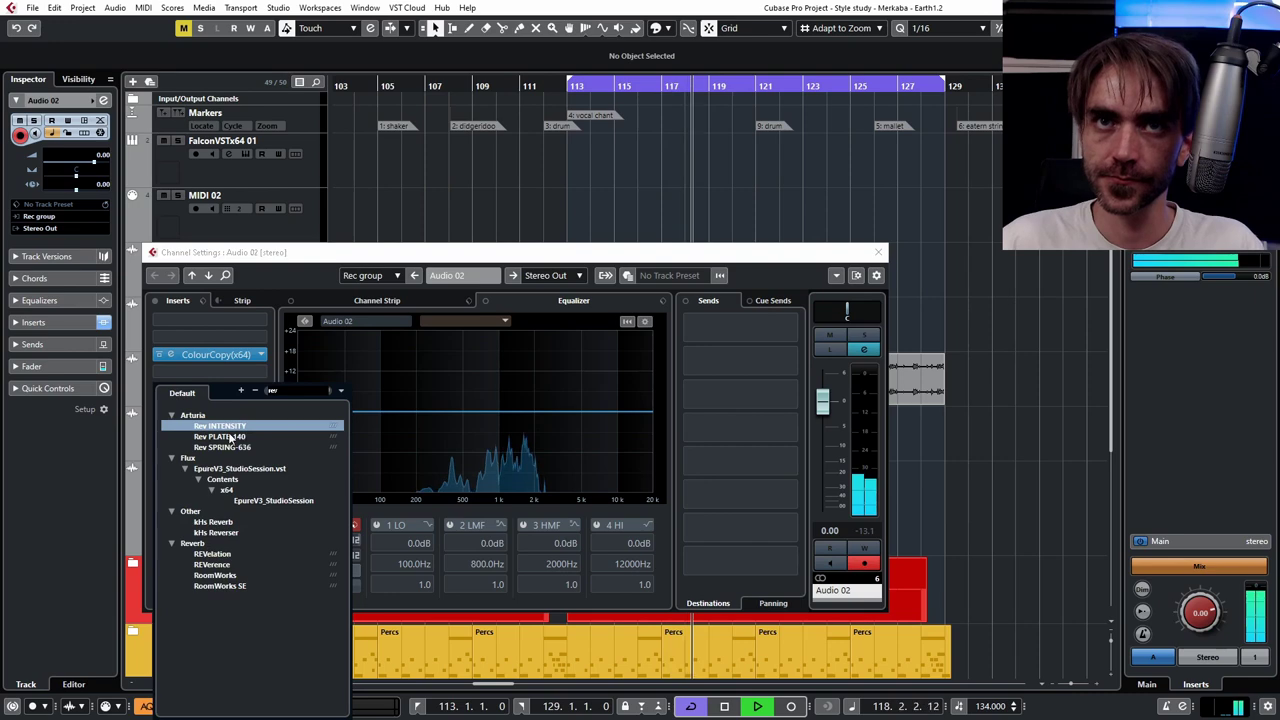
pyautogui.click(229, 437)
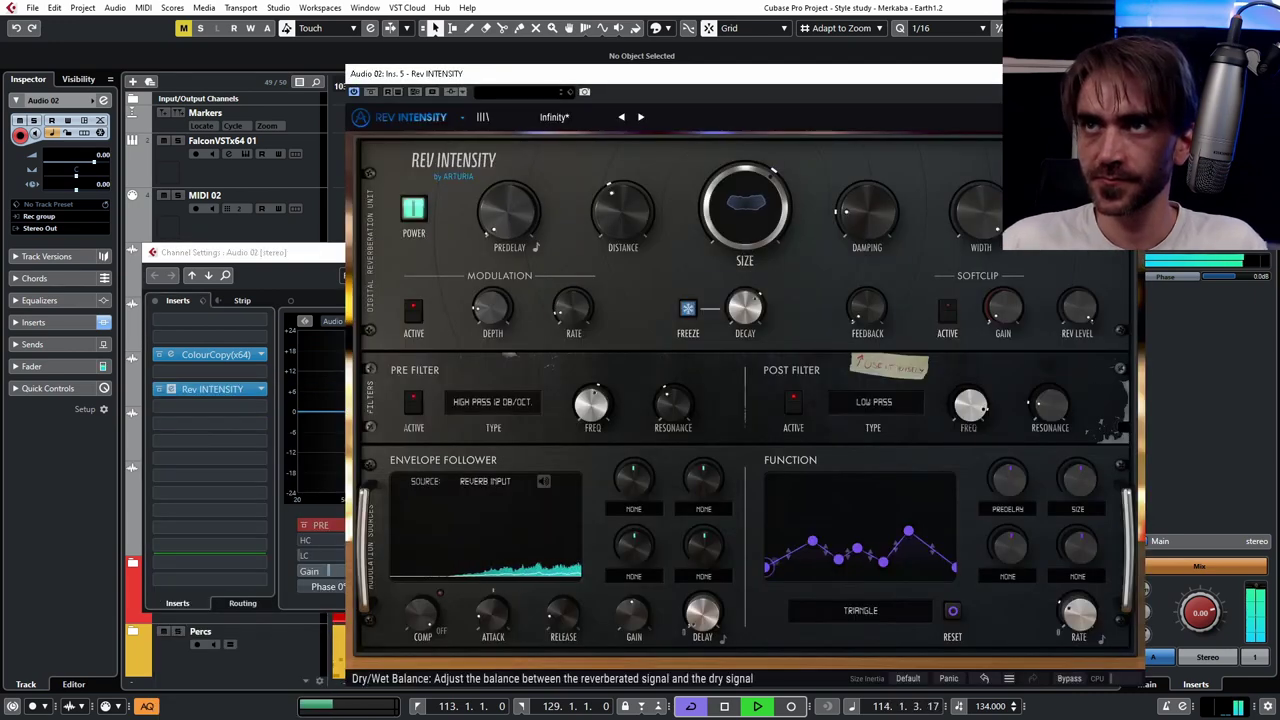
pyautogui.click(1098, 117)
pyautogui.click(1132, 74)
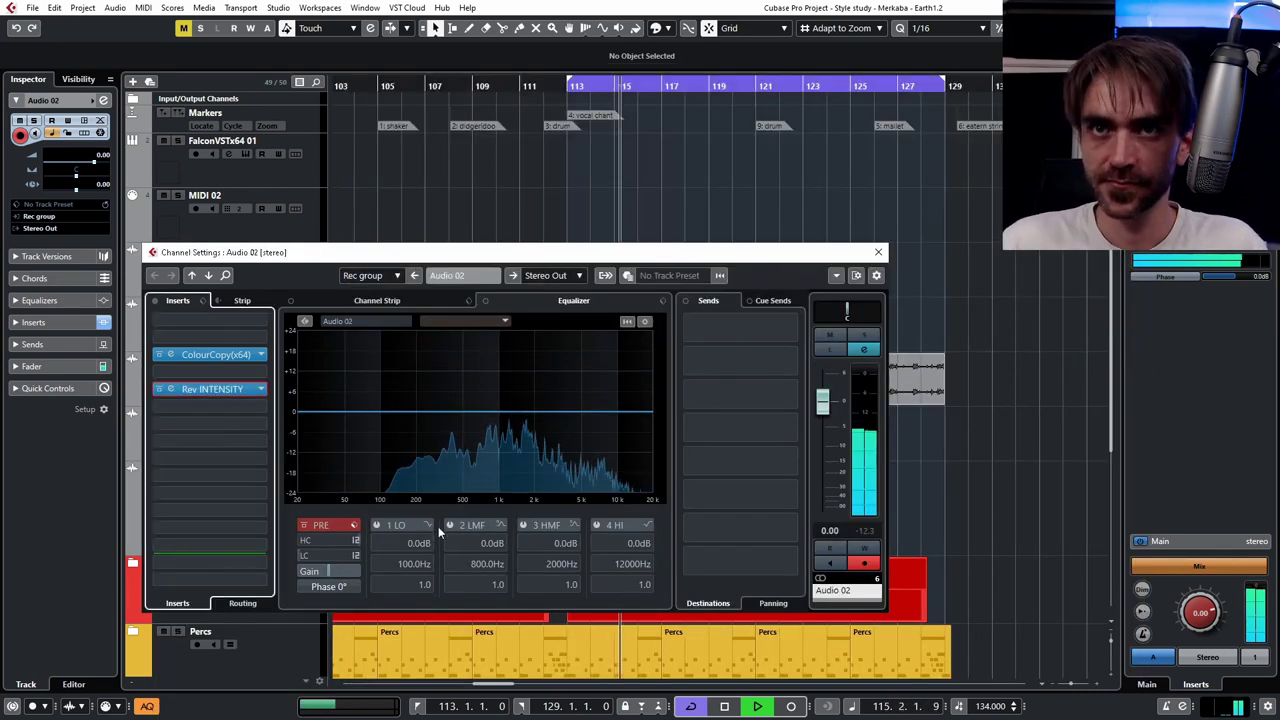
# - Enable the Audio 02 channel's low cut with a 24 dB slope and raise its cutoff frequency from the minimum
pyautogui.click(356, 555)
pyautogui.click(390, 591)
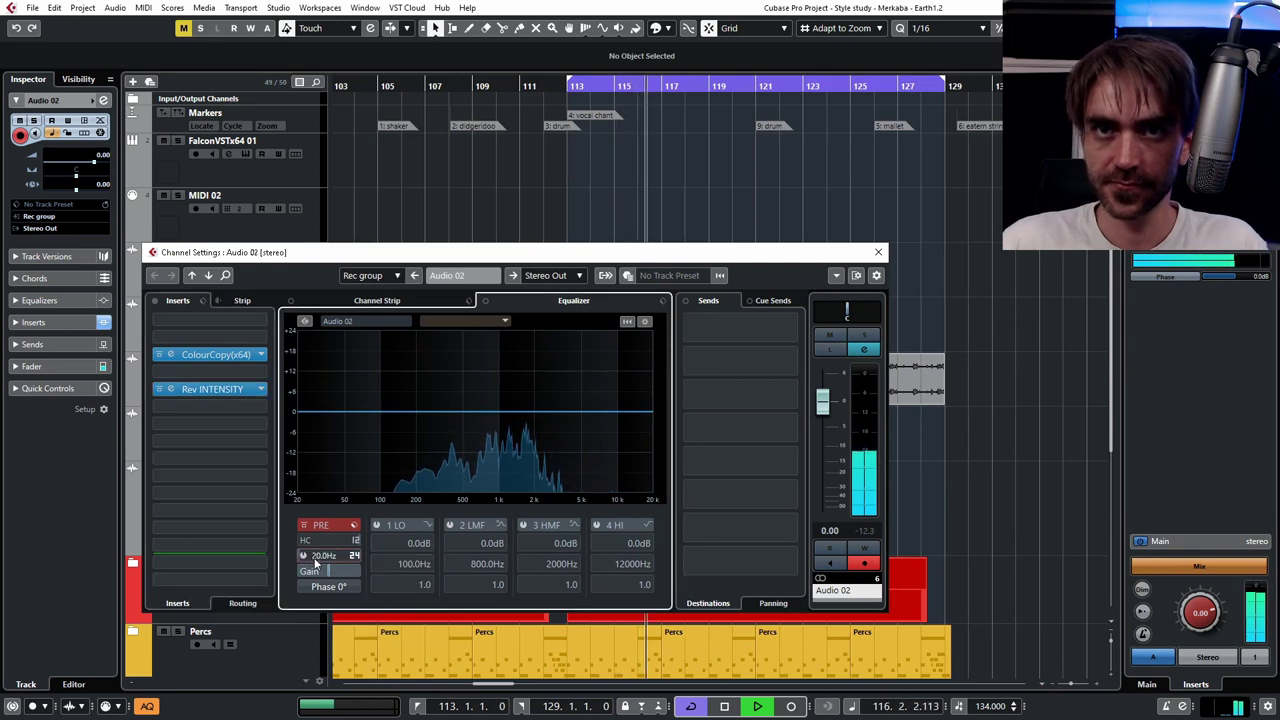
pyautogui.moveTo(329, 556)
pyautogui.mouseDown()
pyautogui.moveTo(386, 432)
pyautogui.moveTo(346, 561)
pyautogui.mouseUp()
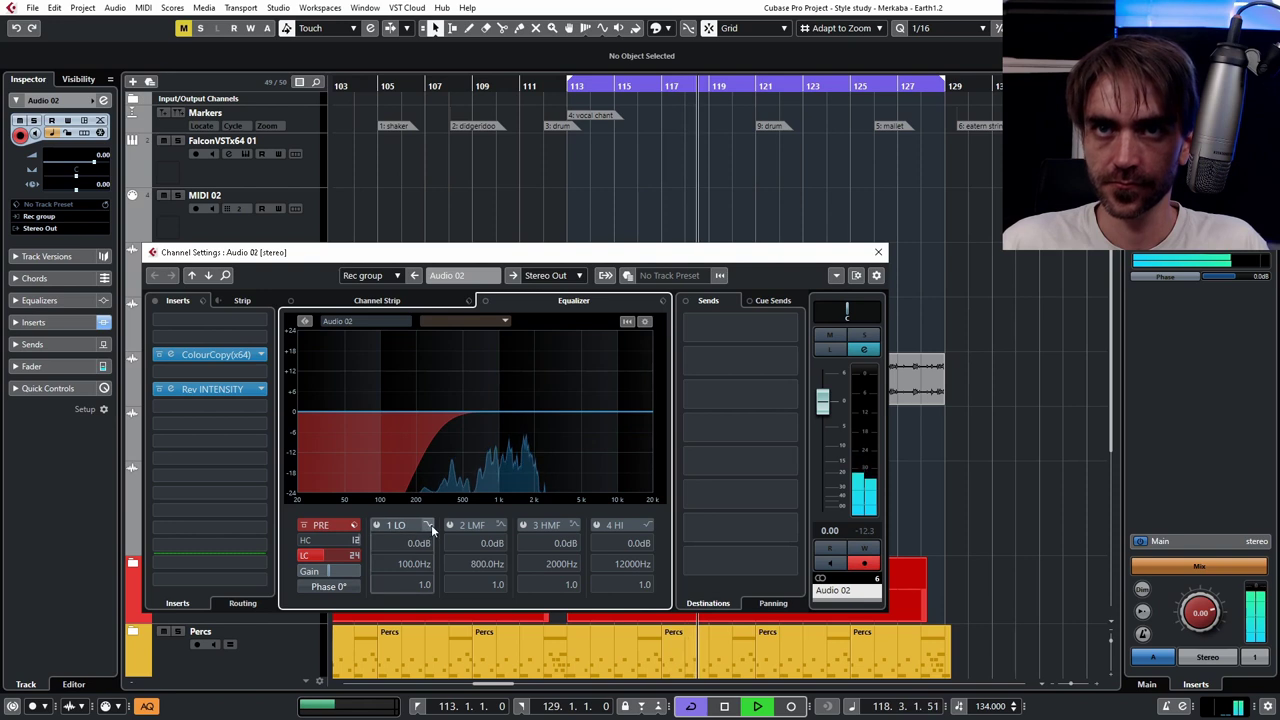
# - Enable EQ band 1 on Audio 02 as a high-pass filter at 287.8 Hz and close the channel settings
pyautogui.click(430, 525)
pyautogui.click(460, 567)
pyautogui.click(377, 525)
pyautogui.scroll(-3, 408, 565)
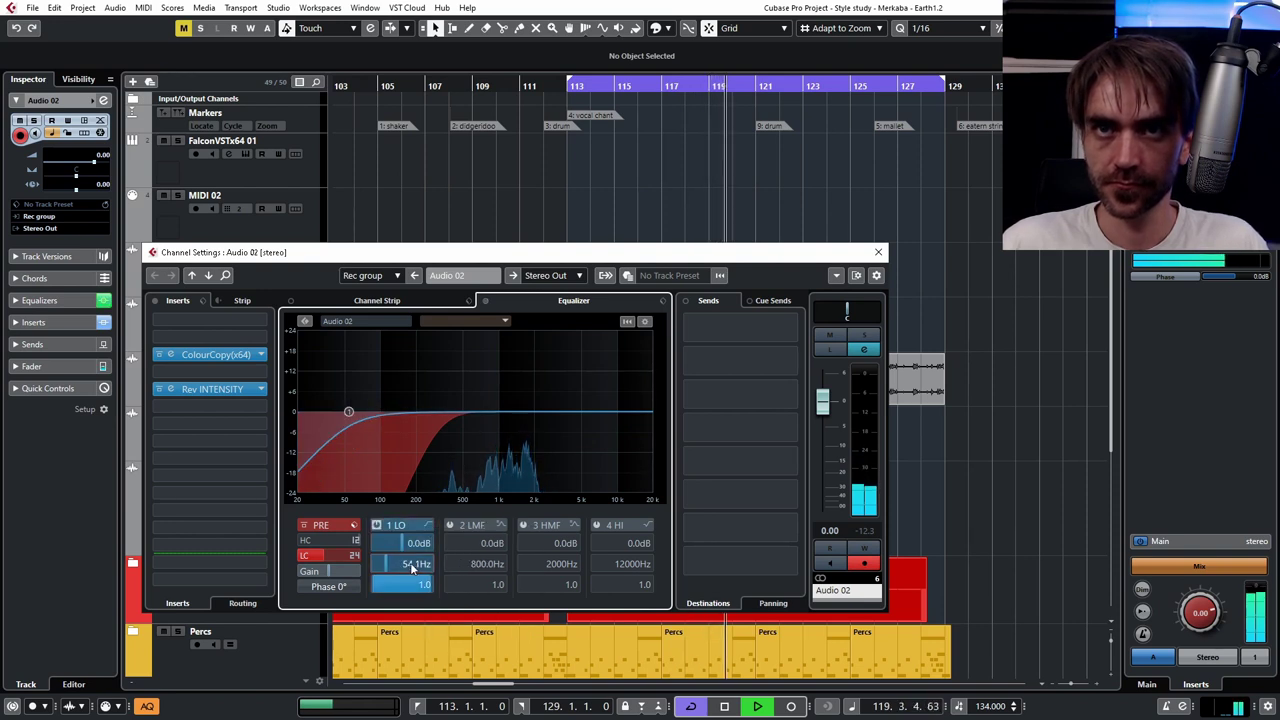
pyautogui.scroll(5, 414, 565)
pyautogui.moveTo(413, 580); pyautogui.dragTo(415, 568)
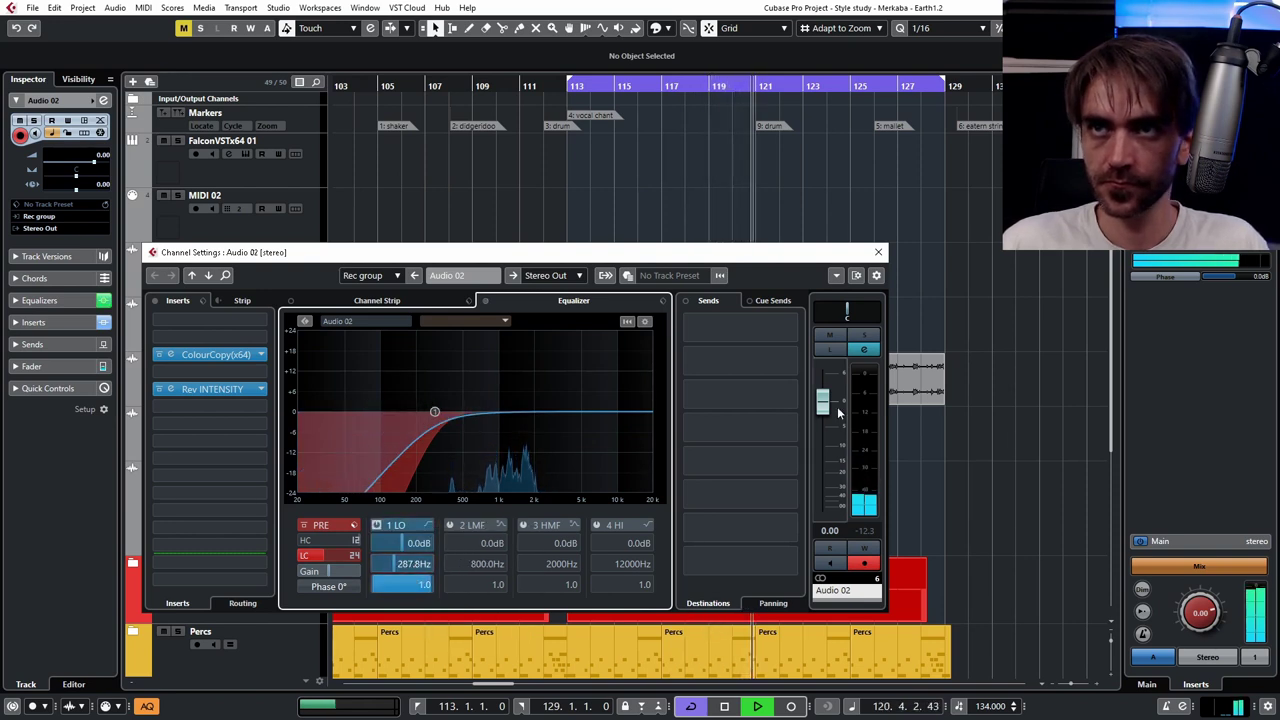
pyautogui.click(878, 252)
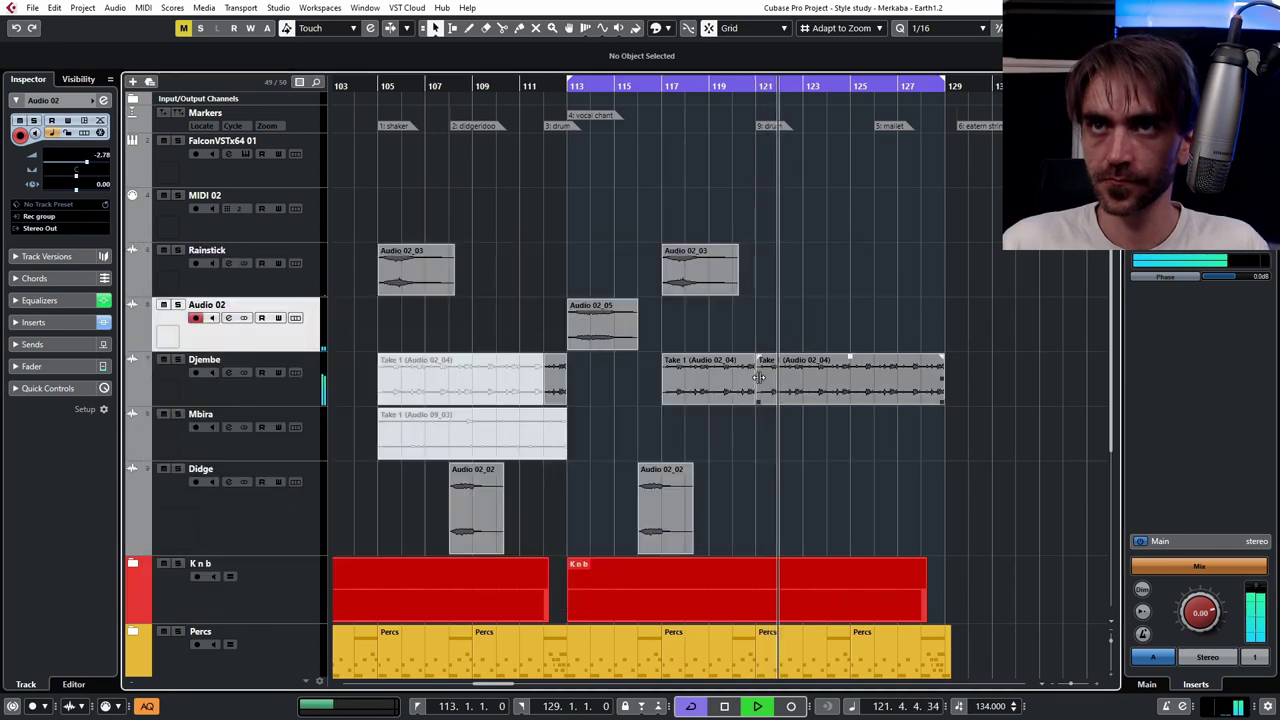
# - Audition World Suite 2's Stringed presets in Falcon, going through the Alpine Concert Zither, Balkanish Violin and Dulcimer to Er Hu 1
pyautogui.press('g')
pyautogui.click(302, 398)
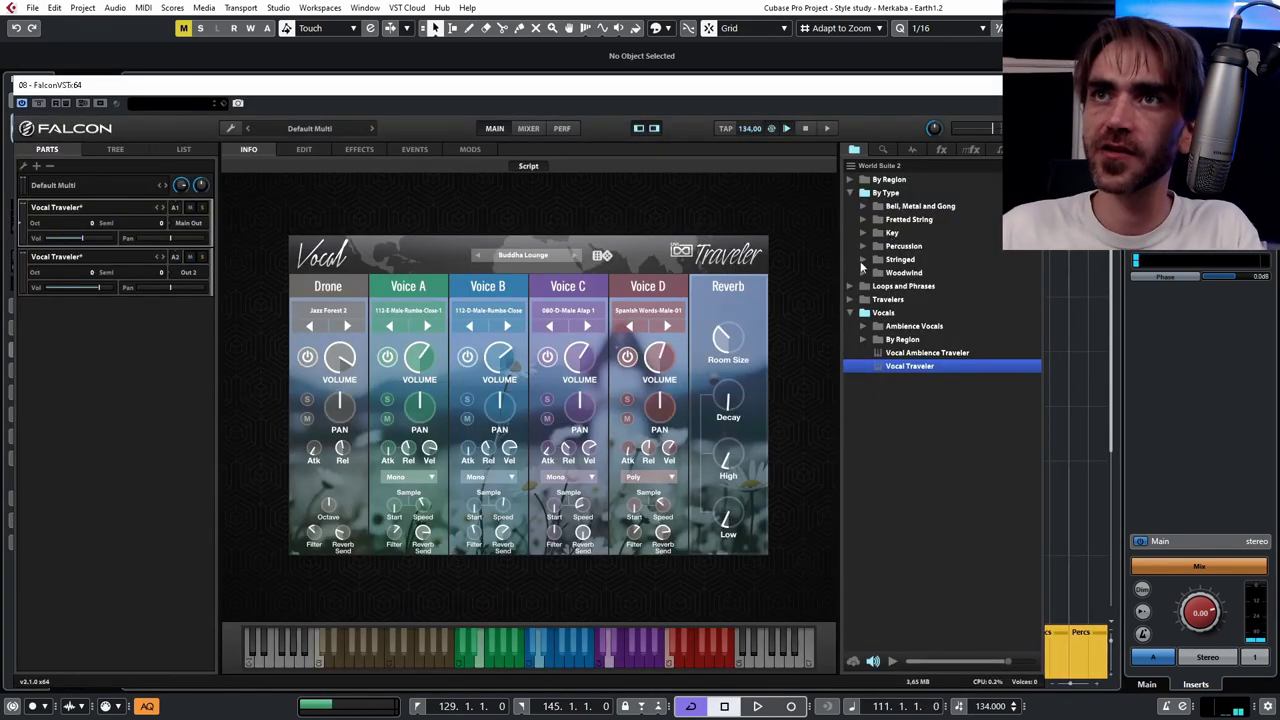
pyautogui.click(864, 259)
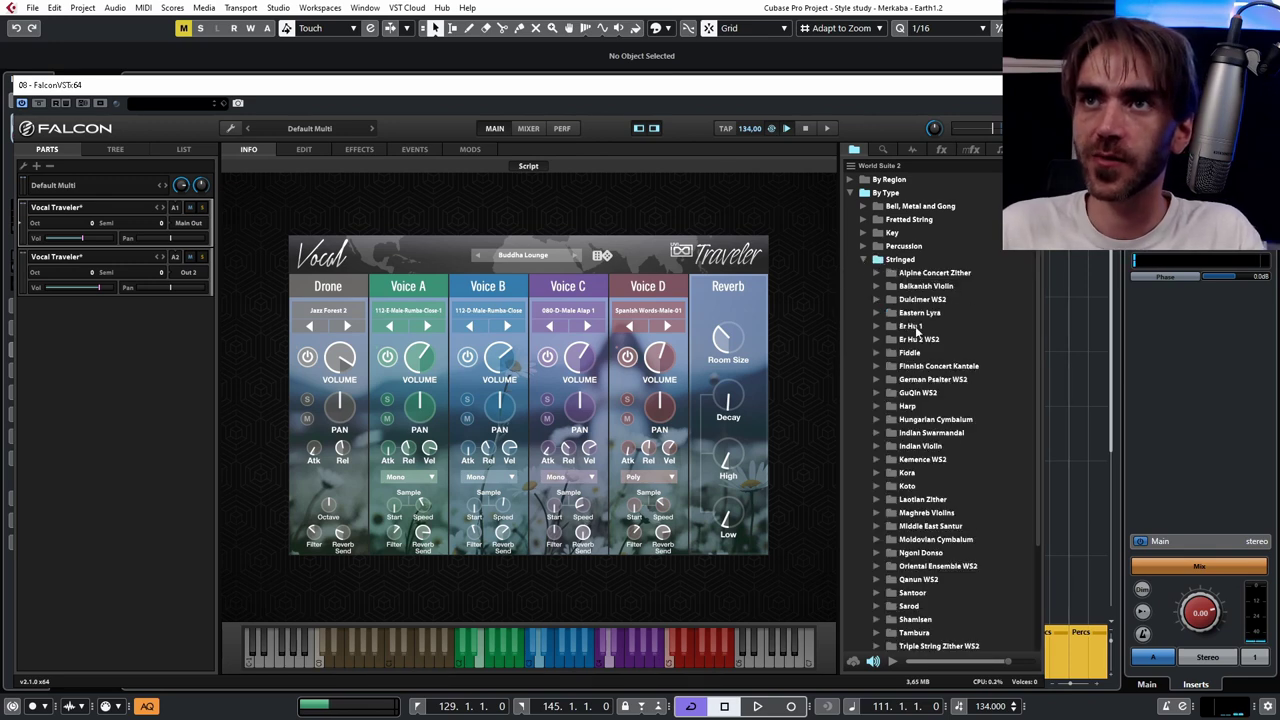
pyautogui.scroll(-2, 980, 317)
pyautogui.press('Down')
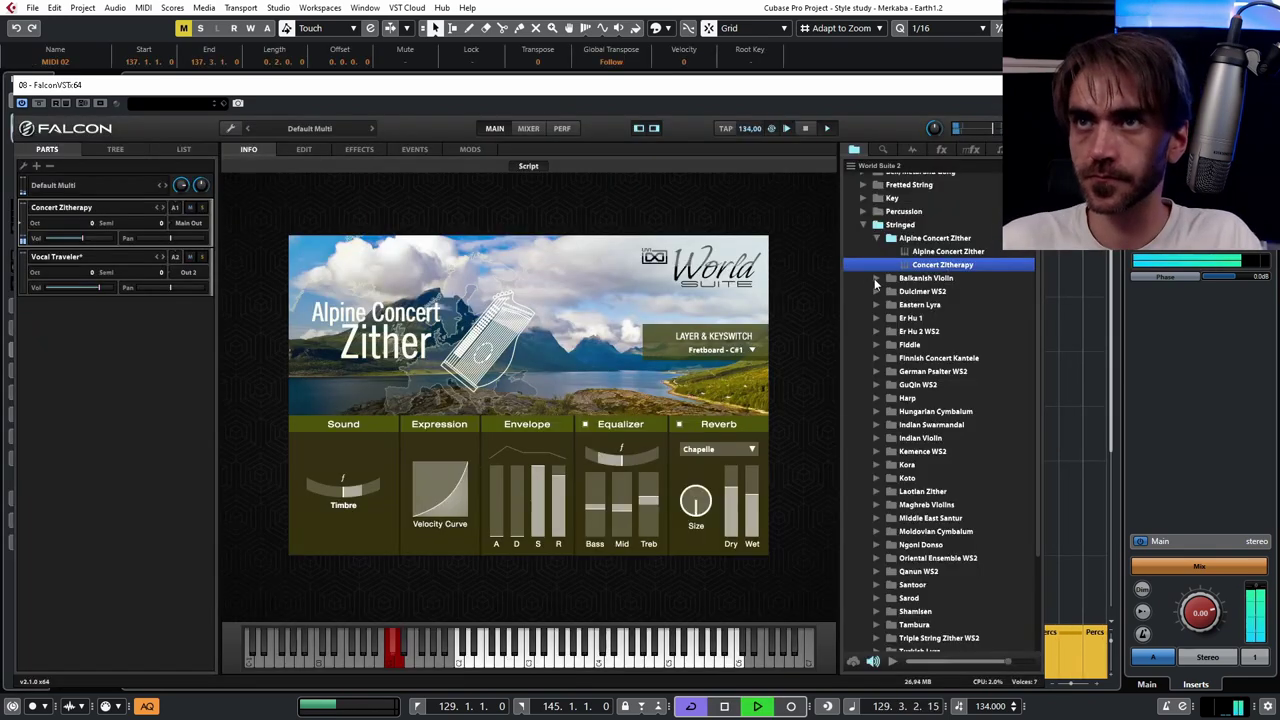
pyautogui.press('Down')
pyautogui.press('Down')
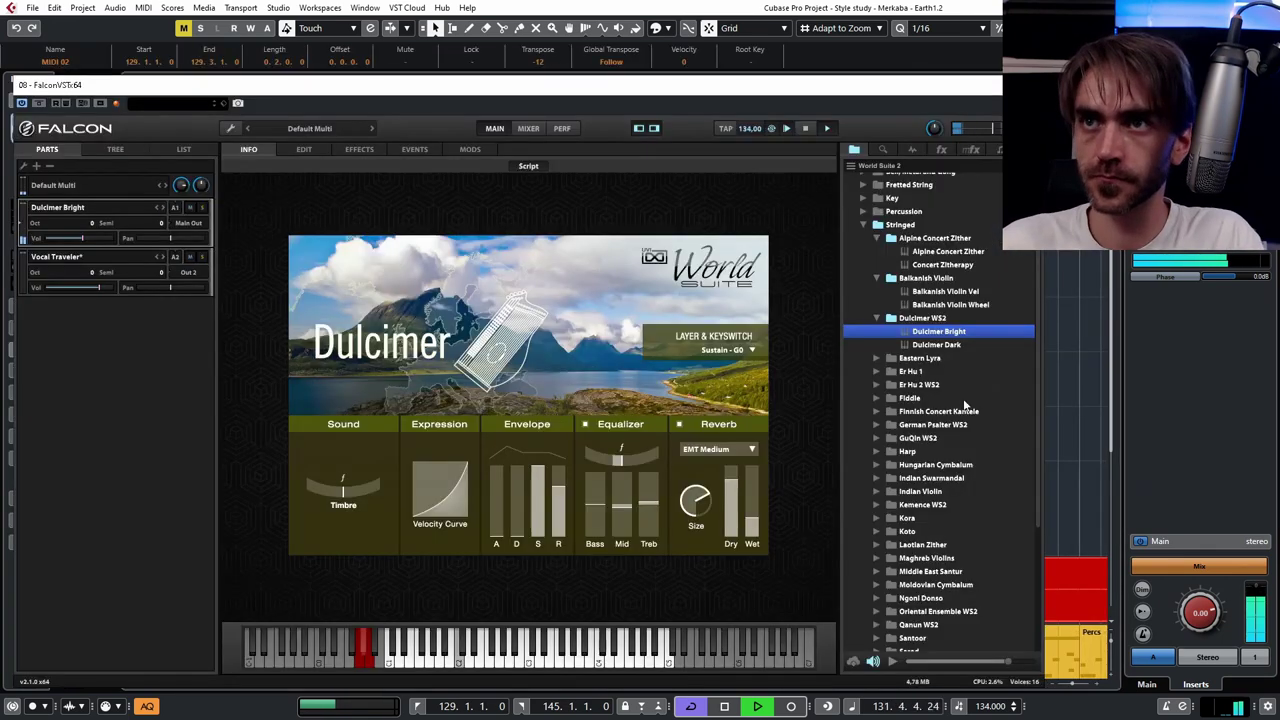
pyautogui.click(917, 371)
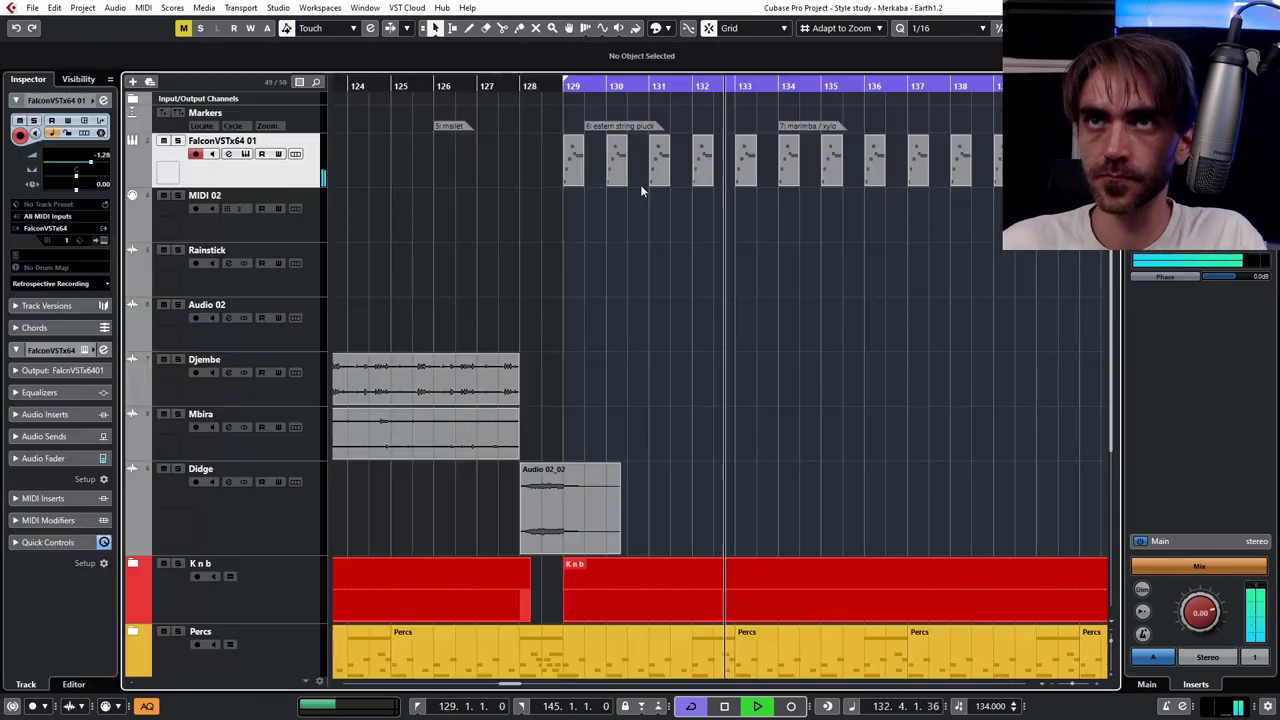
pyautogui.scroll(3, 640, 184)
pyautogui.rightClick(627, 176)
pyautogui.rightClick(647, 174)
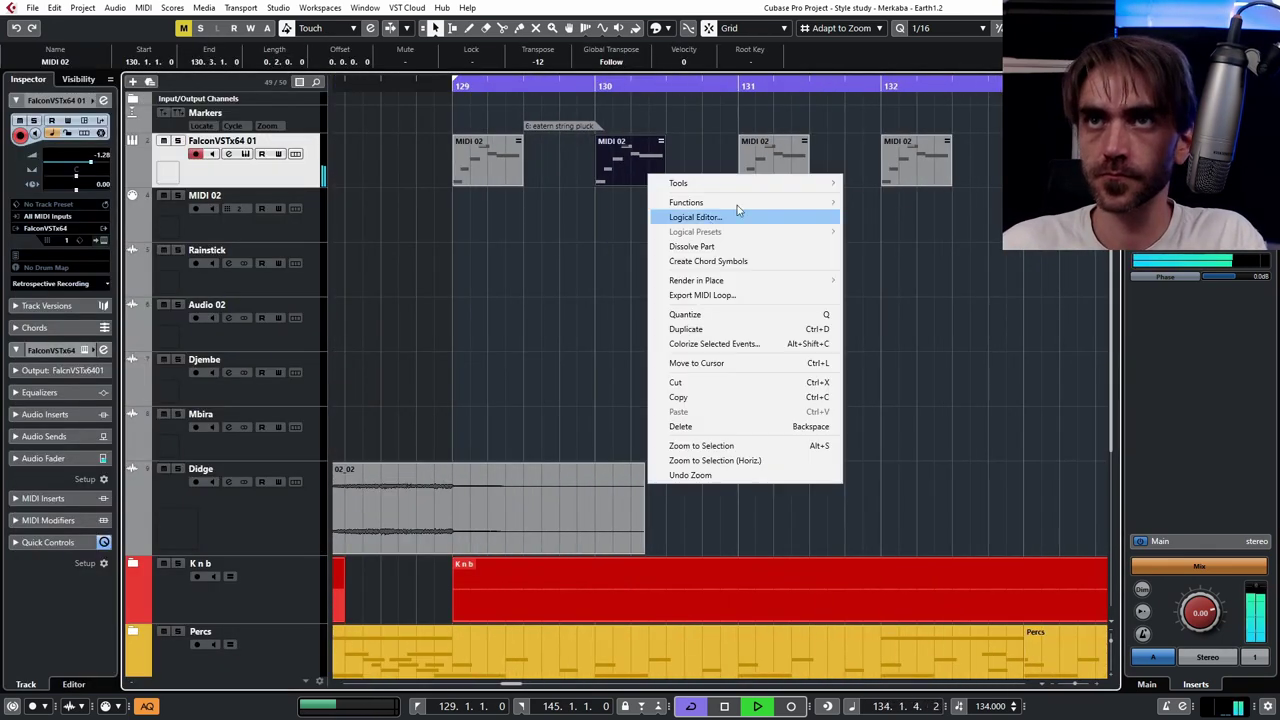
pyautogui.press('space')
pyautogui.press('space')
pyautogui.hotkey('ctrl', 'd')
pyautogui.hotkey('ctrl', 'z')
pyautogui.rightClick(614, 167)
pyautogui.moveTo(651, 194)
pyautogui.click(840, 413)
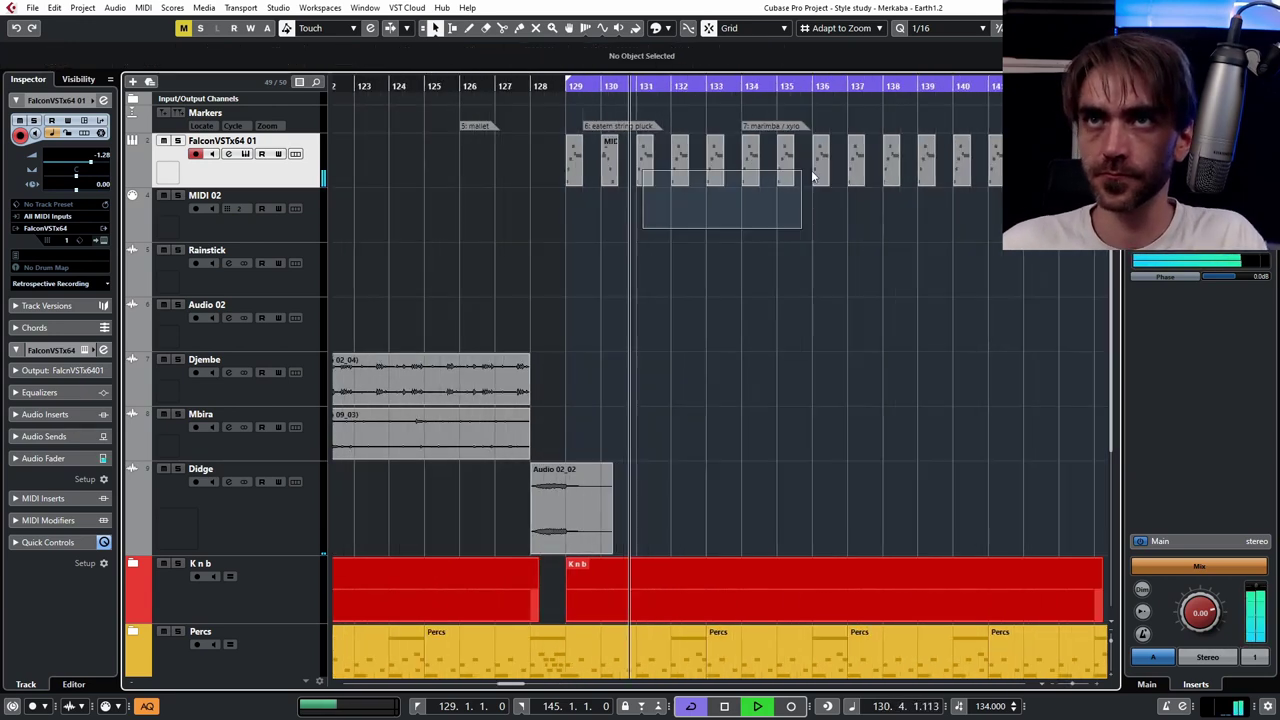
# - Add the ColourCopy delay to the FalconVSTx64 01 channel inserts with regeneration at 65.50 and adjust its mix amount
pyautogui.press('h')
pyautogui.click(104, 100)
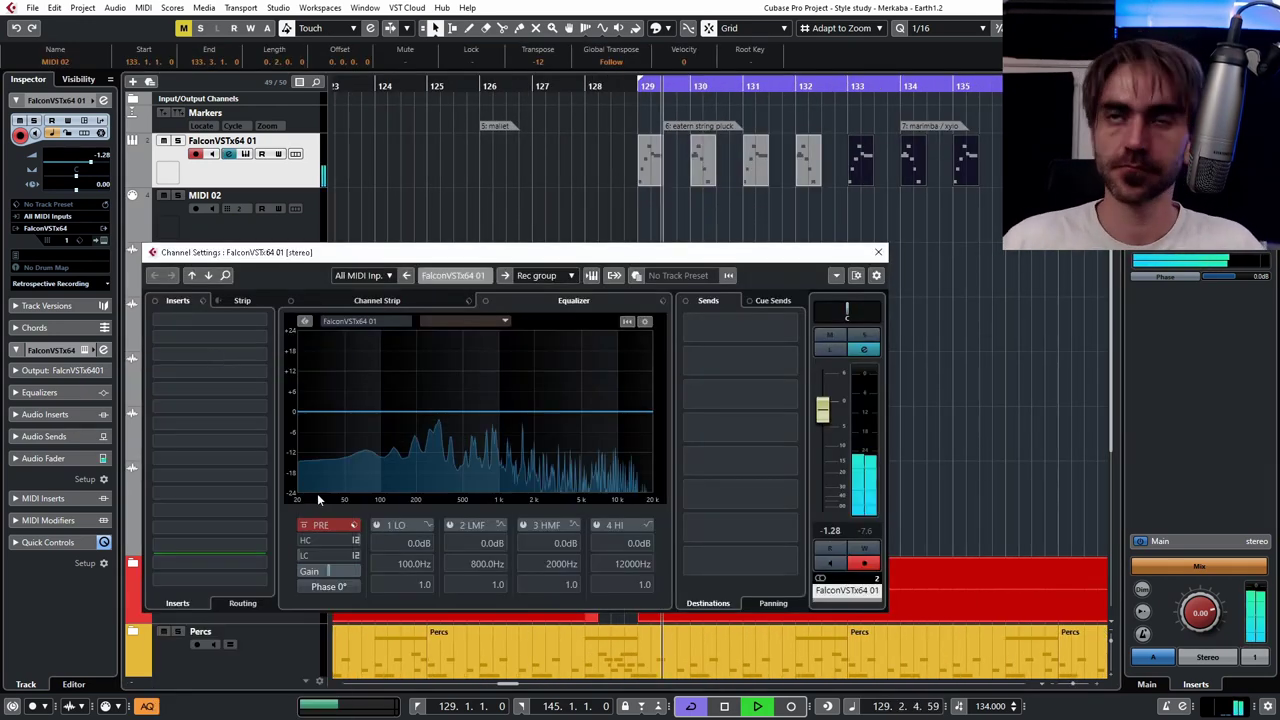
pyautogui.press('space')
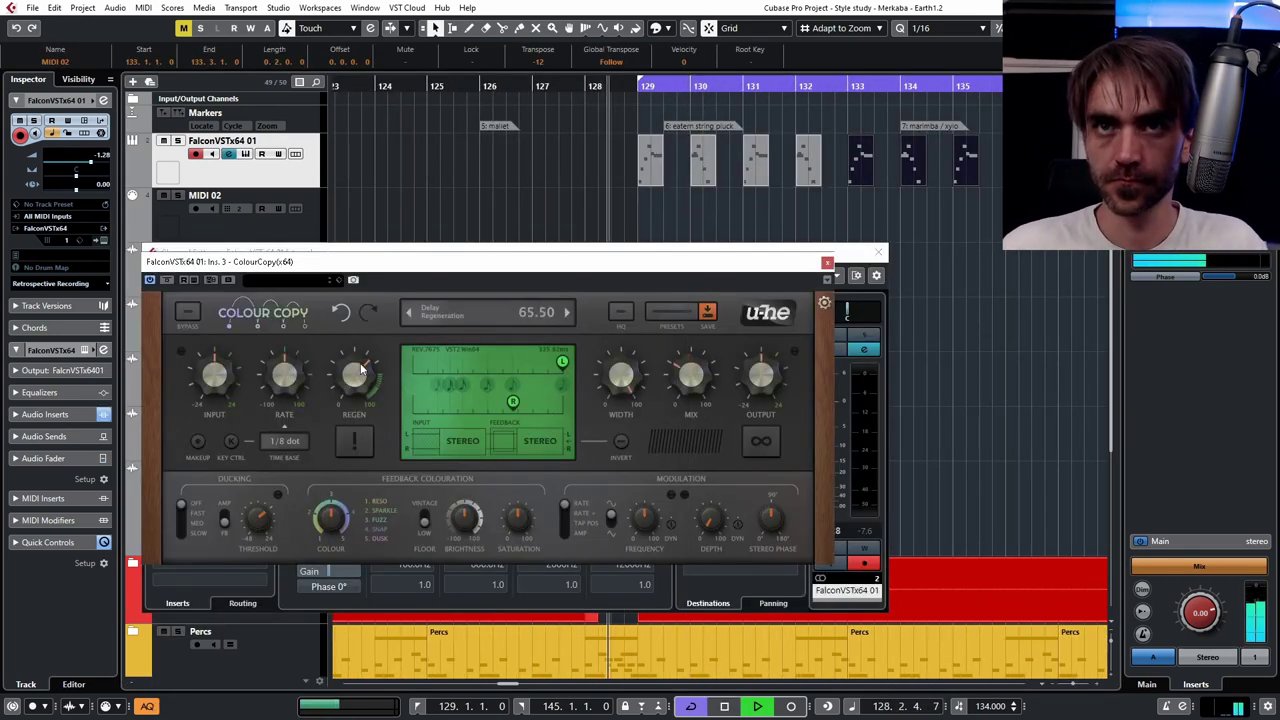
pyautogui.moveTo(691, 370); pyautogui.dragTo(690, 381)
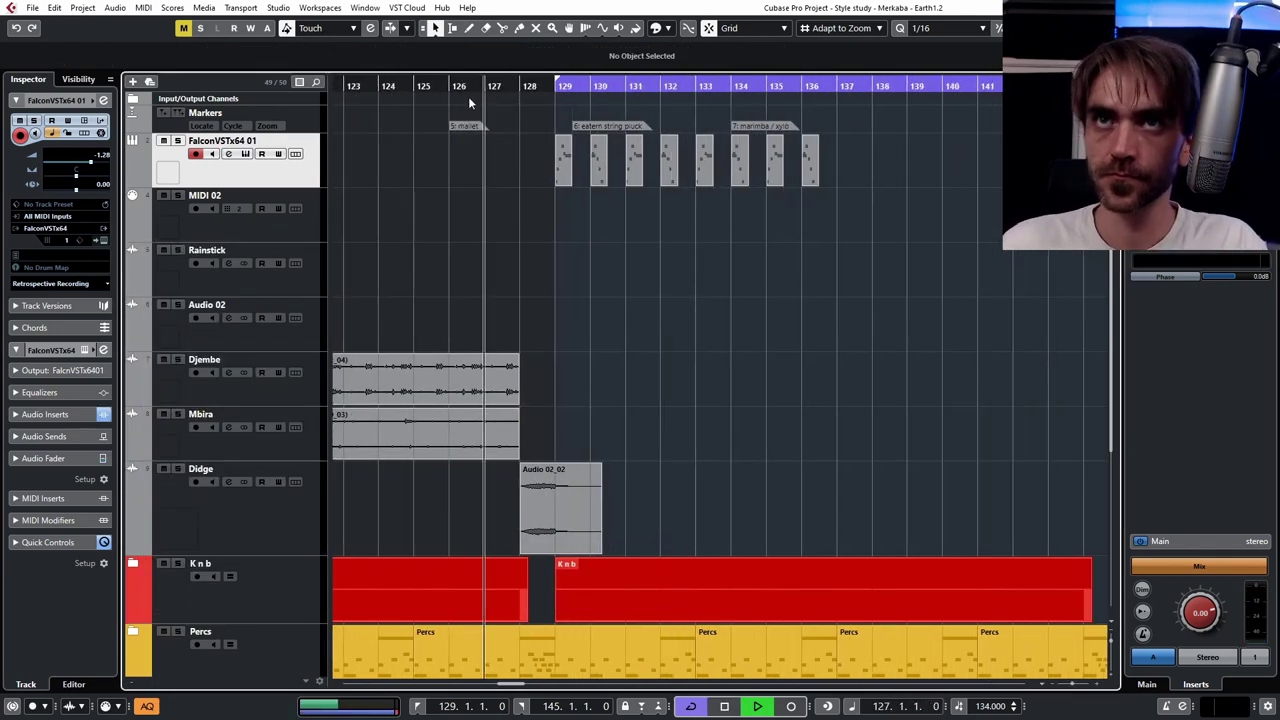
# - Try the Finnish Concert Kantele preset in Falcon's second part and select the MIDI 02 track that plays it
pyautogui.click(90, 100)
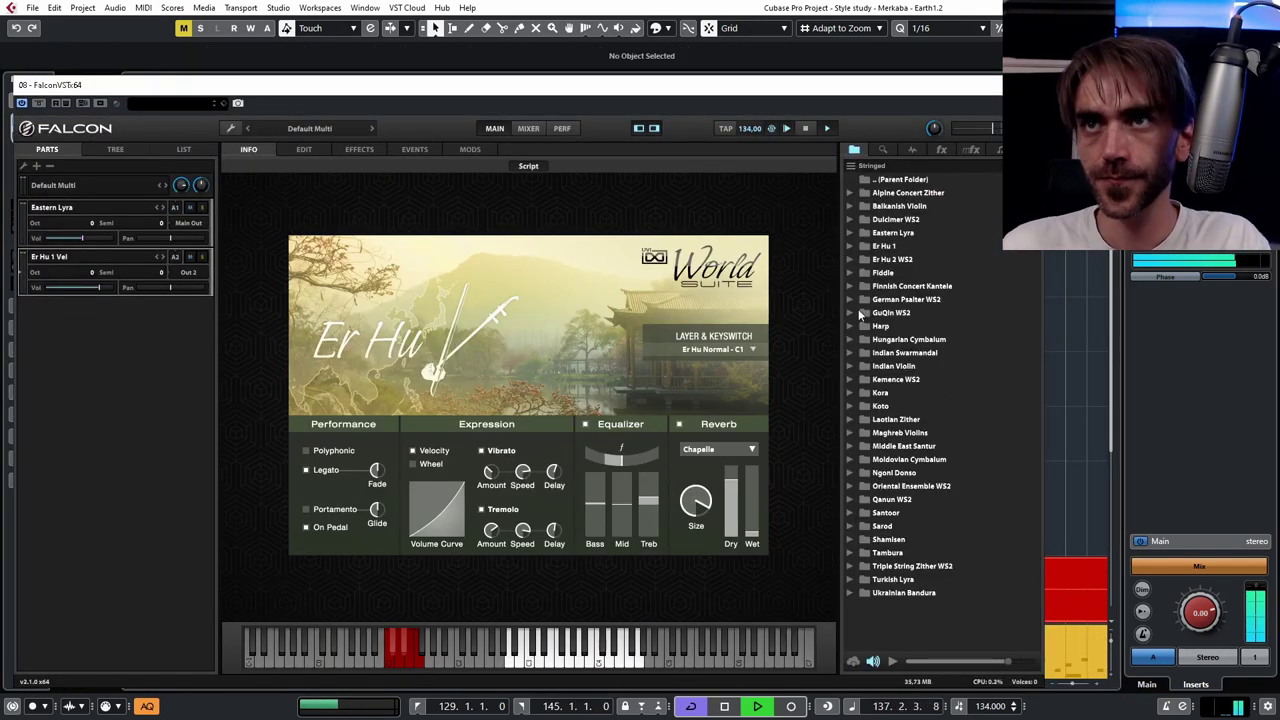
pyautogui.click(850, 286)
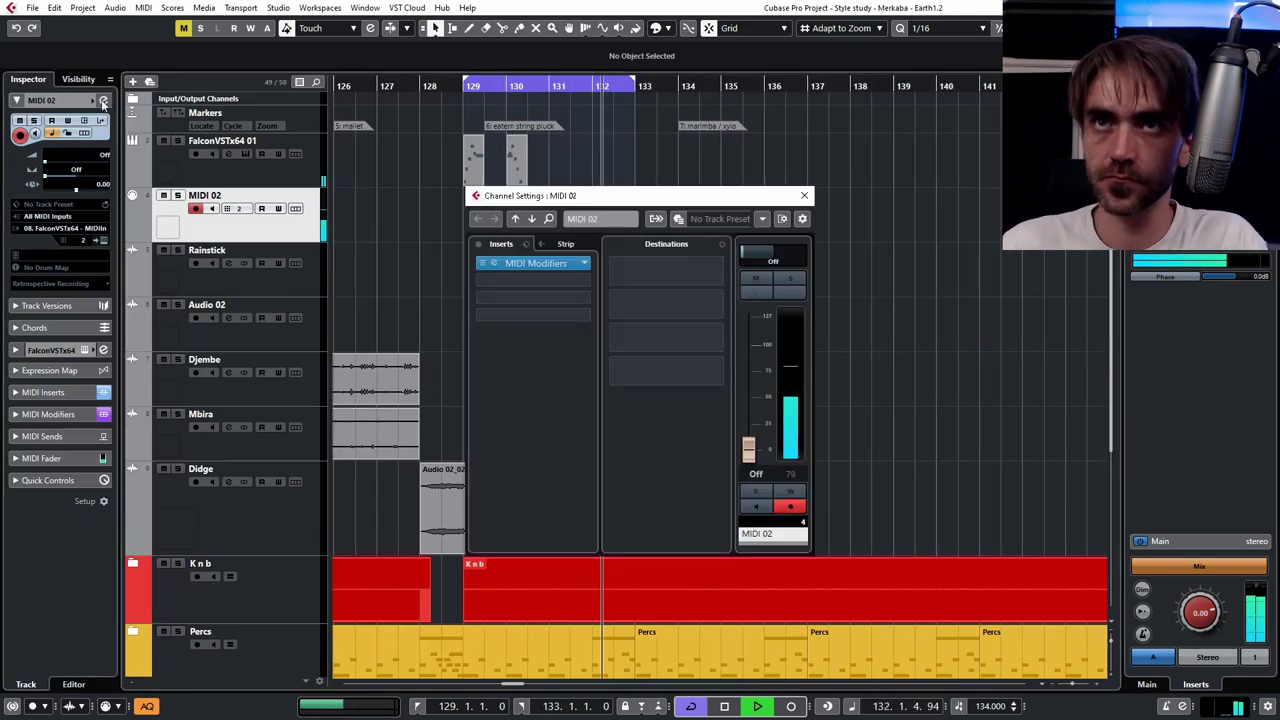
pyautogui.click(262, 183)
pyautogui.click(262, 212)
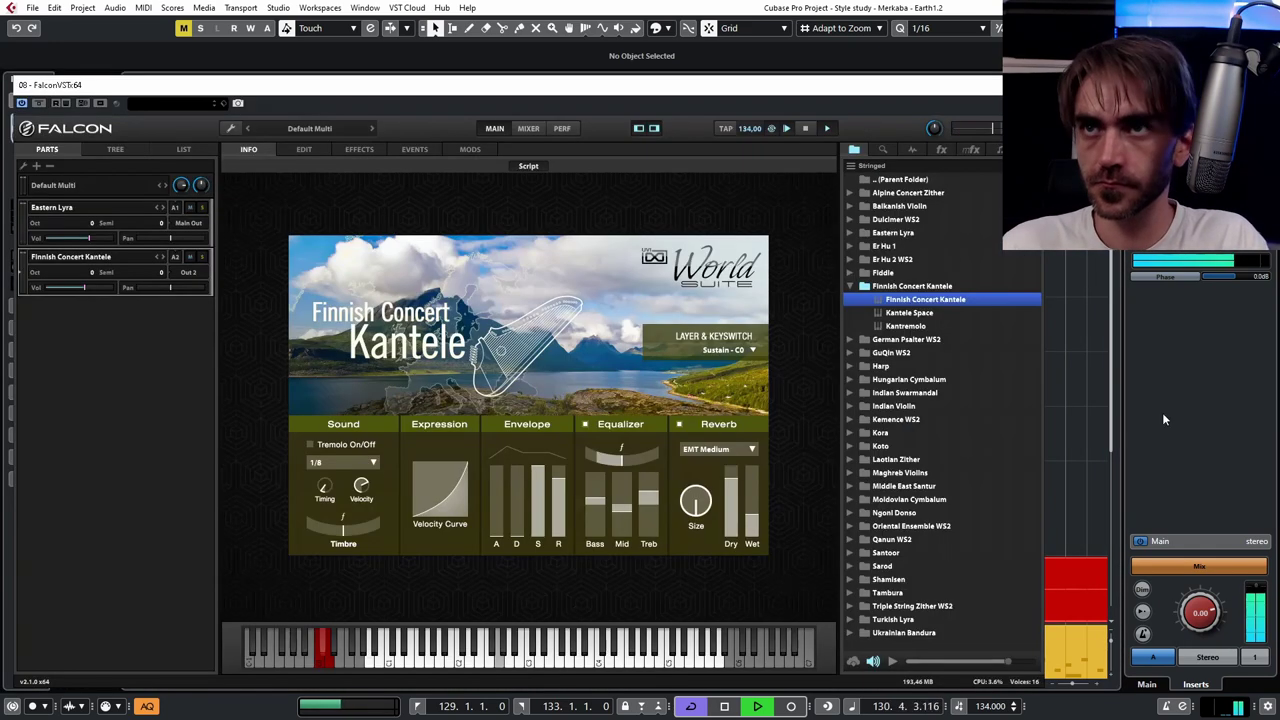
# - Browse World Suite 2 by region to Asia, load Laotian Zither Basic into Falcon's second part and close Falcon
pyautogui.click(866, 166)
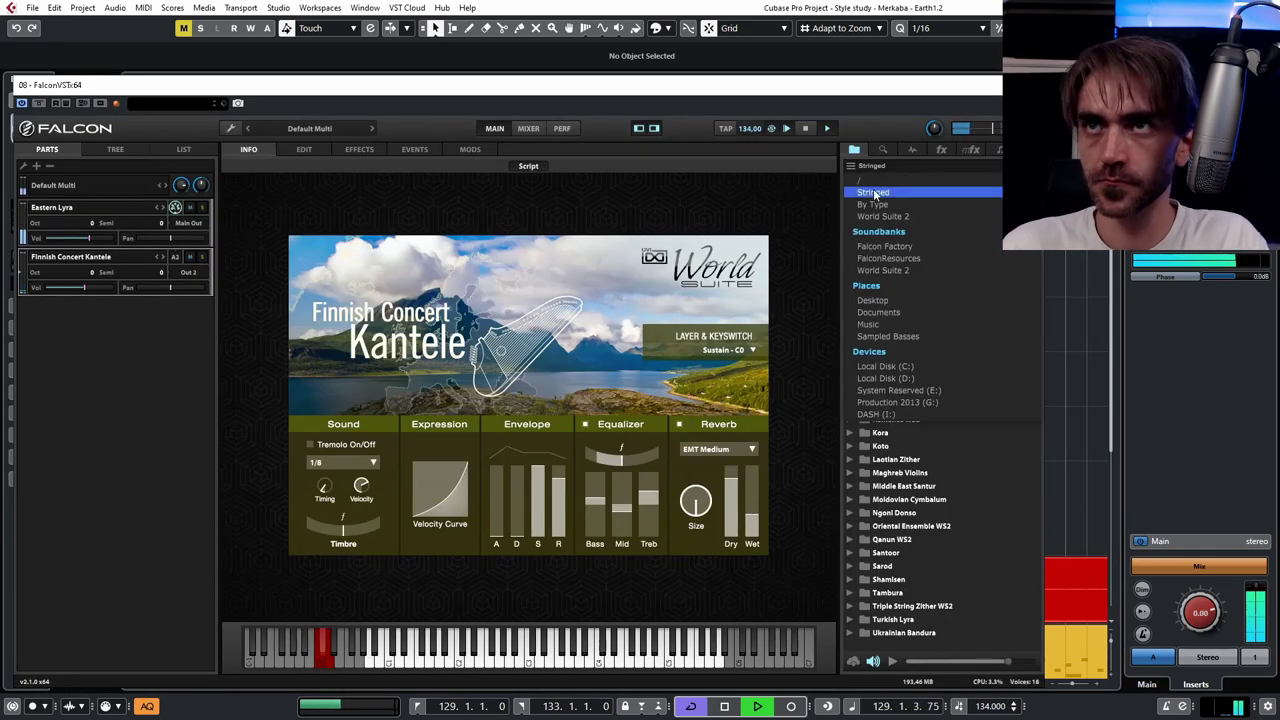
pyautogui.click(882, 217)
pyautogui.click(851, 180)
pyautogui.click(864, 206)
pyautogui.click(877, 299)
pyautogui.click(878, 352)
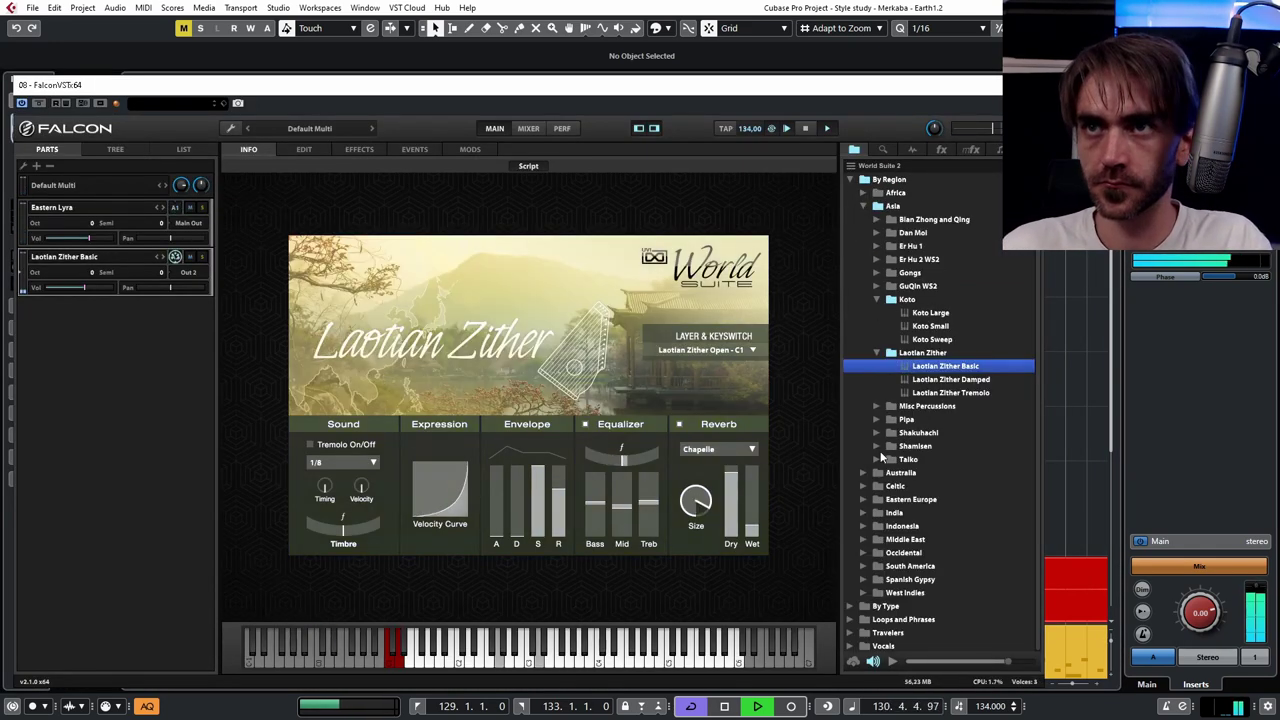
pyautogui.click(1030, 85)
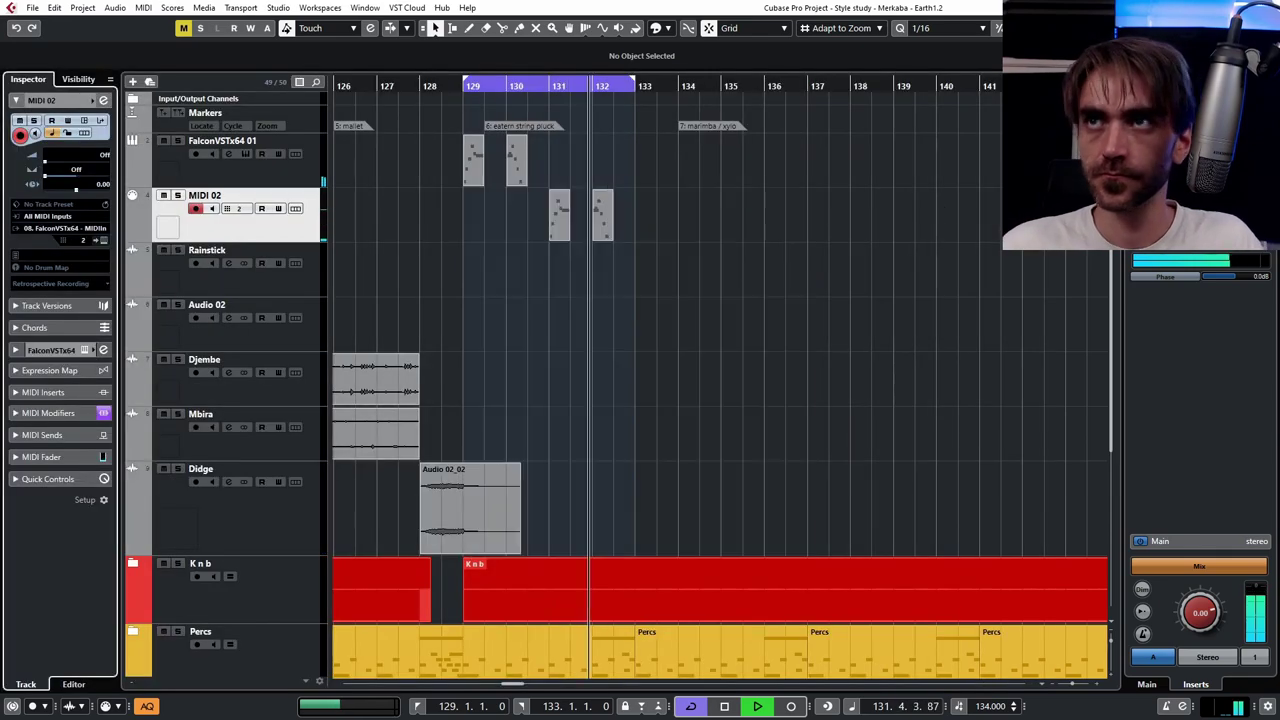
pyautogui.click(1235, 28)
pyautogui.click(169, 685)
pyautogui.click(132, 489)
pyautogui.moveTo(302, 421); pyautogui.dragTo(350, 424)
pyautogui.click(1235, 28)
# - Copy the Mbira clip from bar 121 to bar 133
pyautogui.scroll(-2, 676, 280)
pyautogui.hscroll(-3, 684, 300)
pyautogui.scroll(1, 689, 314)
pyautogui.moveTo(560, 430); pyautogui.dragTo(982, 430)
# - Try a copy of the Djembe clip at bar 129 and delete it
pyautogui.moveTo(690, 385); pyautogui.dragTo(972, 385)
pyautogui.scroll(-2, 771, 334)
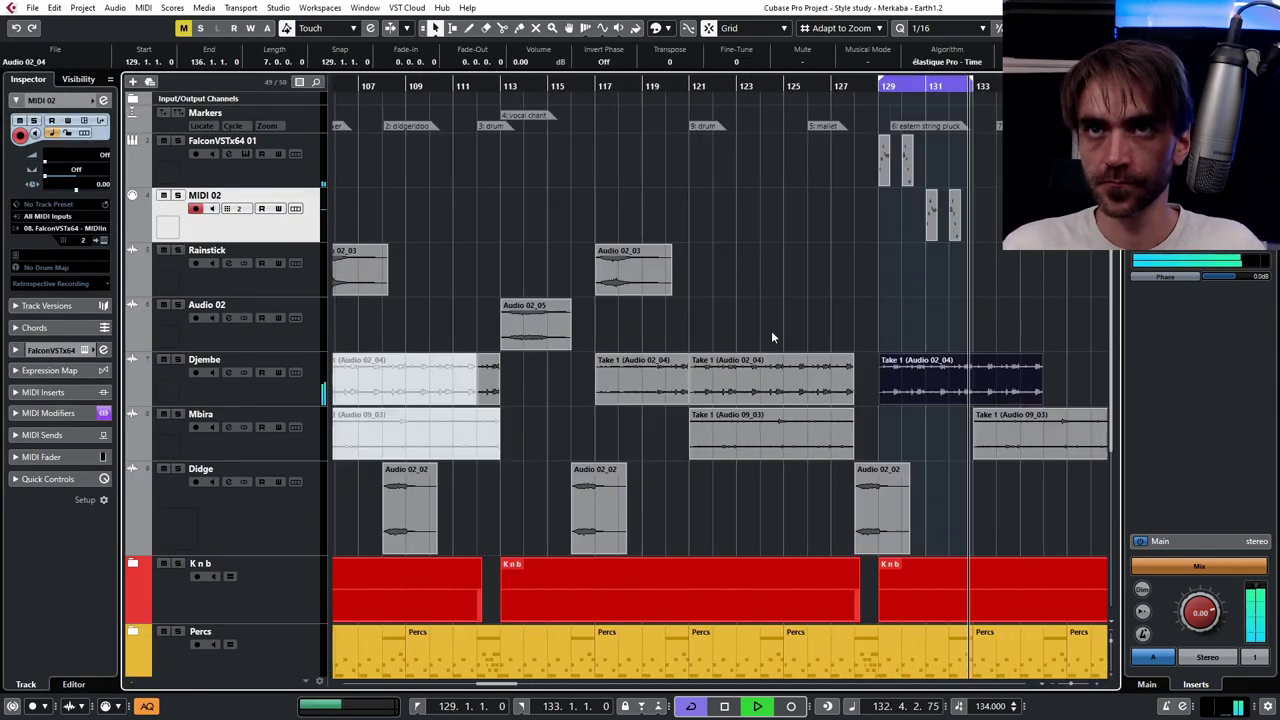
pyautogui.press('Delete')
# - Copy the Rainstick clip from bar 117 to bar 133 and extend the cycle range to end at bar 143
pyautogui.moveTo(538, 275); pyautogui.dragTo(916, 275)
pyautogui.moveTo(895, 84); pyautogui.dragTo(1000, 88)
pyautogui.press('space')
pyautogui.hscroll(3, 998, 121)
pyautogui.moveTo(702, 85); pyautogui.dragTo(820, 85)
pyautogui.scroll(-3, 857, 260)
pyautogui.scroll(3, 862, 272)
pyautogui.scroll(-2, 880, 330)
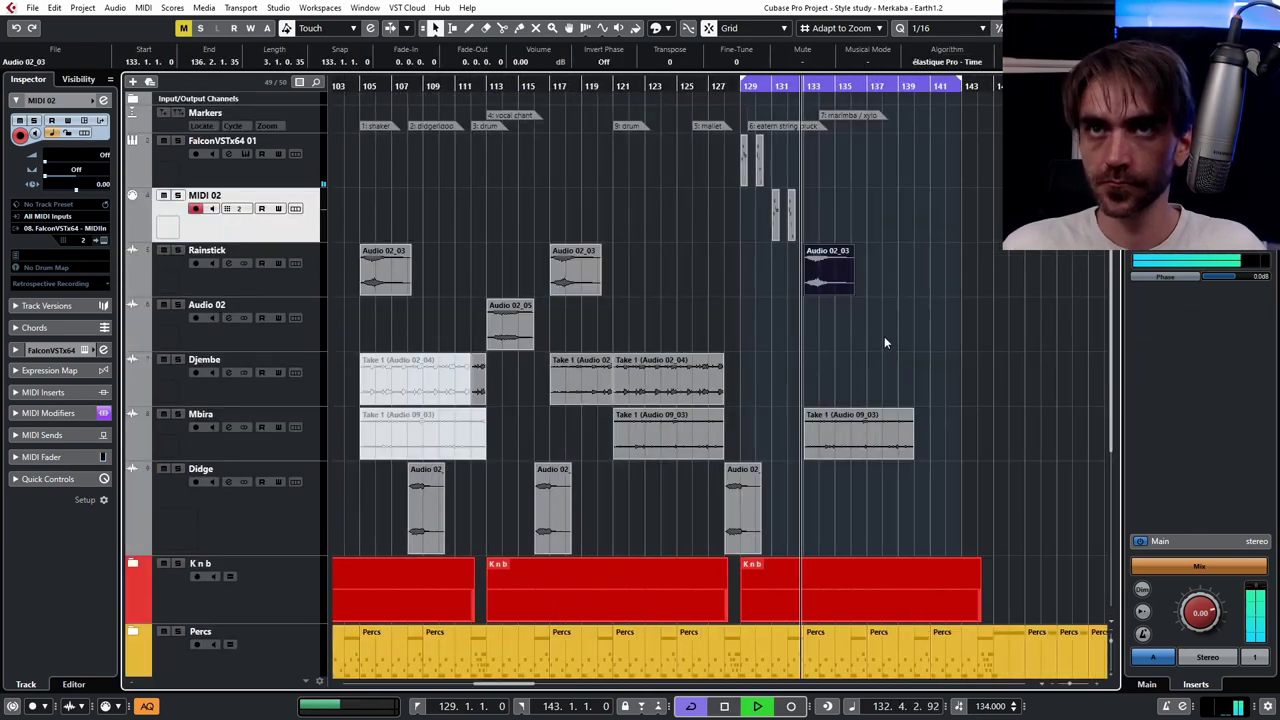
pyautogui.scroll(2, 884, 336)
pyautogui.press('space')
pyautogui.press('space')
# - Delete the Rainstick copy at bar 133 and move the Mbira clip from there to bar 129
pyautogui.moveTo(956, 457); pyautogui.dragTo(955, 457)
pyautogui.click(831, 275)
pyautogui.press('Delete')
pyautogui.moveTo(870, 432); pyautogui.dragTo(776, 432)
# - Copy the four alternating FalconVSTx64 01 and MIDI 02 phrases from bar 129 to bar 133
pyautogui.moveTo(816, 176); pyautogui.dragTo(706, 216)
pyautogui.moveTo(752, 216); pyautogui.dragTo(846, 216)
# - Try a fade-in on the Mbira clip at bar 129, lengthen the clip to bar 137 and duplicate it directly after
pyautogui.moveTo(701, 411); pyautogui.dragTo(826, 409)
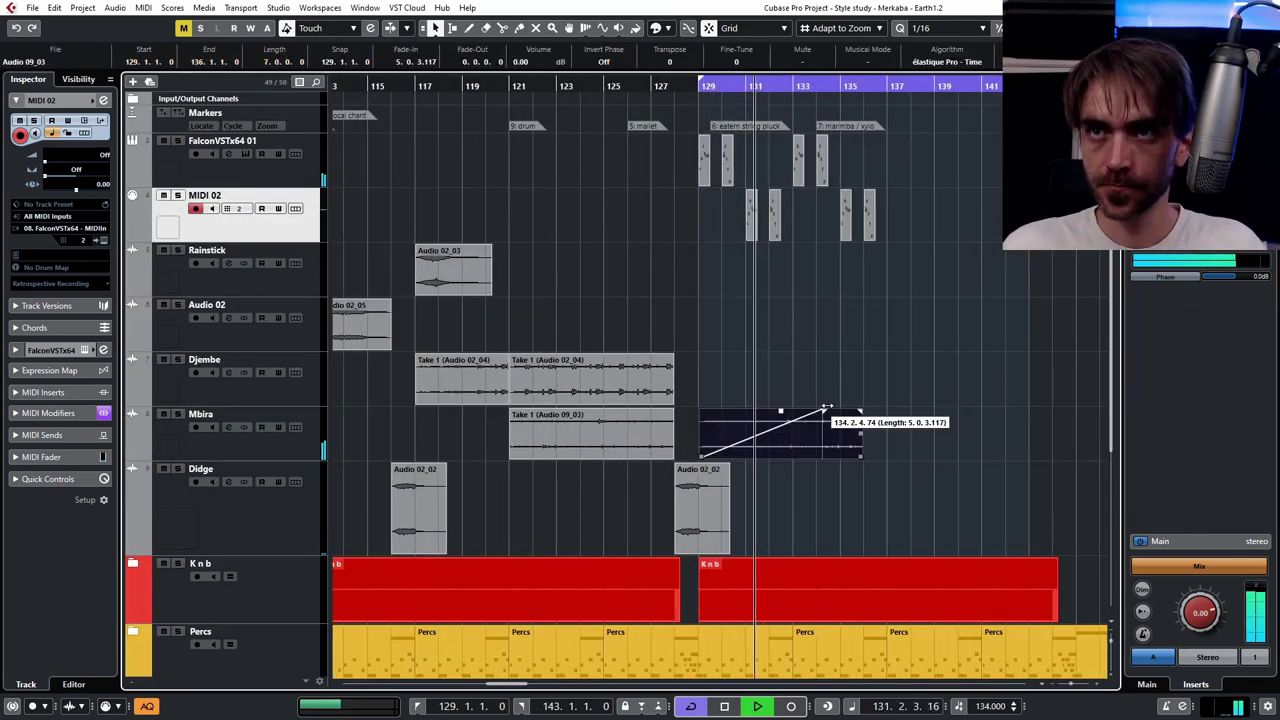
pyautogui.moveTo(862, 457); pyautogui.dragTo(886, 457)
pyautogui.hotkey('ctrl', 'd')
# - Extend the cycle range to end at bar 145 and play back the phrases on the FalconVSTx64 01 track
pyautogui.scroll(-1, 938, 390)
pyautogui.moveTo(935, 85); pyautogui.dragTo(974, 85)
pyautogui.click(260, 178)
pyautogui.press('space')
pyautogui.press('space')
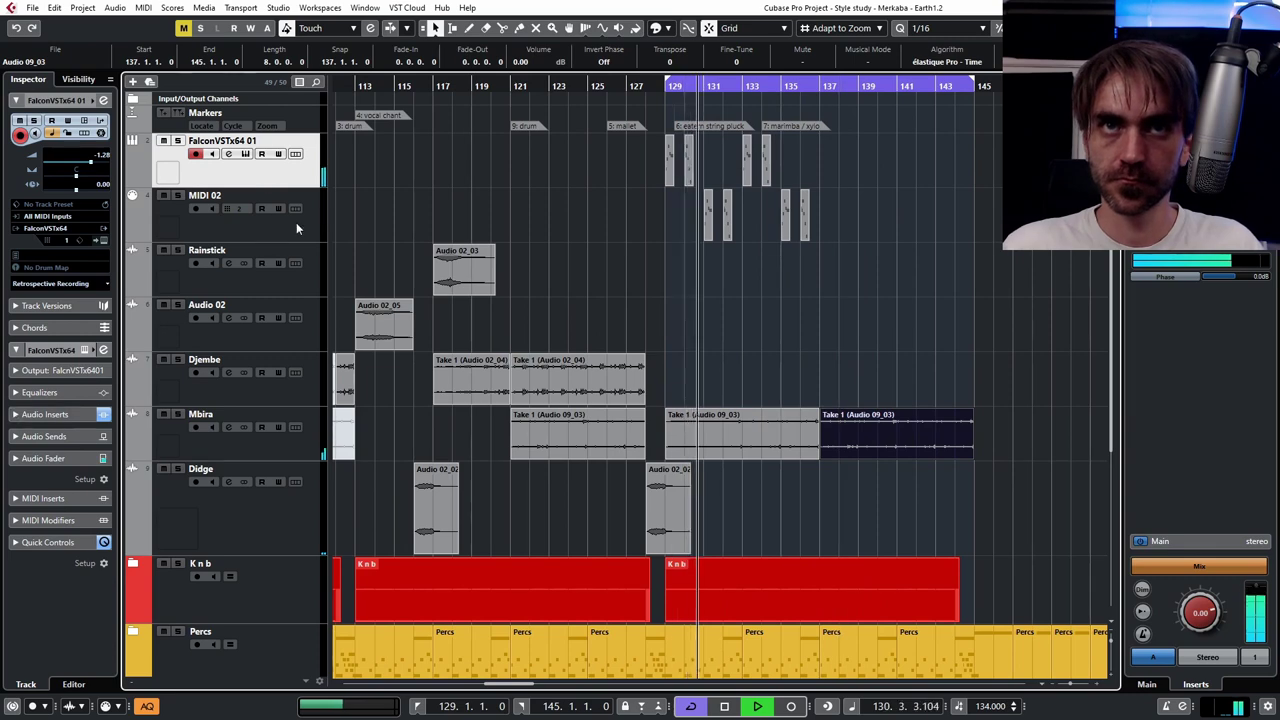
pyautogui.click(670, 160)
pyautogui.press('space')
pyautogui.press('space')
pyautogui.click(48, 417)
# - Copy the Synths, AFP (39)-01 and Tablas Bongos parts from bars 129–145 to start at bar 145
pyautogui.moveTo(645, 430); pyautogui.dragTo(858, 412)
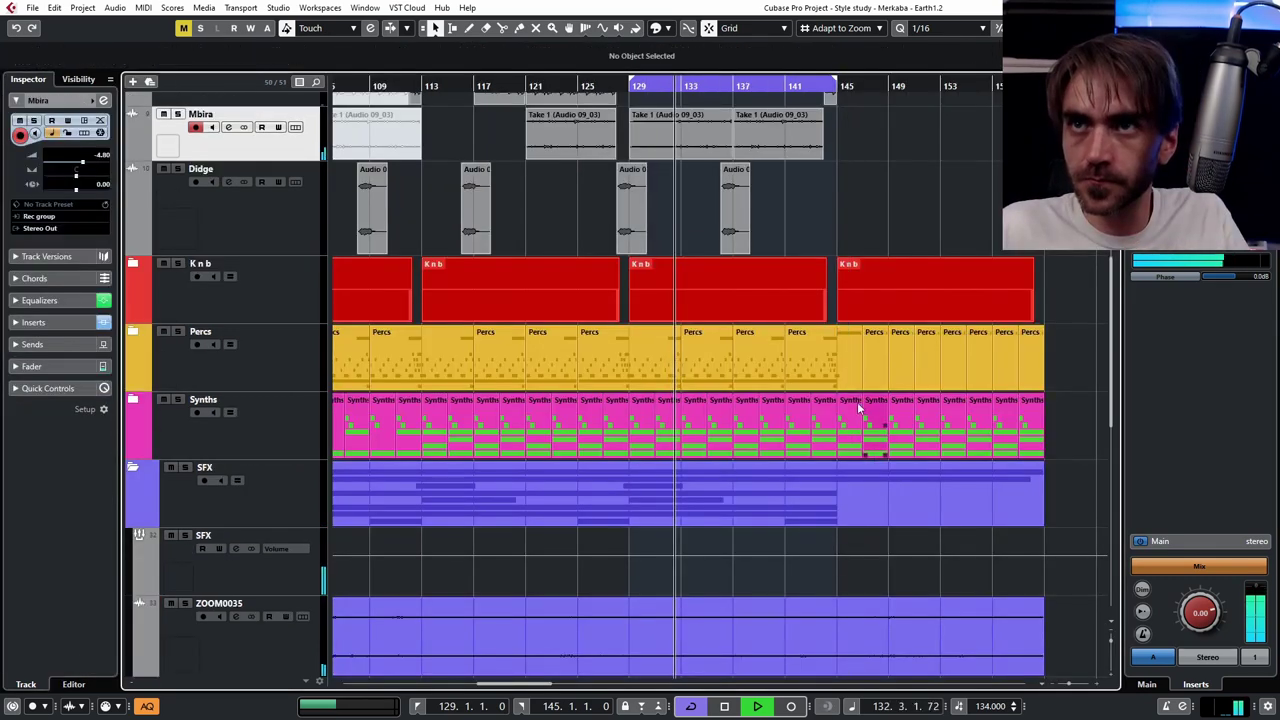
pyautogui.click(143, 334)
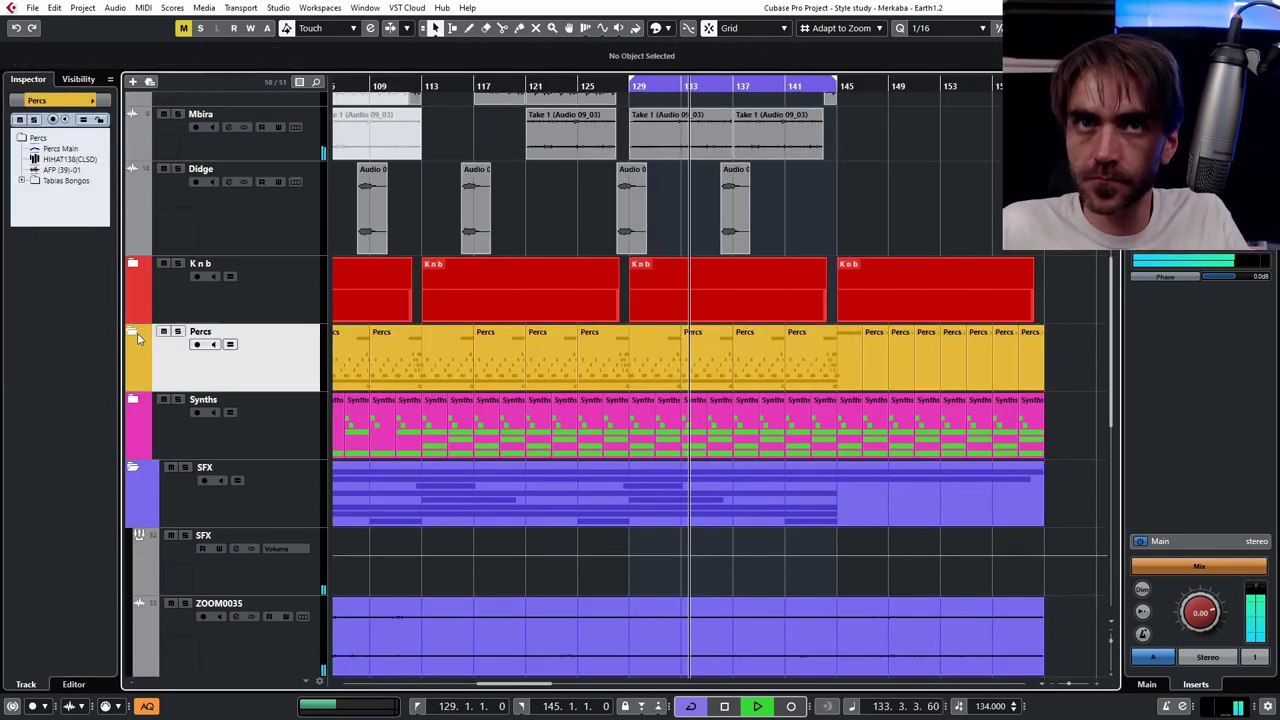
pyautogui.click(133, 332)
pyautogui.scroll(-3, 834, 341)
pyautogui.moveTo(895, 338)
pyautogui.mouseDown()
pyautogui.moveTo(663, 366)
pyautogui.moveTo(640, 392)
pyautogui.mouseUp()
pyautogui.moveTo(760, 388); pyautogui.dragTo(968, 384)
pyautogui.click(858, 323)
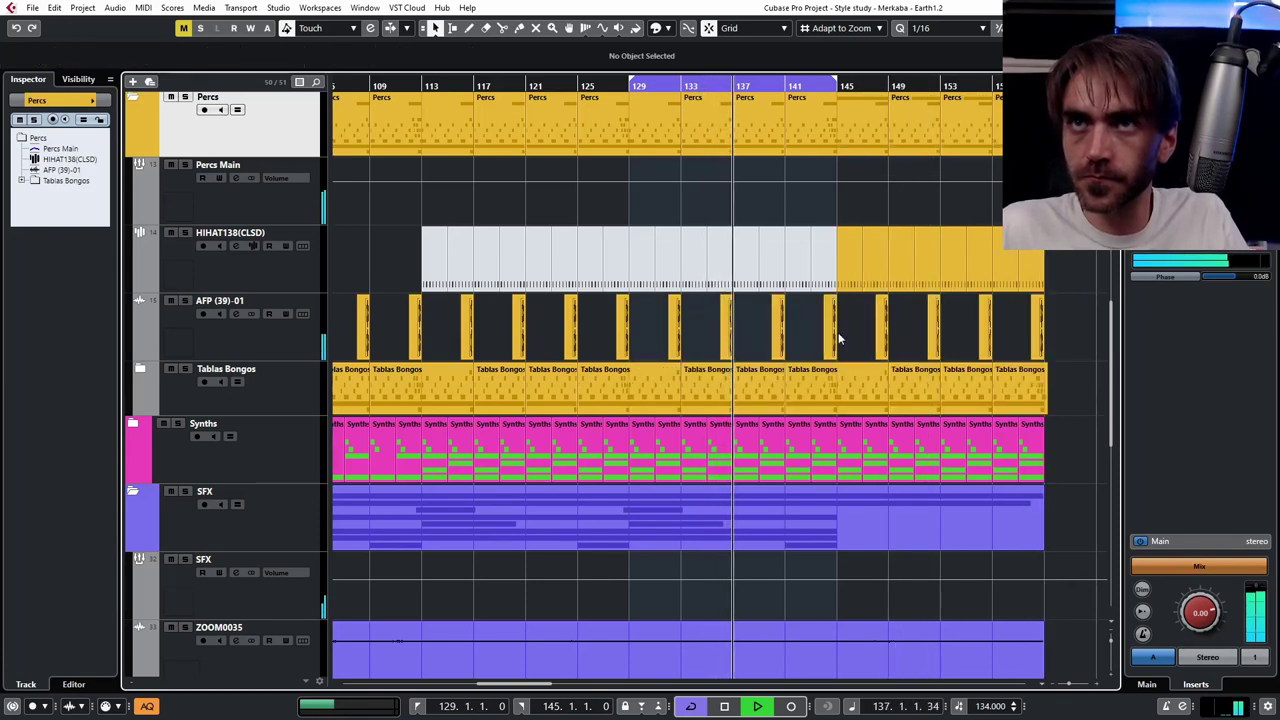
# - Copy the SFX parts from Audio 07 down to Phase Plant 01 in bars 129–145 to start at bar 145
pyautogui.hscroll(1, 826, 339)
pyautogui.scroll(-3, 752, 350)
pyautogui.scroll(-5, 511, 445)
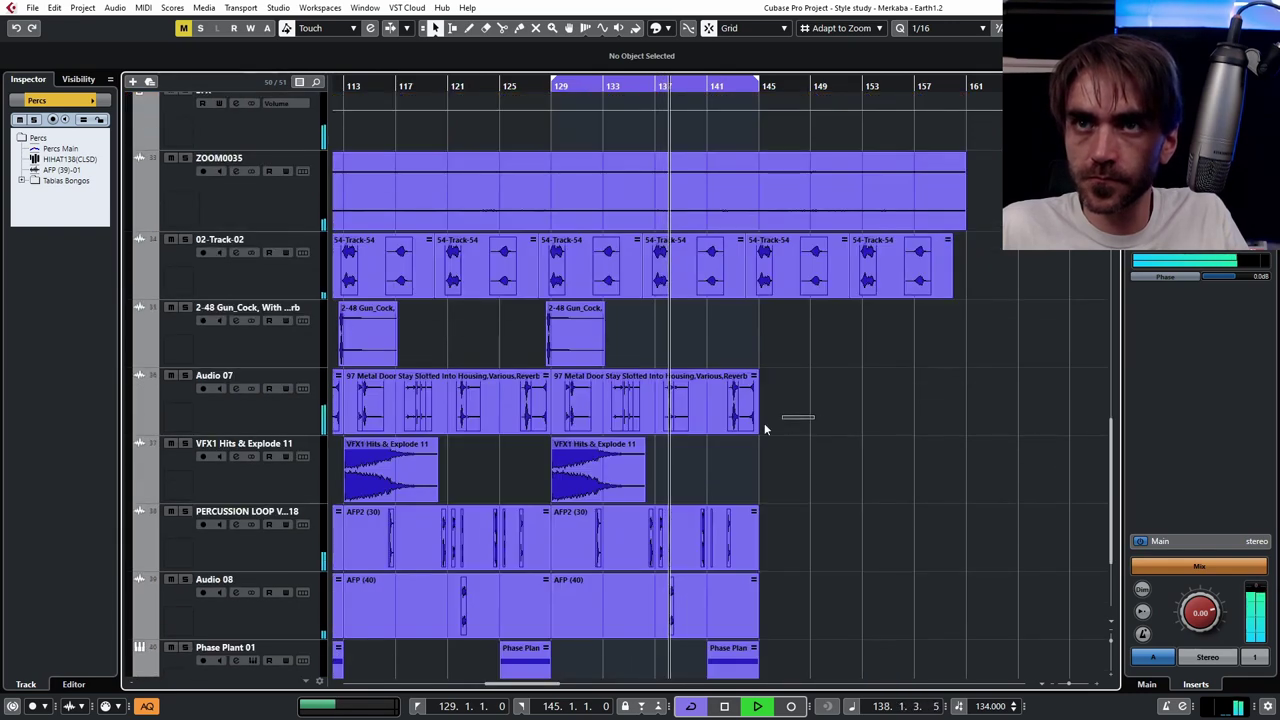
pyautogui.moveTo(815, 421); pyautogui.dragTo(570, 485)
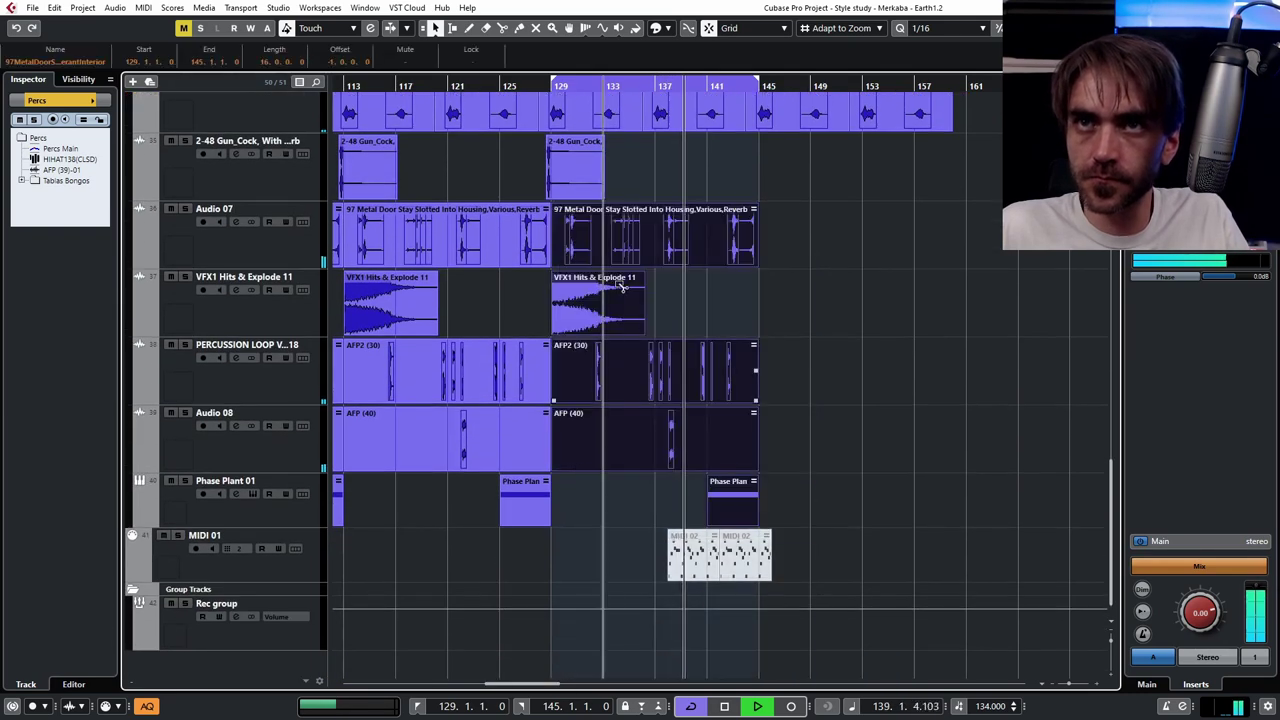
pyautogui.moveTo(590, 240); pyautogui.dragTo(813, 246)
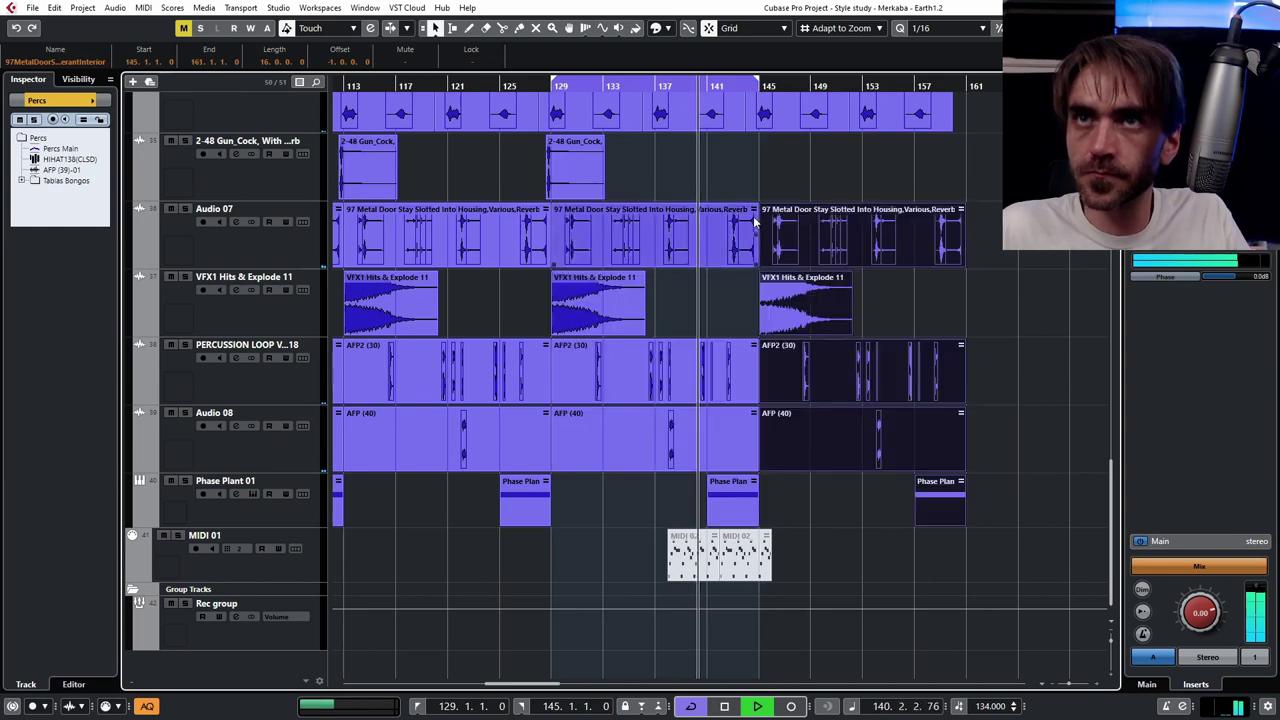
# - Set the cycle range to bars 145–161 for the newly copied section
pyautogui.scroll(4, 623, 406)
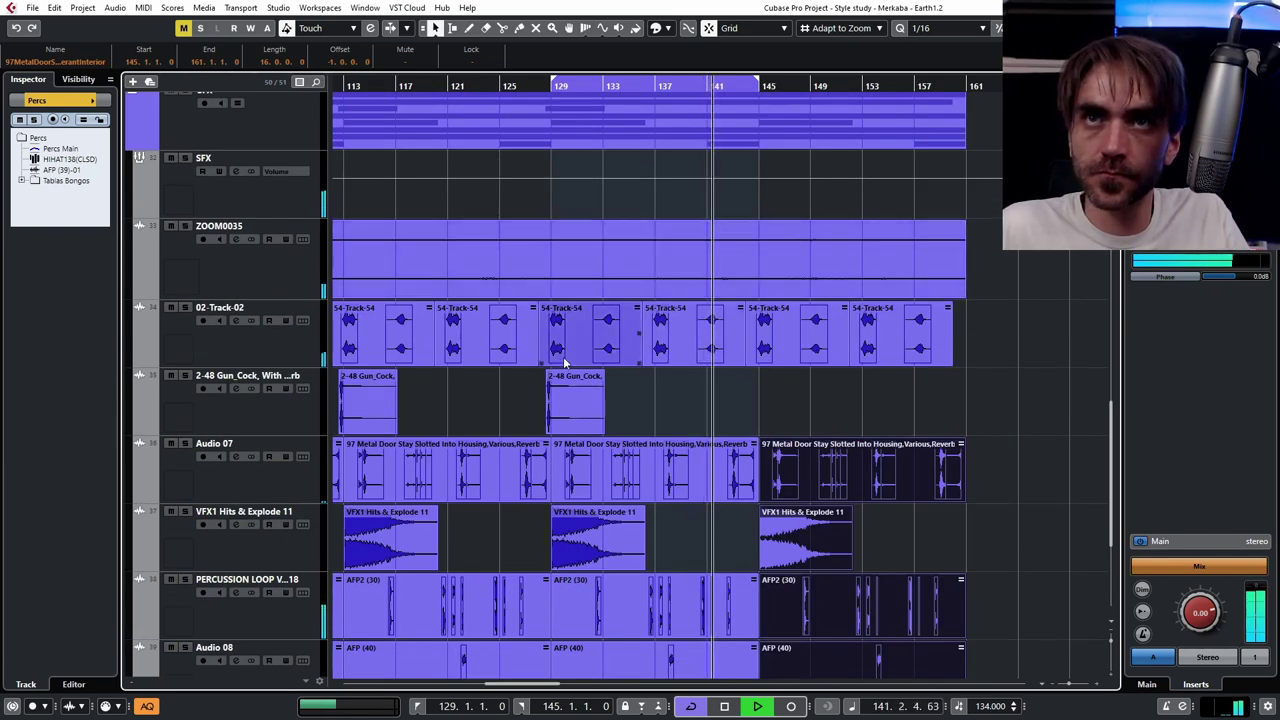
pyautogui.scroll(4, 146, 312)
pyautogui.scroll(15, 132, 323)
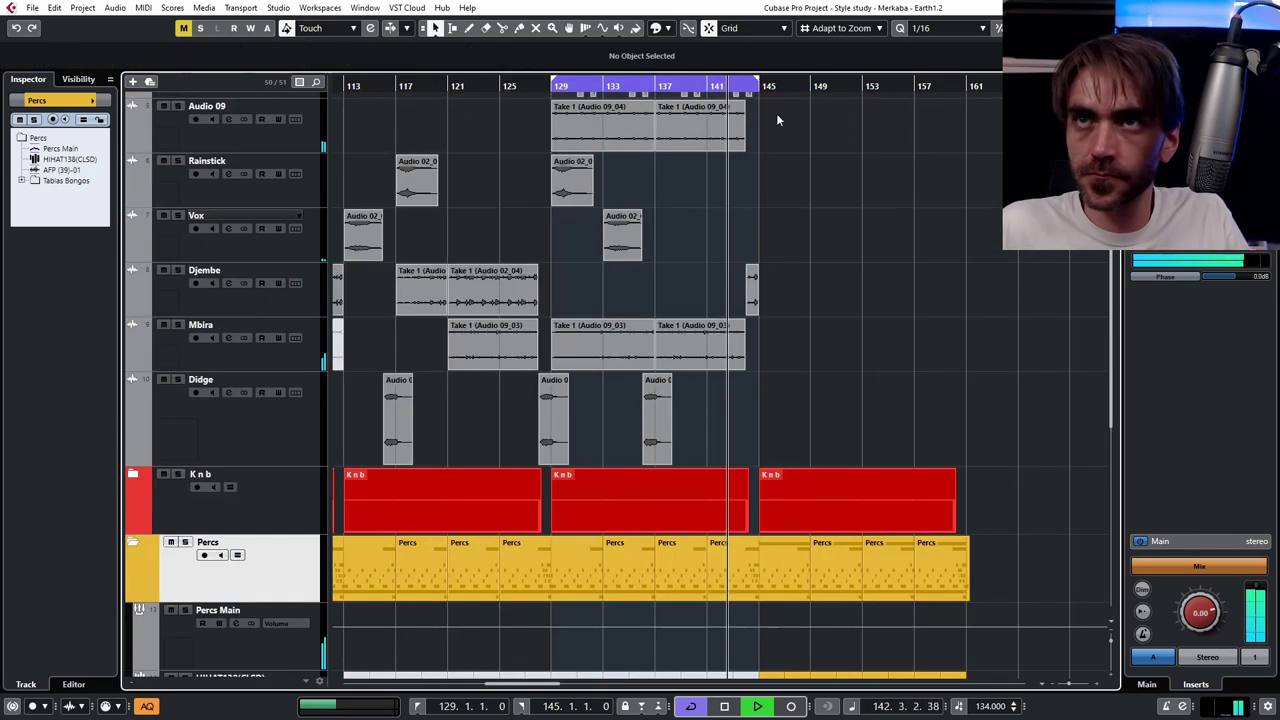
pyautogui.moveTo(761, 79); pyautogui.dragTo(966, 82)
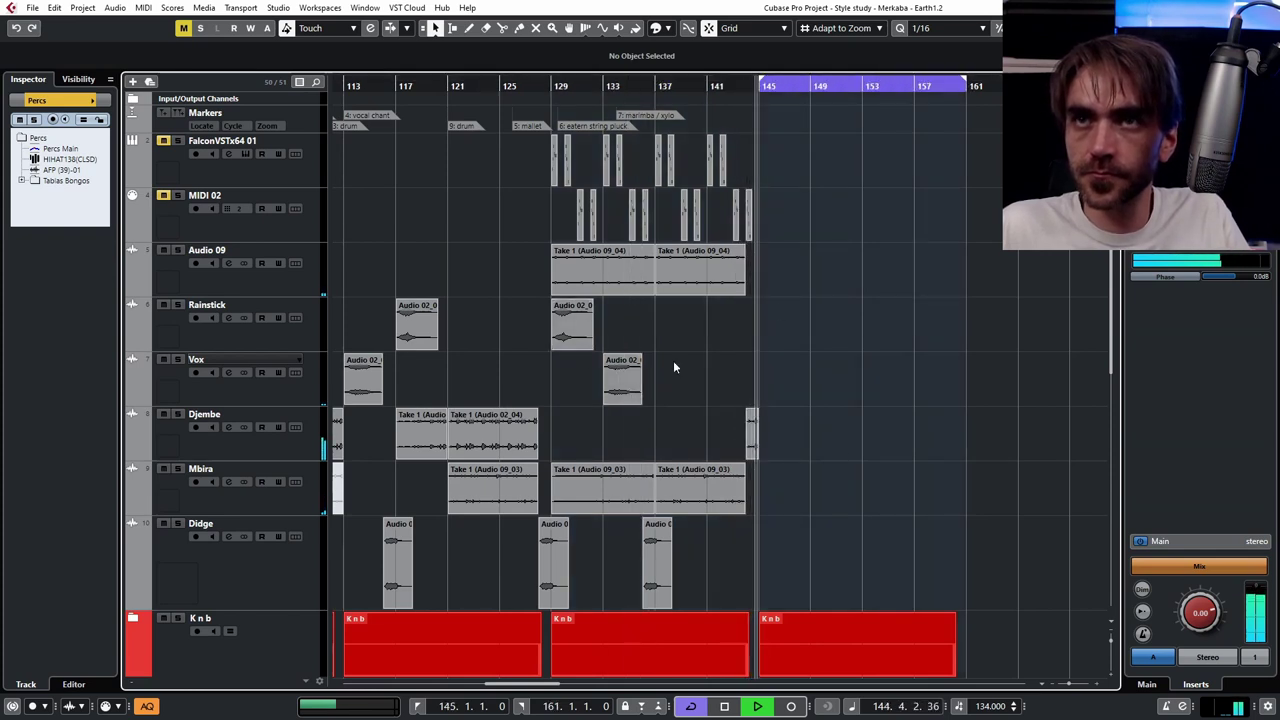
# - Fill the Djembe track from bar 145 to bar 161 with four-bar copies and delete the extra clip at bar 161
pyautogui.hscroll(-2, 900, 375)
pyautogui.hscroll(3, 900, 386)
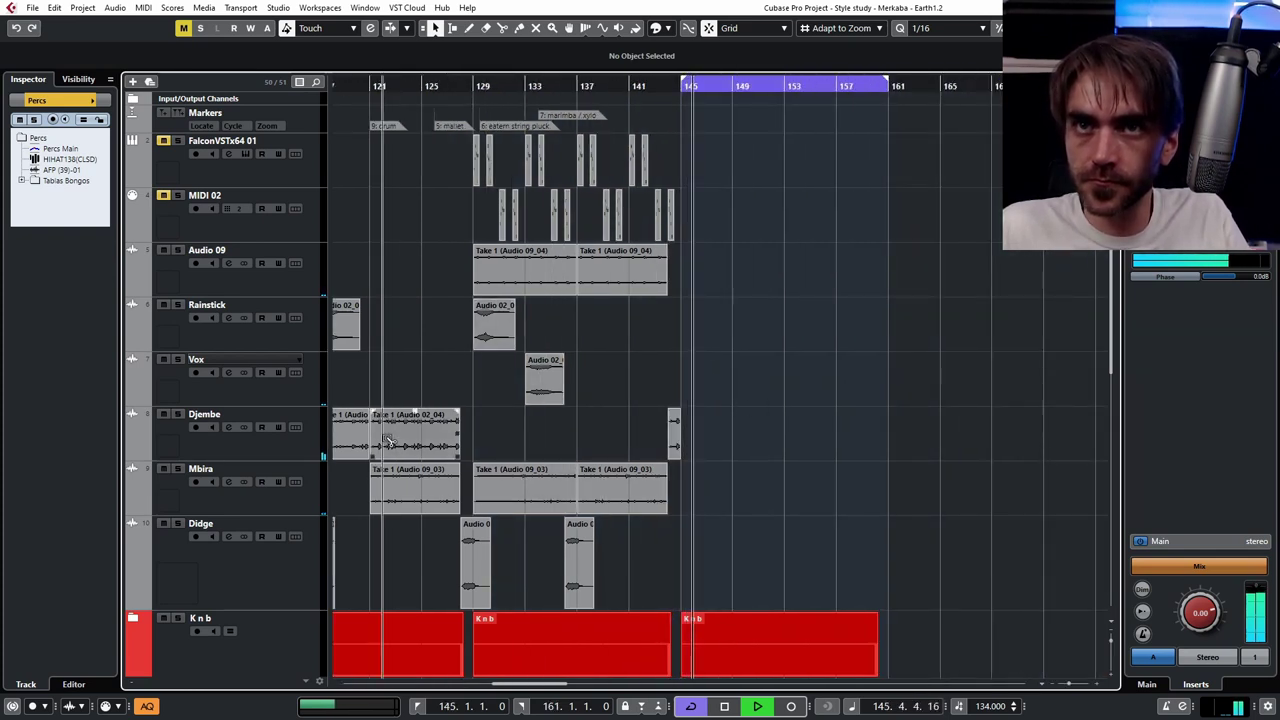
pyautogui.moveTo(389, 440); pyautogui.dragTo(917, 436)
pyautogui.moveTo(973, 357); pyautogui.dragTo(910, 536)
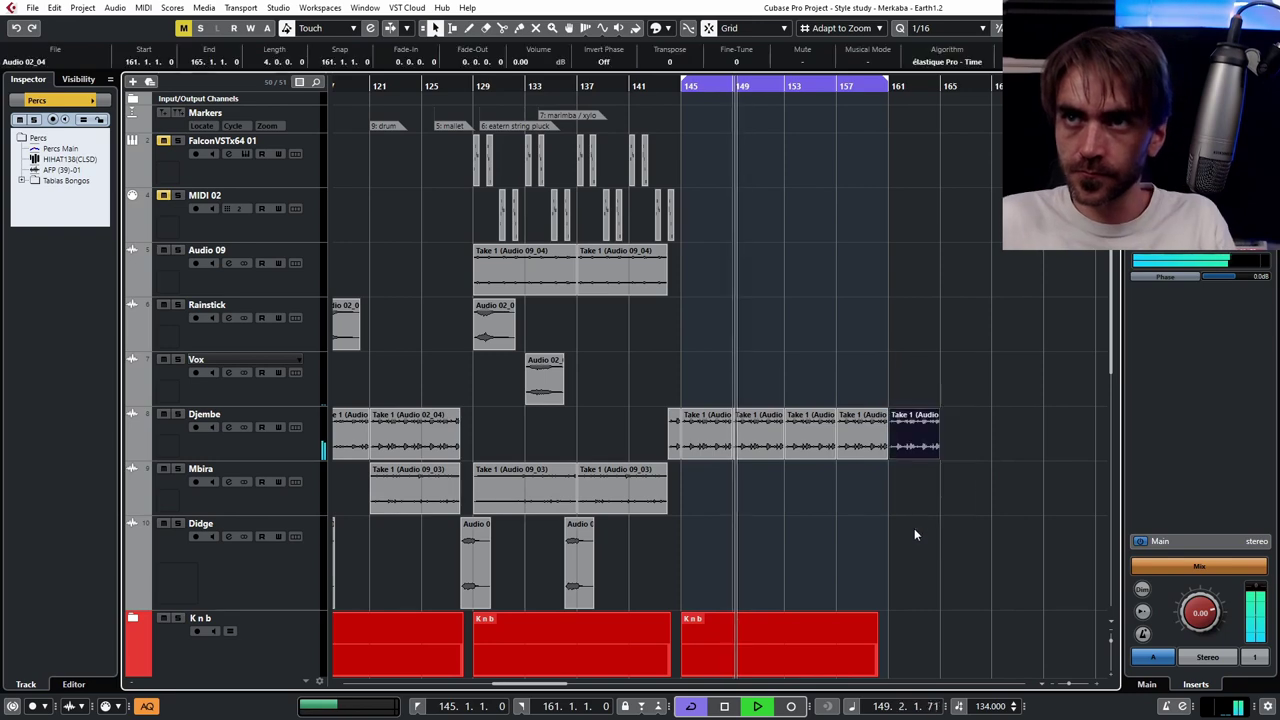
pyautogui.press('Delete')
pyautogui.scroll(-3, 785, 520)
pyautogui.hscroll(-2, 807, 505)
pyautogui.scroll(3, 850, 460)
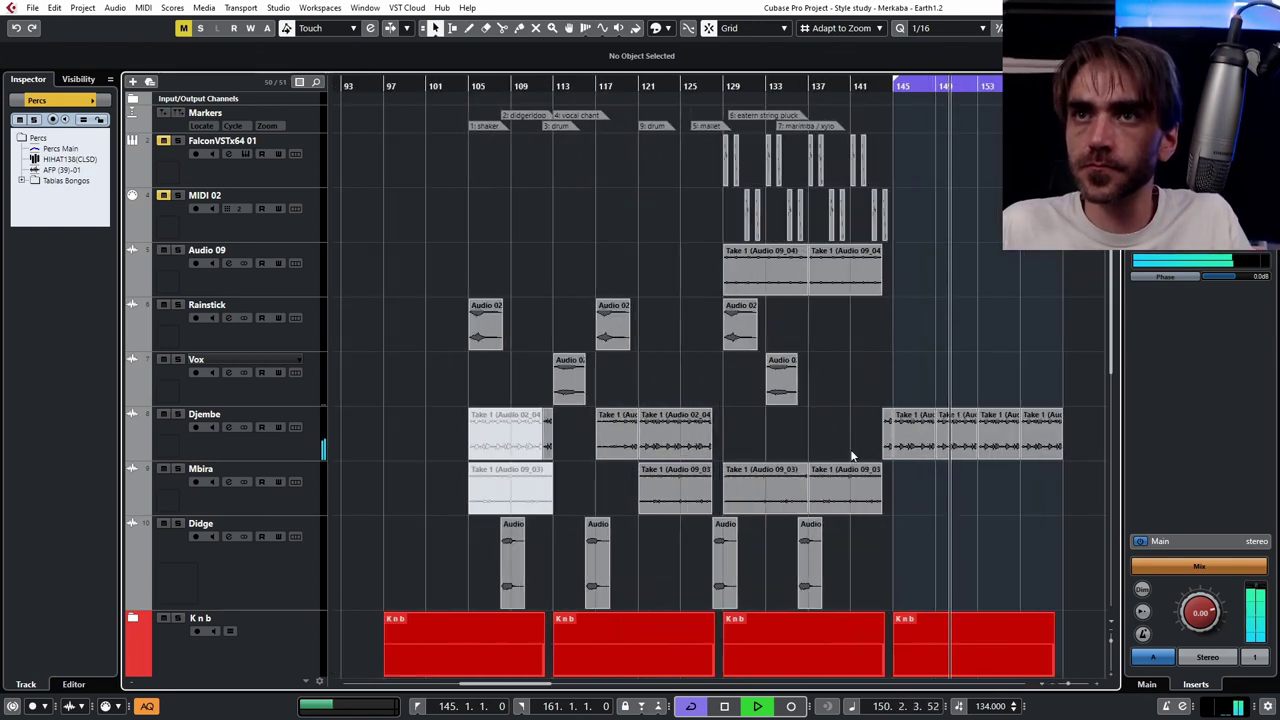
pyautogui.hscroll(2, 868, 390)
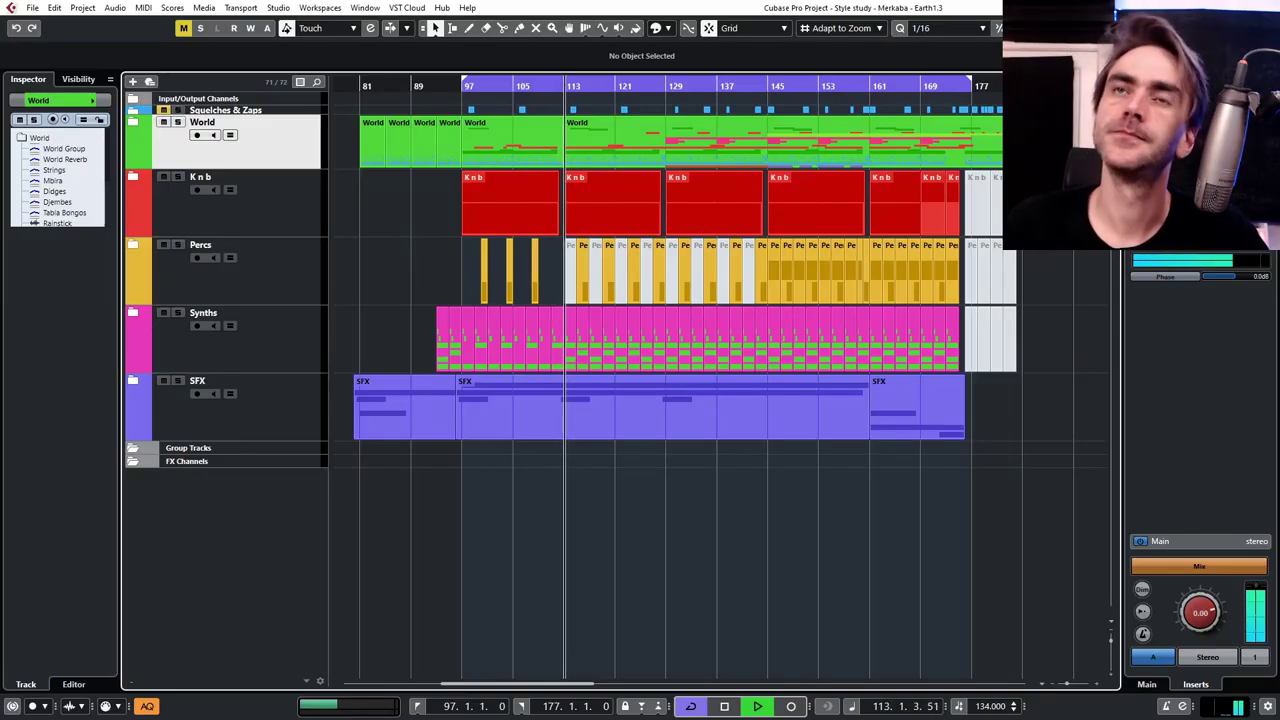
# - Expand the World folder and examine the tracks inside its Tablas Bongos subfolder
pyautogui.click(134, 122)
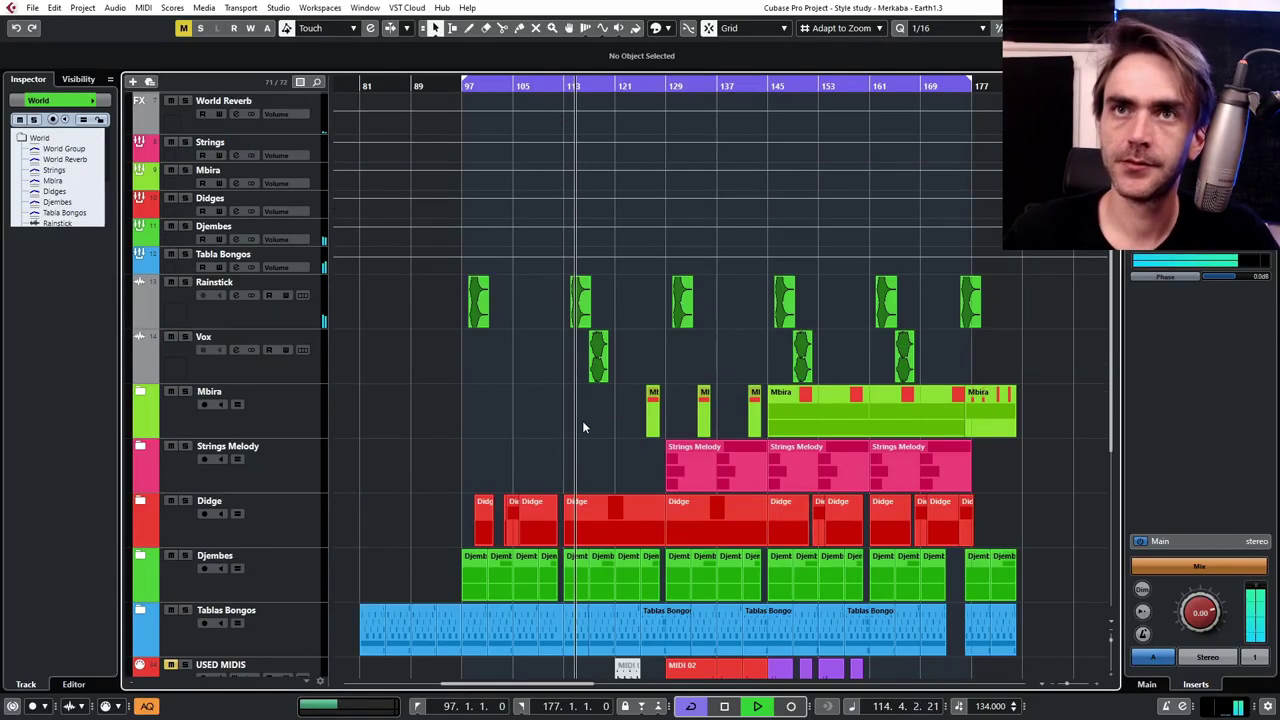
pyautogui.scroll(-3, 582, 423)
pyautogui.scroll(-3, 582, 420)
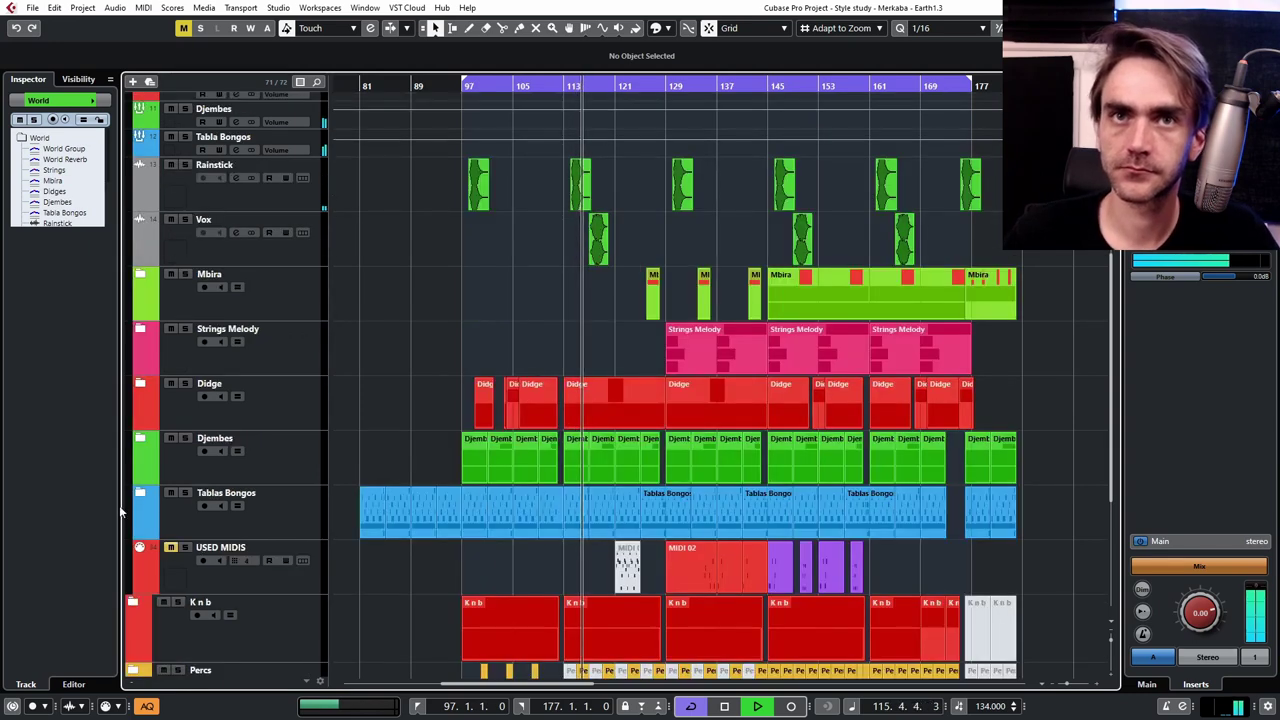
pyautogui.click(143, 494)
pyautogui.scroll(-6, 492, 383)
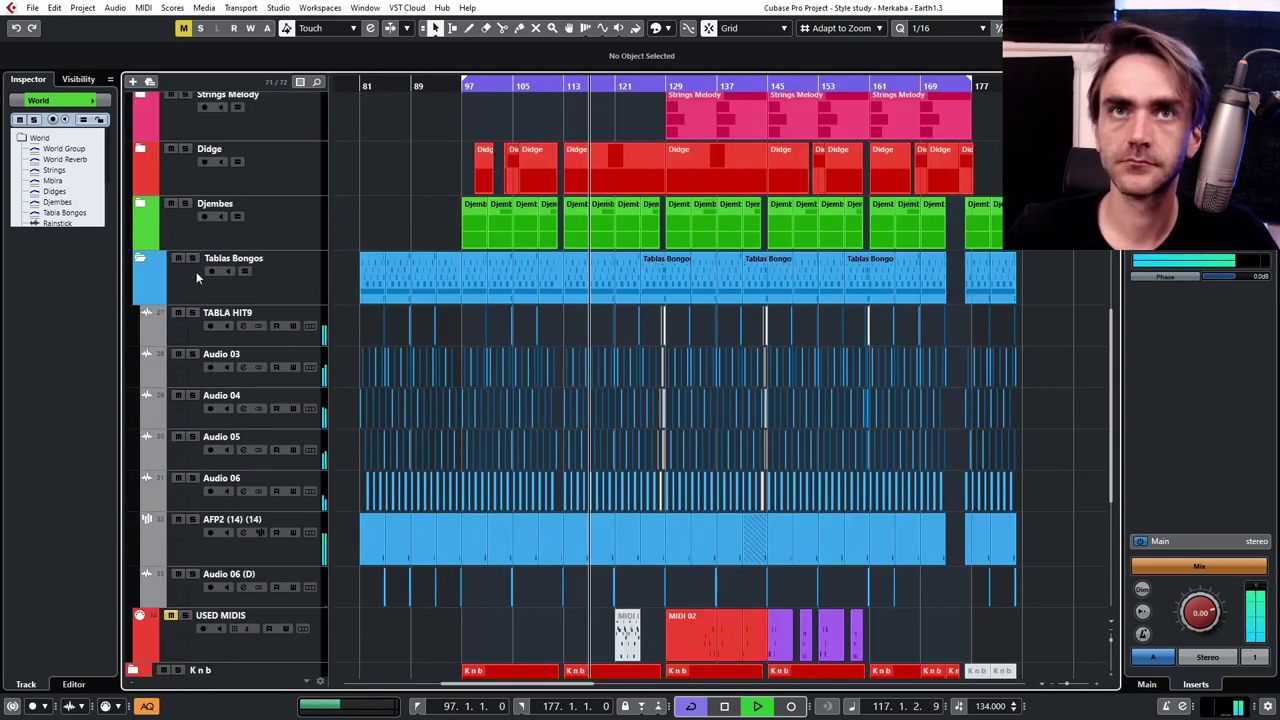
# - Collapse Tablas Bongos and examine the tracks inside the Djembes and Didge folders, opening one after the other
pyautogui.click(141, 259)
pyautogui.click(142, 205)
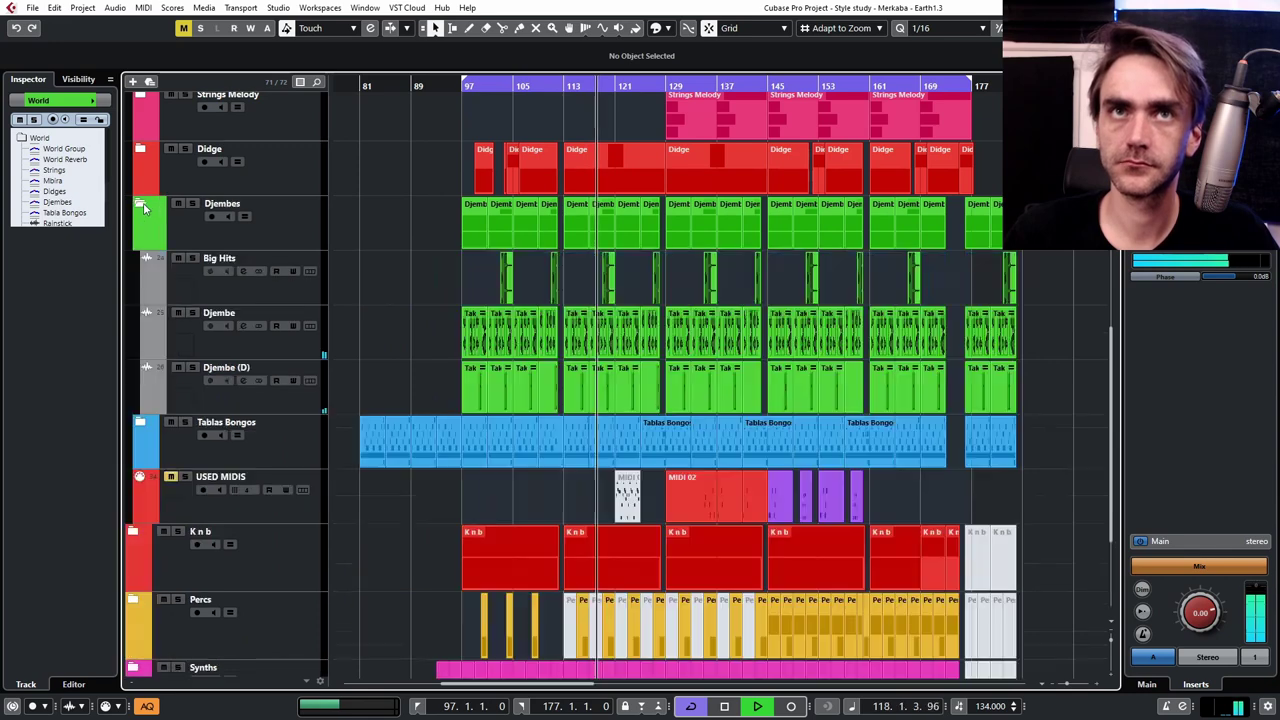
pyautogui.scroll(4, 590, 330)
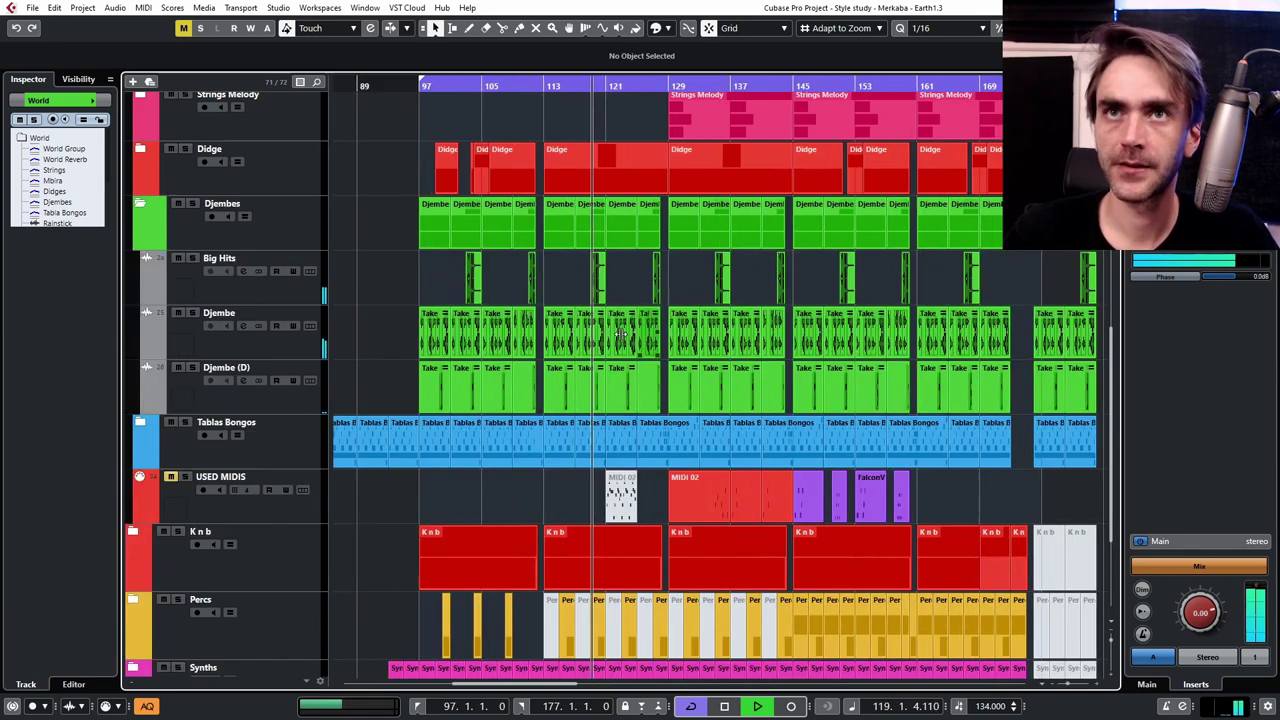
pyautogui.hscroll(-3, 590, 331)
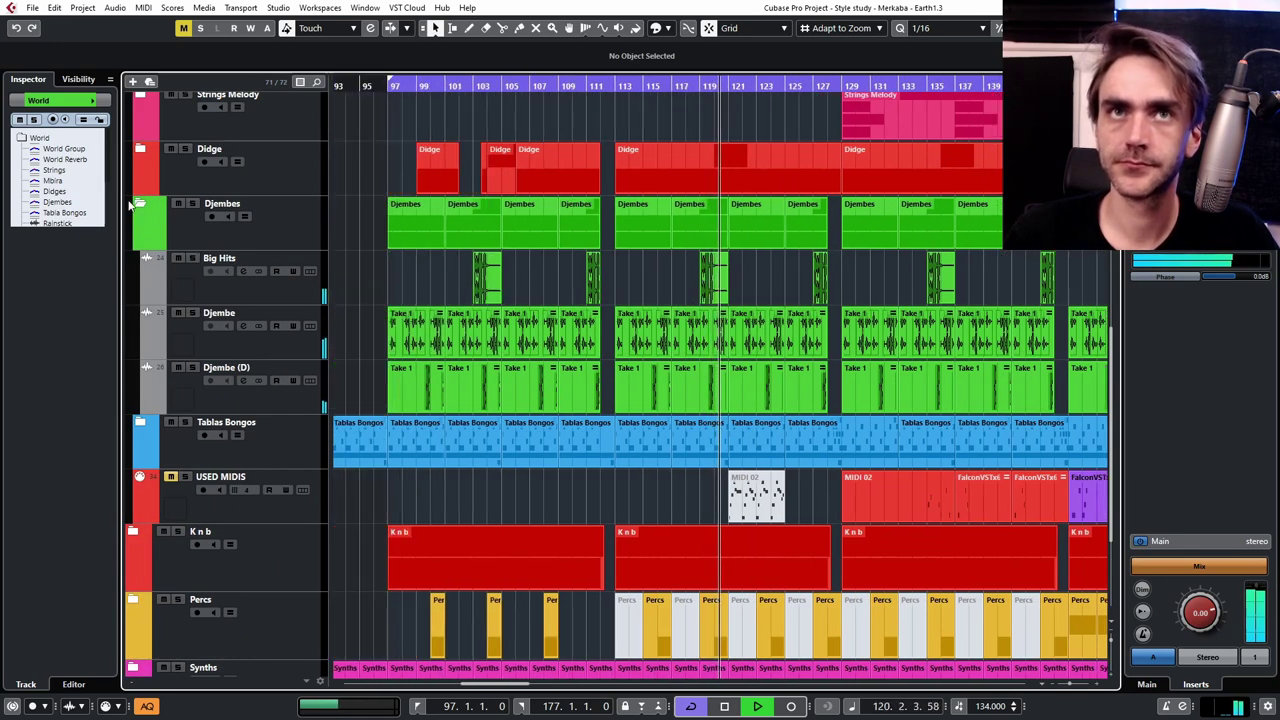
pyautogui.click(142, 205)
pyautogui.click(140, 149)
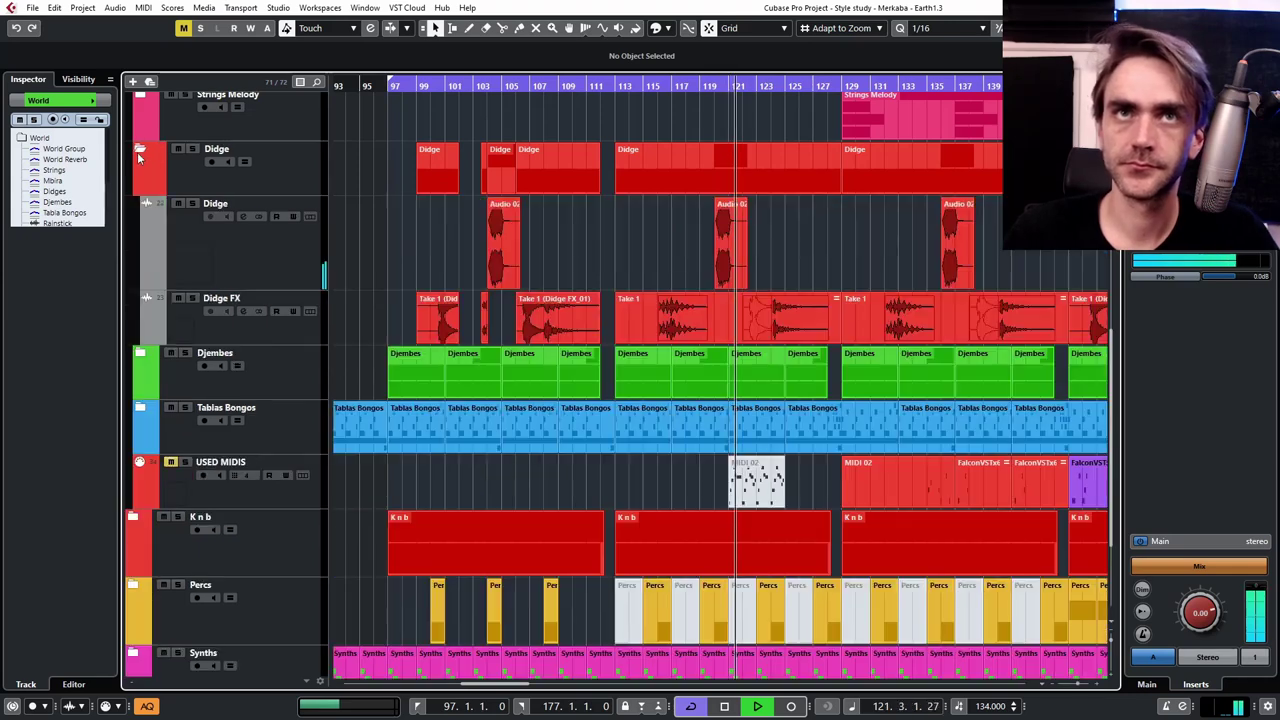
pyautogui.scroll(6, 620, 360)
pyautogui.scroll(-2, 754, 461)
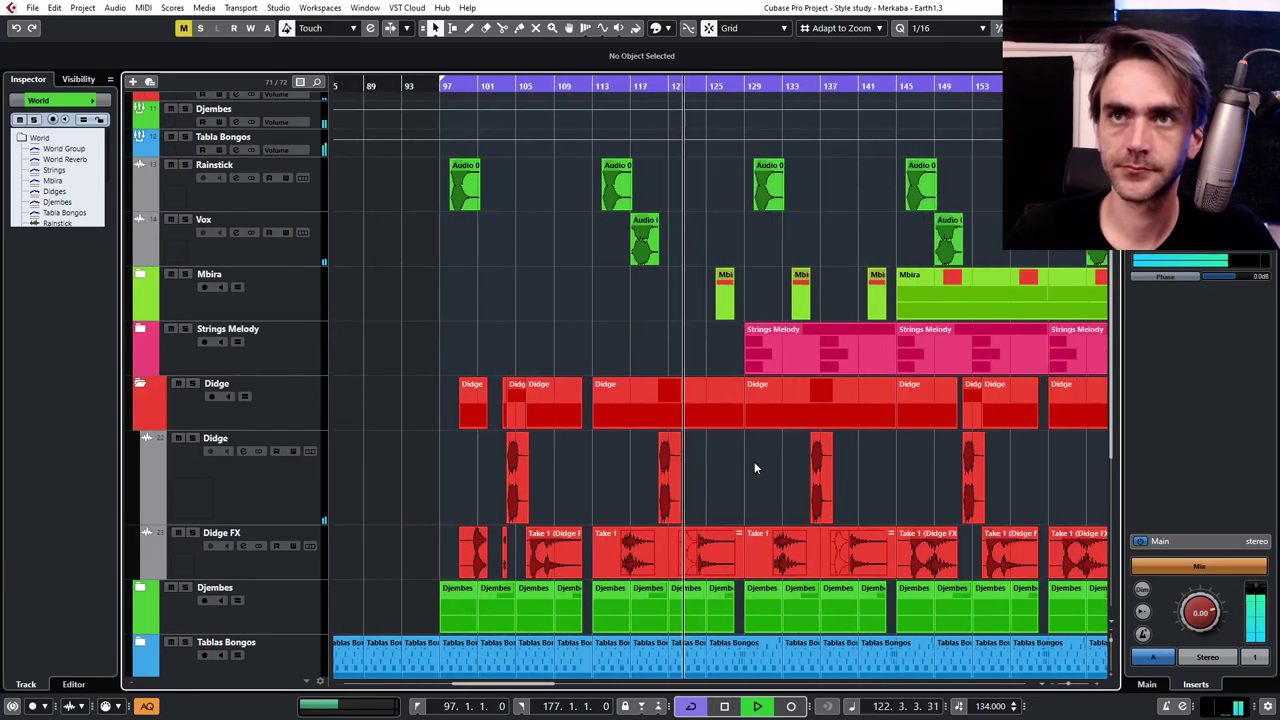
# - Collapse the Didge folder and examine the string layers inside the Strings Melody folder
pyautogui.click(141, 386)
pyautogui.click(150, 355)
pyautogui.click(141, 329)
pyautogui.hscroll(4, 537, 419)
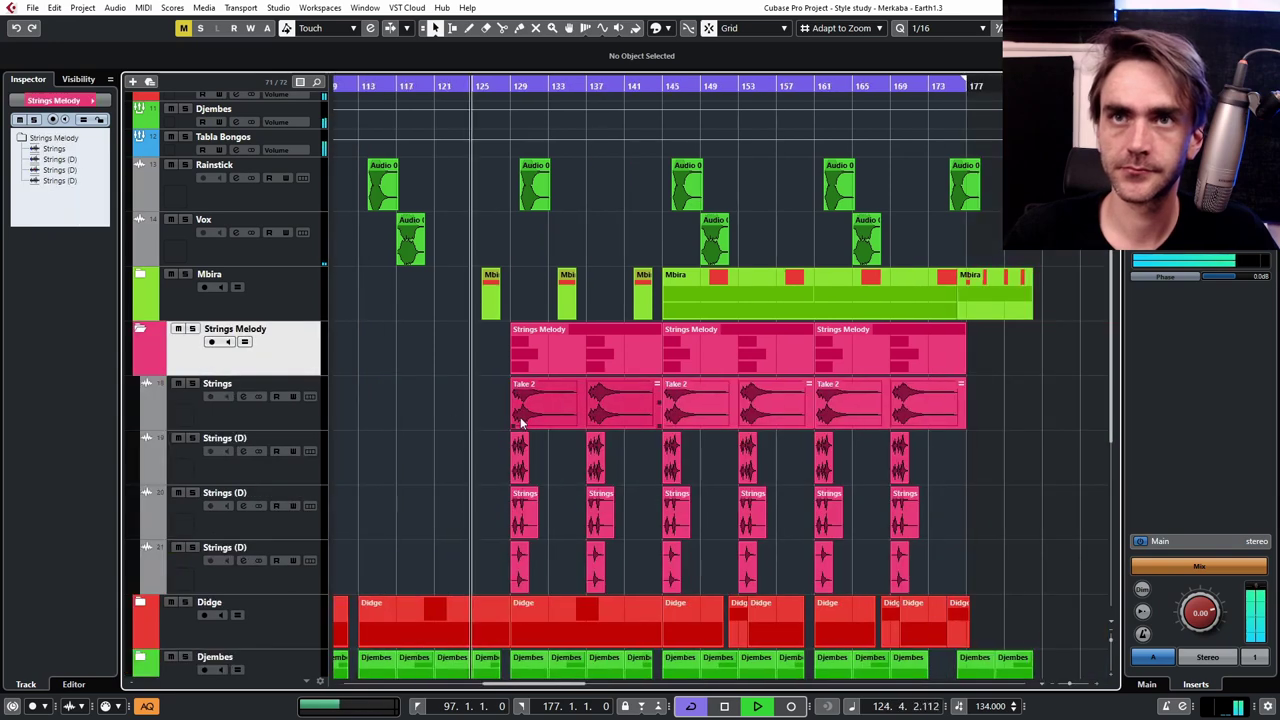
# - Examine the layered string clips from bar 129 onward on the Strings Melody tracks during playback
pyautogui.scroll(5, 550, 461)
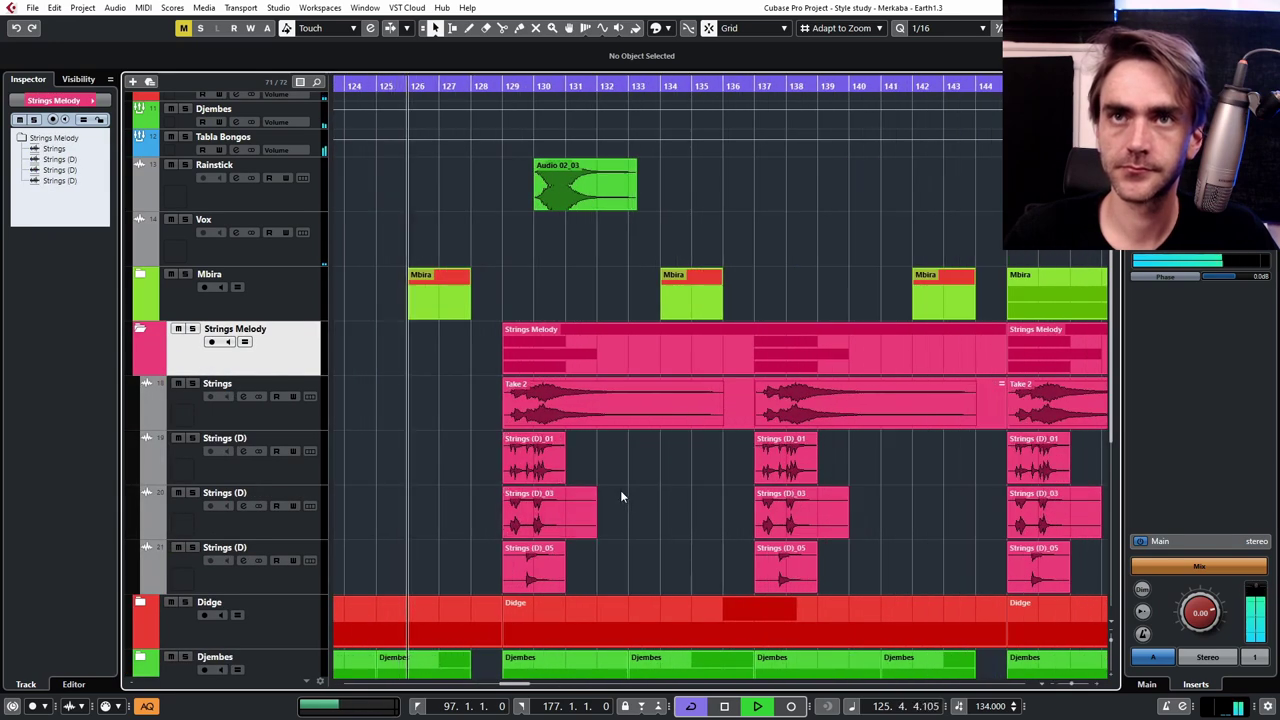
pyautogui.scroll(2, 472, 543)
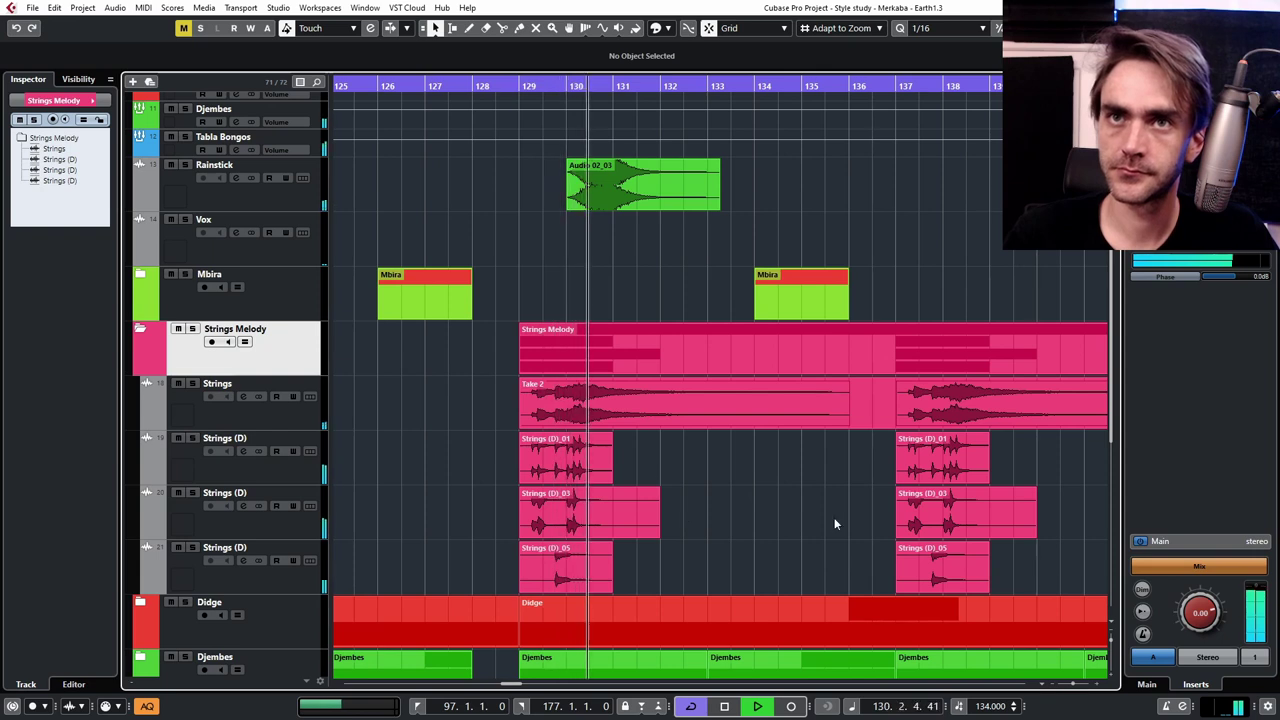
pyautogui.scroll(-1, 864, 479)
pyautogui.scroll(-1, 868, 473)
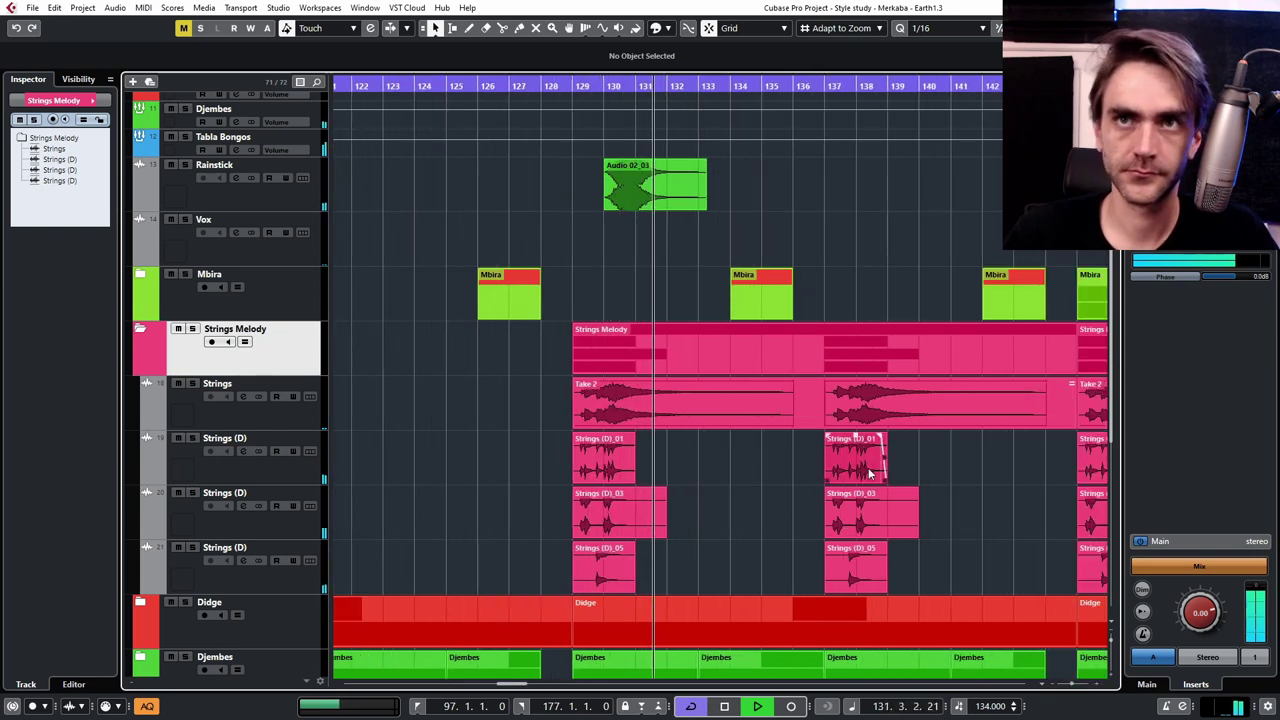
pyautogui.hscroll(2, 864, 470)
pyautogui.hscroll(2, 864, 470)
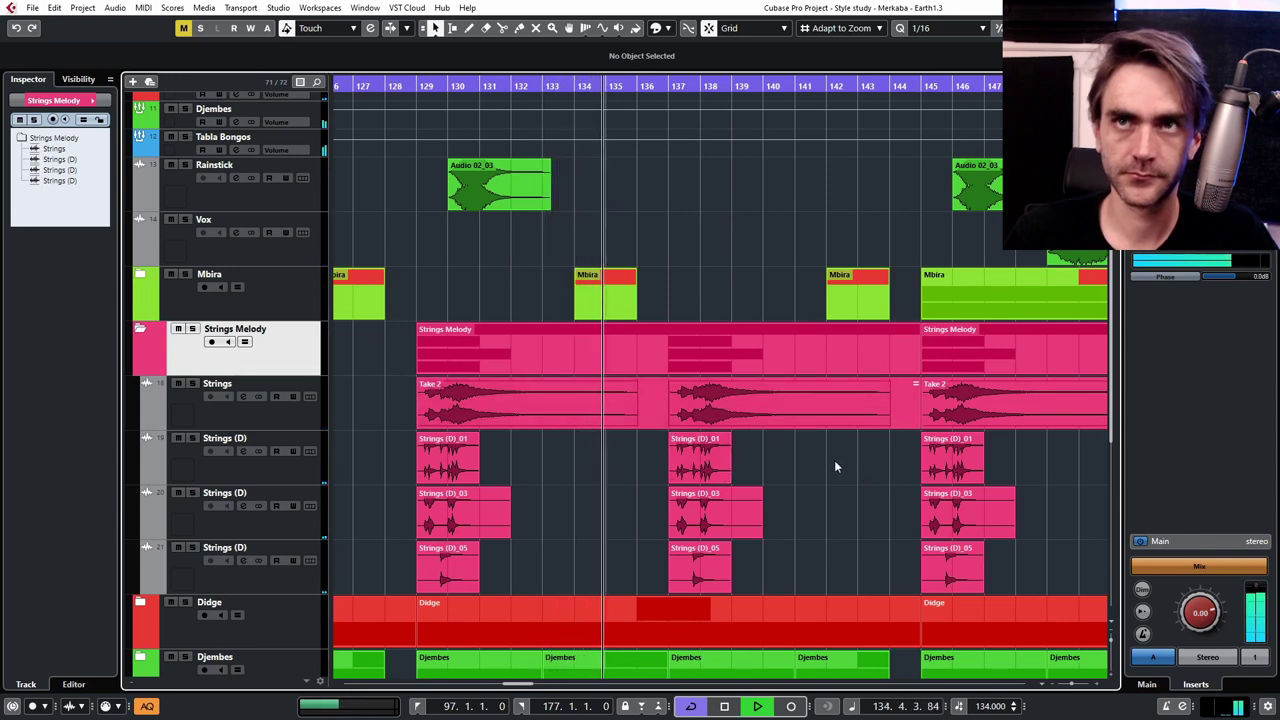
# - Expand the Mbira folder and examine how its clips sit against the string layers
pyautogui.click(141, 274)
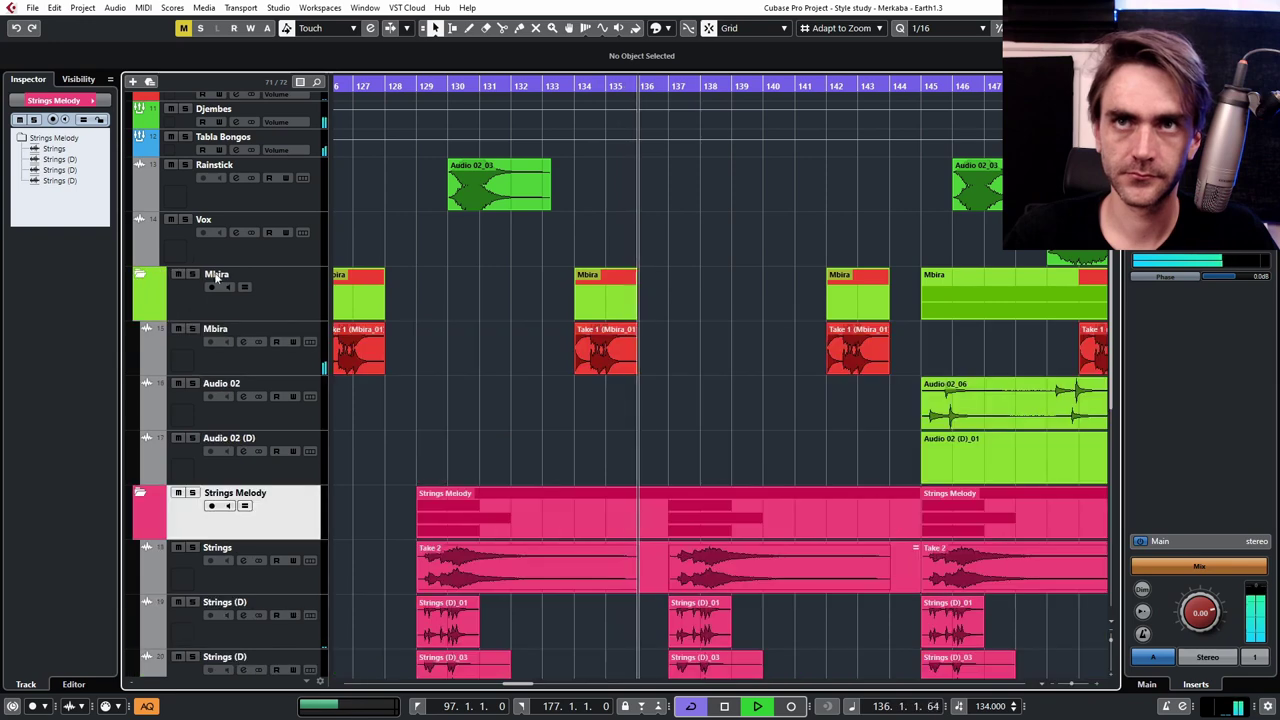
pyautogui.scroll(-1, 541, 328)
pyautogui.hscroll(2, 602, 386)
pyautogui.scroll(-3, 563, 376)
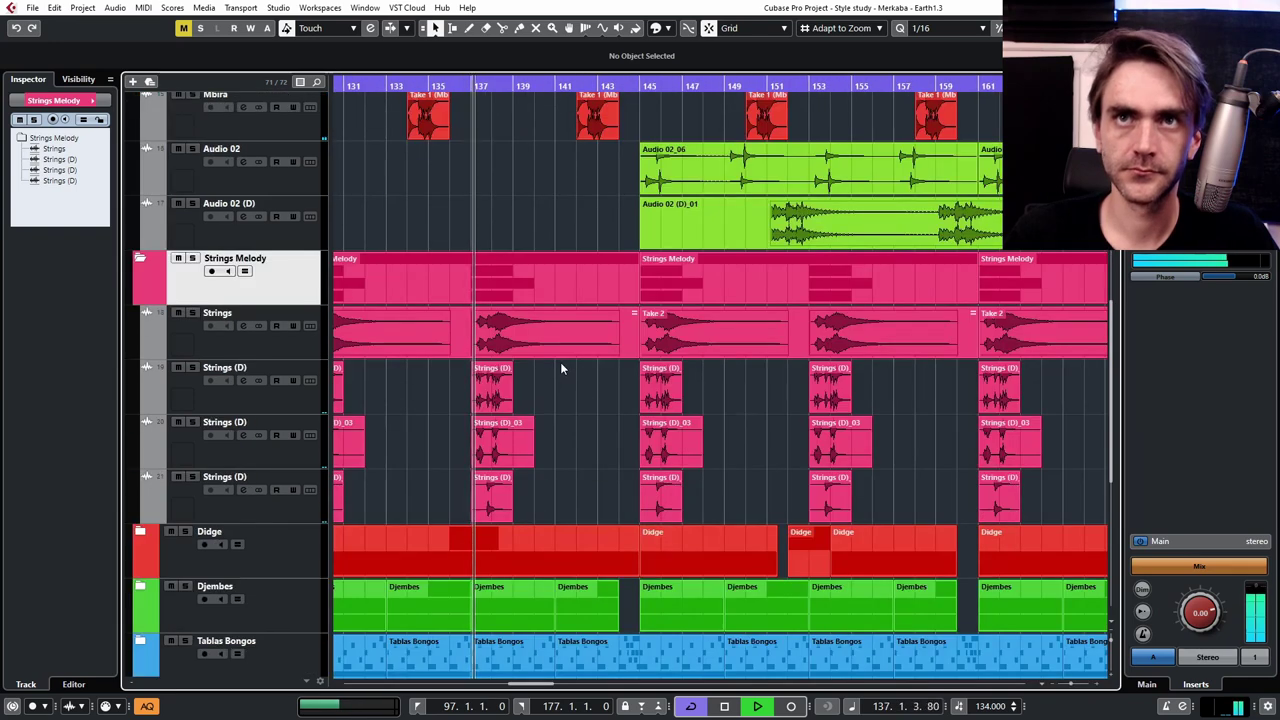
pyautogui.scroll(4, 560, 368)
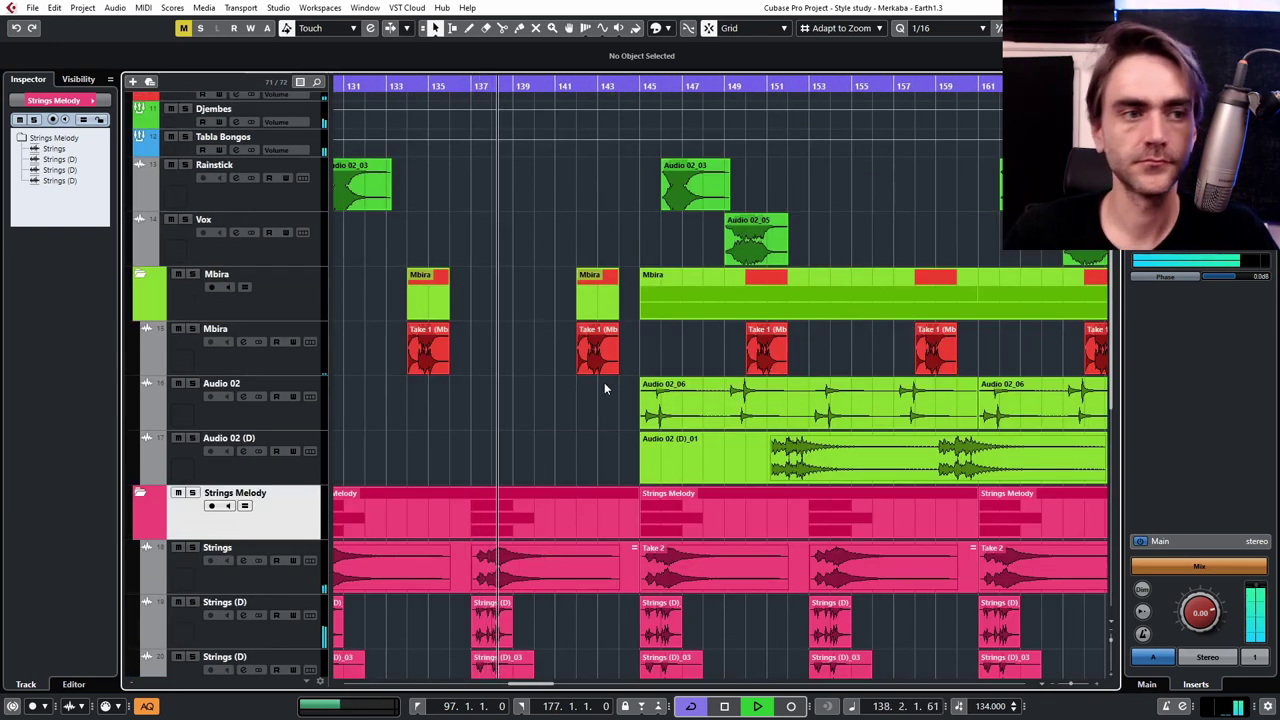
pyautogui.scroll(-2, 572, 450)
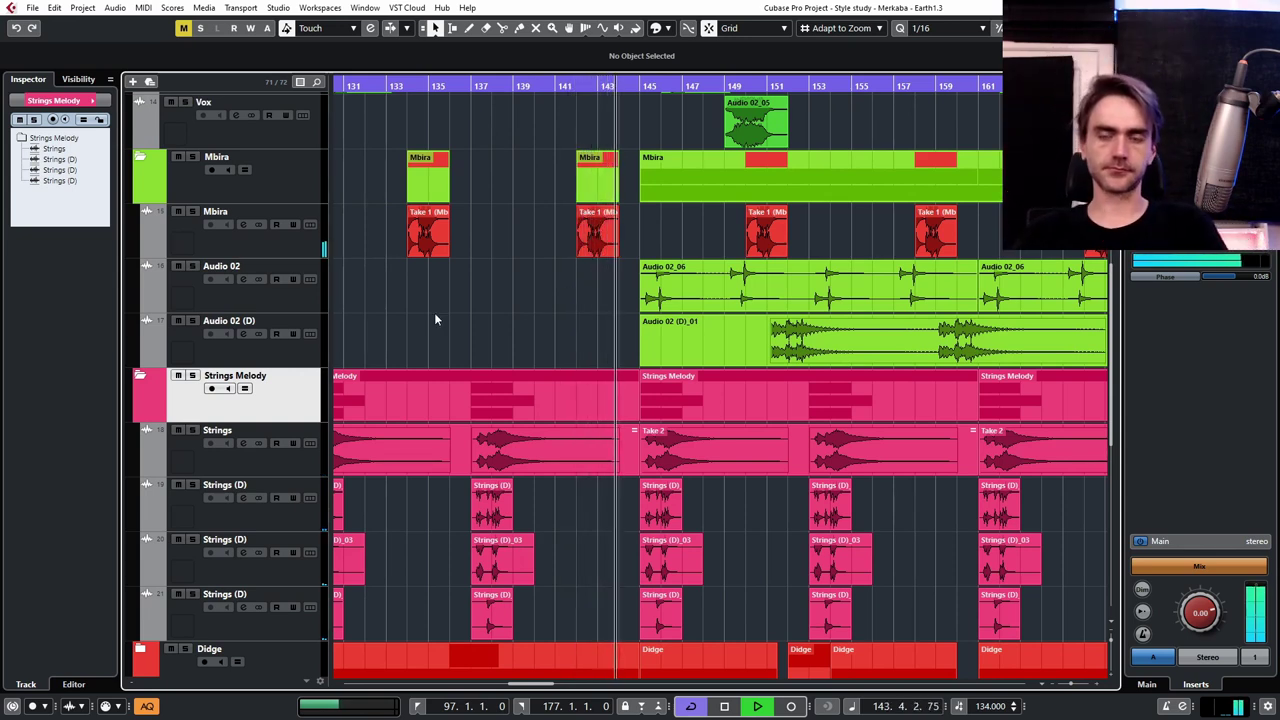
pyautogui.scroll(-1, 903, 393)
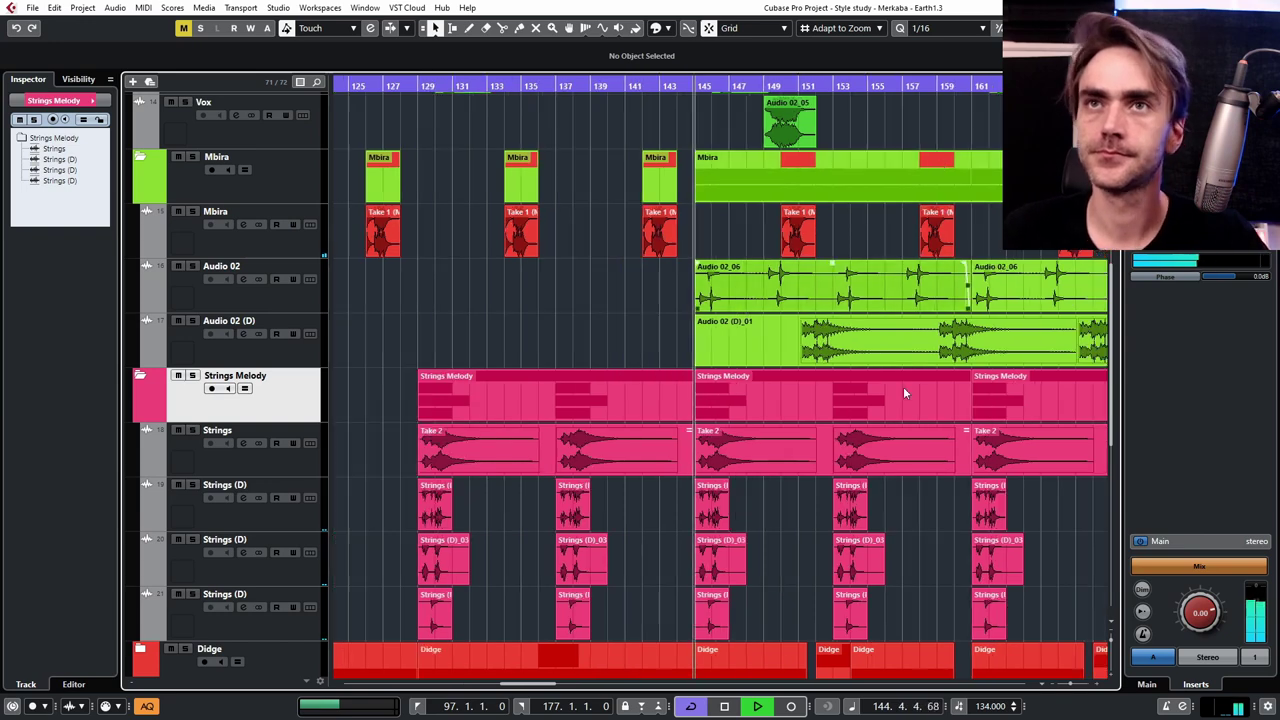
# - Review the Rainstick, Vox, Mbira and Strings Melody arrangement through to bar 177 while playback continues
pyautogui.scroll(3, 858, 536)
pyautogui.scroll(-2, 848, 543)
pyautogui.scroll(-3, 862, 529)
pyautogui.hscroll(1, 861, 527)
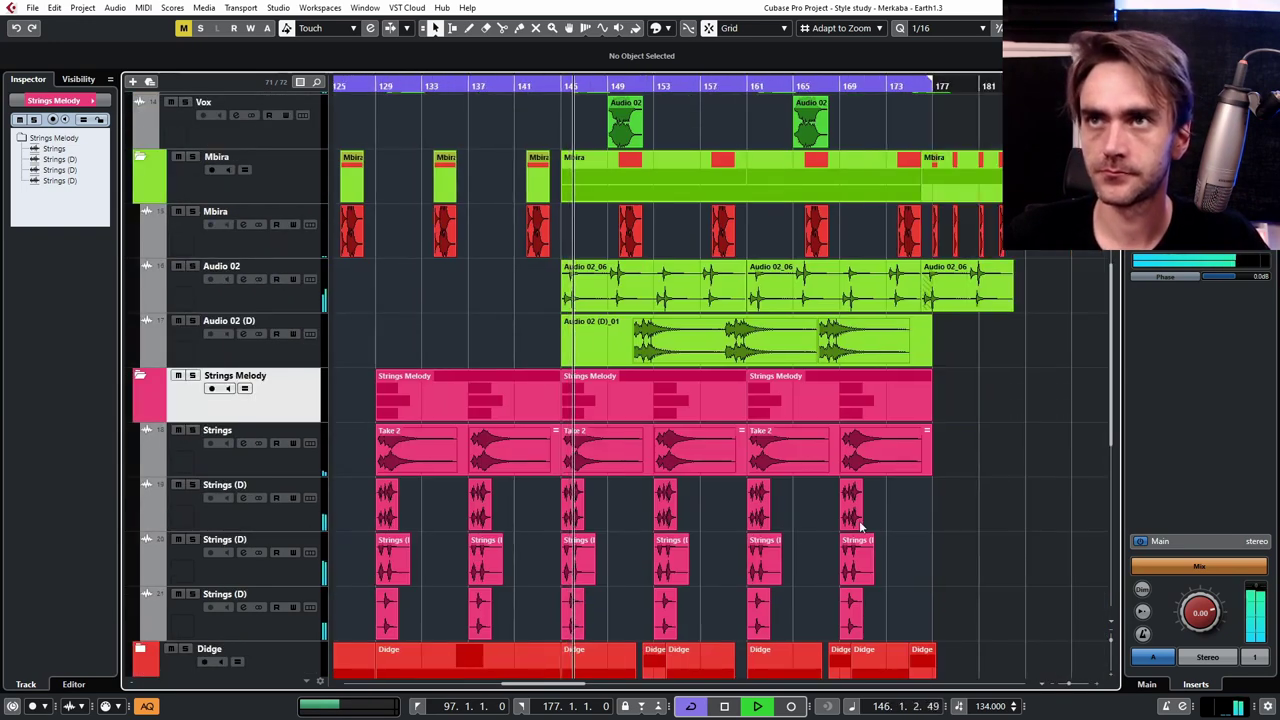
pyautogui.scroll(2, 860, 527)
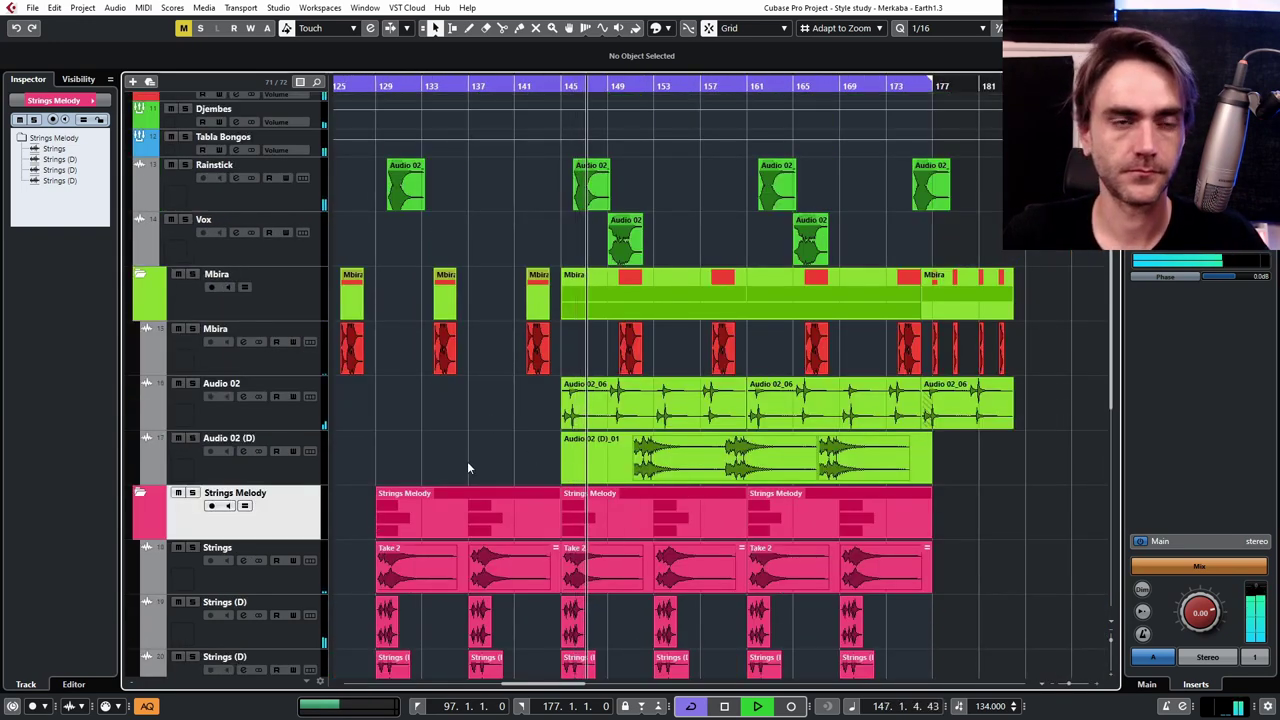
pyautogui.hscroll(-3, 540, 408)
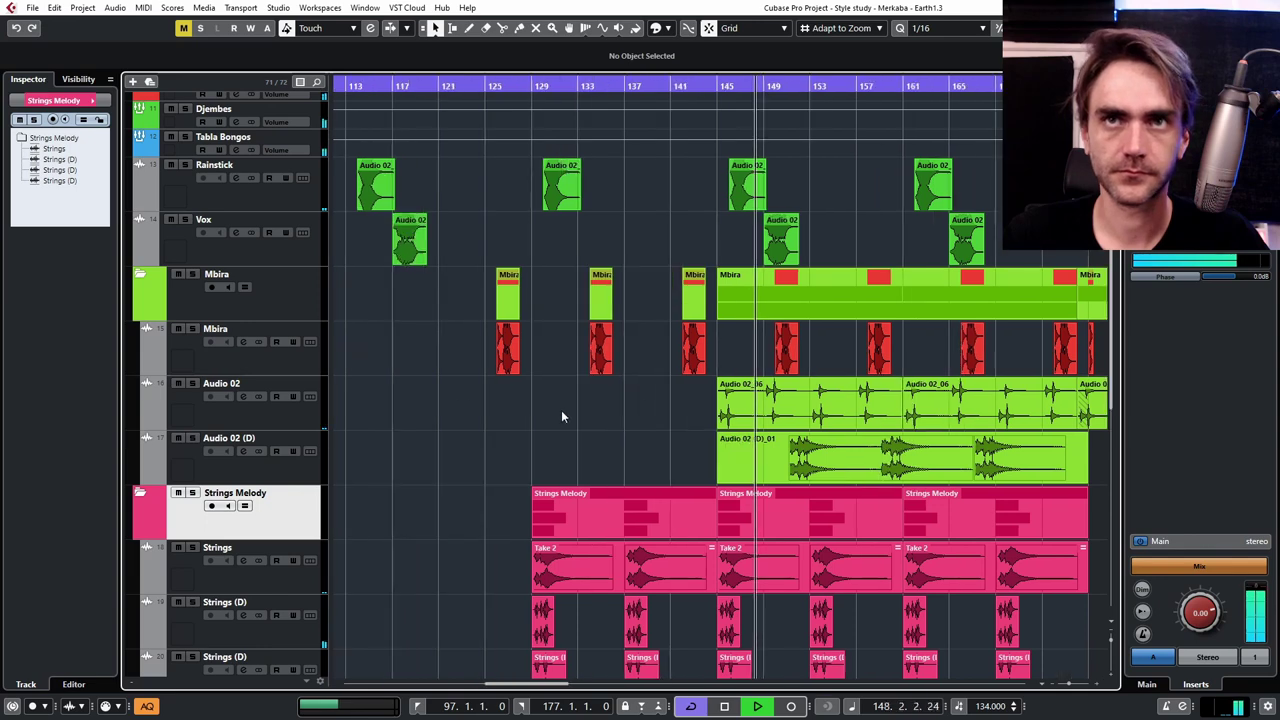
pyautogui.scroll(5, 555, 440)
pyautogui.scroll(-6, 620, 500)
pyautogui.scroll(4, 672, 480)
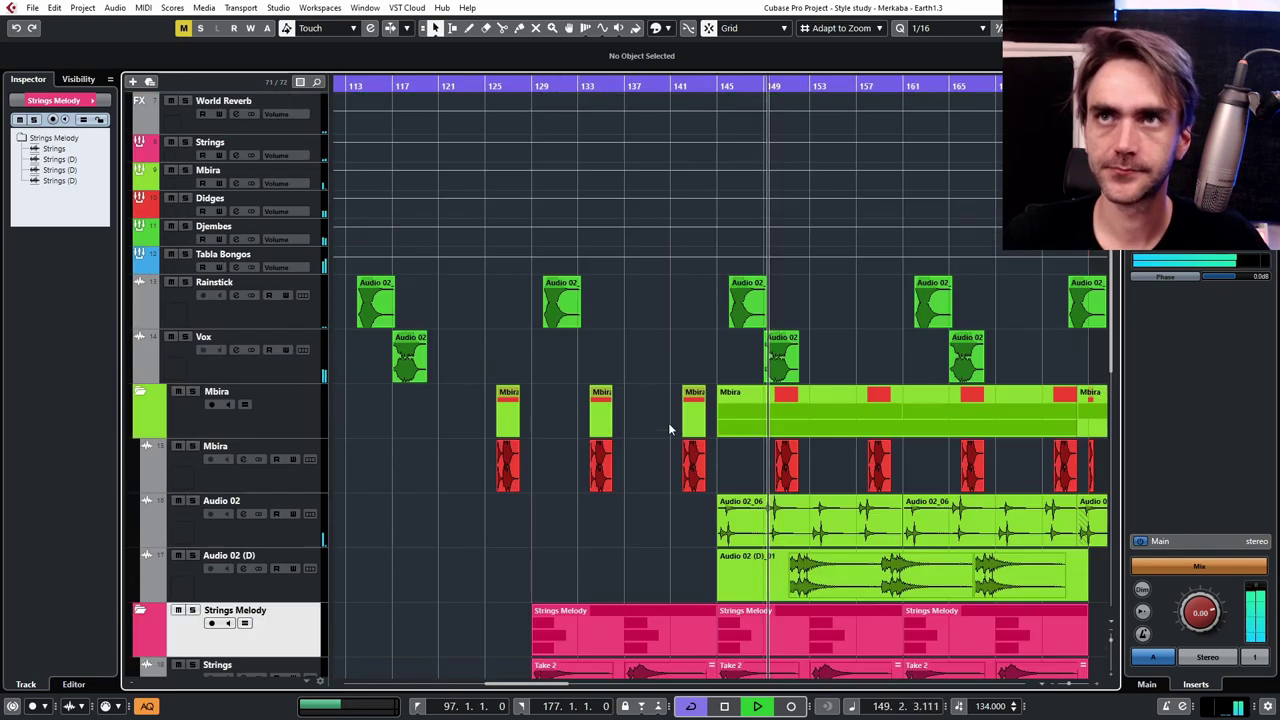
pyautogui.scroll(-1, 682, 418)
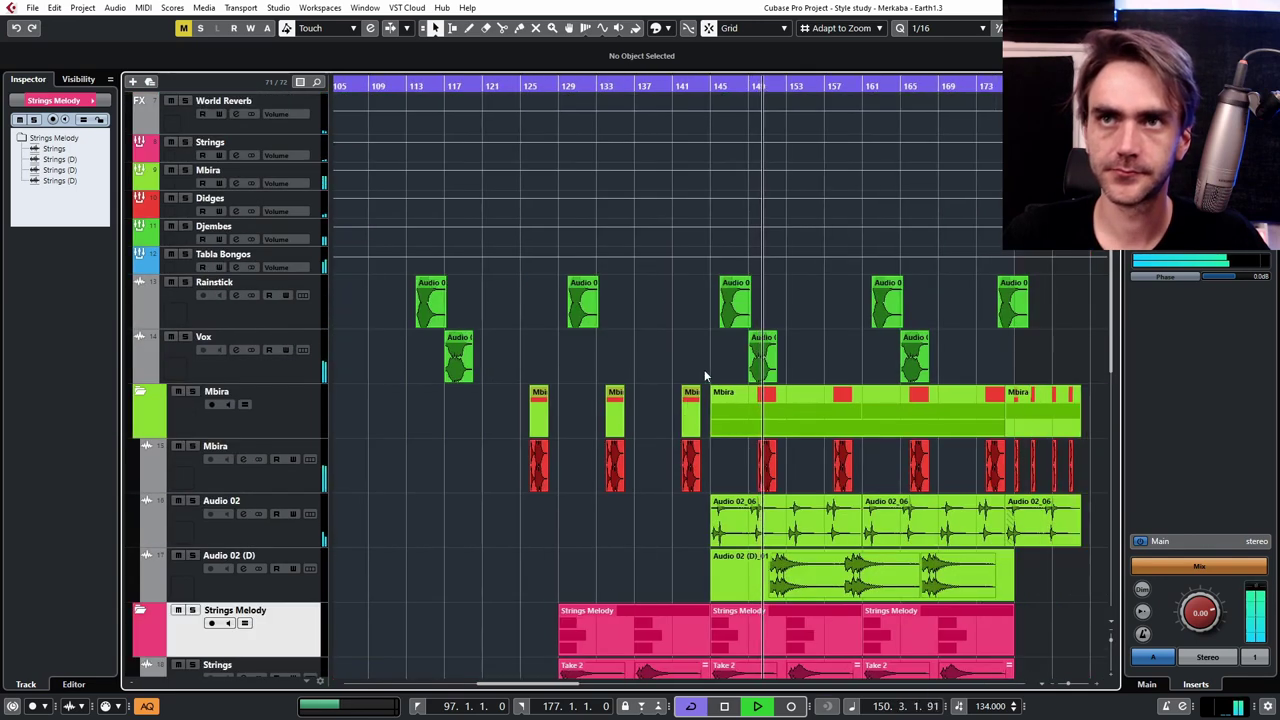
pyautogui.scroll(-2, 625, 350)
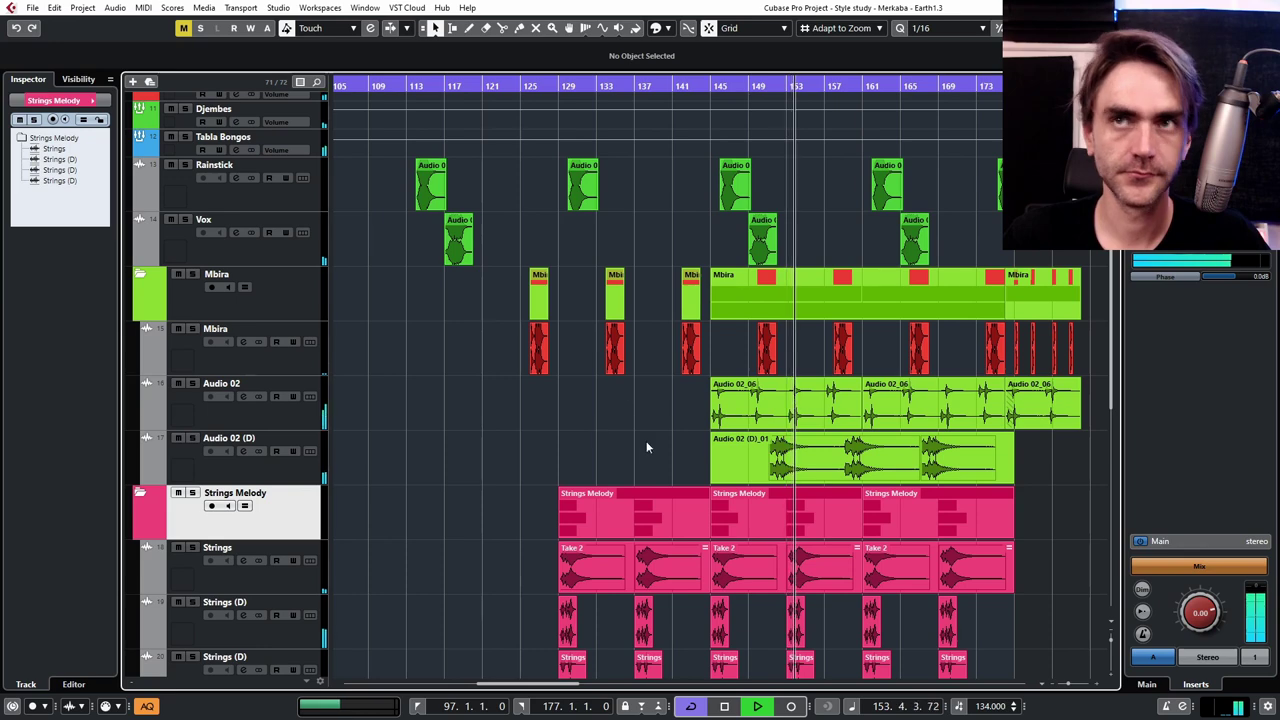
pyautogui.scroll(-2, 660, 445)
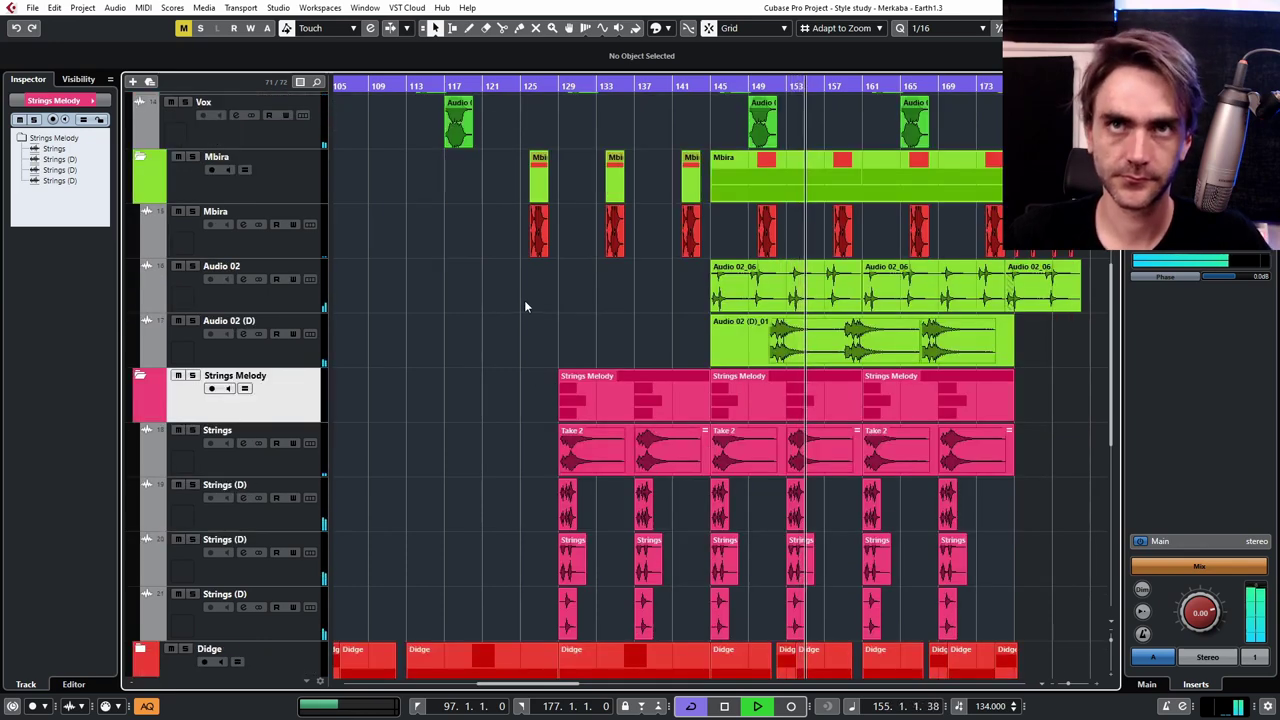
pyautogui.scroll(4, 538, 297)
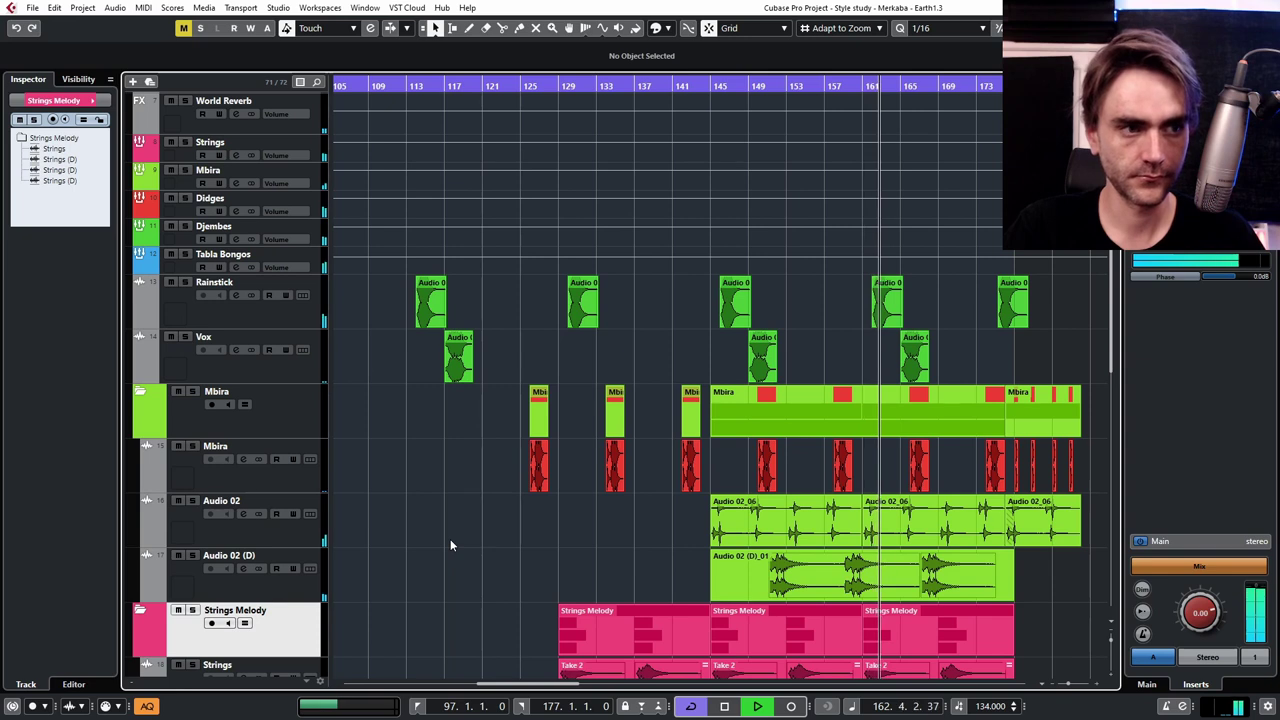
# - Stop playback, collapse the Mbira and Strings Melody folders, and review the World folder's group channels and subfolders
pyautogui.press('space')
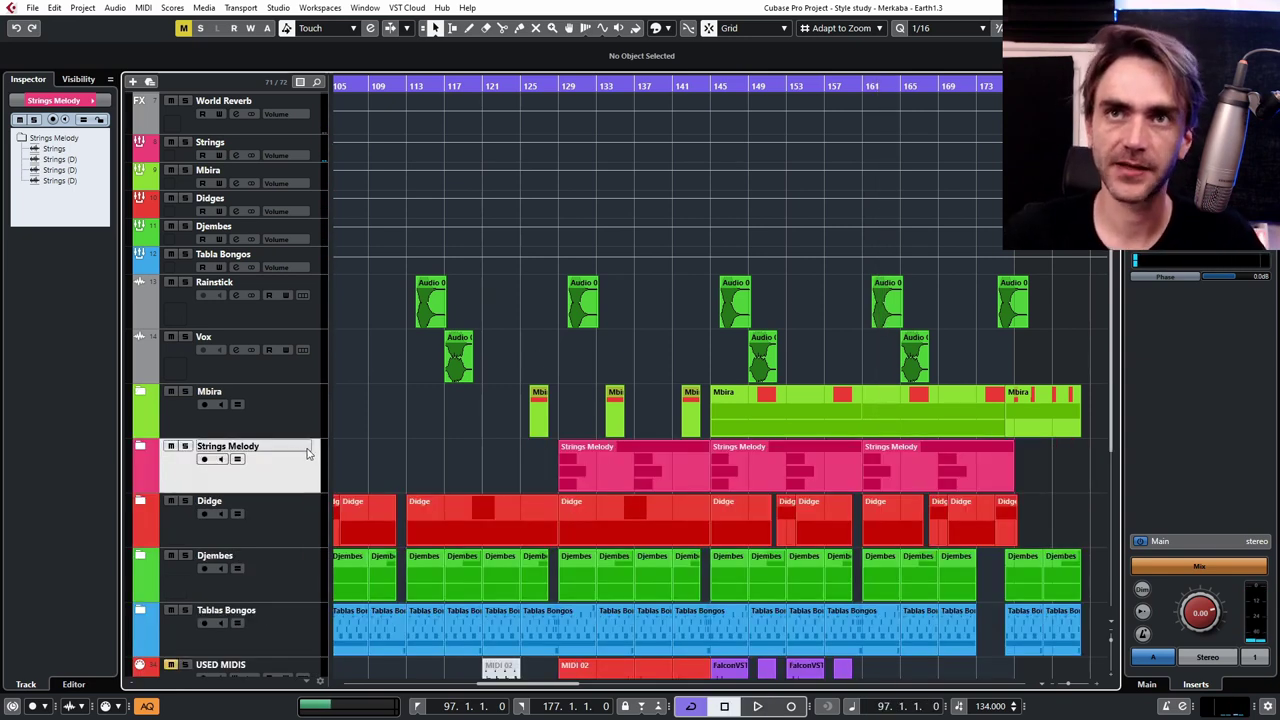
pyautogui.hscroll(-4, 483, 450)
pyautogui.scroll(3, 532, 461)
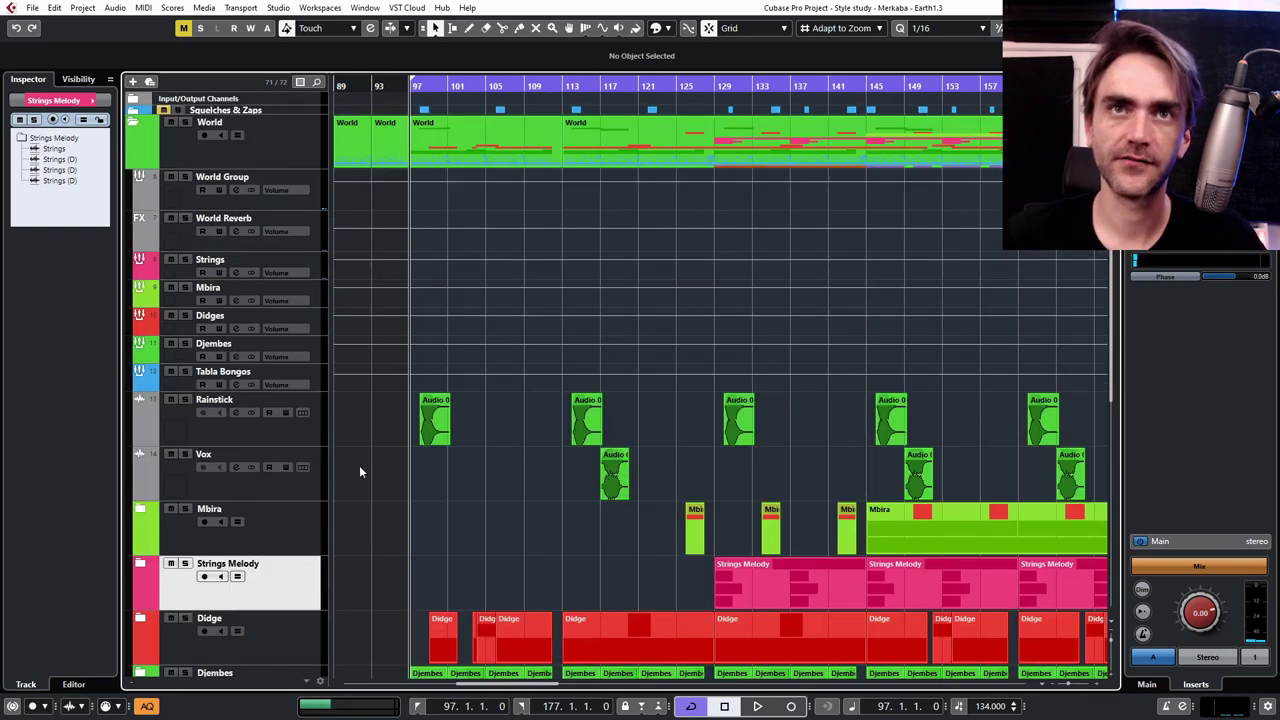
pyautogui.scroll(-3, 515, 471)
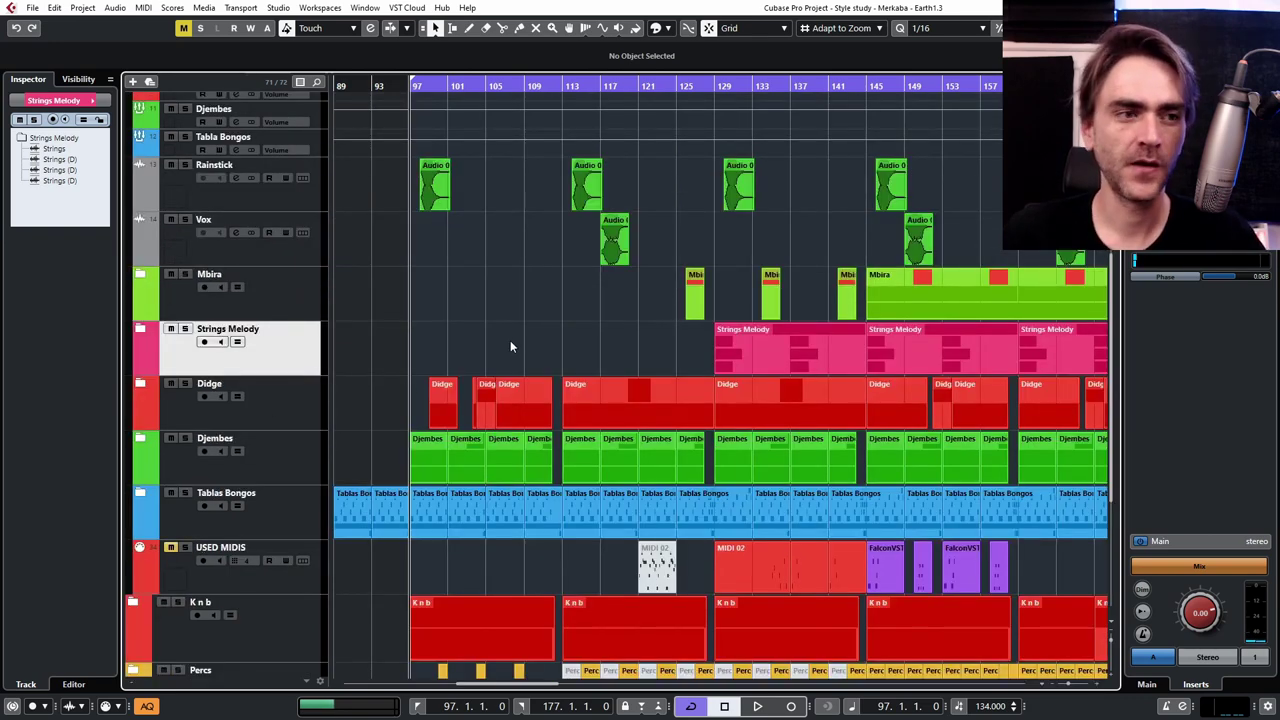
pyautogui.scroll(3, 510, 344)
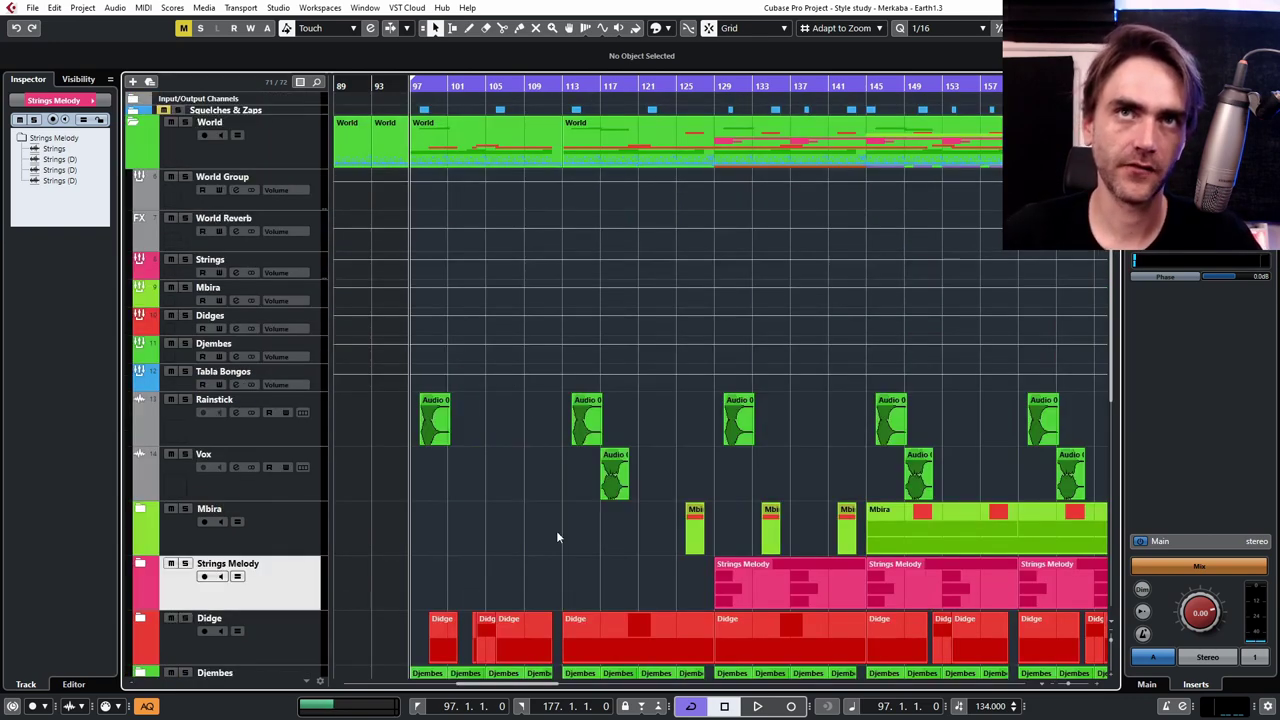
pyautogui.scroll(-3, 380, 343)
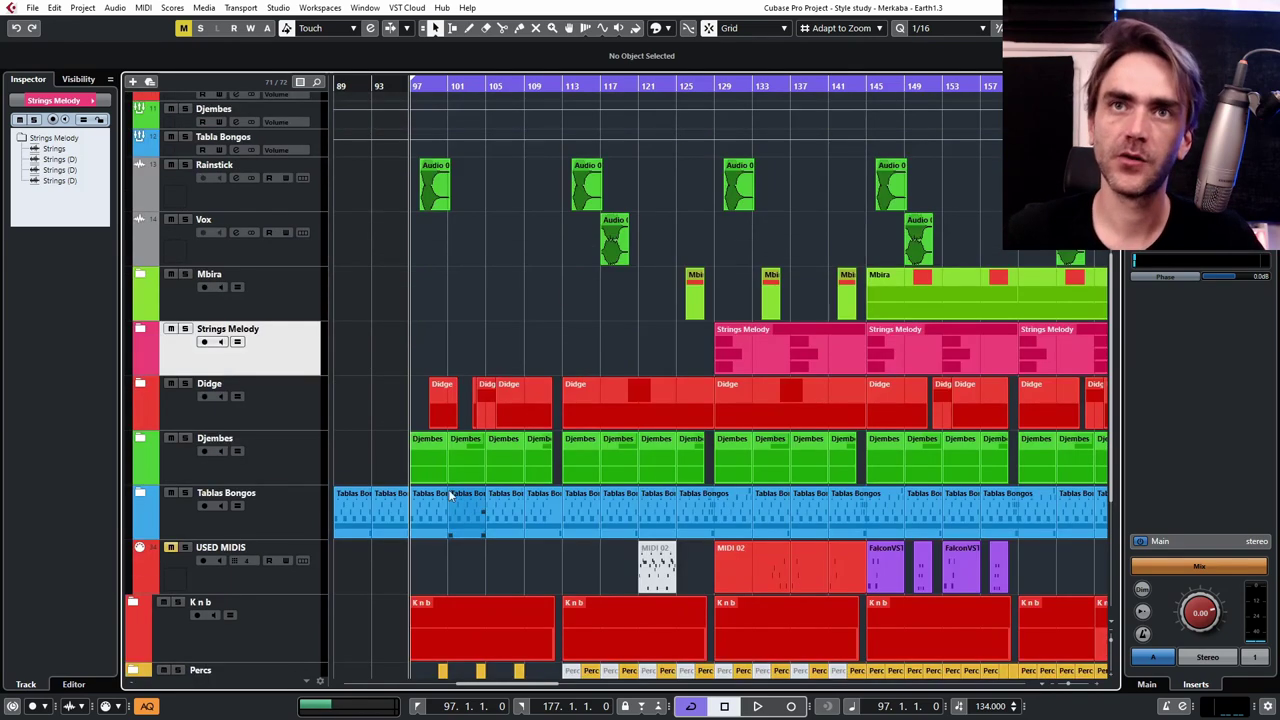
# - Expand the Didge folder, examine its Didge and Didge FX tracks, and collapse it again
pyautogui.click(263, 416)
pyautogui.click(141, 386)
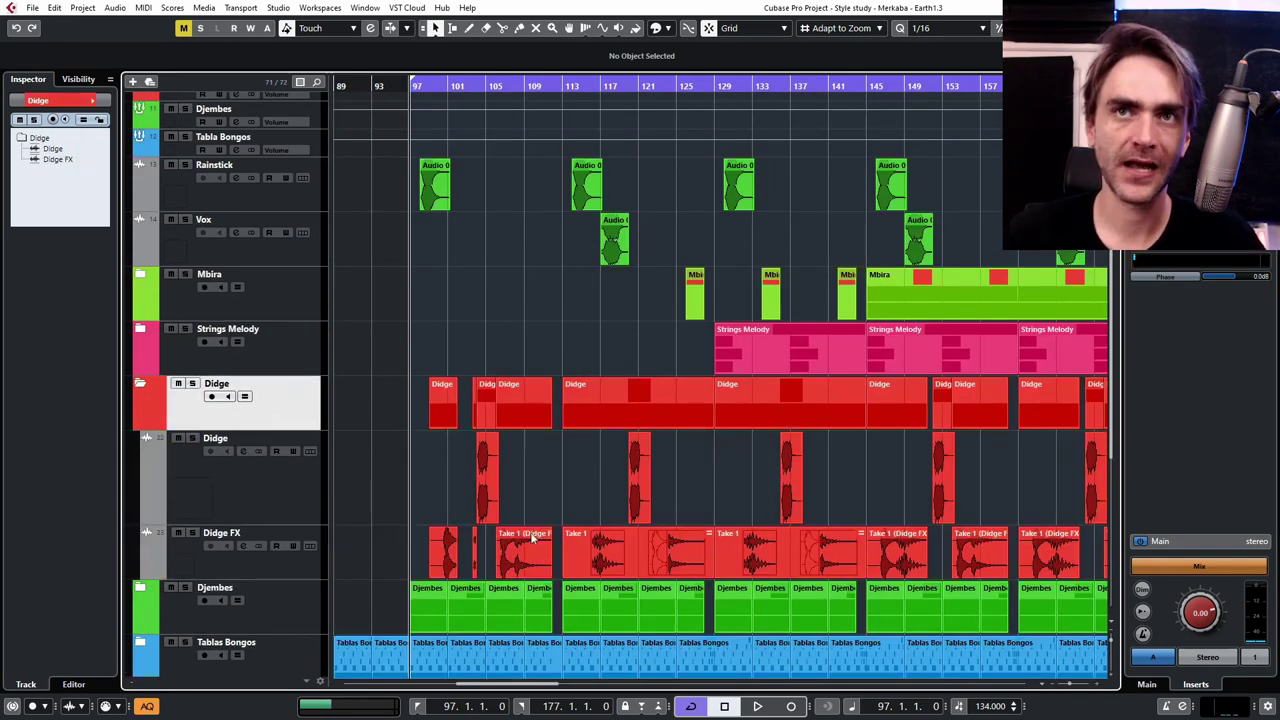
pyautogui.scroll(-2, 540, 508)
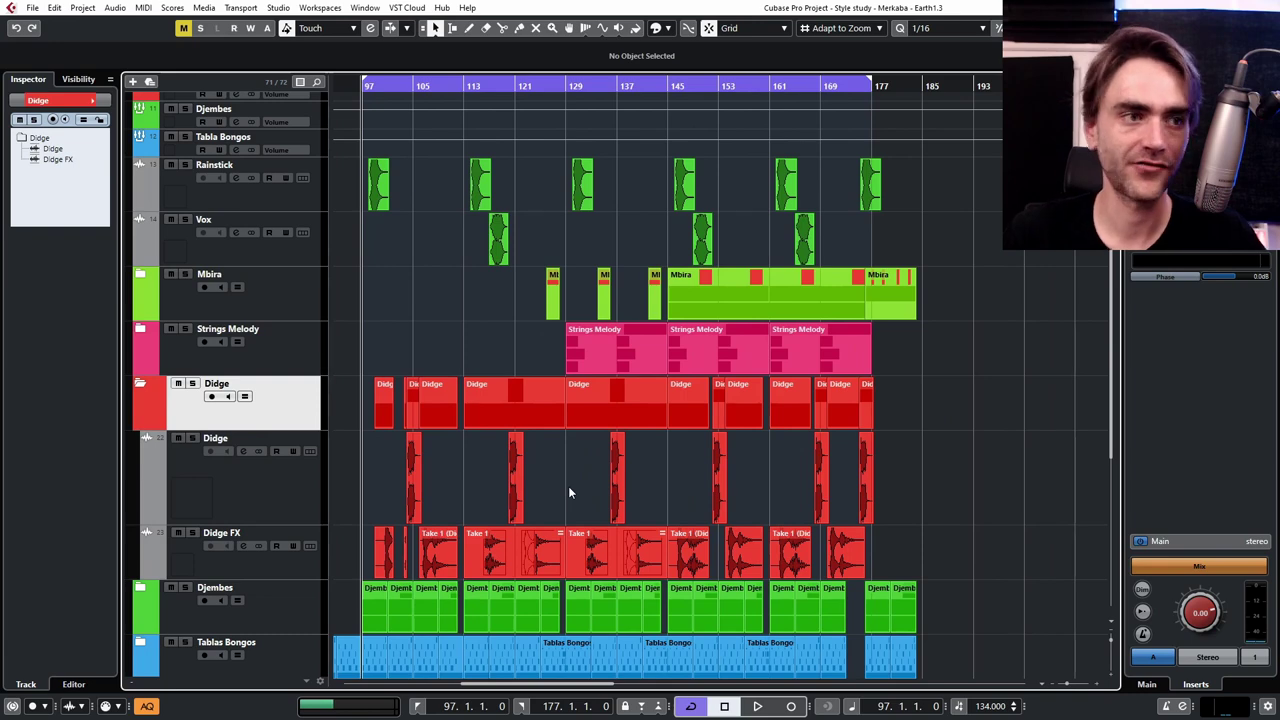
pyautogui.click(140, 383)
# - Expand the Strings Melody folder and set the loop range from bar 129 to bar 133
pyautogui.click(192, 367)
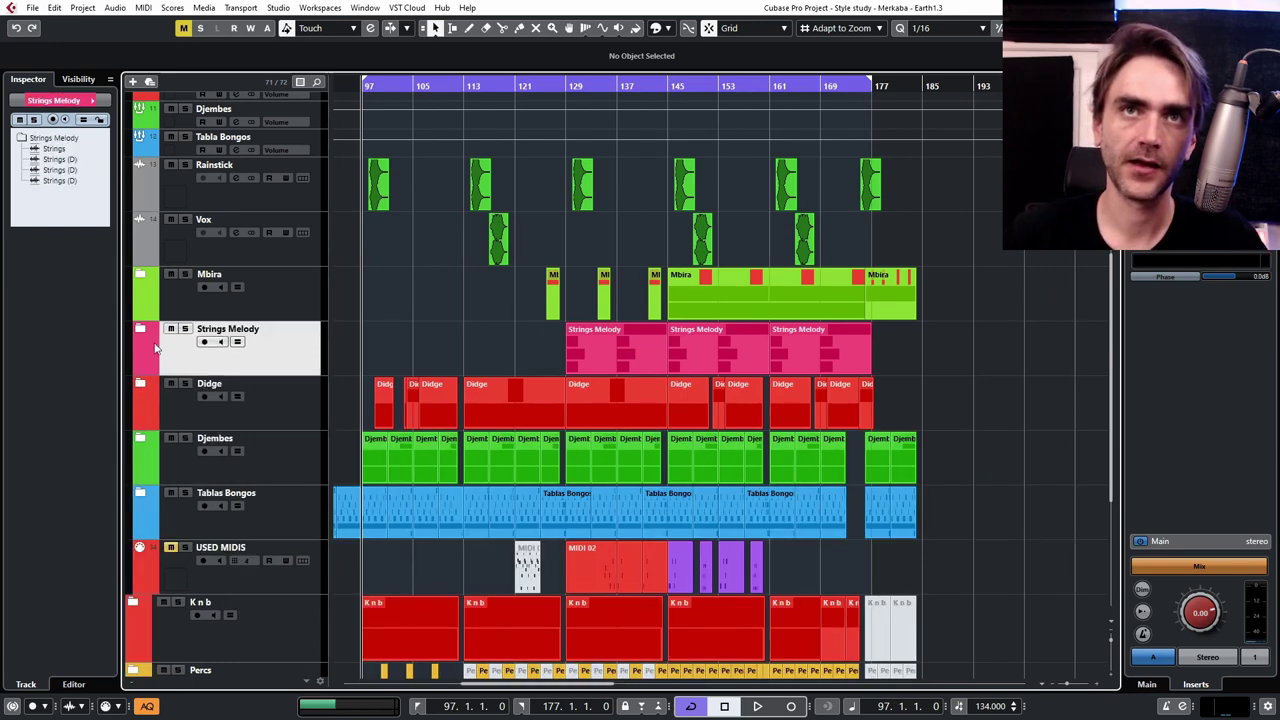
pyautogui.click(139, 329)
pyautogui.press('h')
pyautogui.click(566, 414)
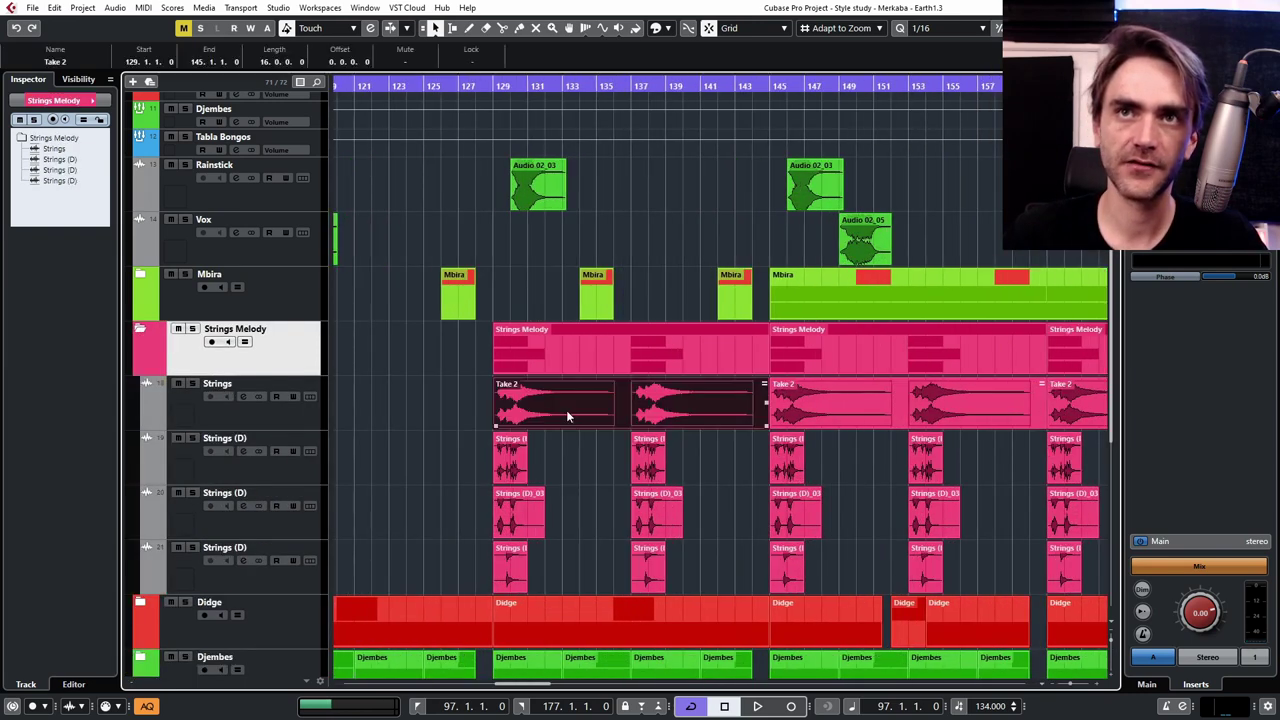
pyautogui.press('g')
pyautogui.click(493, 88)
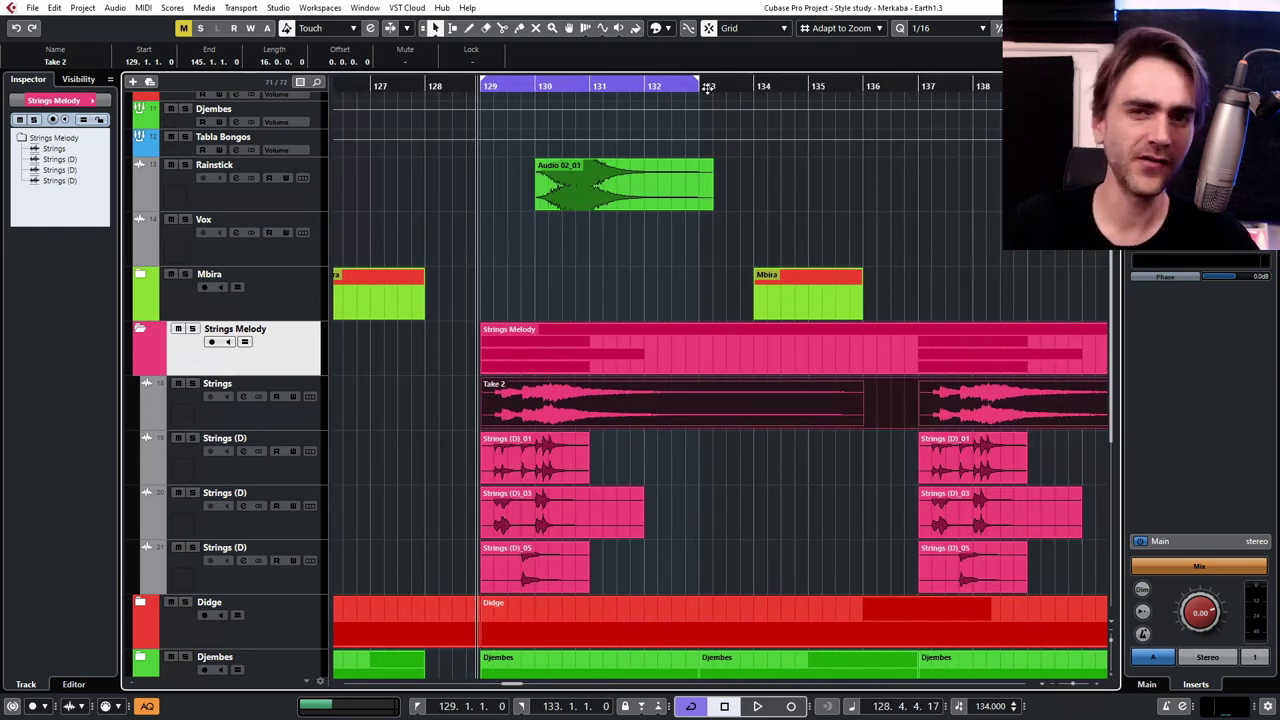
# - Open the Falcon MIDI clip at bar 145 on the USED MIDIS track, inspect its notes, and close the editor
pyautogui.scroll(4, 805, 385)
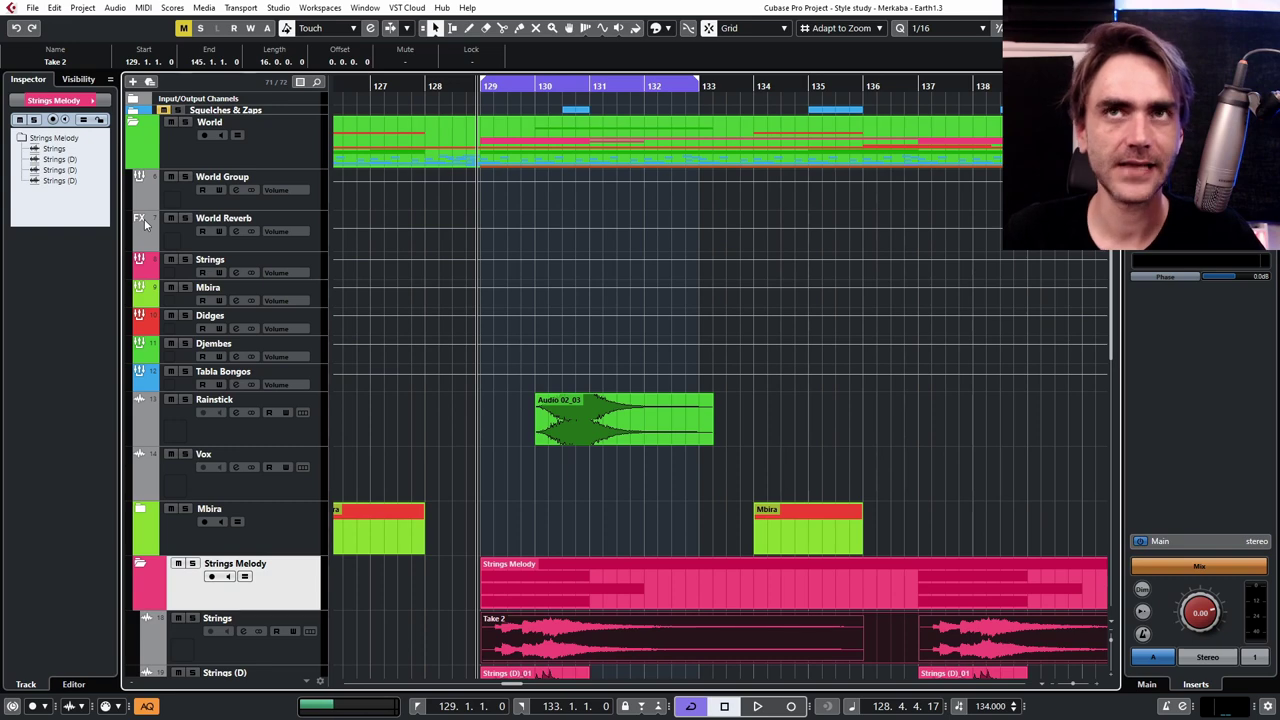
pyautogui.click(370, 124)
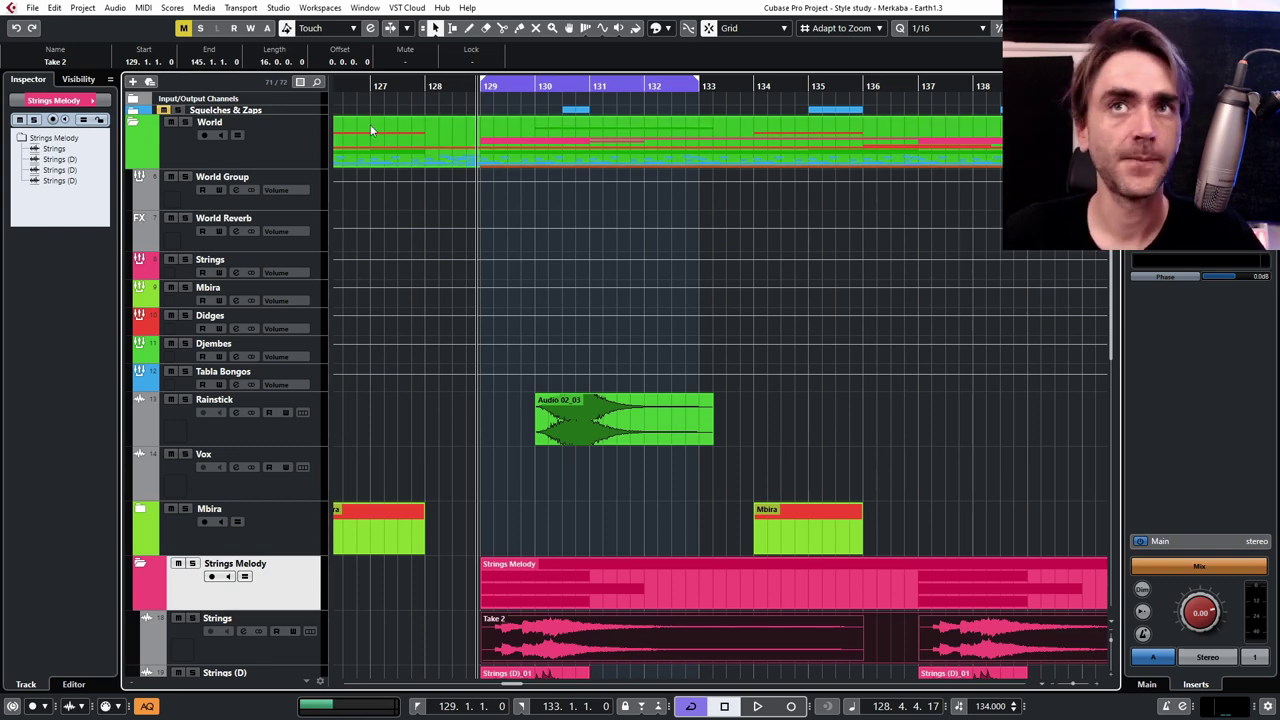
pyautogui.scroll(-8, 592, 370)
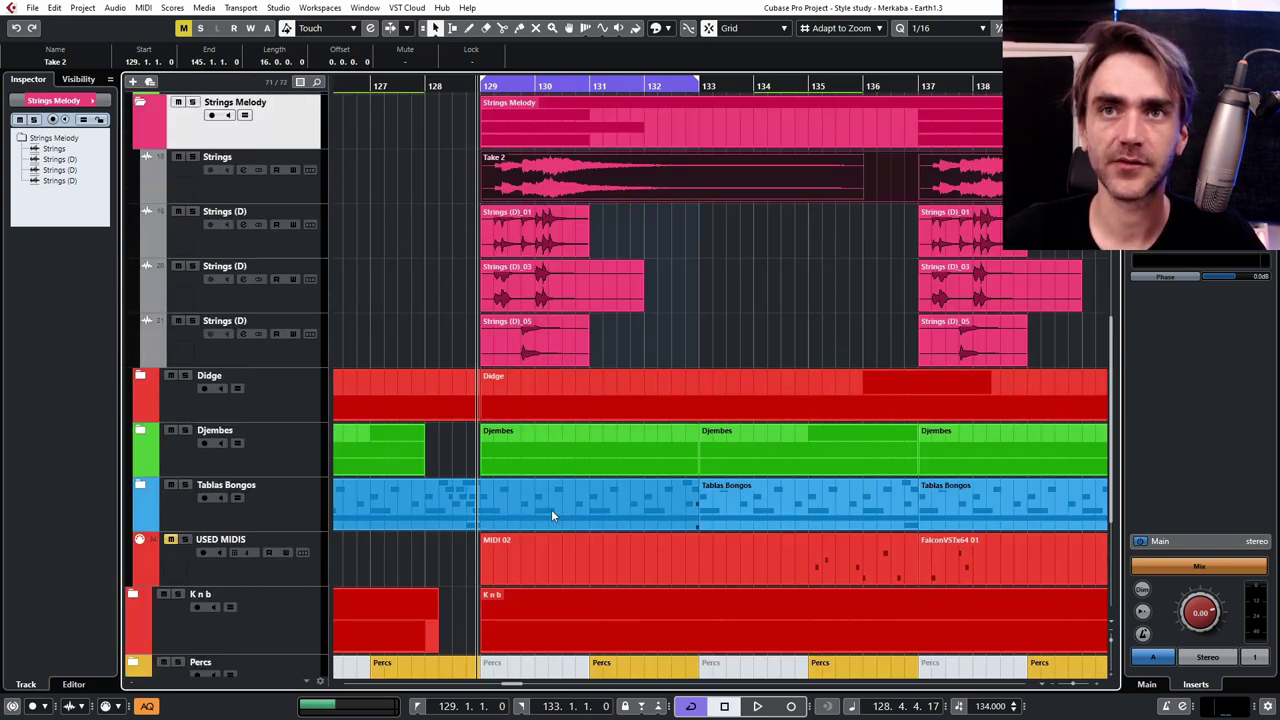
pyautogui.click(582, 568)
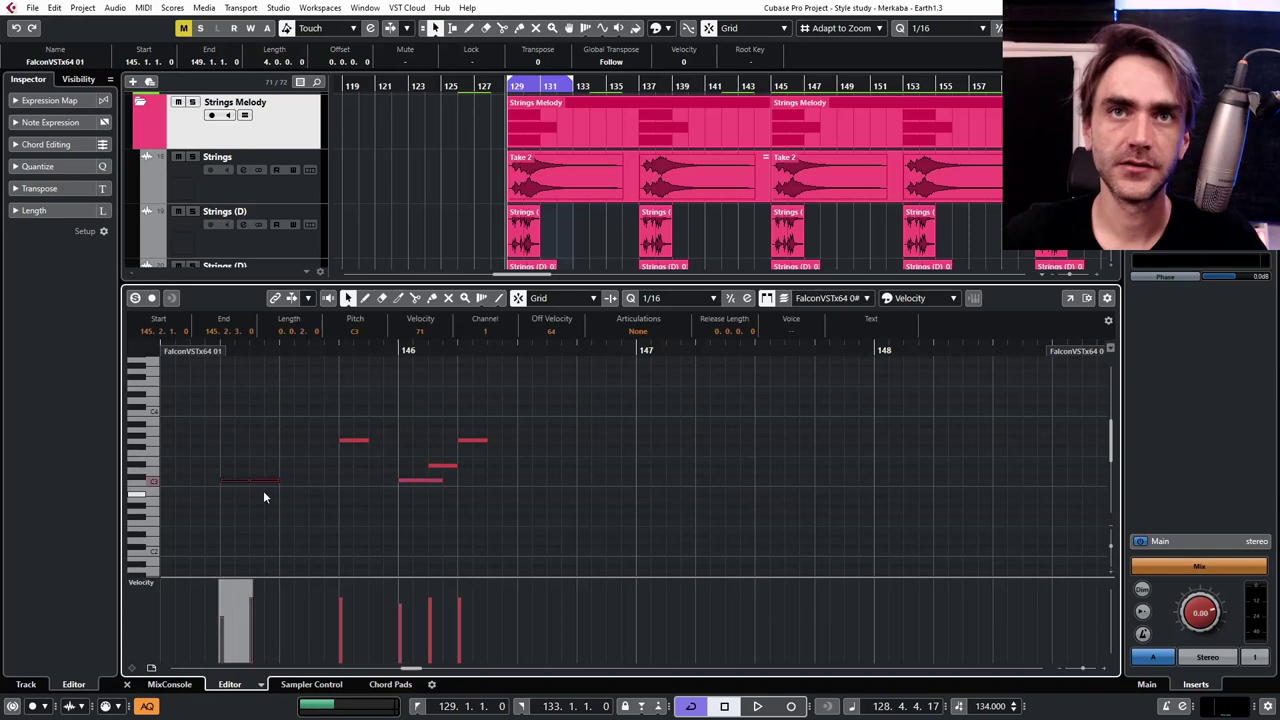
pyautogui.click(264, 482)
pyautogui.click(350, 440)
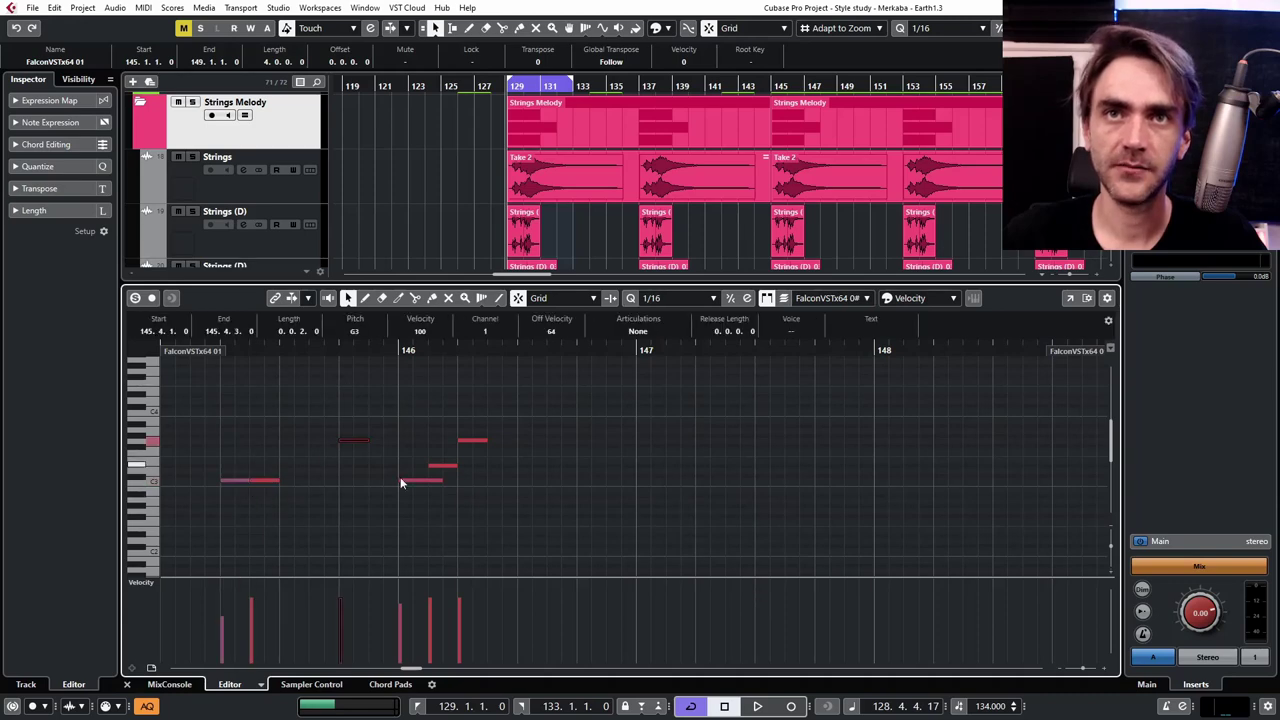
pyautogui.click(403, 482)
pyautogui.click(480, 433)
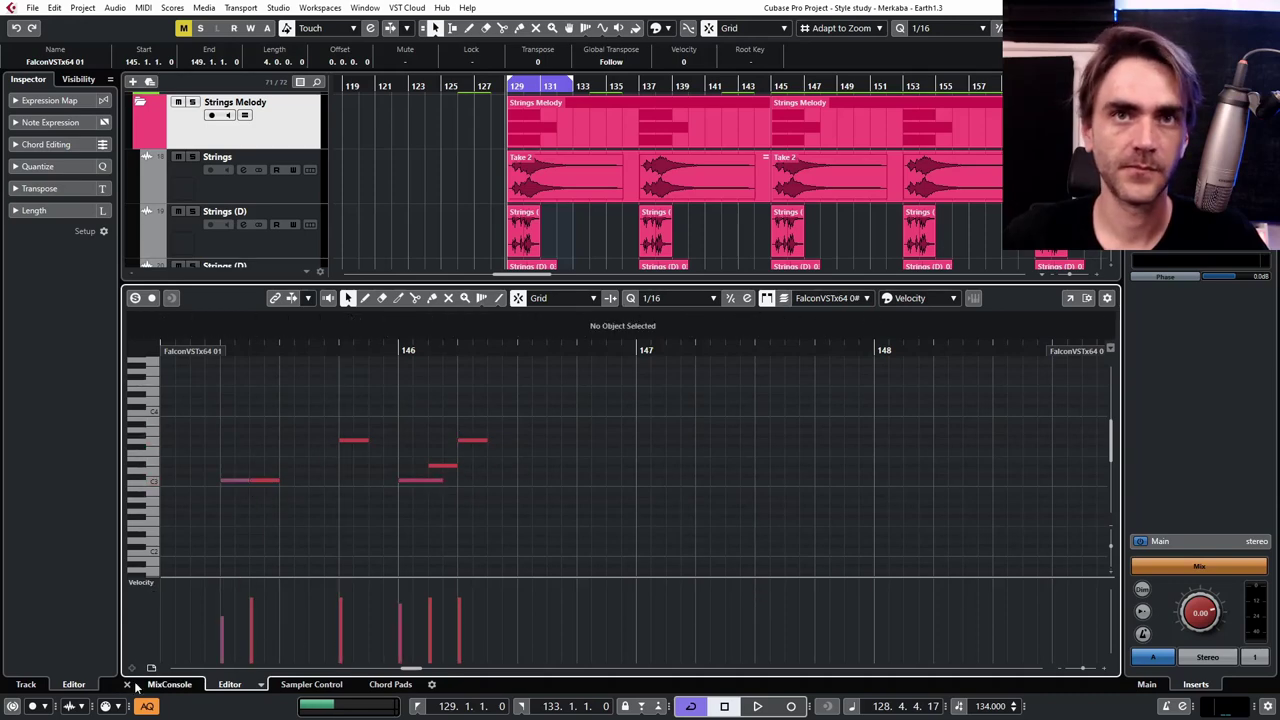
pyautogui.click(130, 684)
# - Select the Mbira clip at bar 126 and expand the Mbira folder to view its layers above the strings
pyautogui.scroll(6, 725, 347)
pyautogui.click(487, 407)
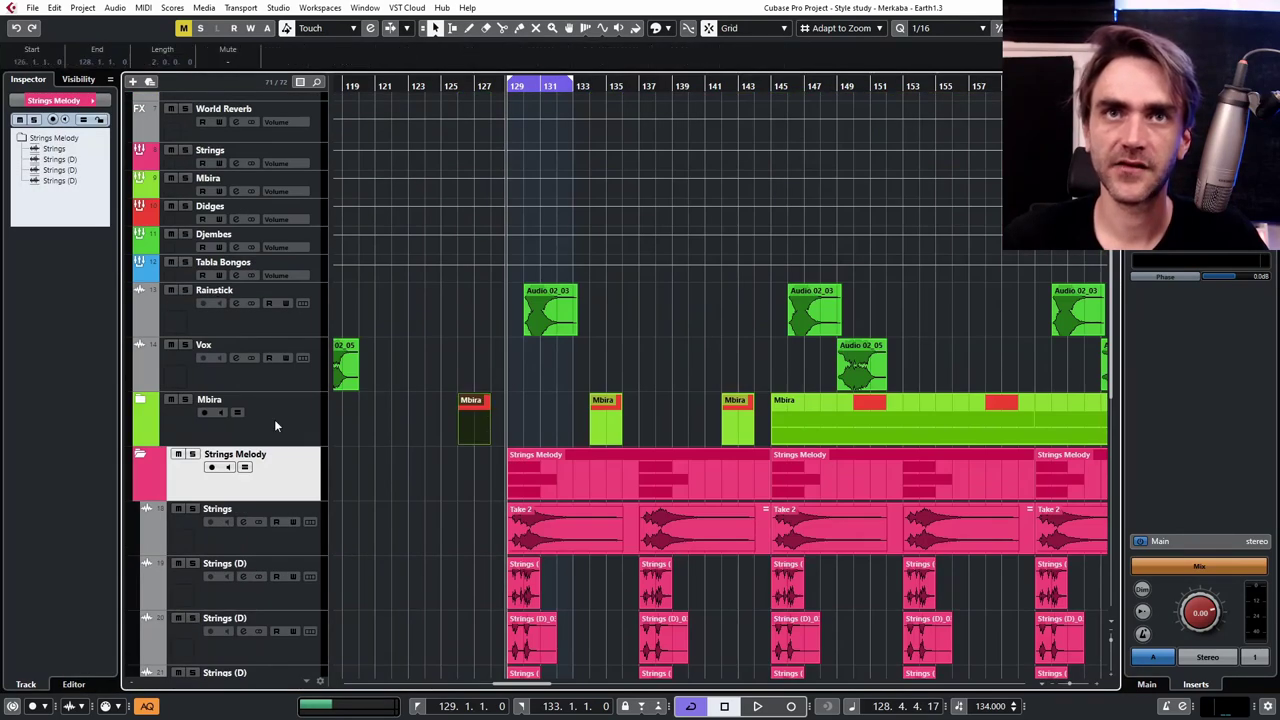
pyautogui.click(140, 400)
pyautogui.scroll(-4, 384, 386)
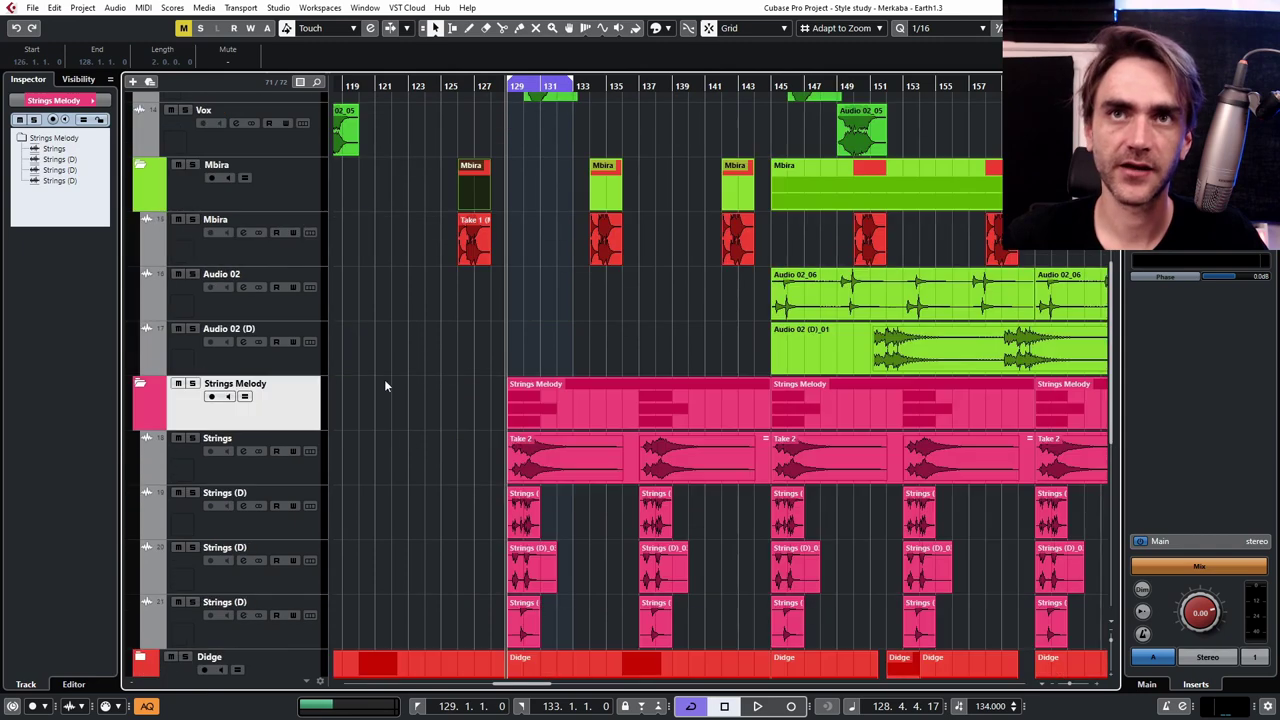
# - Open the Falcon MIDI clip at bar 150 on the USED MIDIS track, inspect its notes, and close the editor
pyautogui.click(464, 227)
pyautogui.scroll(5, 463, 240)
pyautogui.scroll(-8, 480, 262)
pyautogui.scroll(-3, 886, 342)
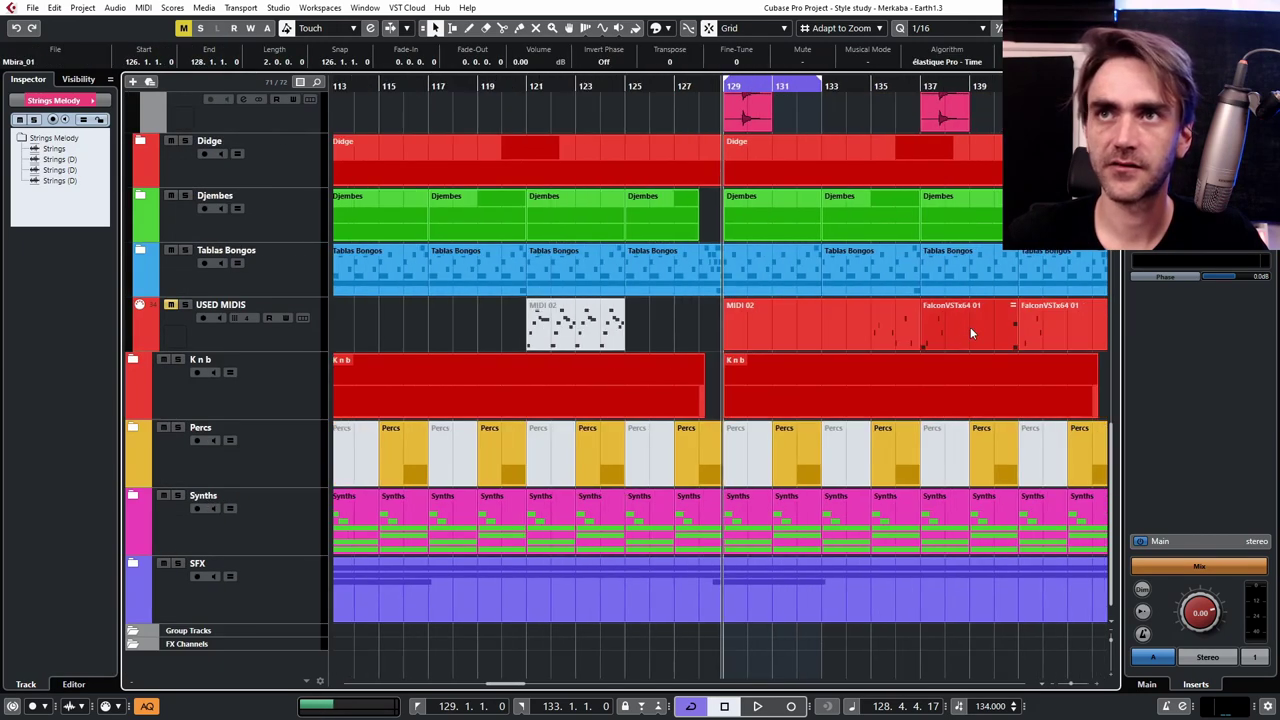
pyautogui.hscroll(5, 950, 330)
pyautogui.doubleClick(925, 328)
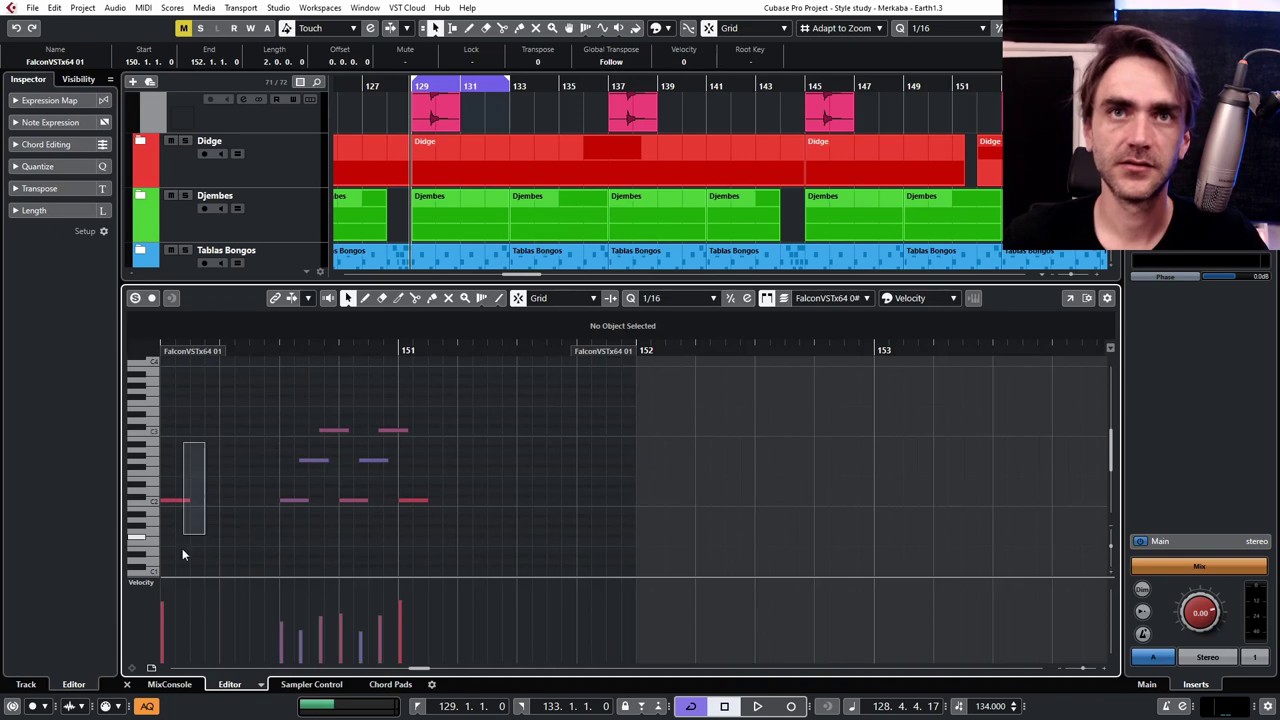
pyautogui.moveTo(182, 548); pyautogui.dragTo(180, 556)
pyautogui.click(314, 460)
pyautogui.moveTo(477, 405); pyautogui.dragTo(491, 464)
pyautogui.click(127, 684)
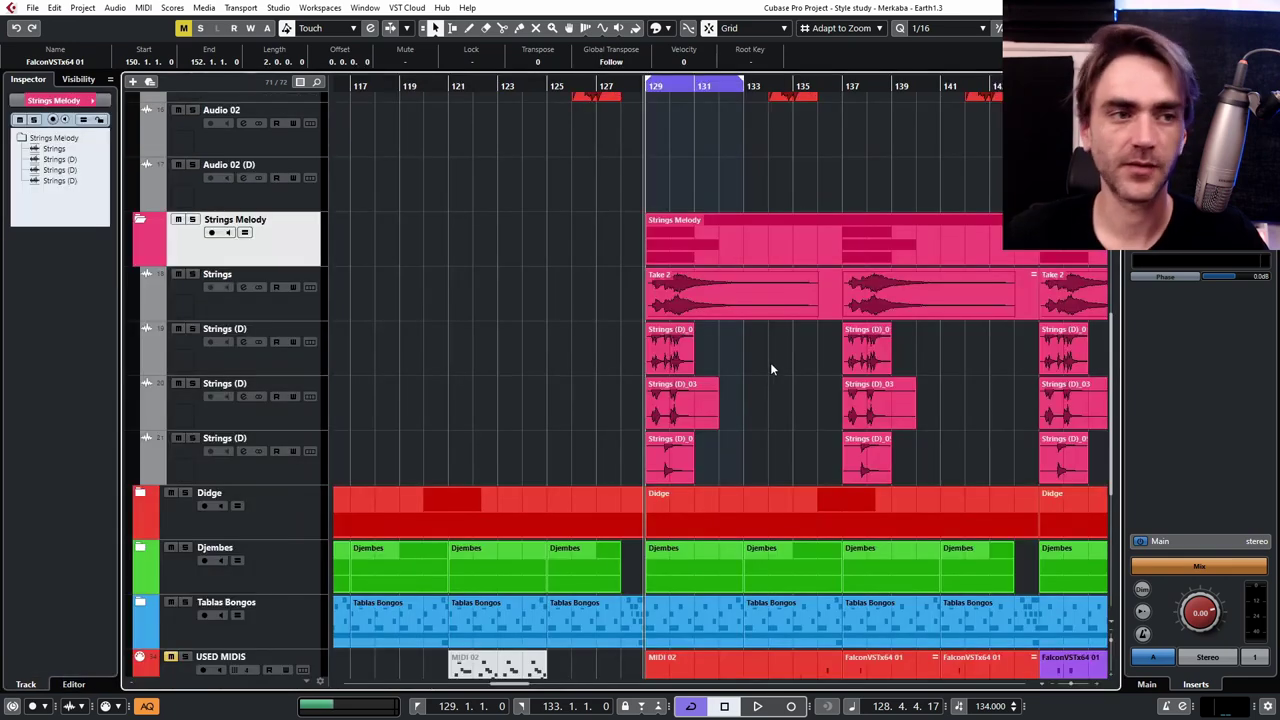
# - Select the Strings track and its three Strings (D) tracks, and view them together with the Mbira layers above
pyautogui.hscroll(3, 952, 368)
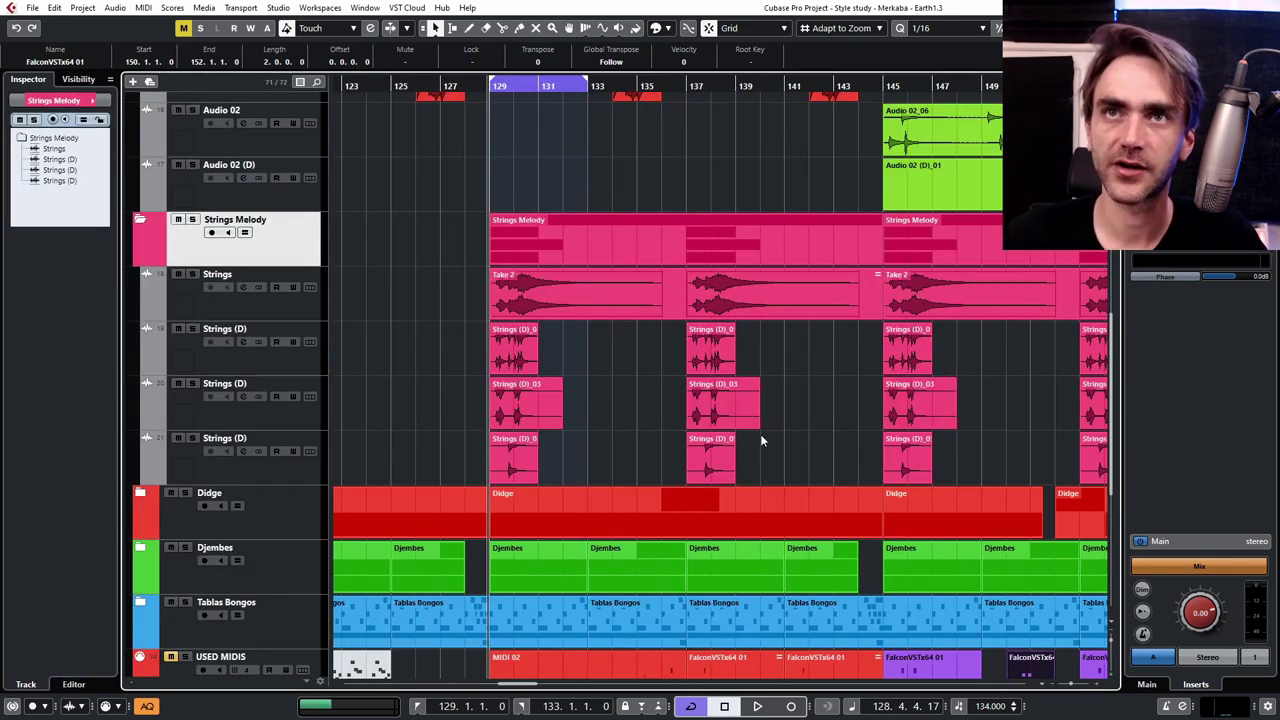
pyautogui.click(427, 404)
pyautogui.click(309, 319)
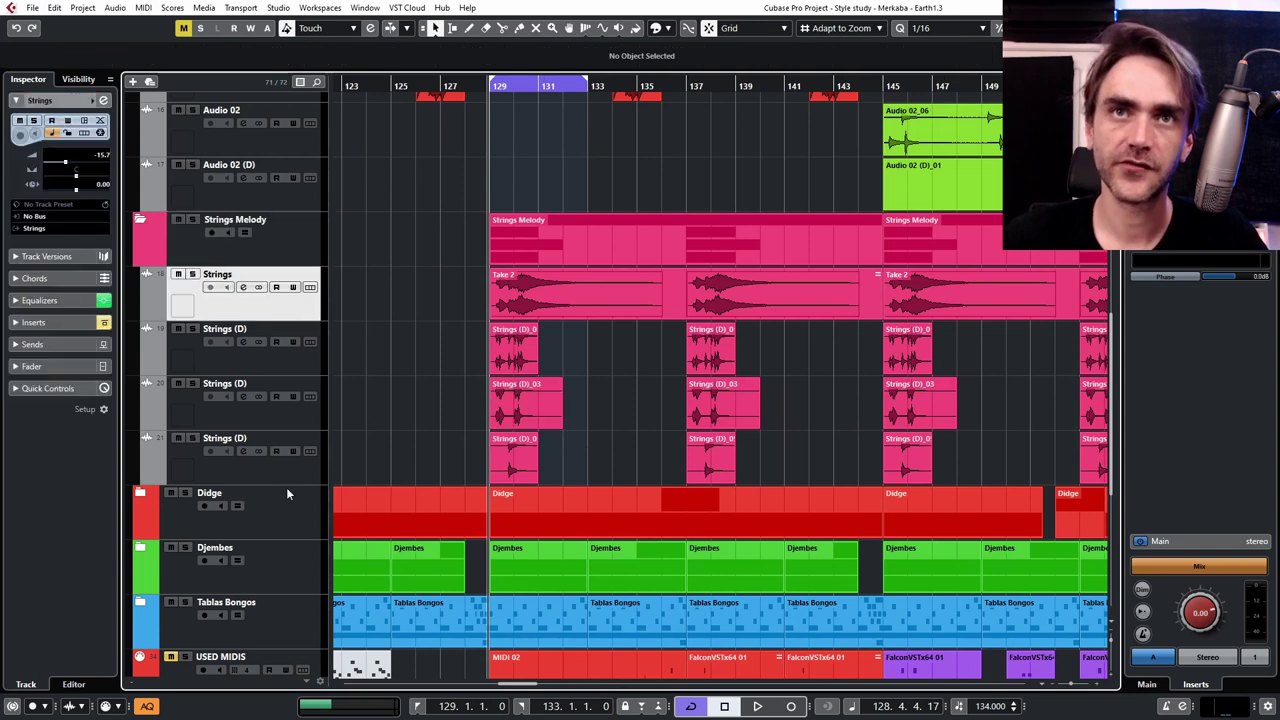
pyautogui.keyDown('shift'); pyautogui.click(290, 465); pyautogui.keyUp('shift')
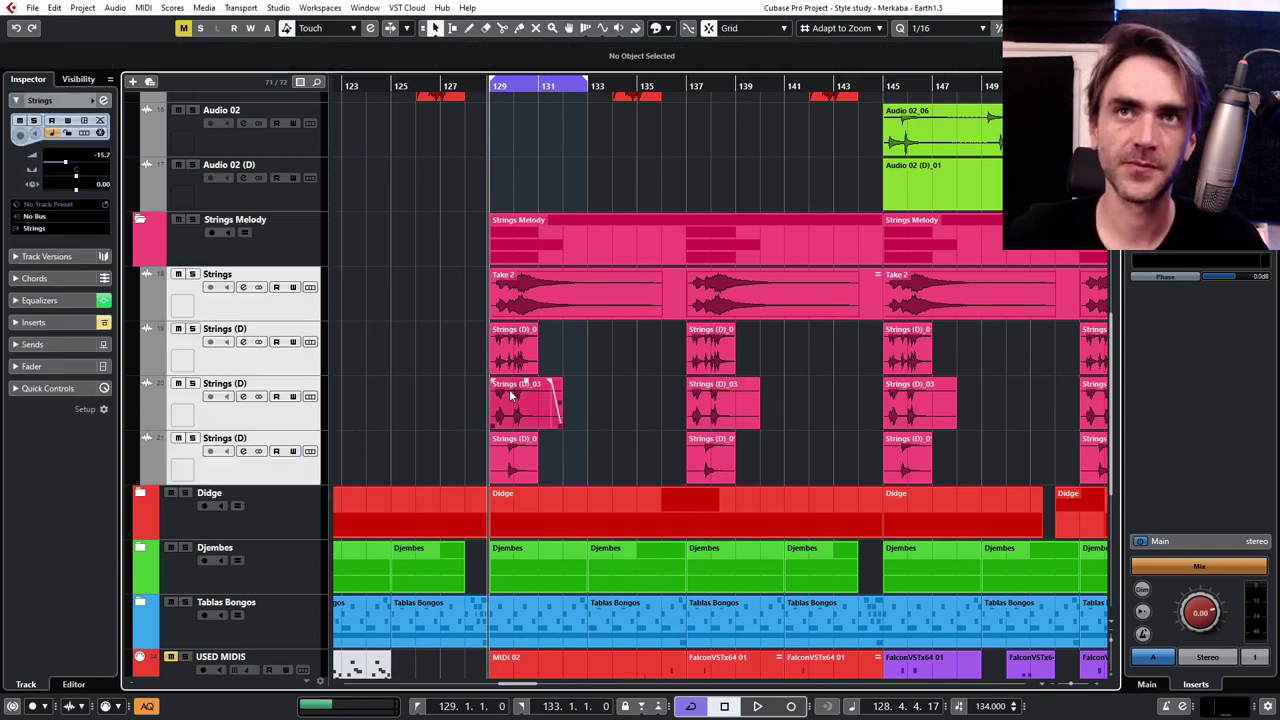
pyautogui.scroll(4, 512, 482)
pyautogui.scroll(-2, 512, 482)
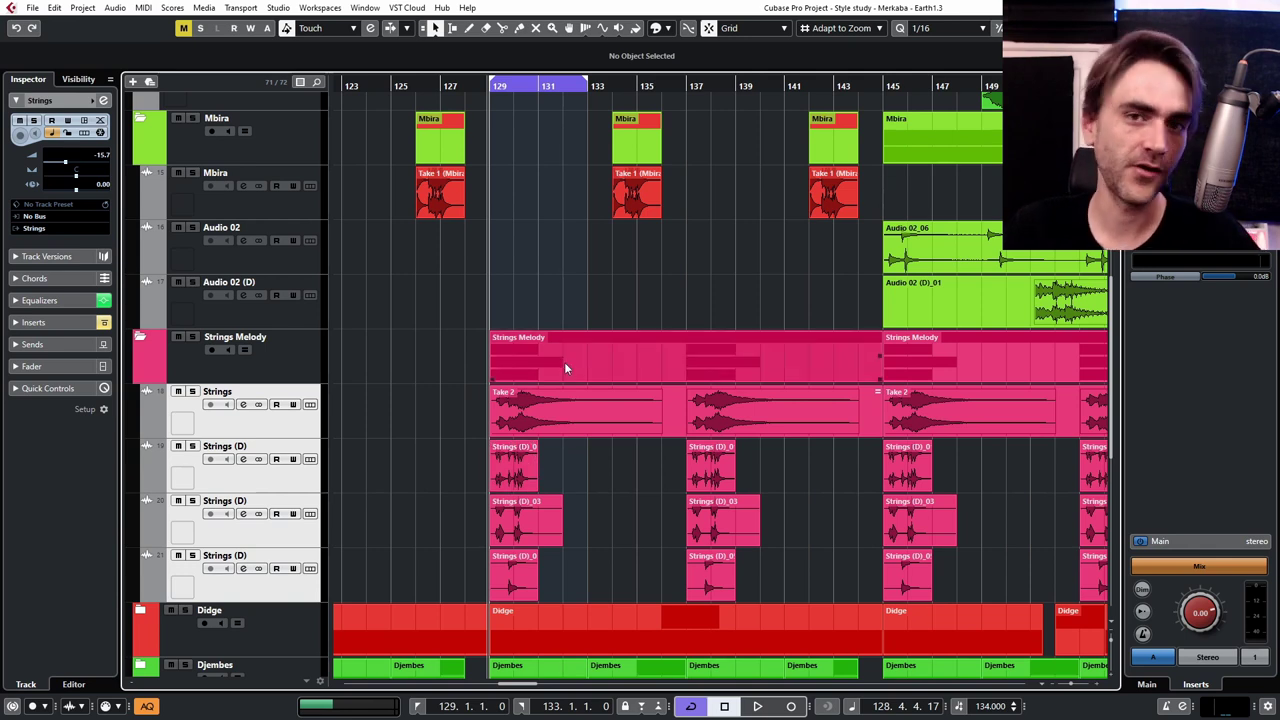
pyautogui.scroll(3, 540, 490)
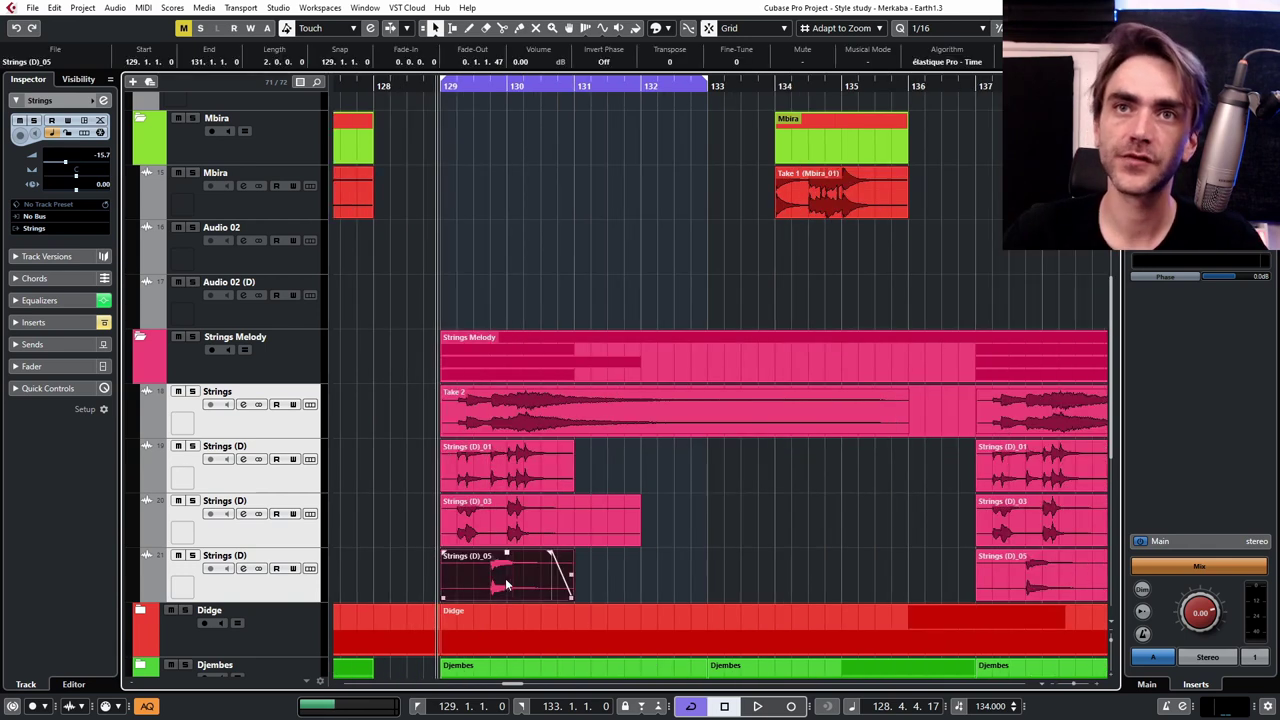
# - Examine the Strings (D) clips at bar 129 up close and compare them with the surrounding World tracks
pyautogui.click(512, 530)
pyautogui.click(508, 556)
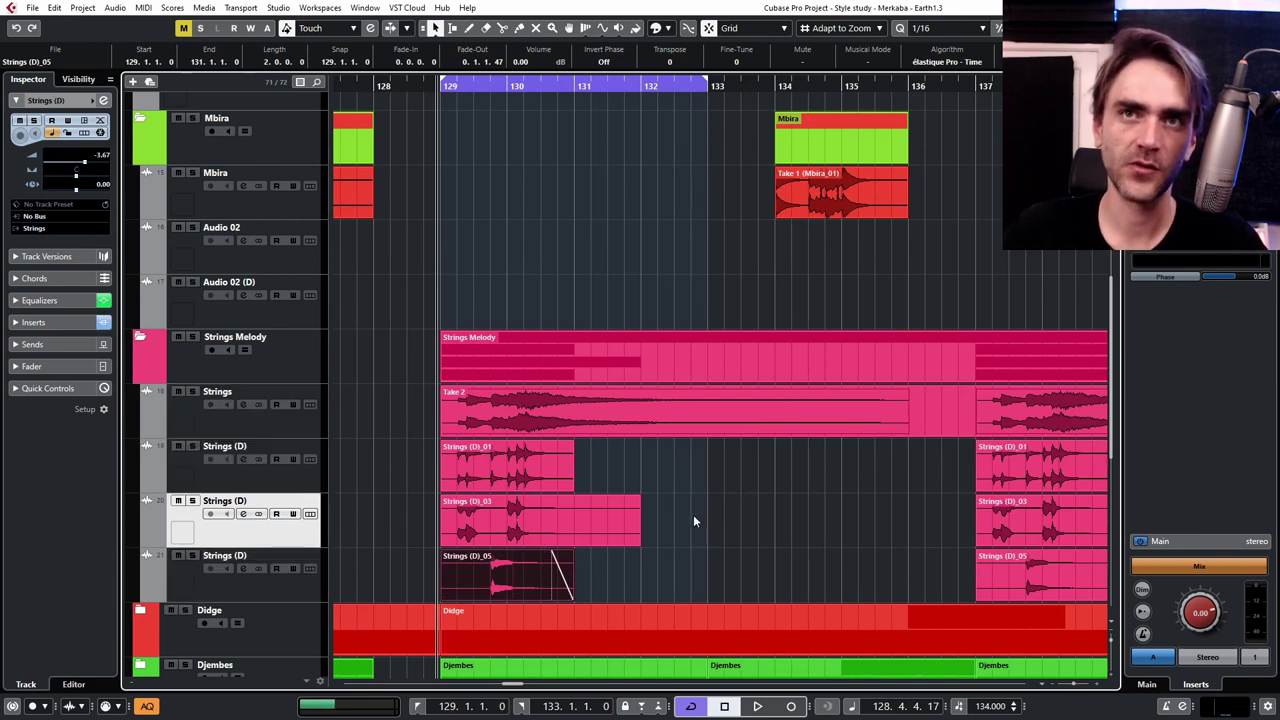
pyautogui.press('g')
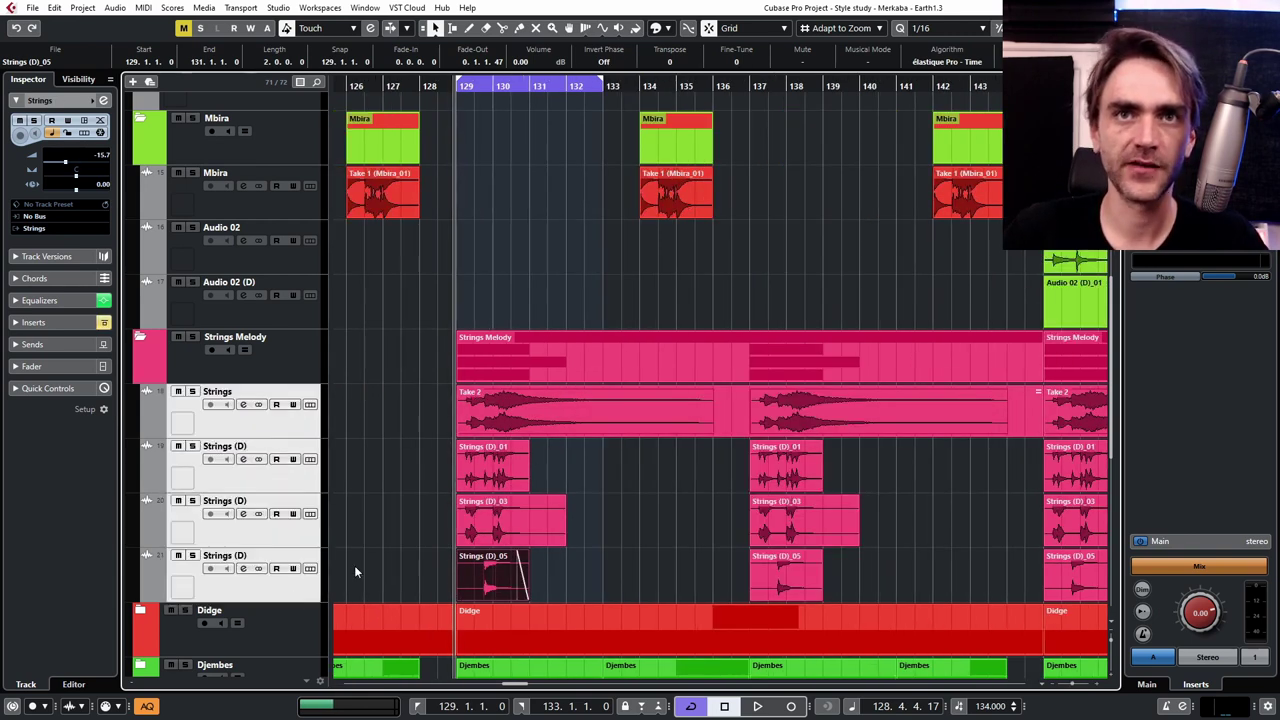
pyautogui.scroll(7, 360, 564)
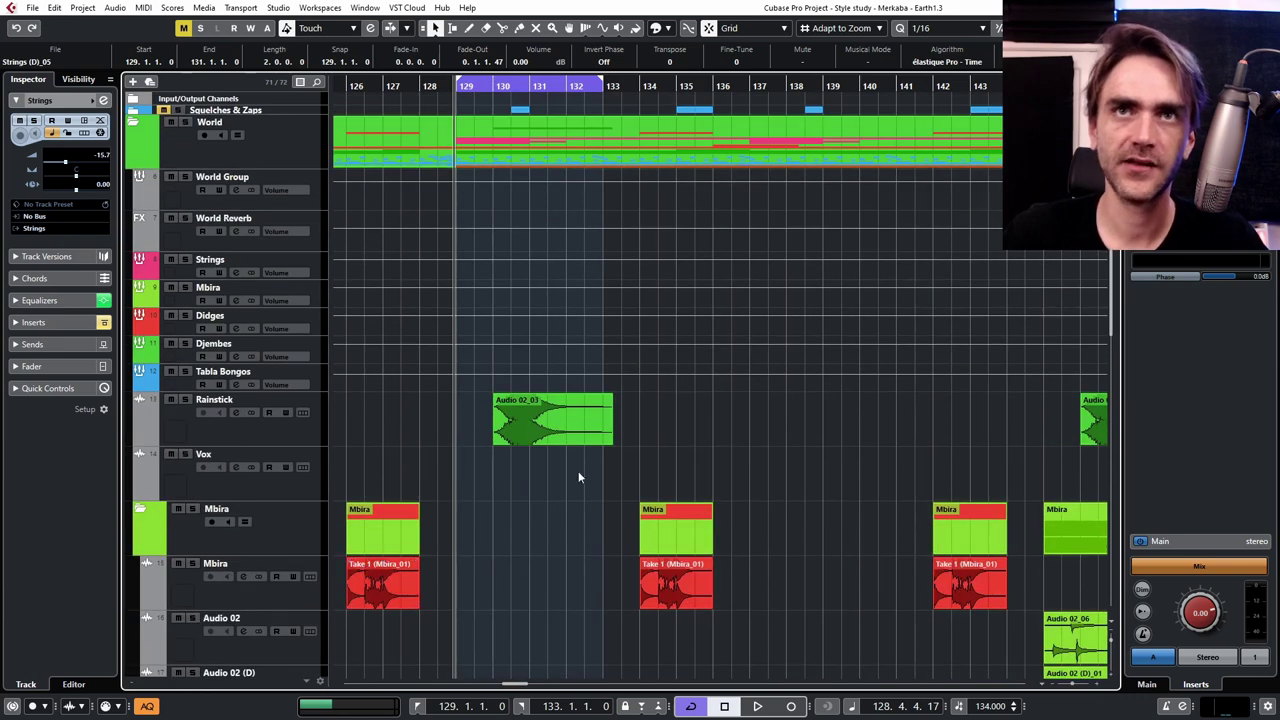
pyautogui.scroll(-12, 540, 500)
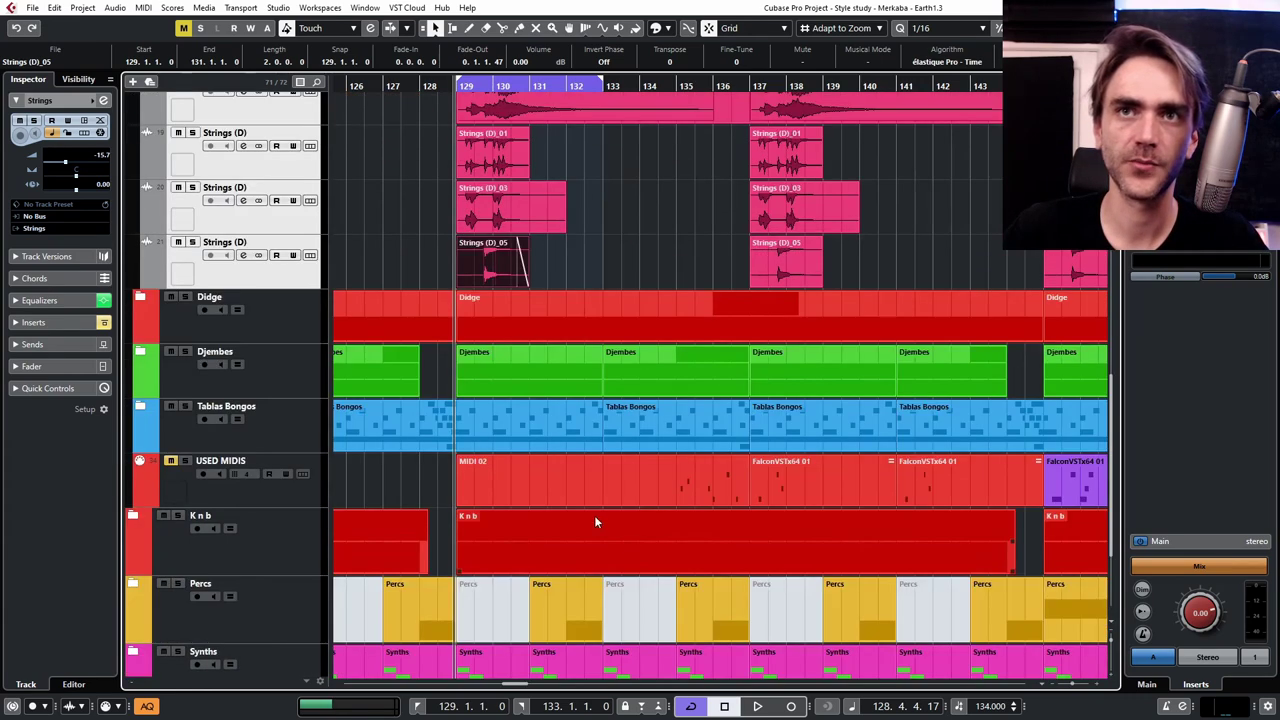
pyautogui.scroll(4, 480, 480)
# - Play the first Strings (D) track in solo, stop playback, and clear the solos on it and the Strings track
pyautogui.click(306, 400)
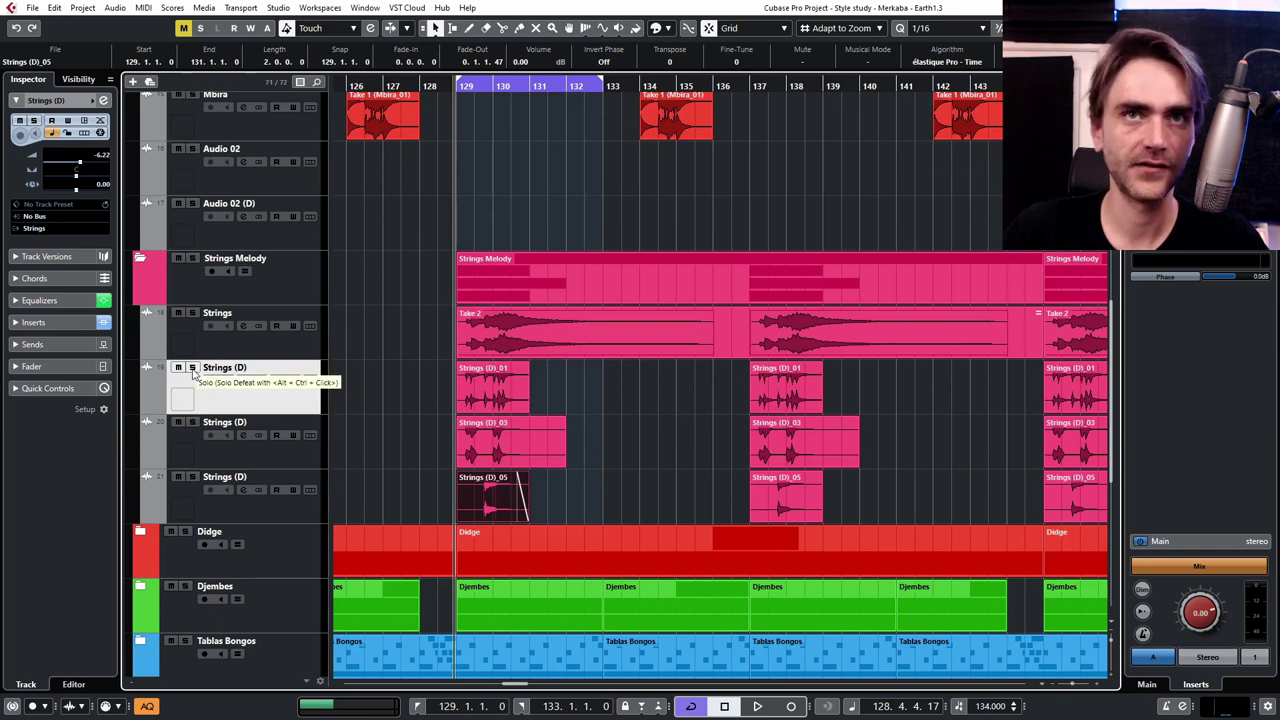
pyautogui.click(192, 368)
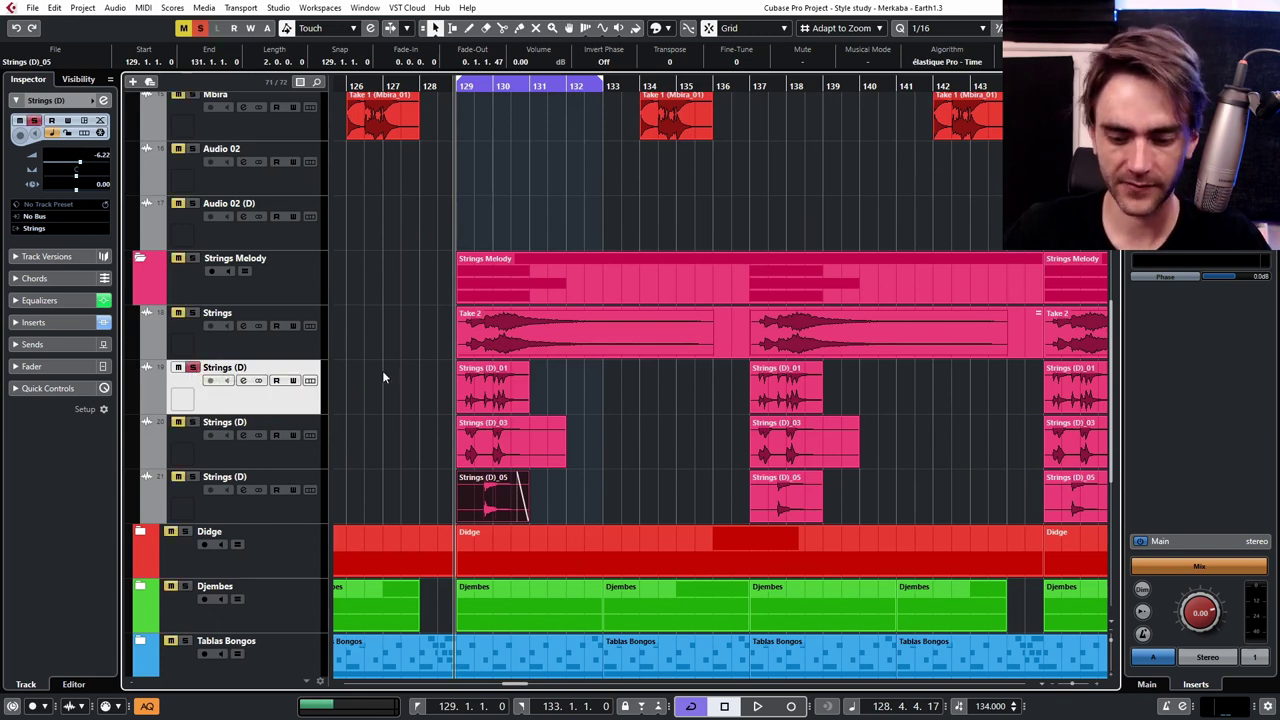
pyautogui.press('space')
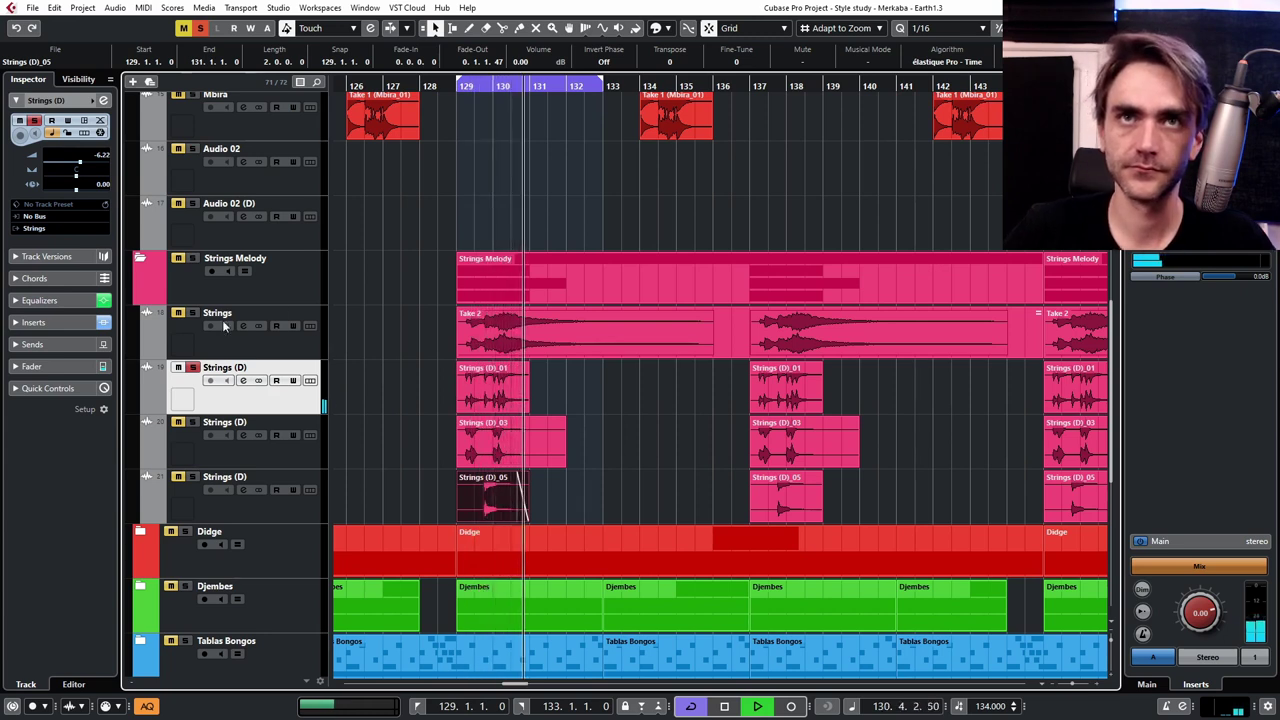
pyautogui.press('space')
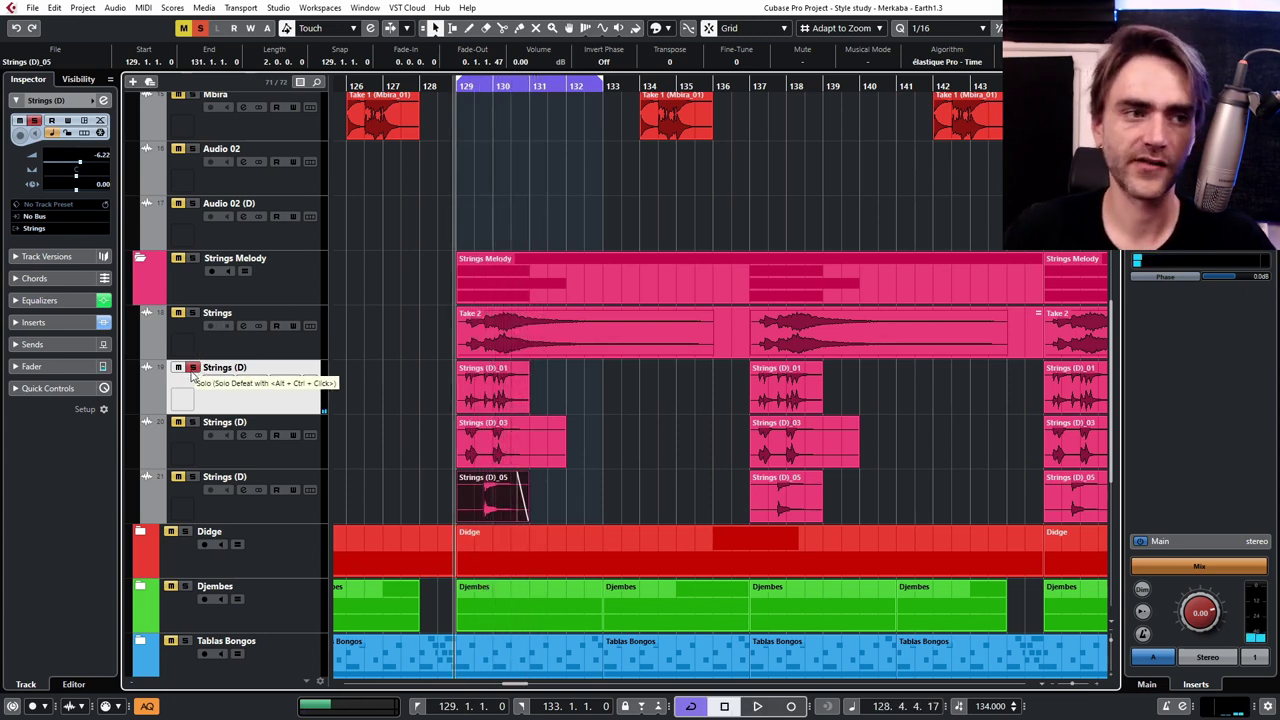
pyautogui.click(193, 374)
pyautogui.click(198, 343)
pyautogui.click(193, 313)
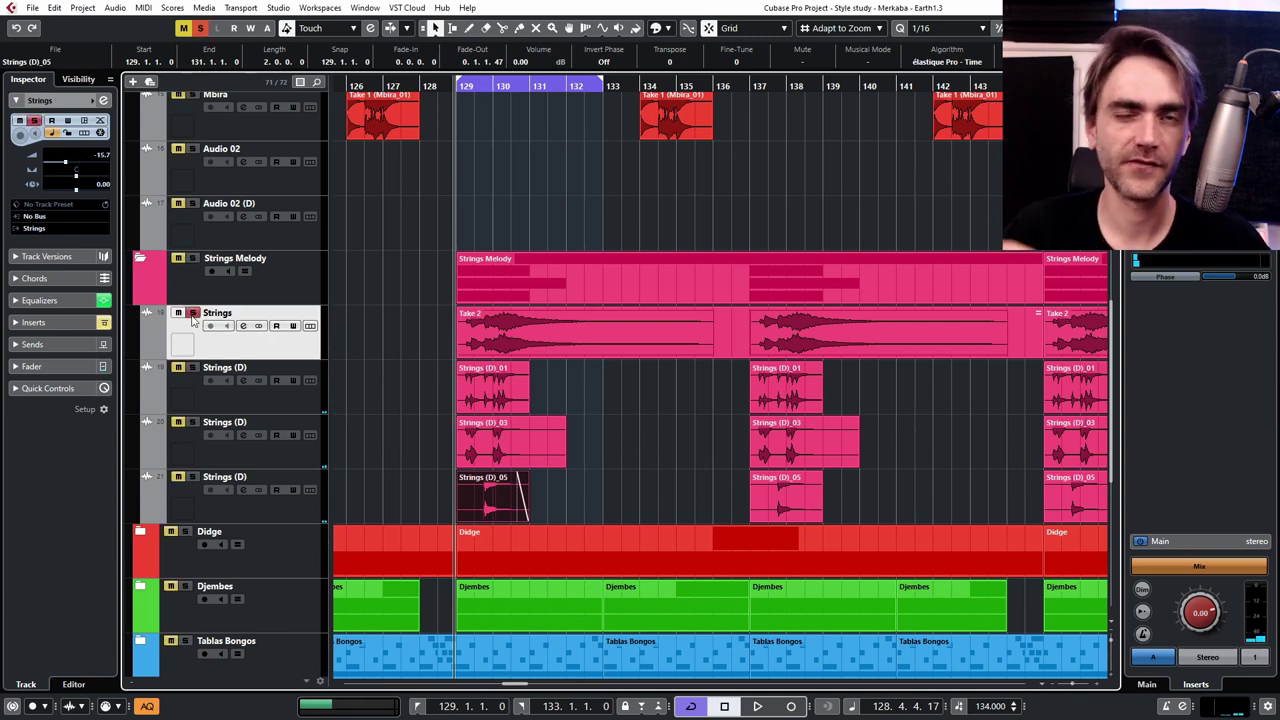
pyautogui.click(193, 313)
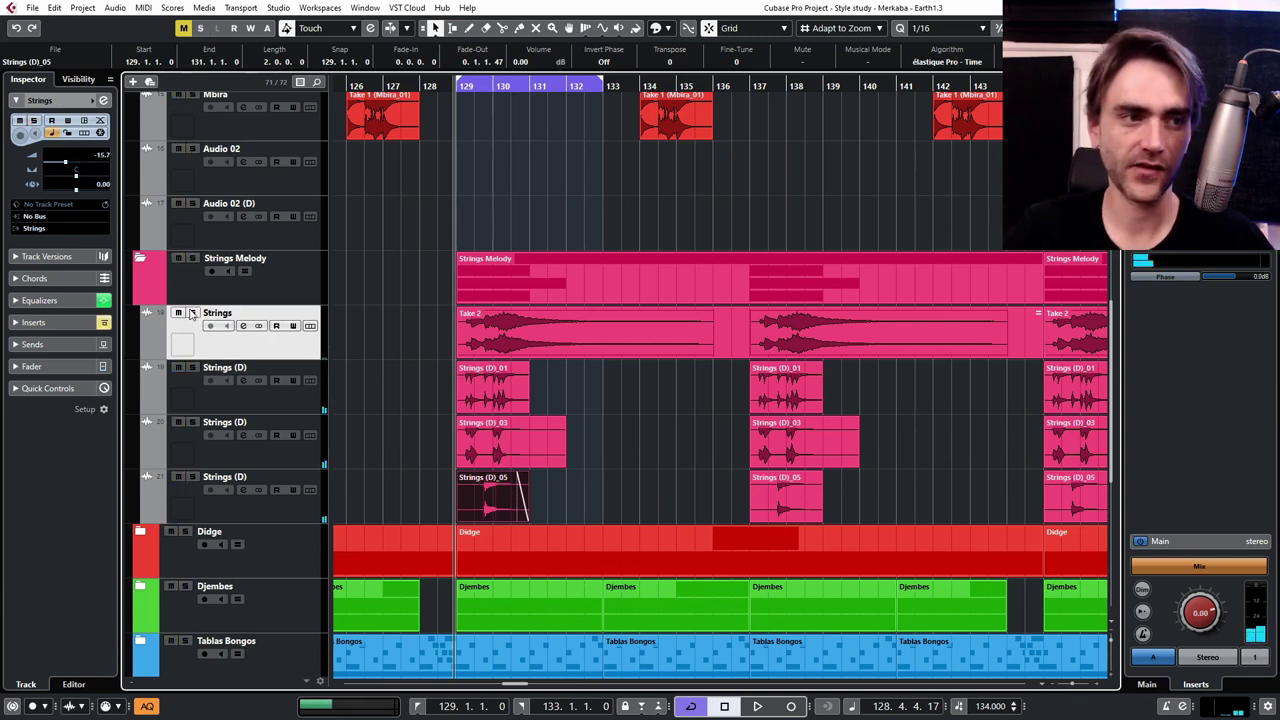
# - Solo the Strings Melody folder, play the loop from bar 129 to bar 133, stop playback, and clear the solo
pyautogui.click(192, 259)
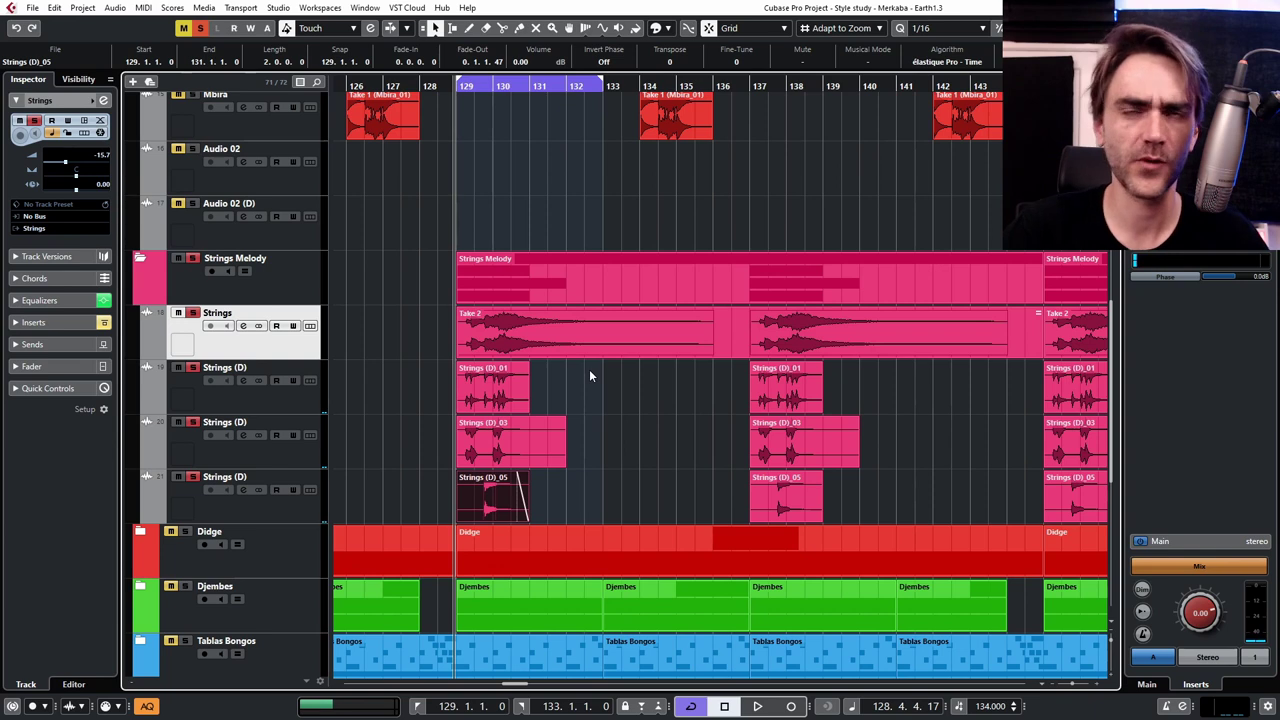
pyautogui.press('space')
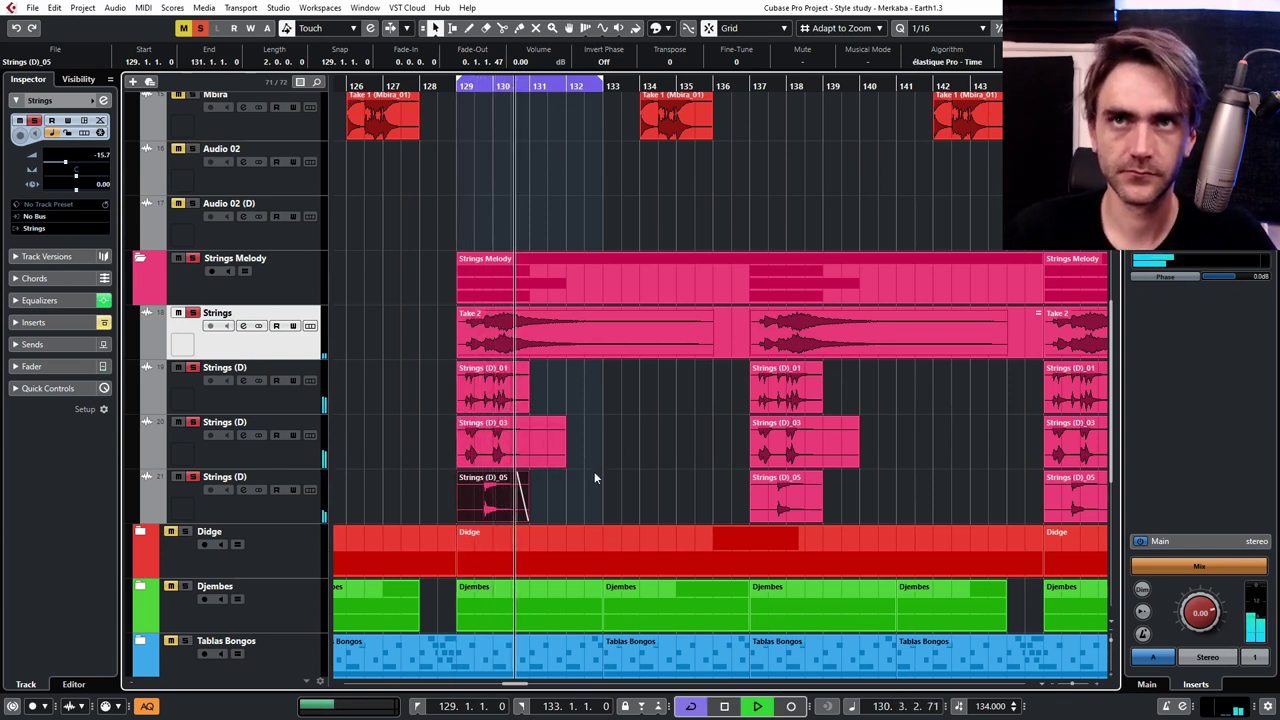
pyautogui.keyDown('ctrl'); pyautogui.scroll(-1, 620, 419); pyautogui.keyUp('ctrl')
pyautogui.hscroll(2, 619, 430)
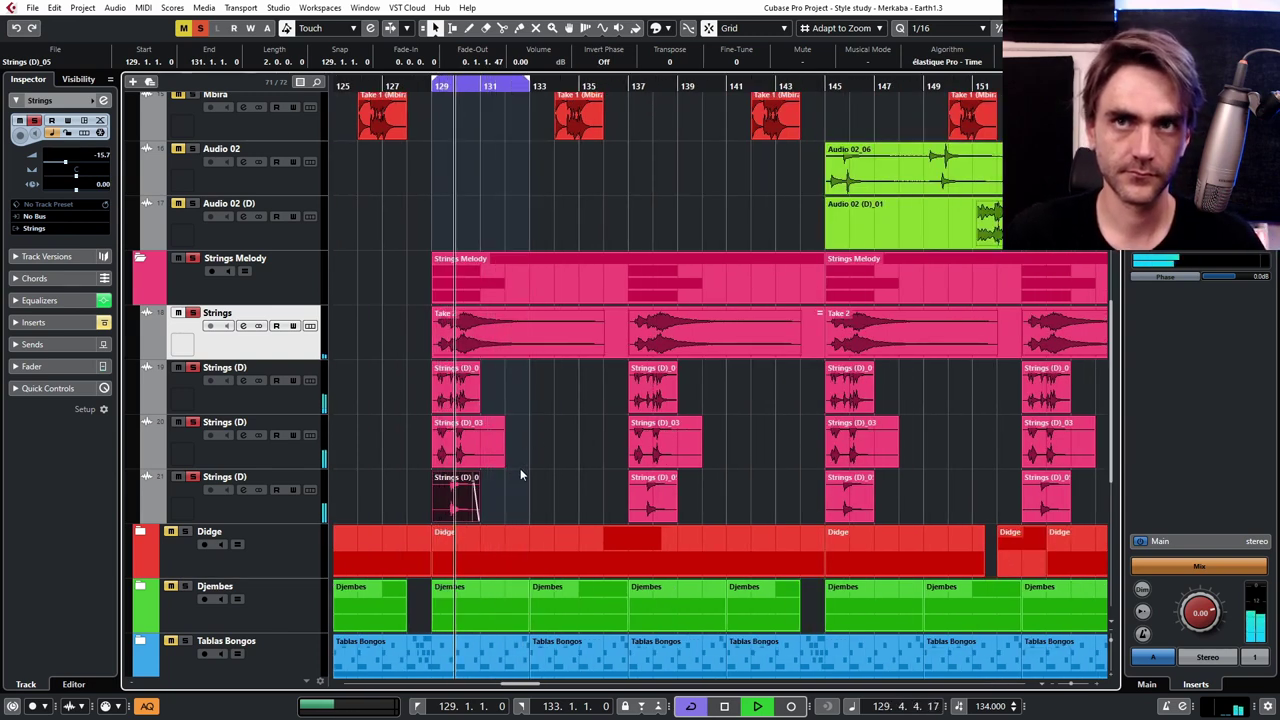
pyautogui.scroll(3, 533, 455)
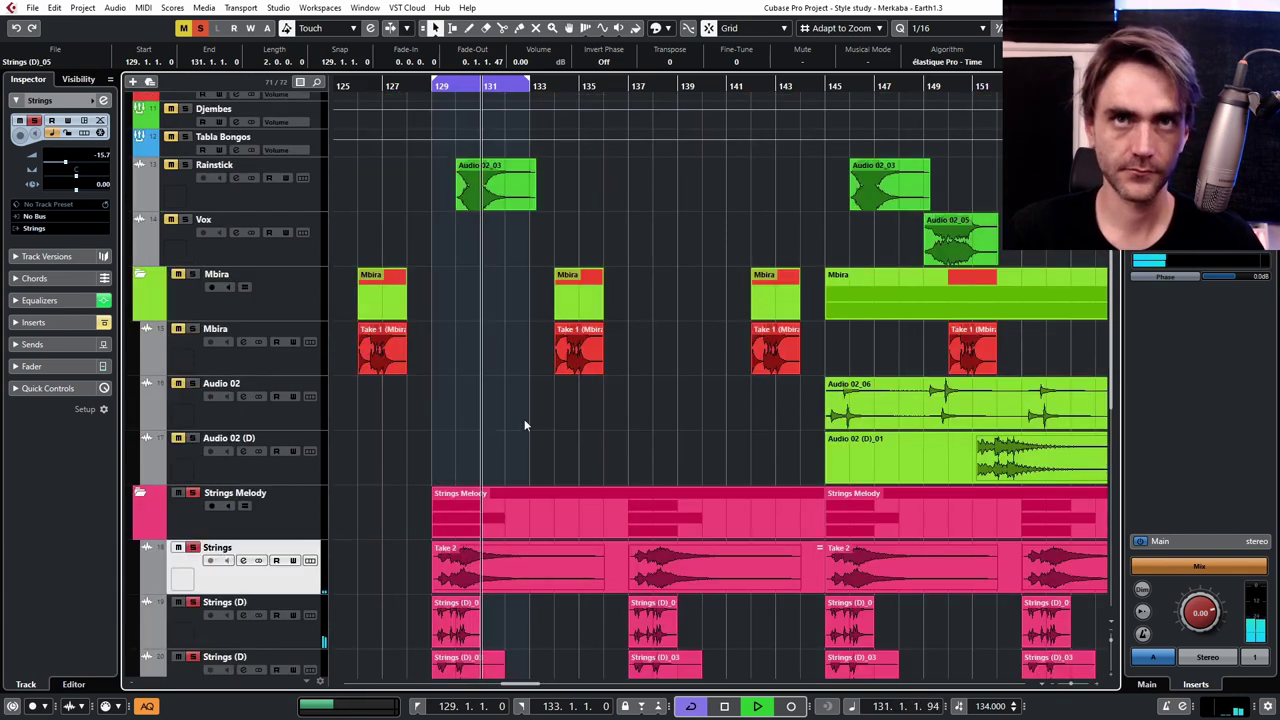
pyautogui.press('space')
pyautogui.click(193, 494)
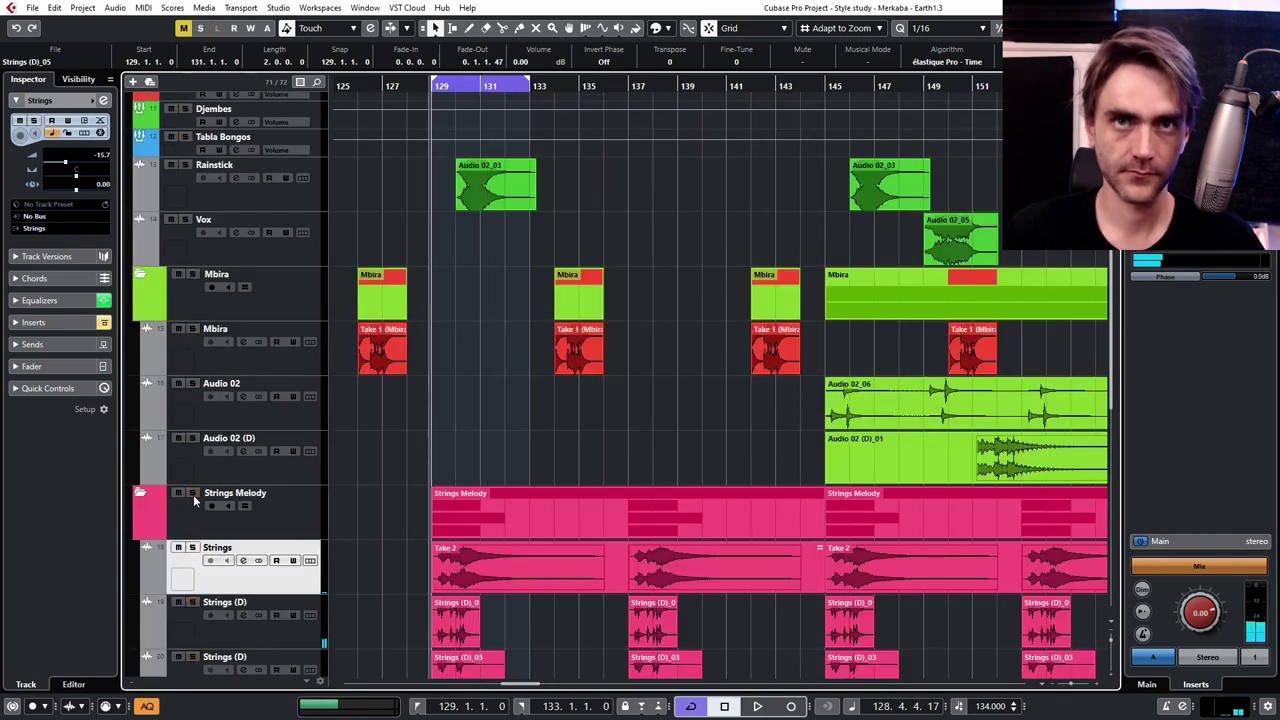
# - Collapse the Mbira and Strings Melody folders and step through the instrument folders from Tablas Bongos up to Strings Melody
pyautogui.click(142, 277)
pyautogui.click(142, 328)
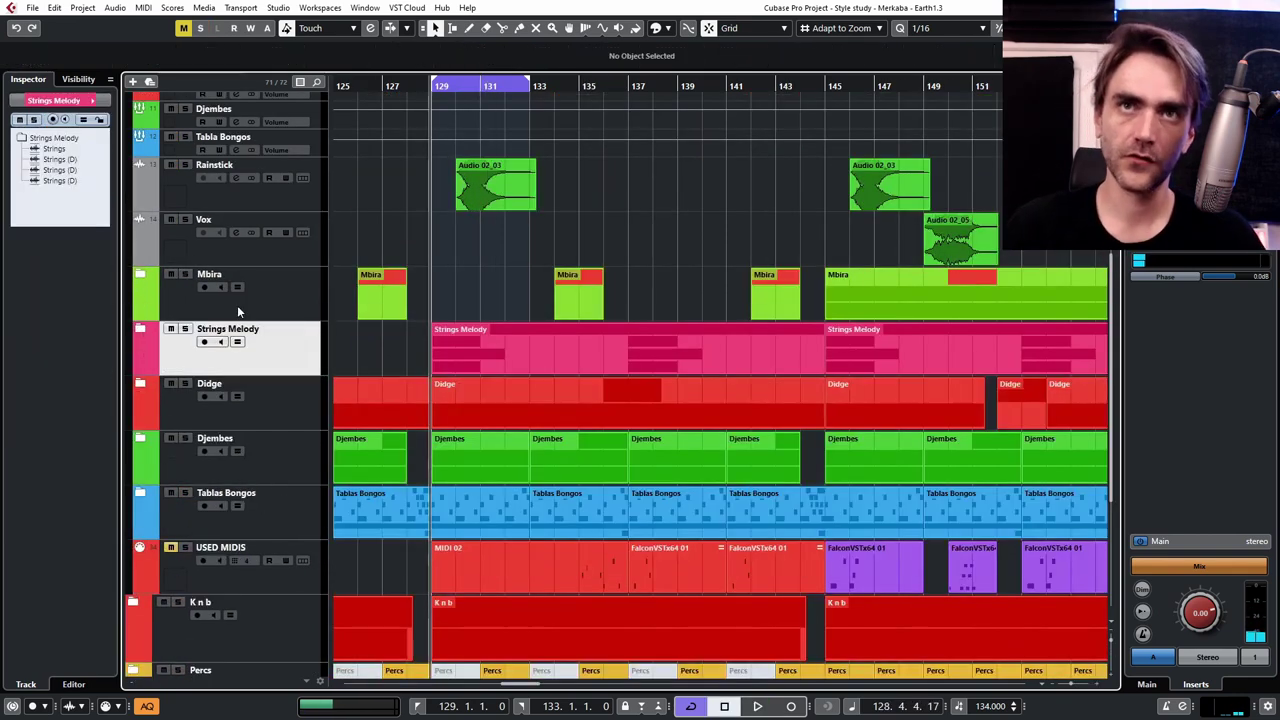
pyautogui.click(285, 528)
pyautogui.click(306, 463)
pyautogui.click(308, 414)
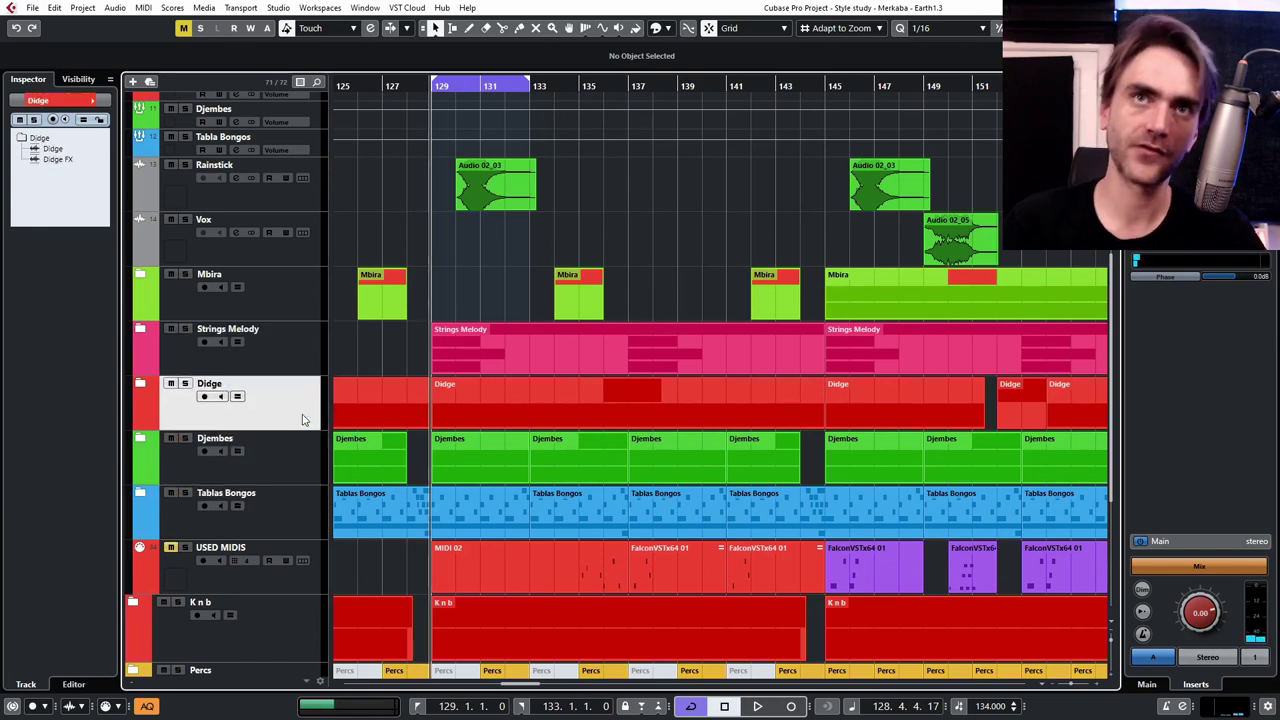
pyautogui.click(299, 374)
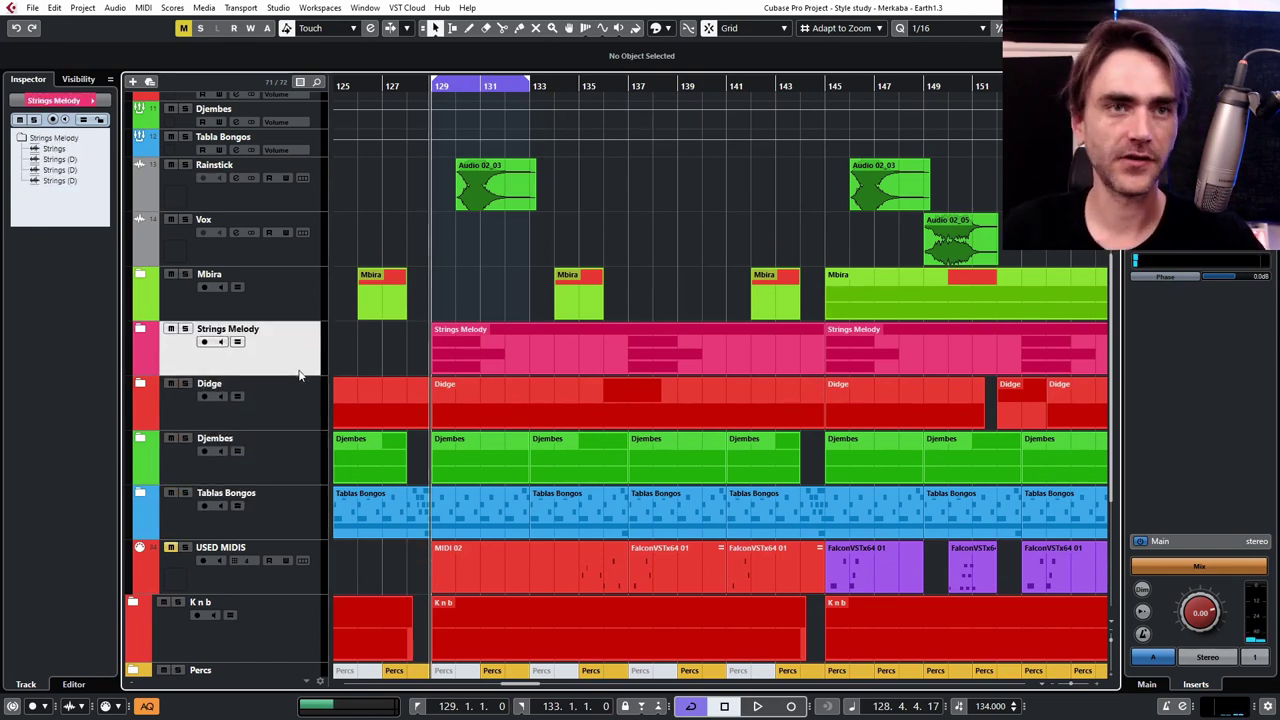
# - Select the Strings, Mbira, Didges, Djembes and Tabla Bongos group channels and increase their track height
pyautogui.scroll(5, 469, 314)
pyautogui.click(318, 272)
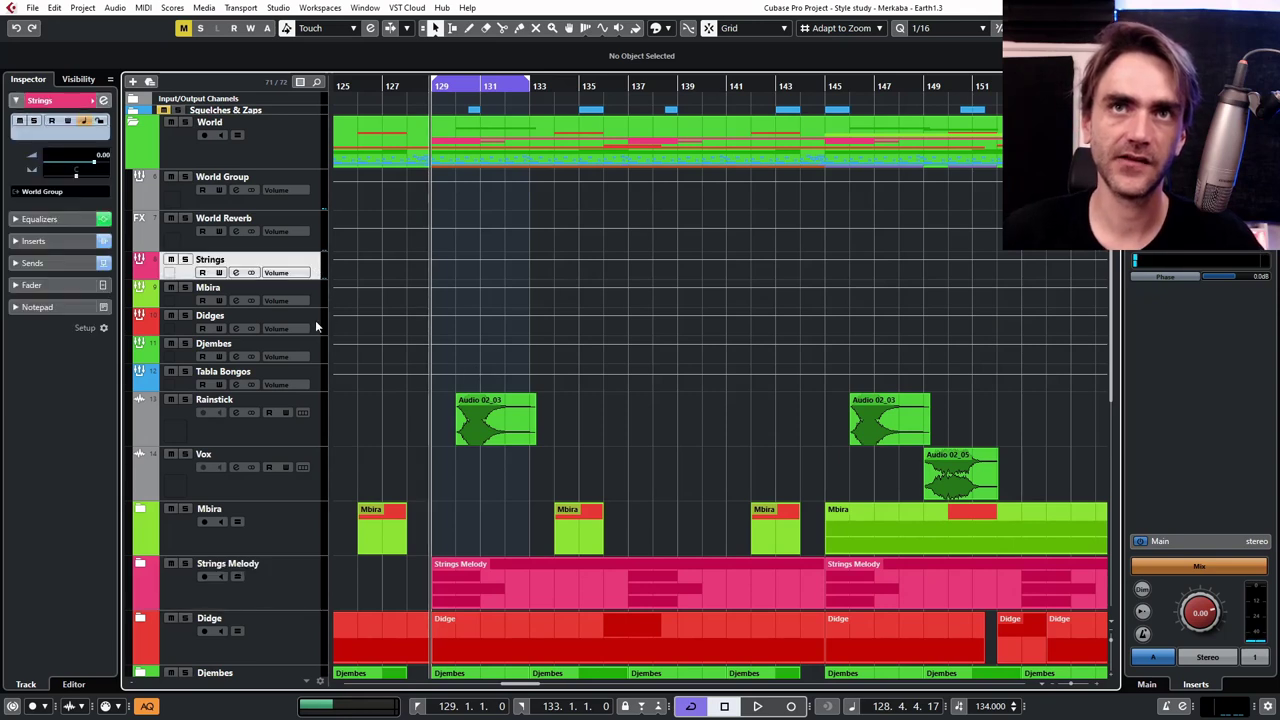
pyautogui.keyDown('shift'); pyautogui.click(312, 375); pyautogui.keyUp('shift')
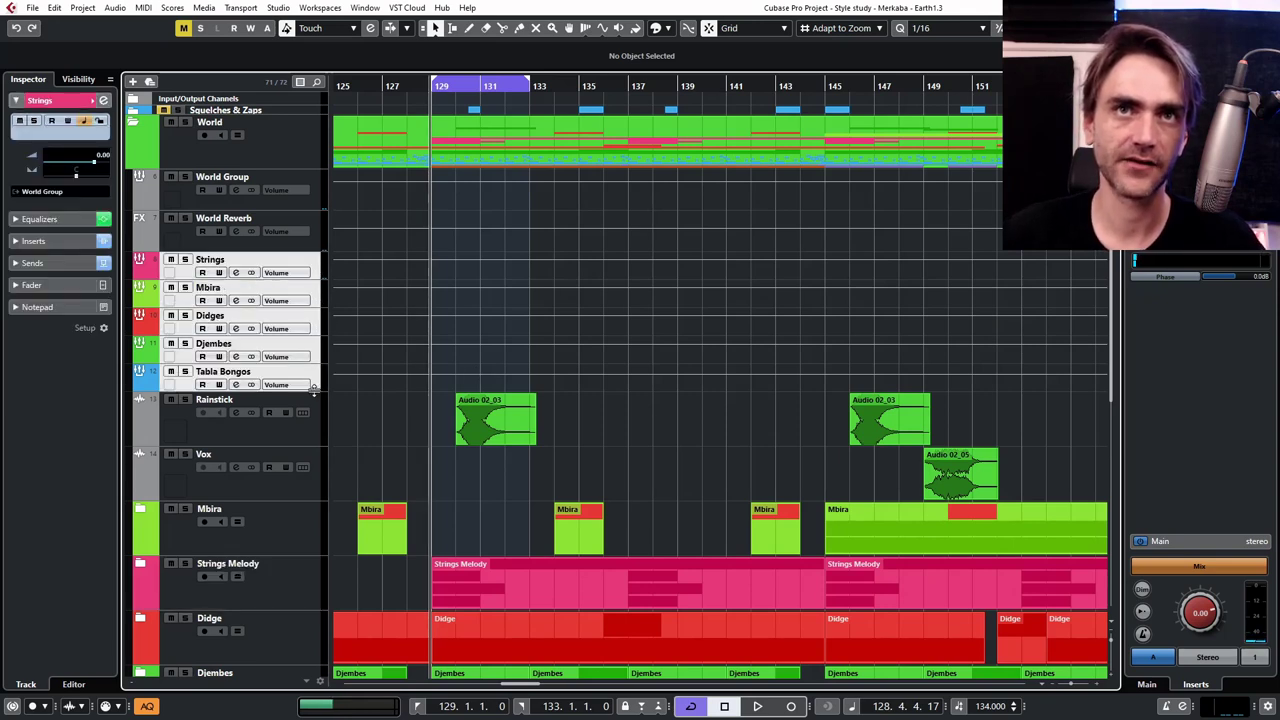
pyautogui.moveTo(309, 395); pyautogui.dragTo(309, 397)
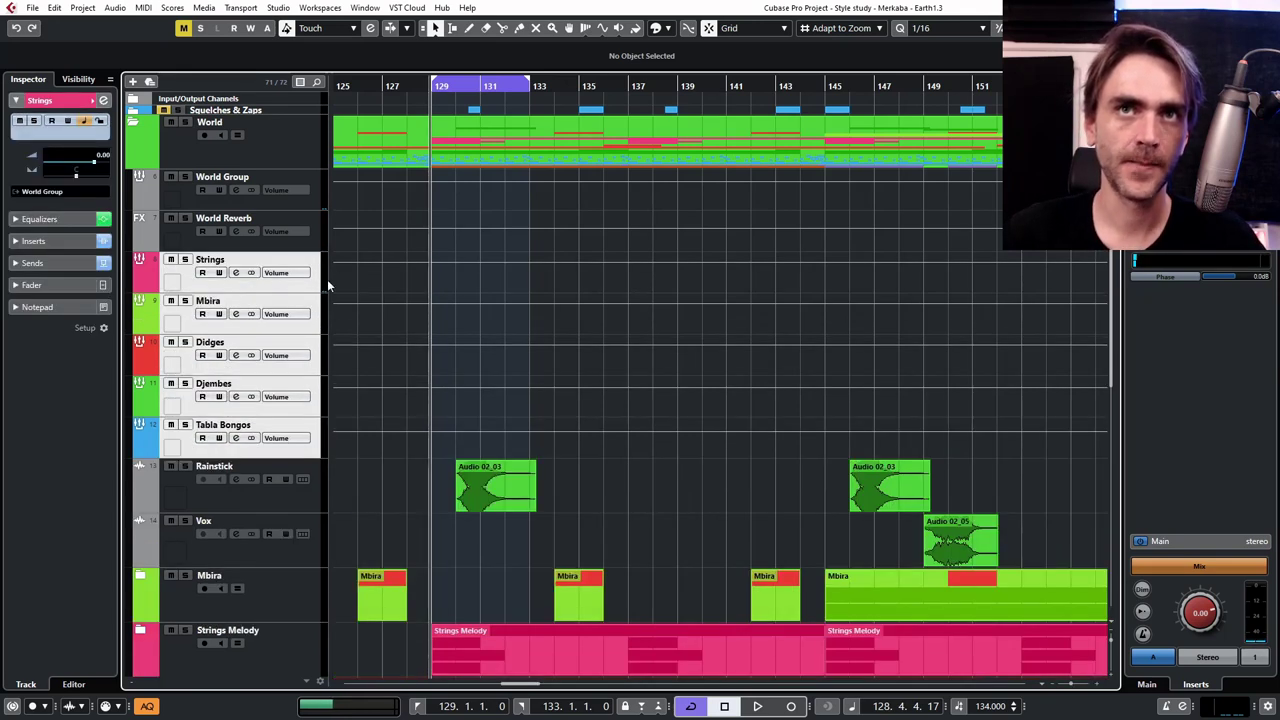
# - Open the World Group channel settings, check its routing, inserts and EQ, and close the window
pyautogui.click(305, 203)
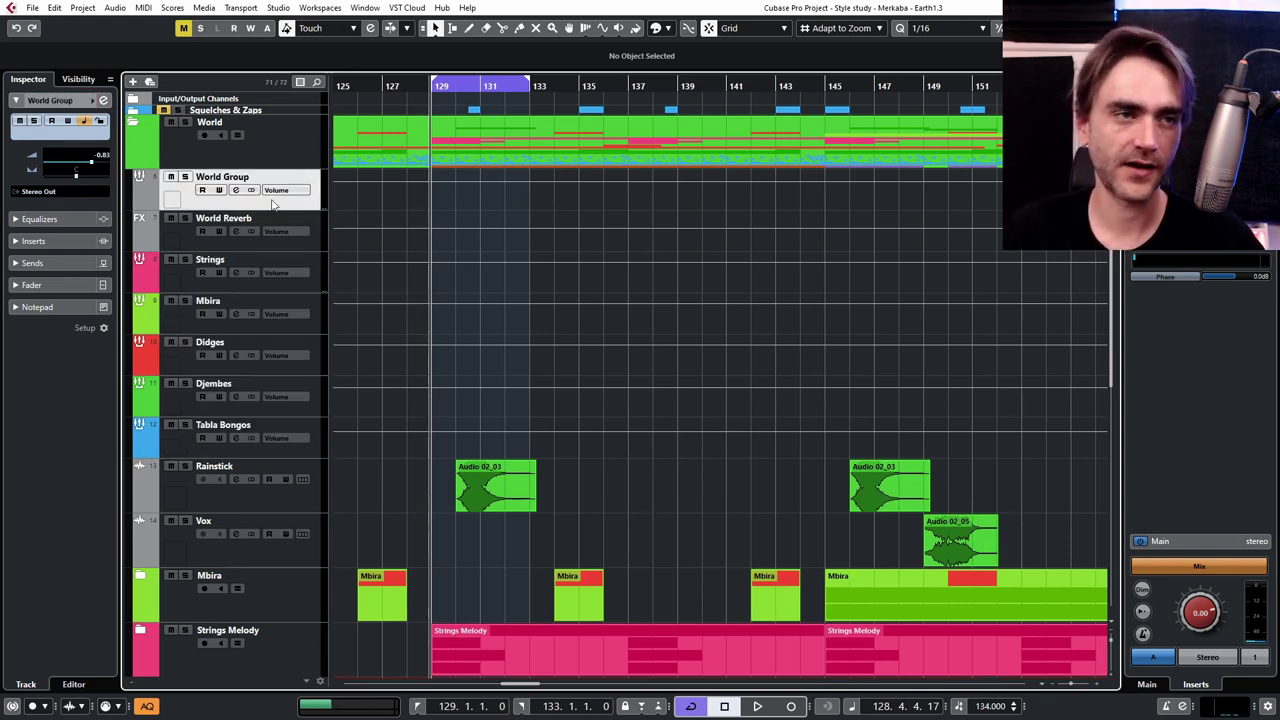
pyautogui.click(103, 100)
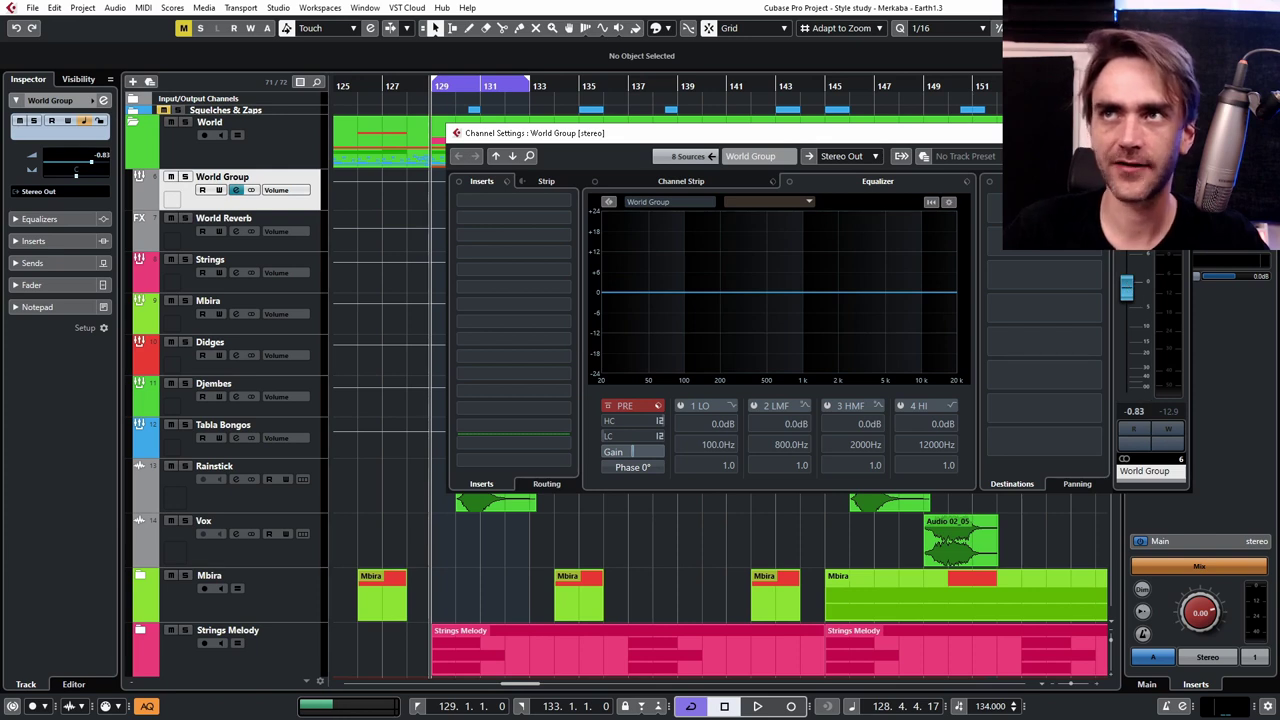
pyautogui.click(752, 280)
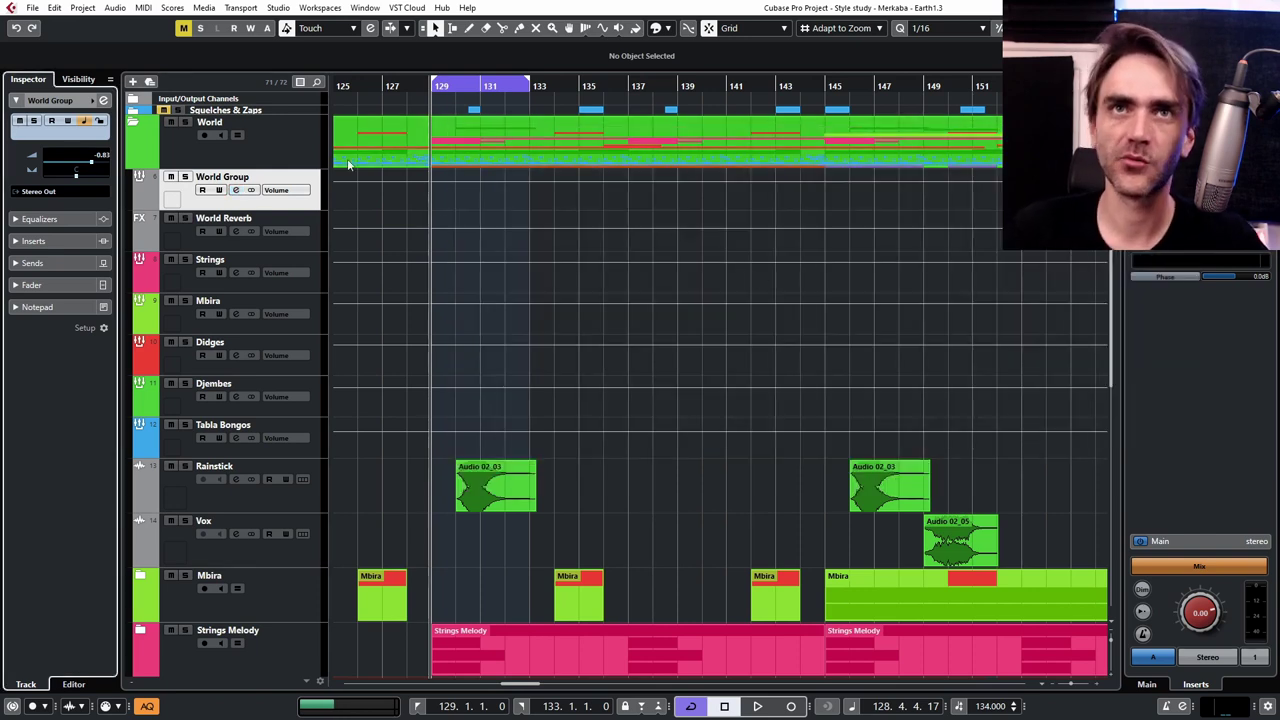
# - Highlight the instrument group channels from Strings to Tabla Bongos, and open the World Reverb channel settings to view its inserts and EQ
pyautogui.click(309, 287)
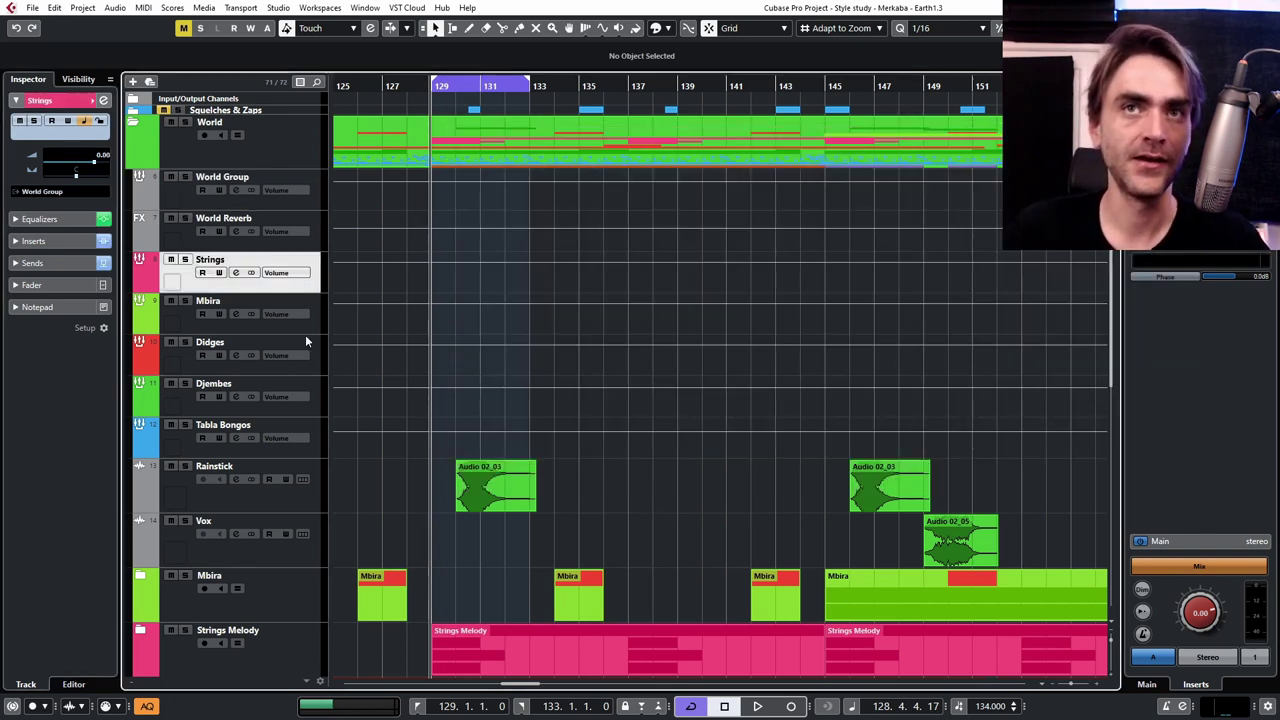
pyautogui.keyDown('shift'); pyautogui.click(312, 452); pyautogui.keyUp('shift')
pyautogui.click(293, 246)
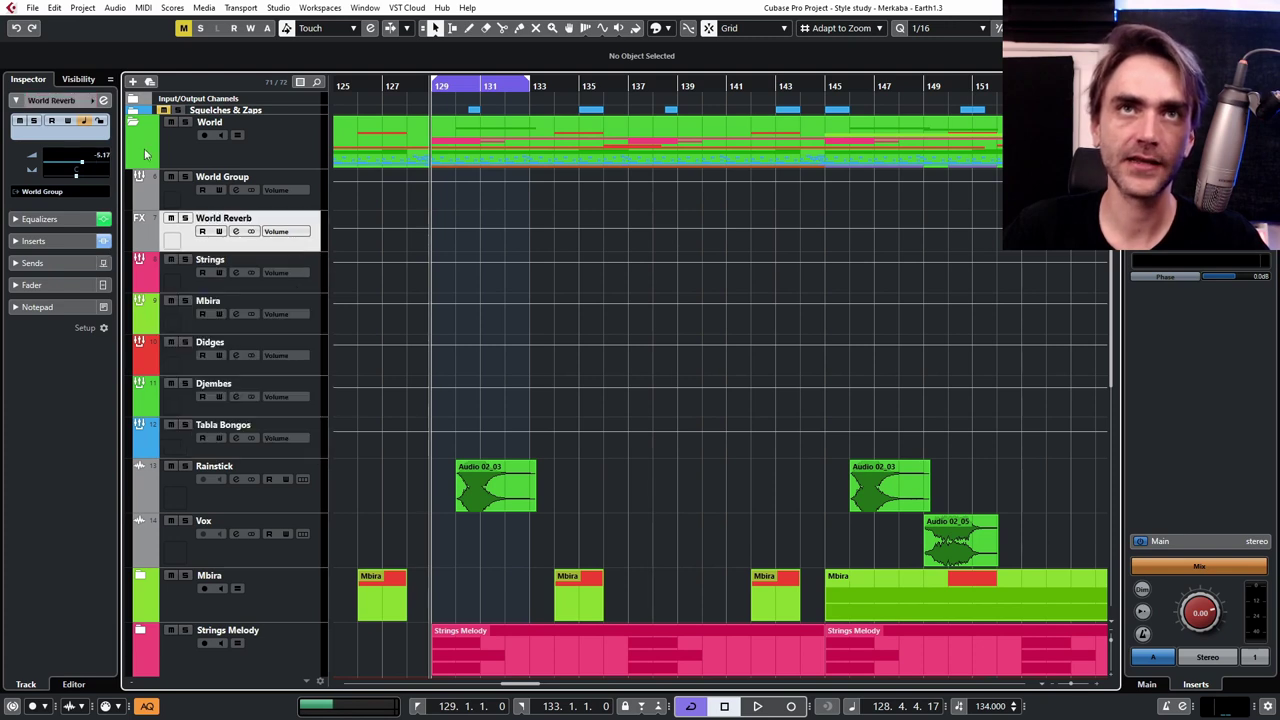
pyautogui.click(103, 101)
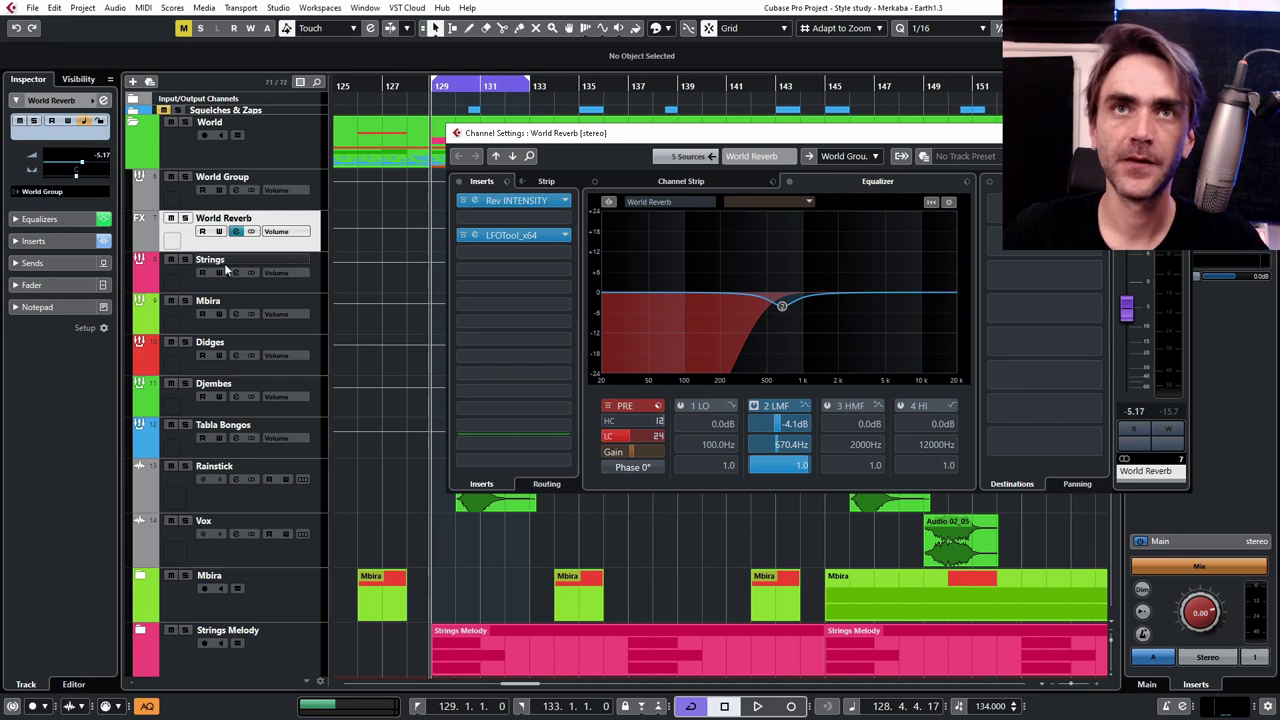
# - Play the World Group soloed without and with its World Reverb, and extend the loop range to bar 137
pyautogui.click(169, 219)
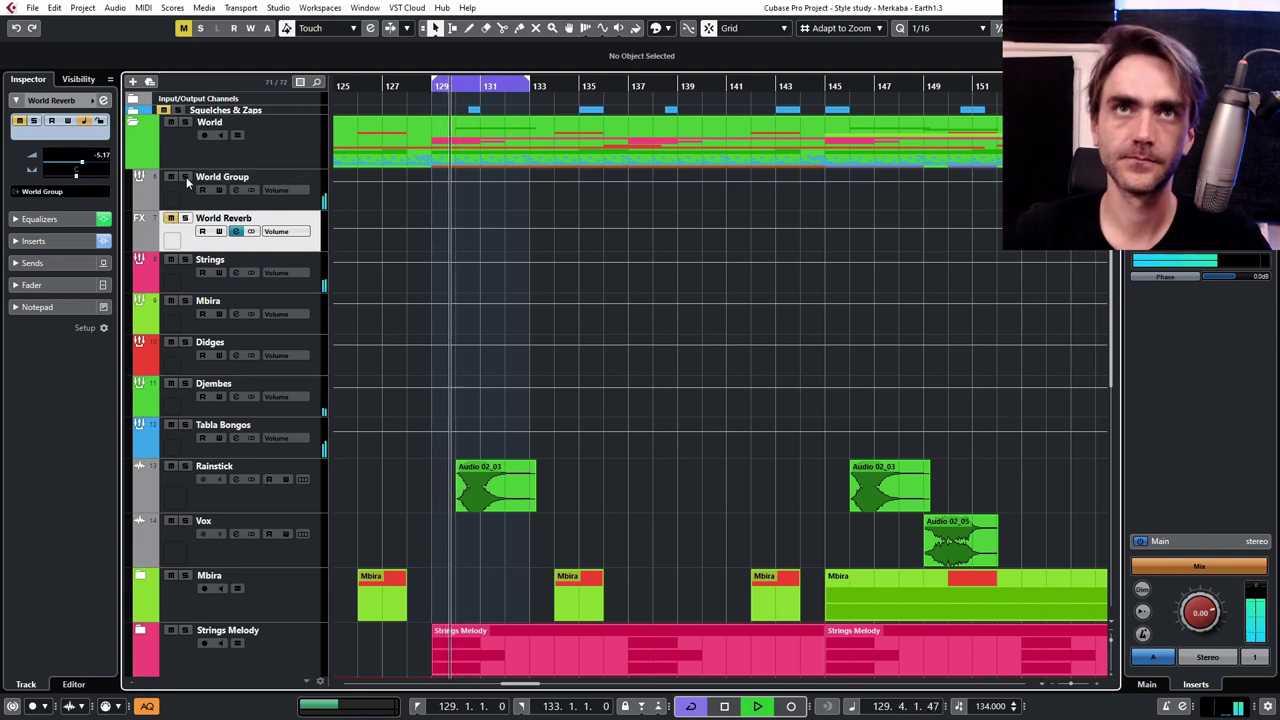
pyautogui.click(186, 178)
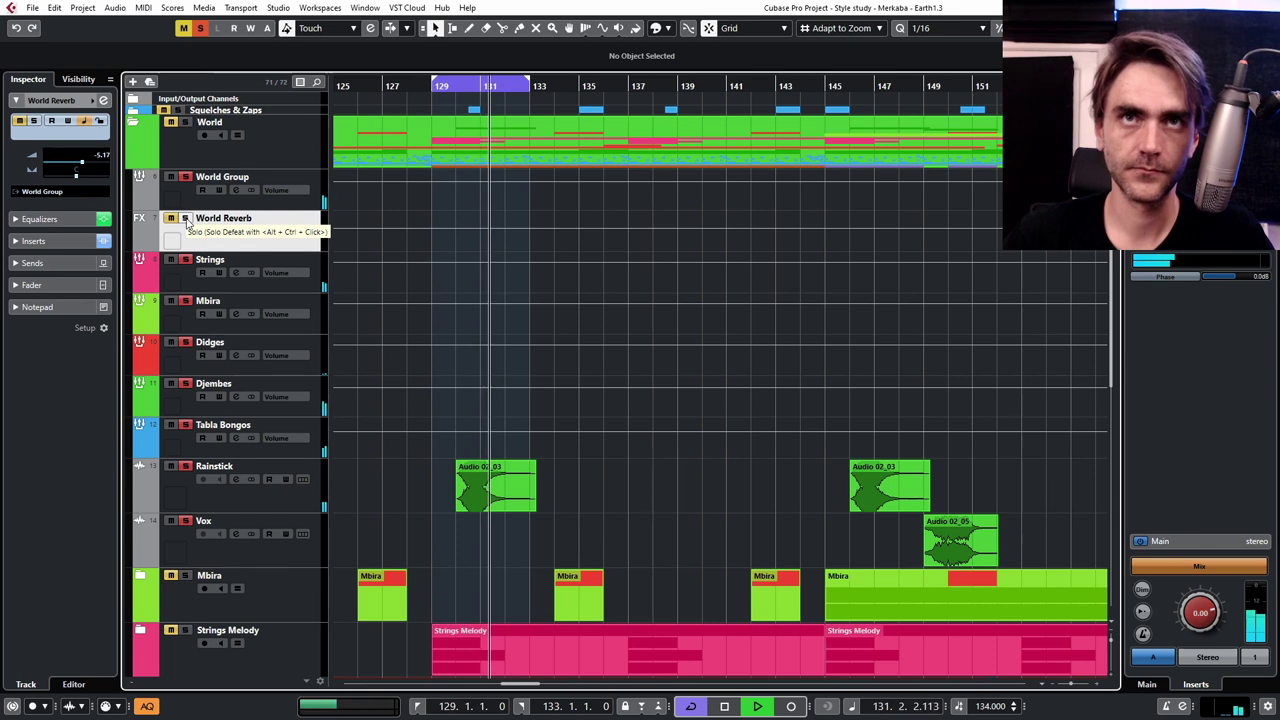
pyautogui.keyDown('alt'); pyautogui.click(626, 81); pyautogui.keyUp('alt')
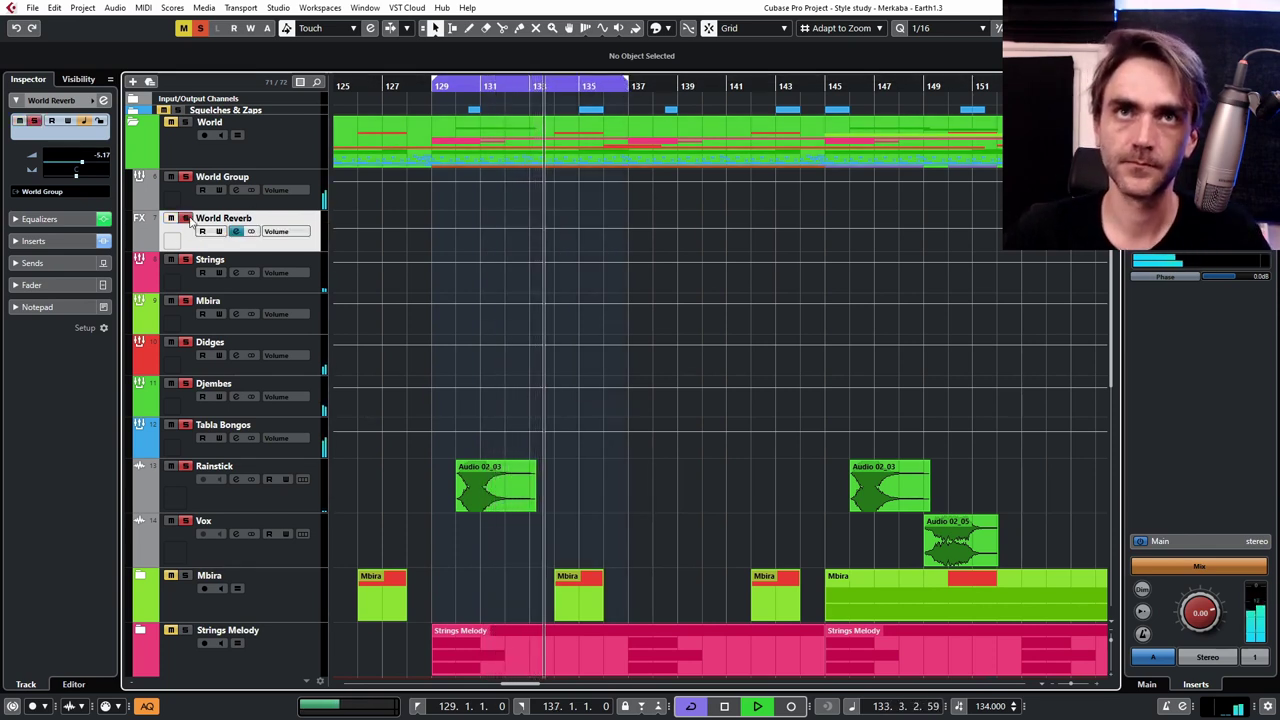
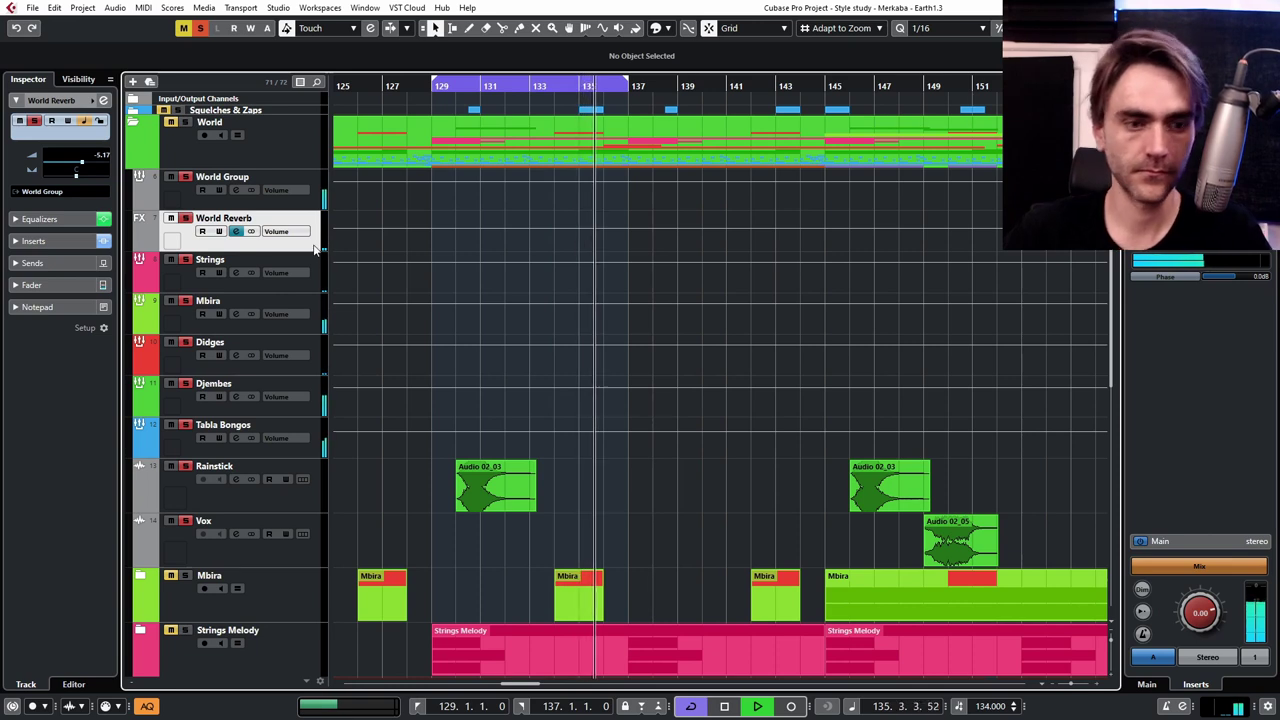
pyautogui.press('space')
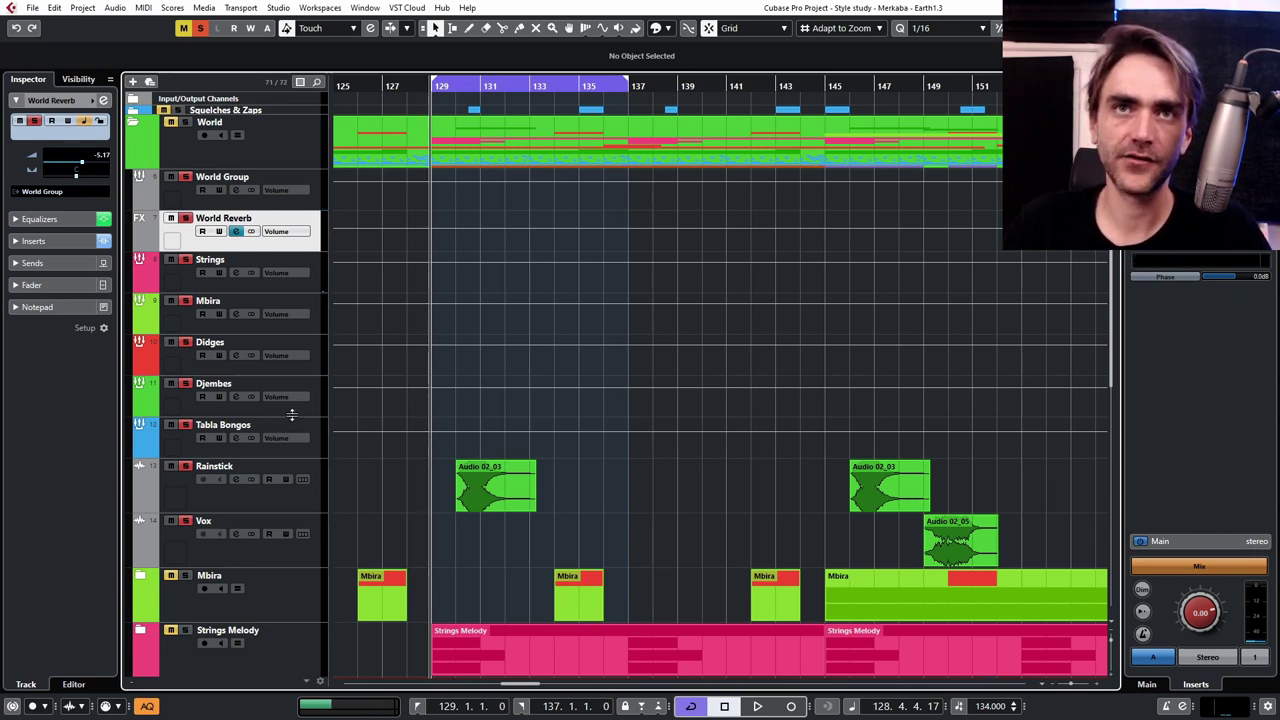
# - Check the World Reverb sends and EQ settings on the Djembes, Didges, Mbira and Strings group channels
pyautogui.click(270, 388)
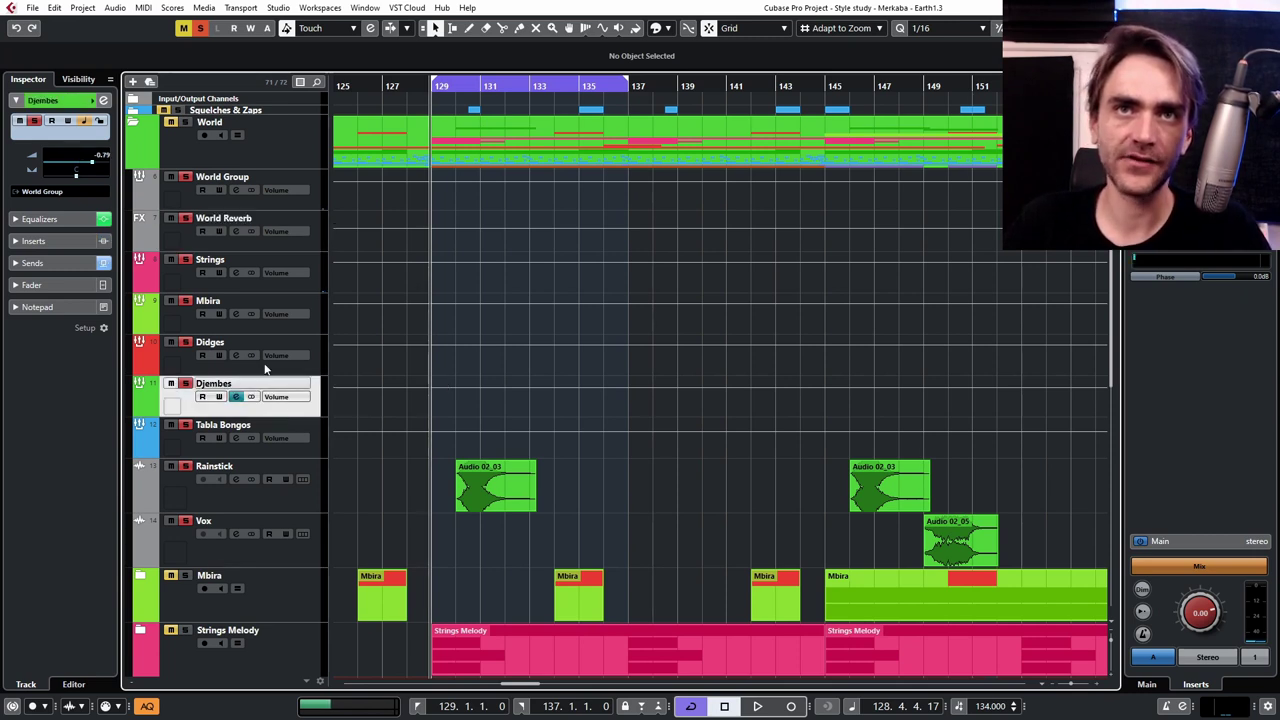
pyautogui.click(103, 100)
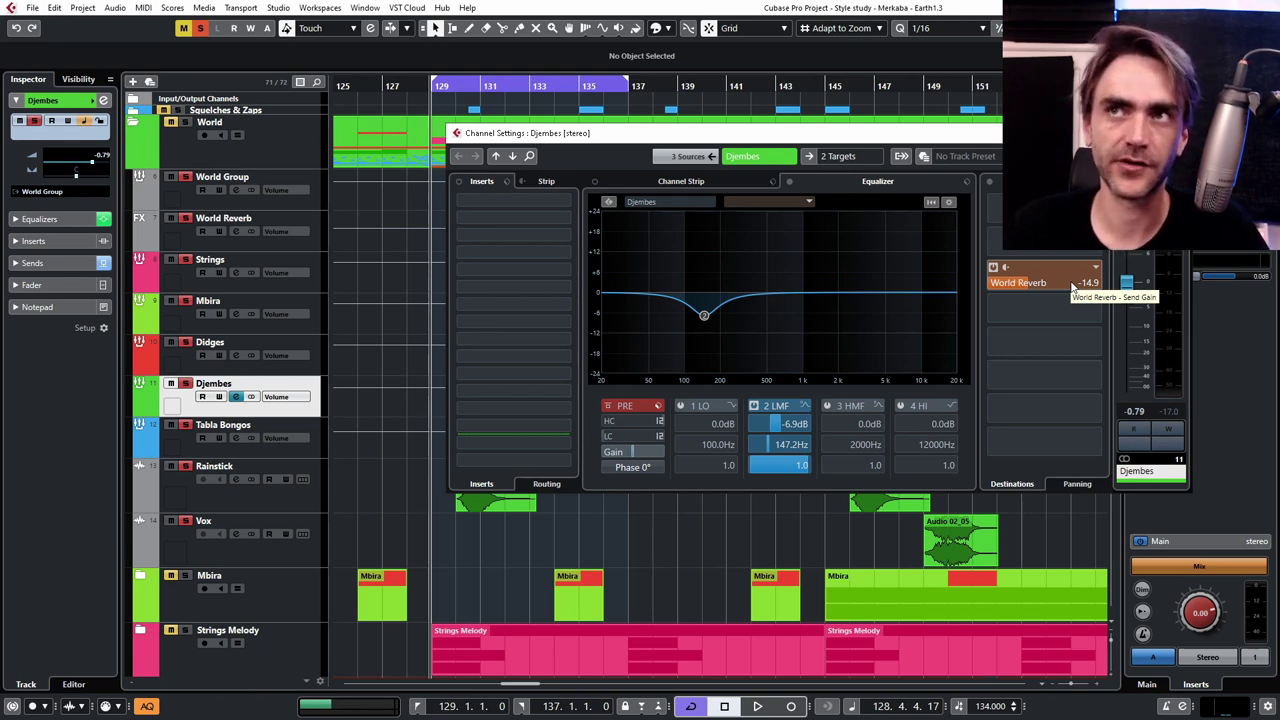
pyautogui.click(498, 157)
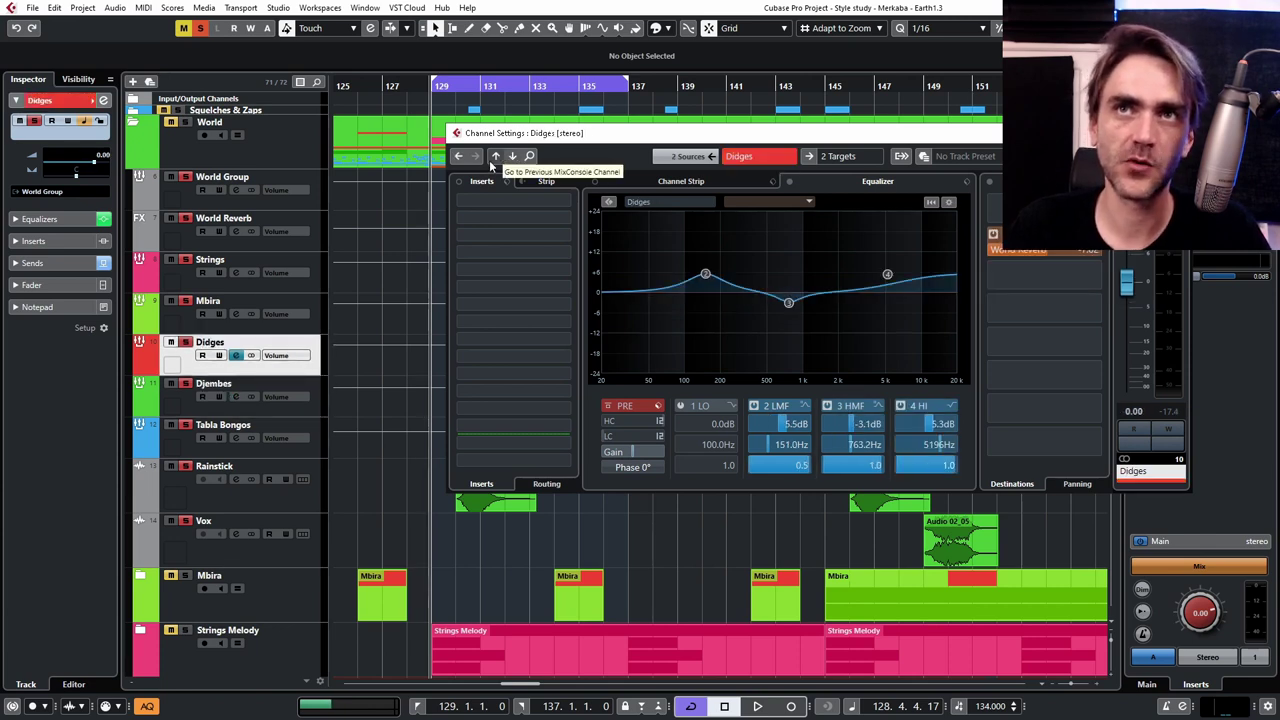
pyautogui.click(494, 159)
pyautogui.click(496, 157)
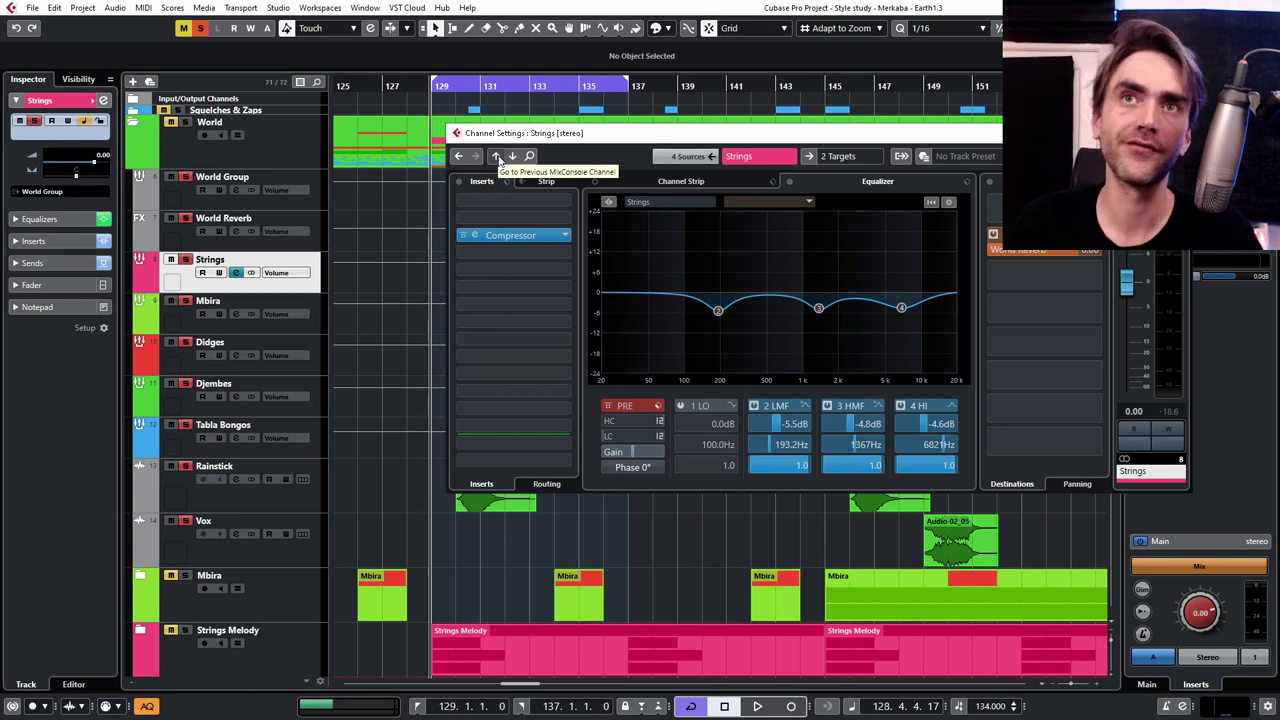
pyautogui.click(1177, 133)
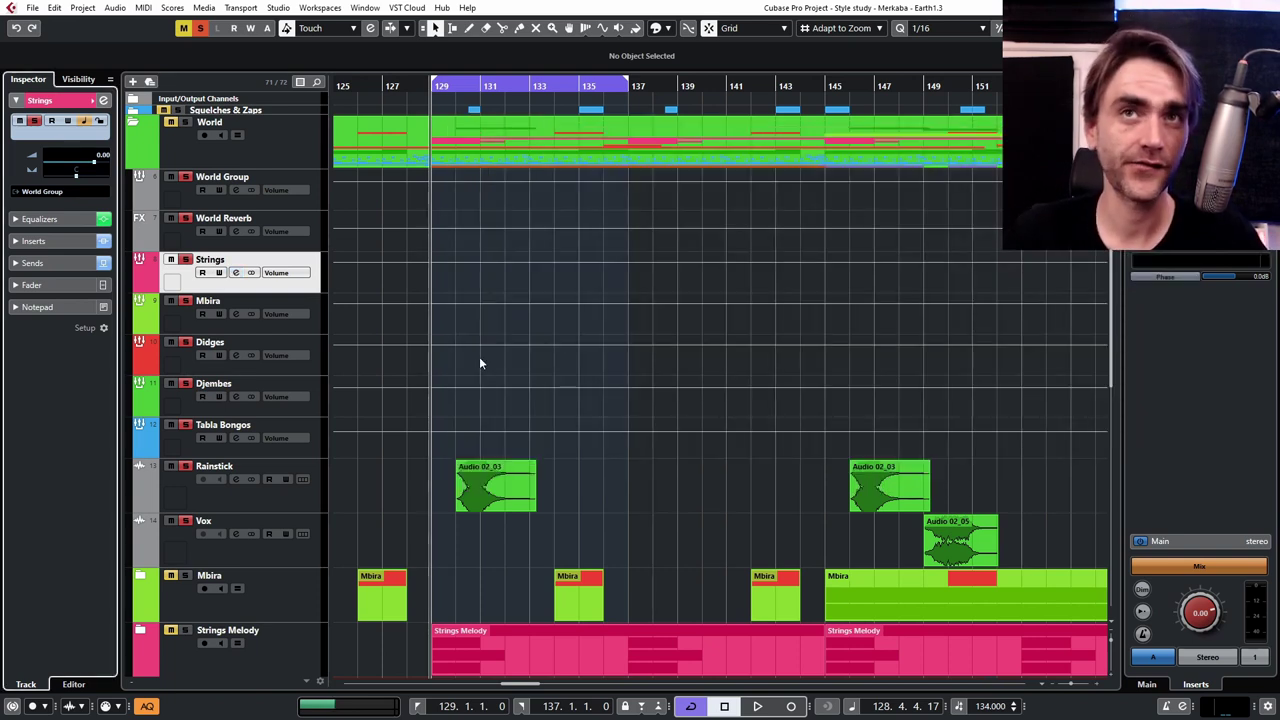
# - Go over the World Group and World Reverb channels, and inspect the LFOTool insert on the World Reverb
pyautogui.click(297, 249)
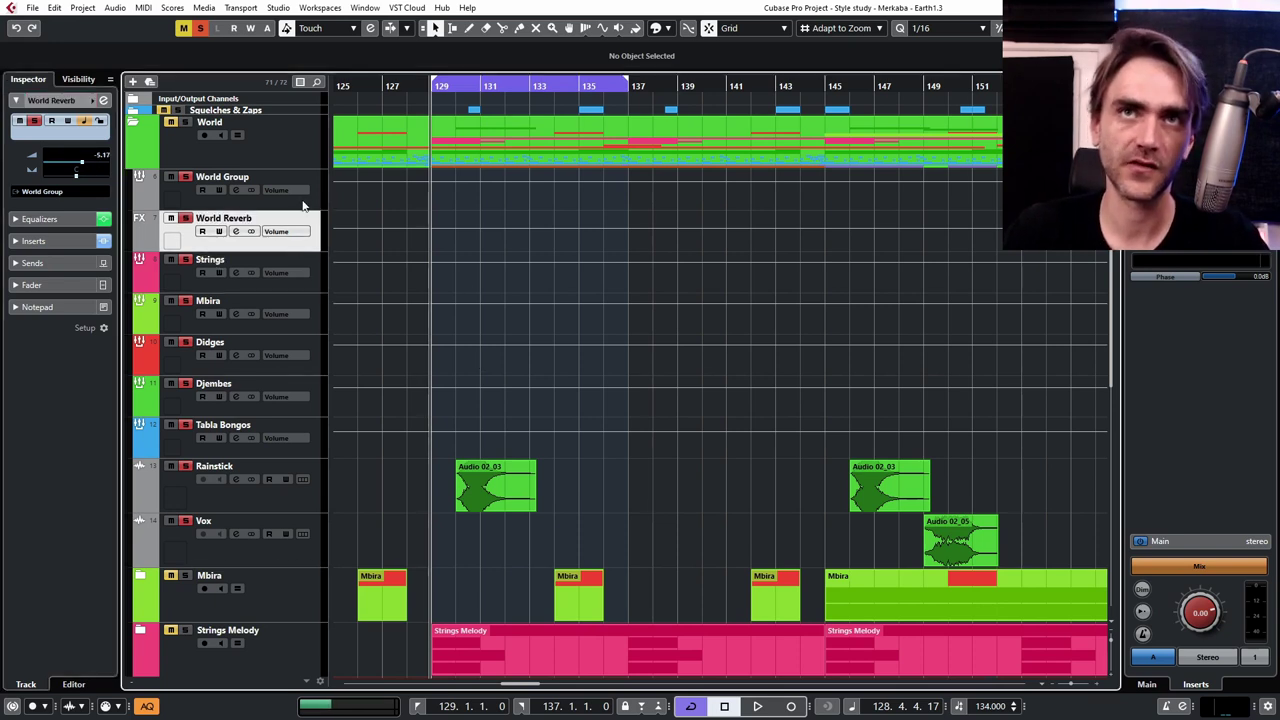
pyautogui.click(303, 205)
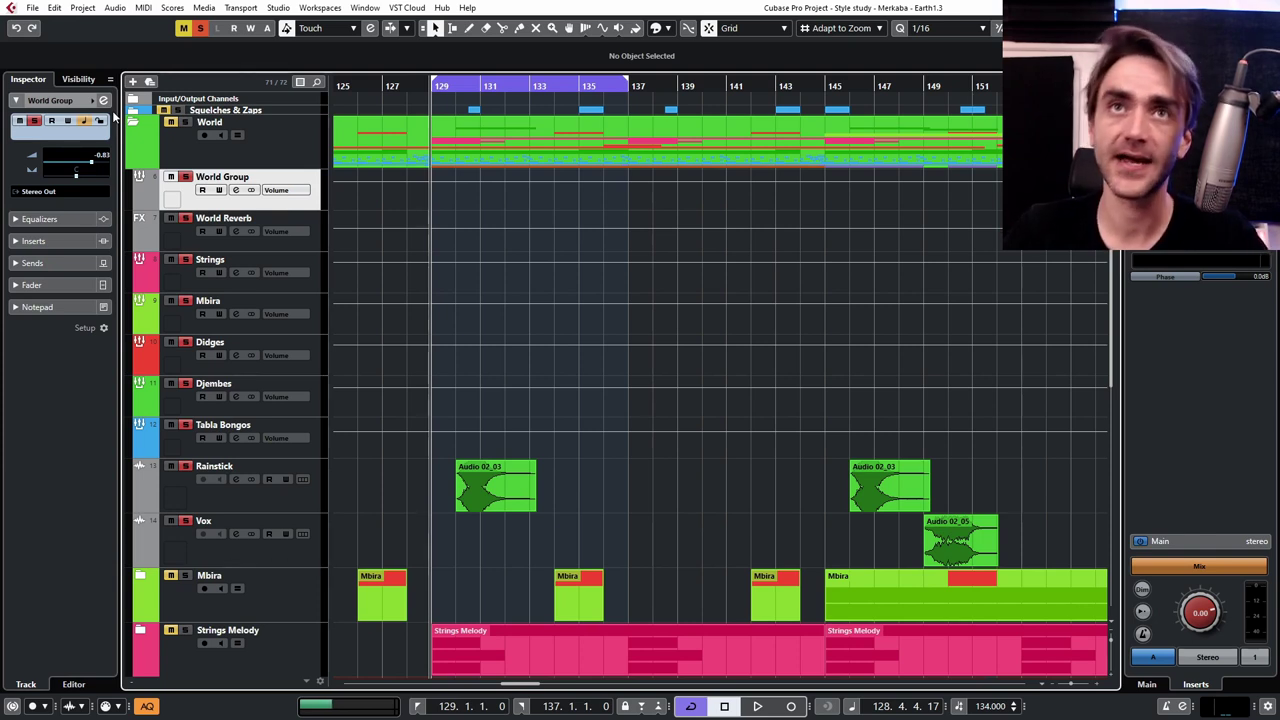
pyautogui.click(278, 247)
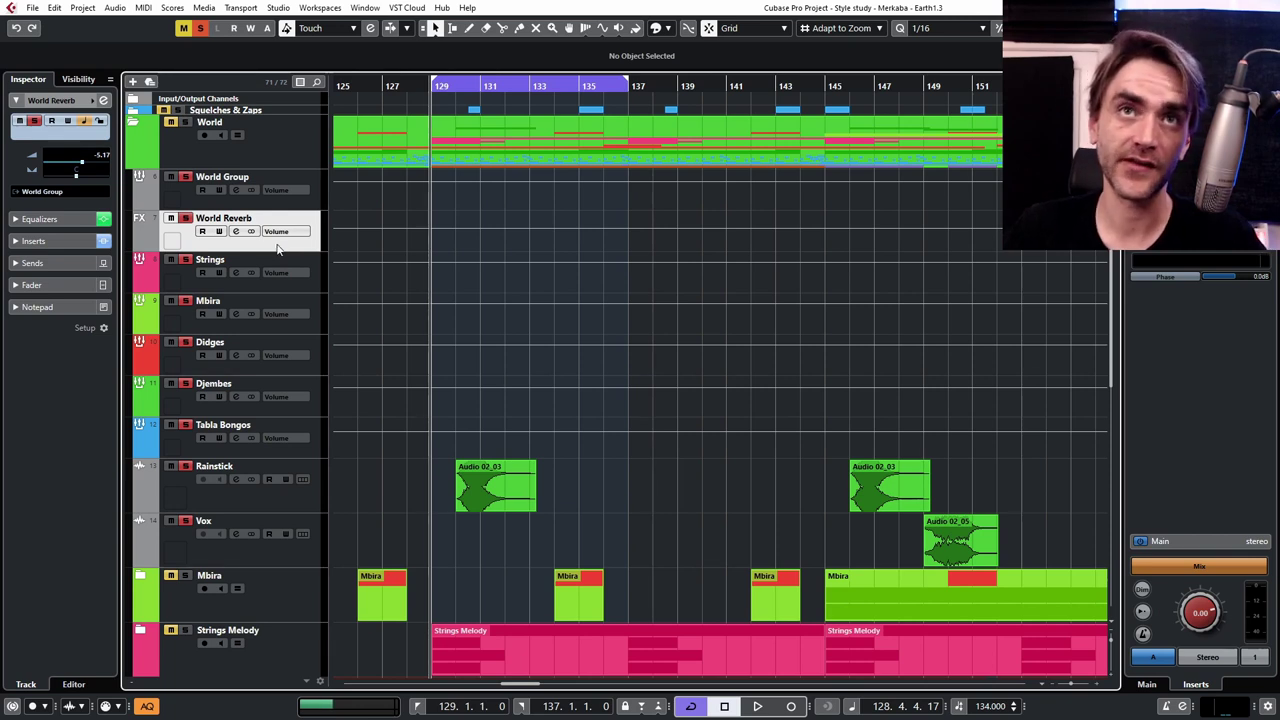
pyautogui.click(104, 100)
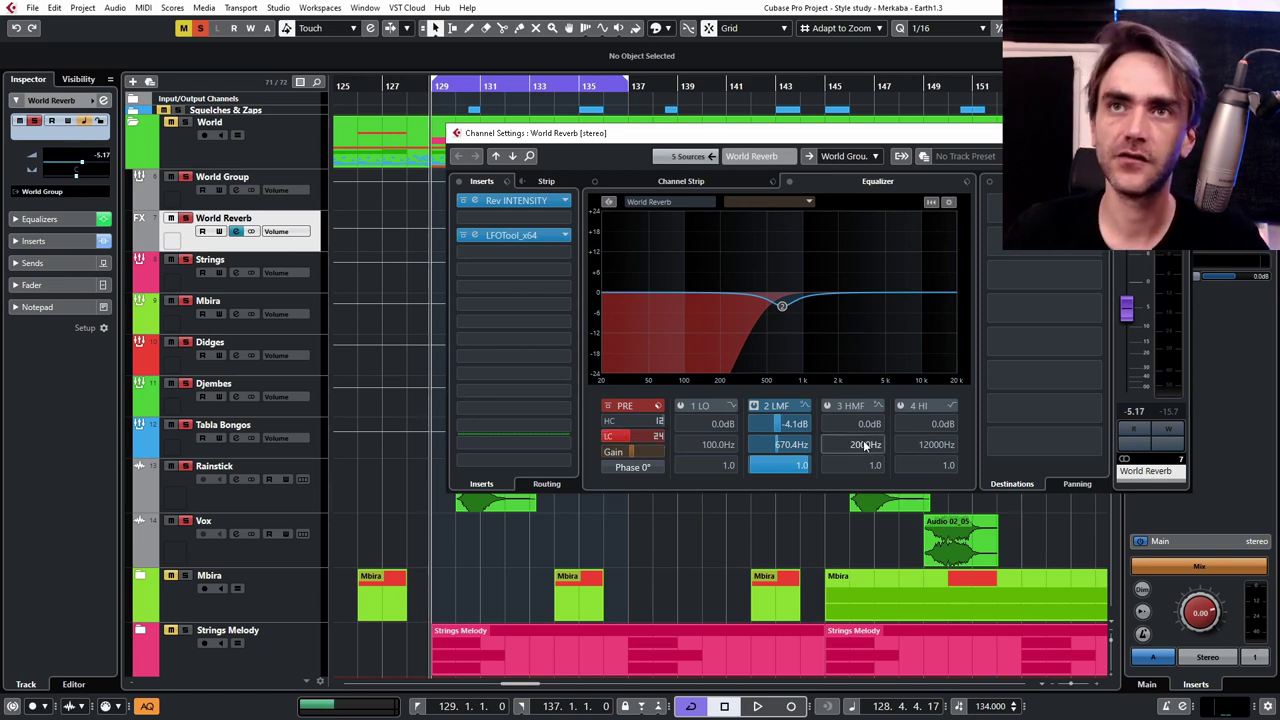
pyautogui.click(476, 237)
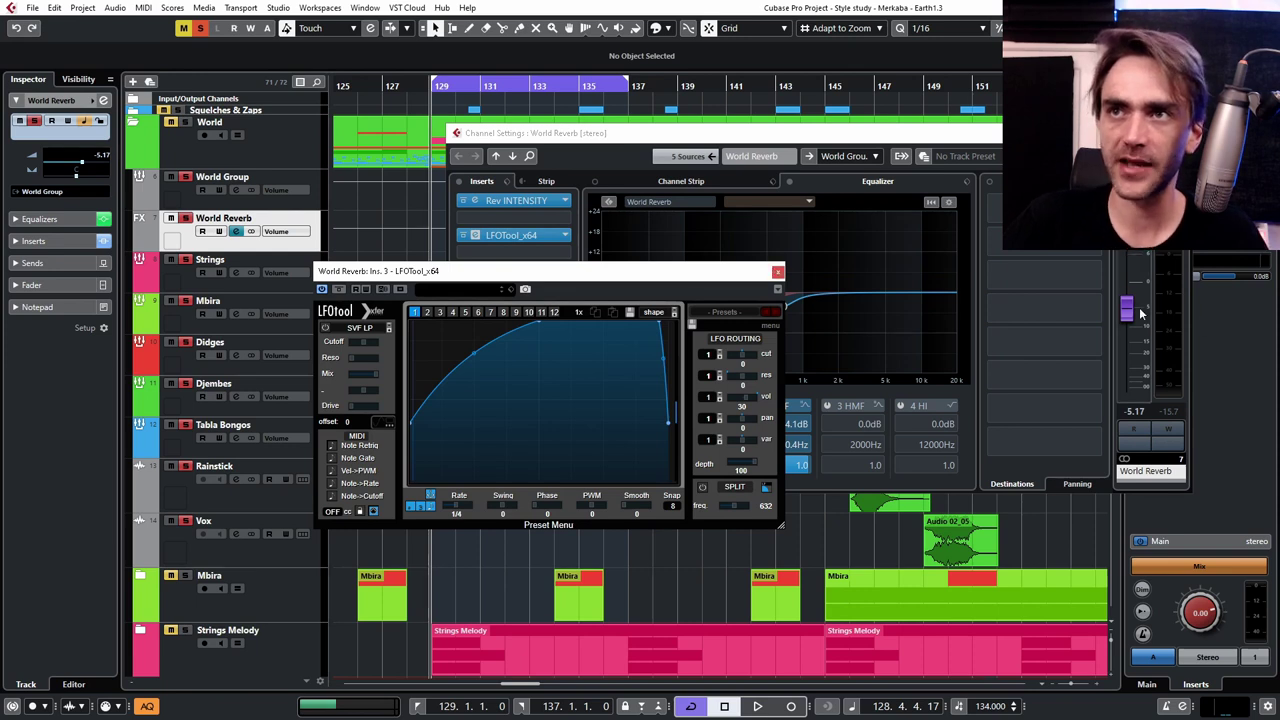
pyautogui.click(779, 273)
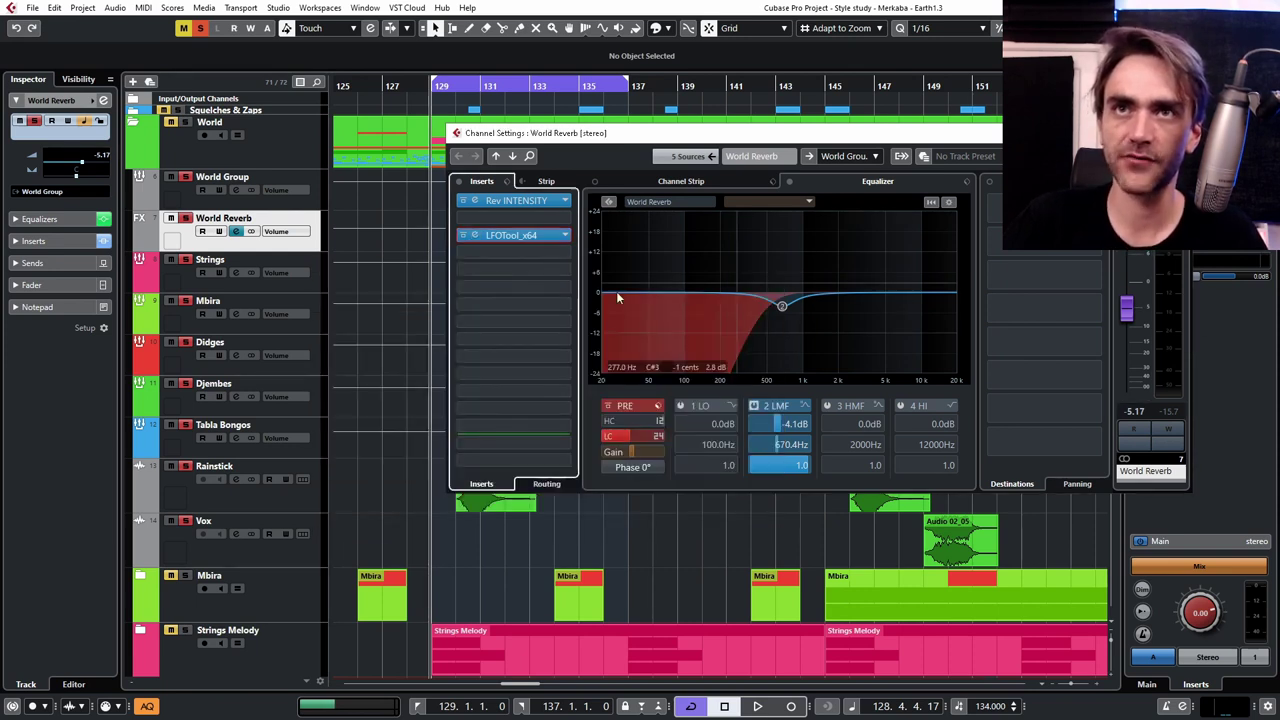
# - Insert the mvMeter2 analyzer in the sixth insert slot of the World Reverb channel
pyautogui.click(533, 287)
pyautogui.write('mvme')
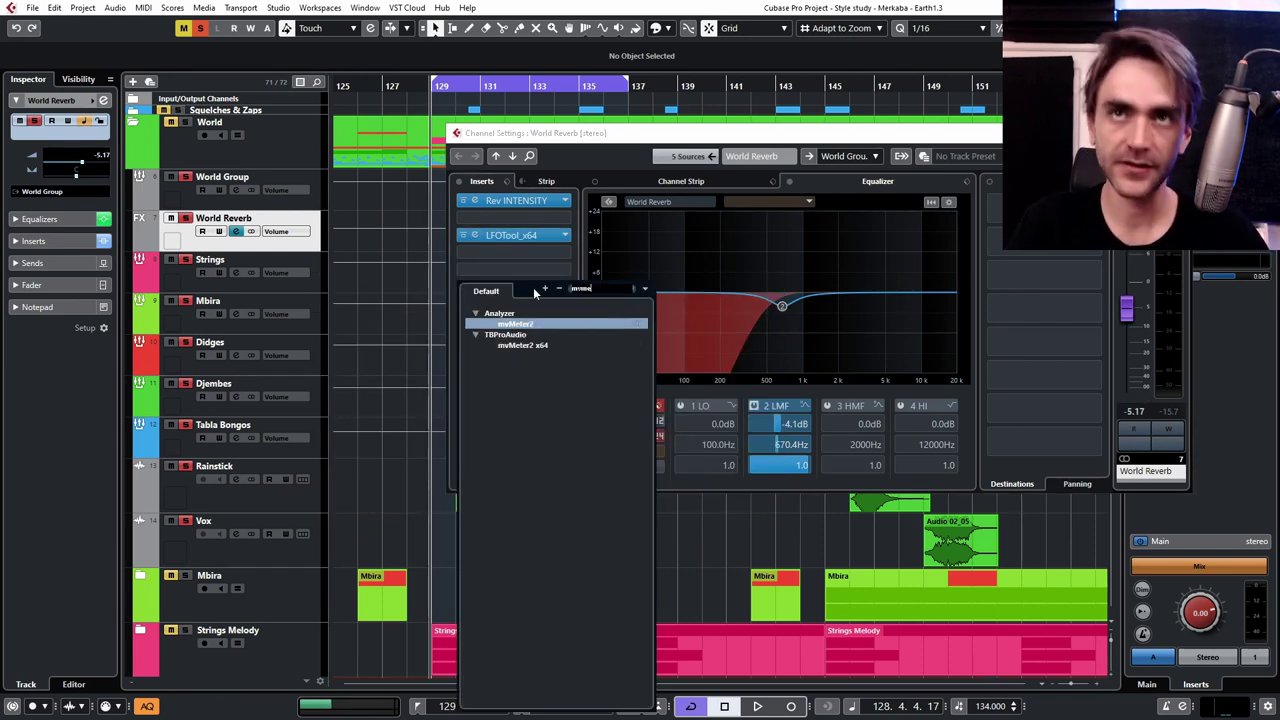
pyautogui.press('Return')
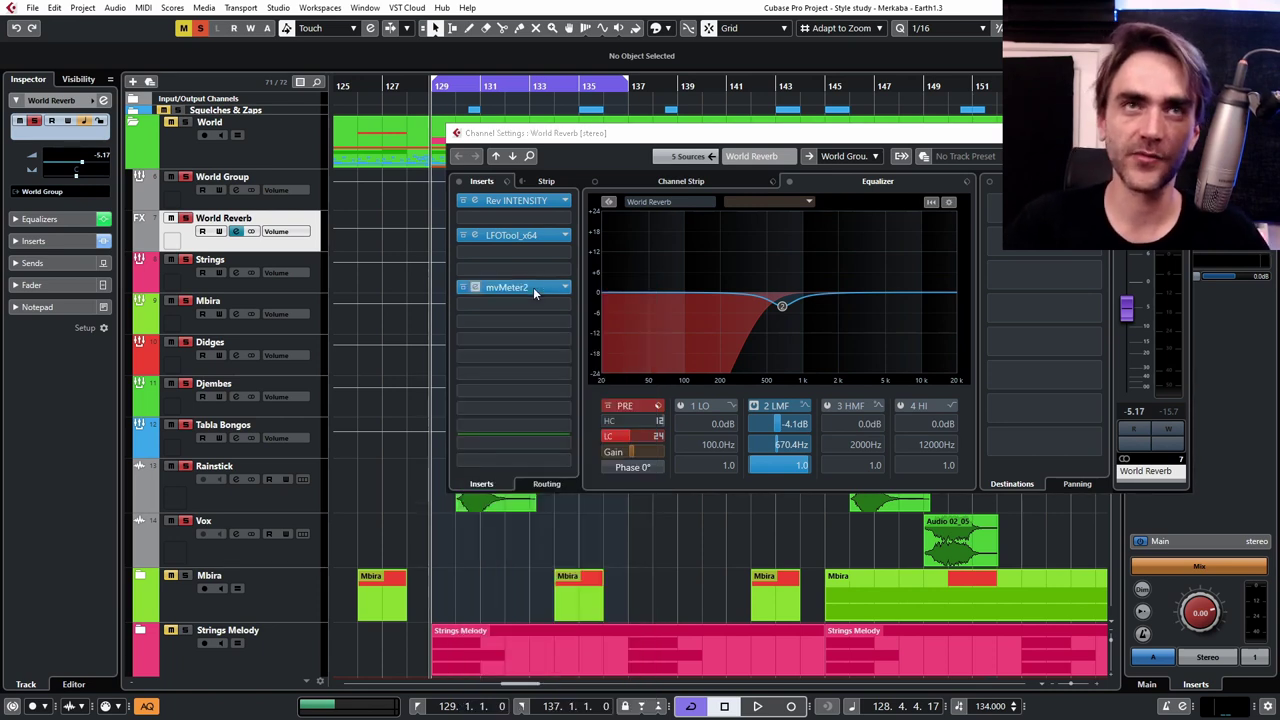
# - Play back the loop, raise the mvMeter2 gain to 12.0 dB, and watch the reverb level on the meters
pyautogui.press('space')
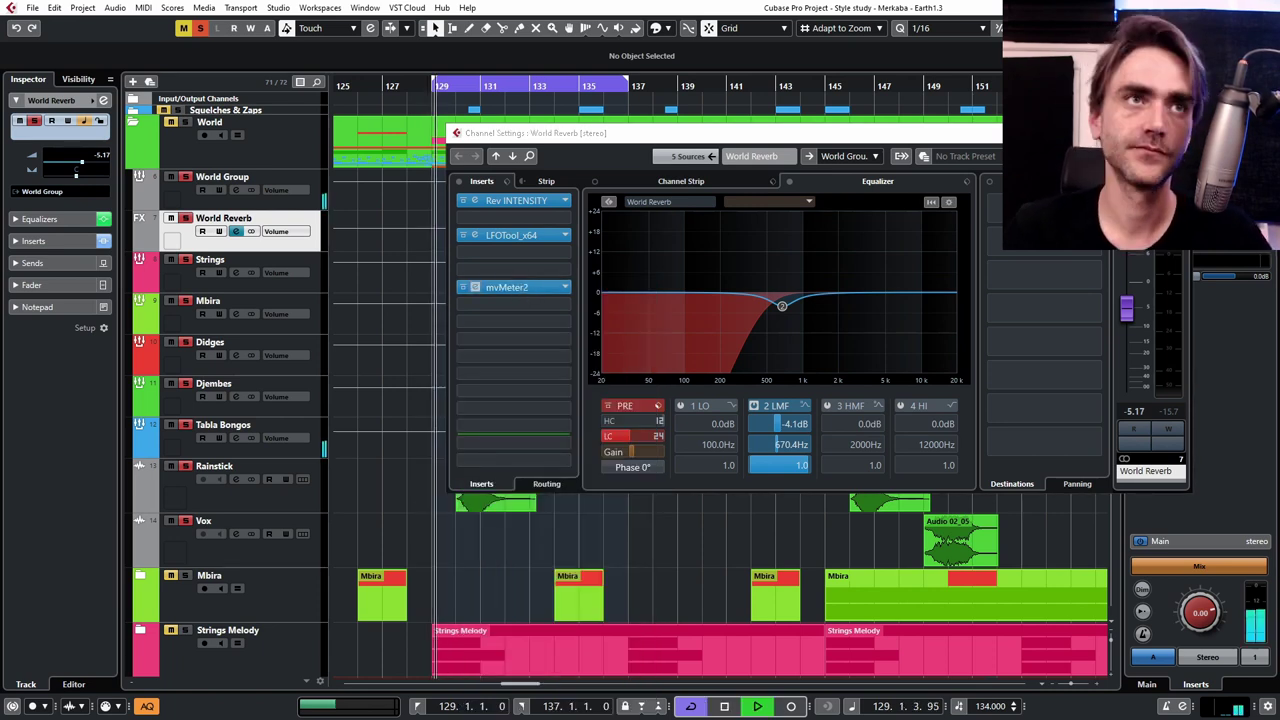
pyautogui.moveTo(265, 182); pyautogui.dragTo(430, 233)
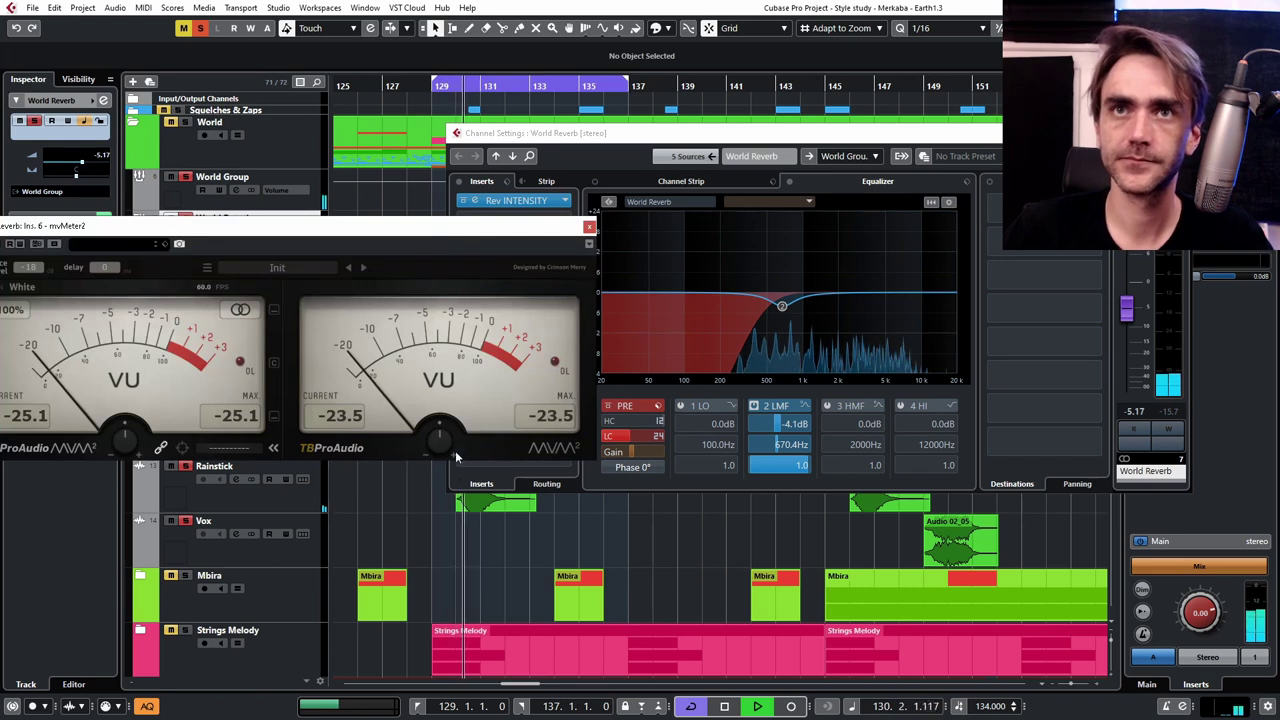
pyautogui.moveTo(446, 442); pyautogui.dragTo(466, 391)
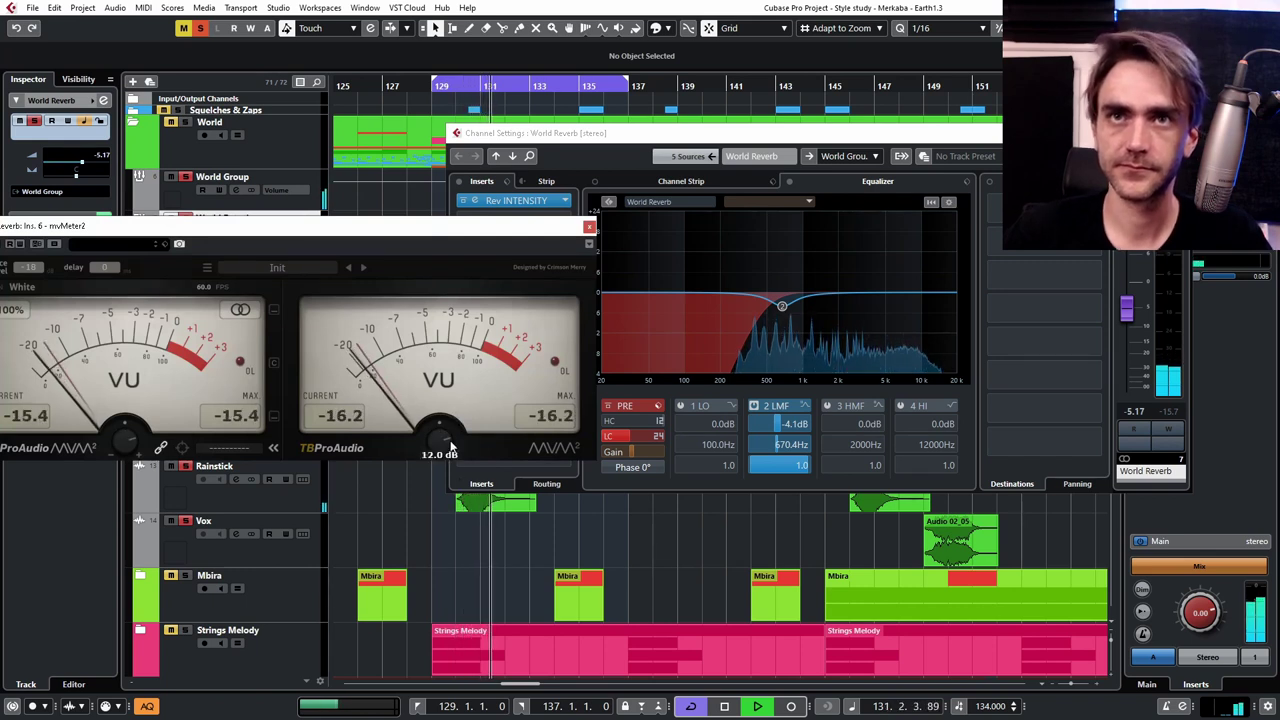
pyautogui.moveTo(443, 438)
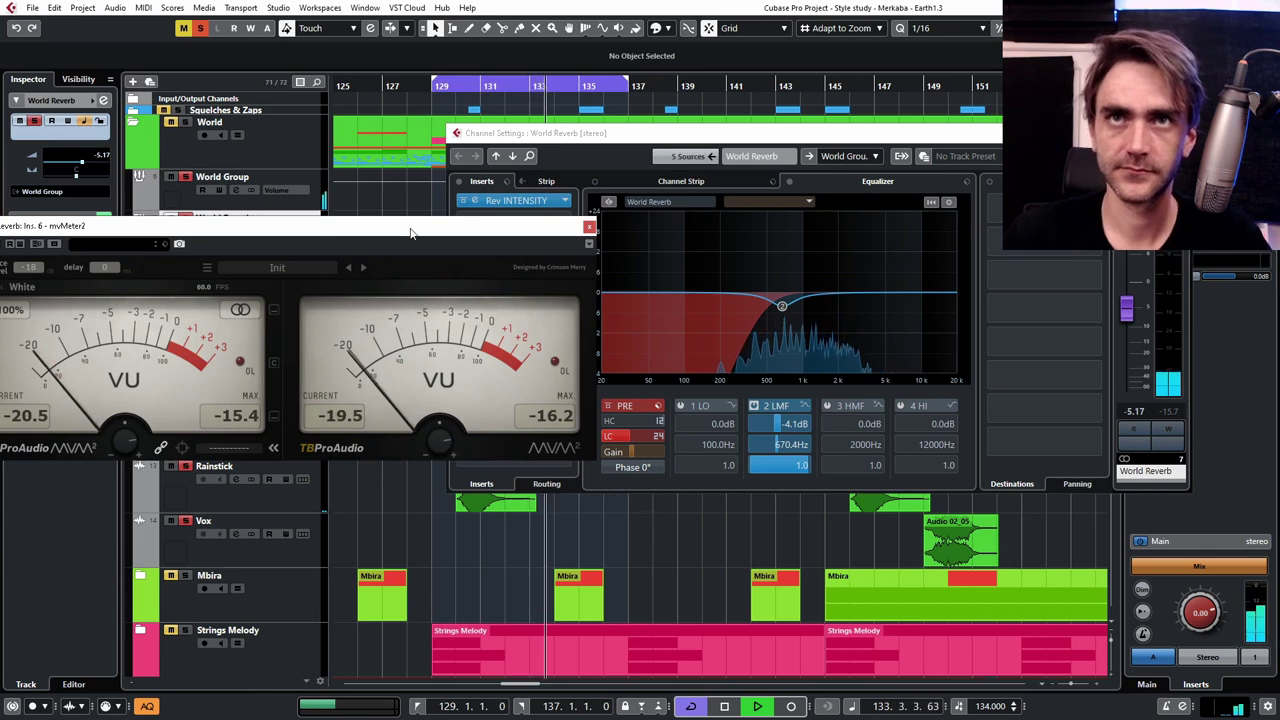
pyautogui.moveTo(330, 226); pyautogui.dragTo(471, 214)
pyautogui.moveTo(594, 428)
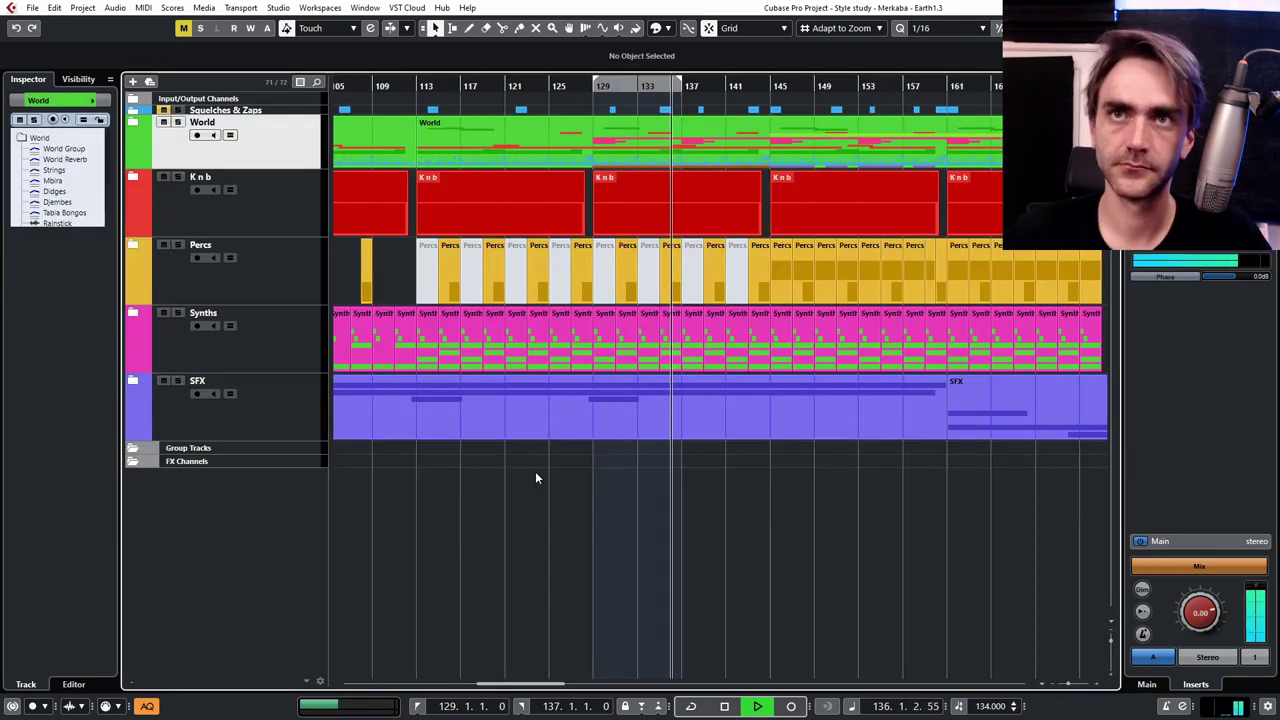
# - Expand the World folder and look over its instrument tracks across the arrangement during playback
pyautogui.press('g')
pyautogui.press('g')
pyautogui.press('g')
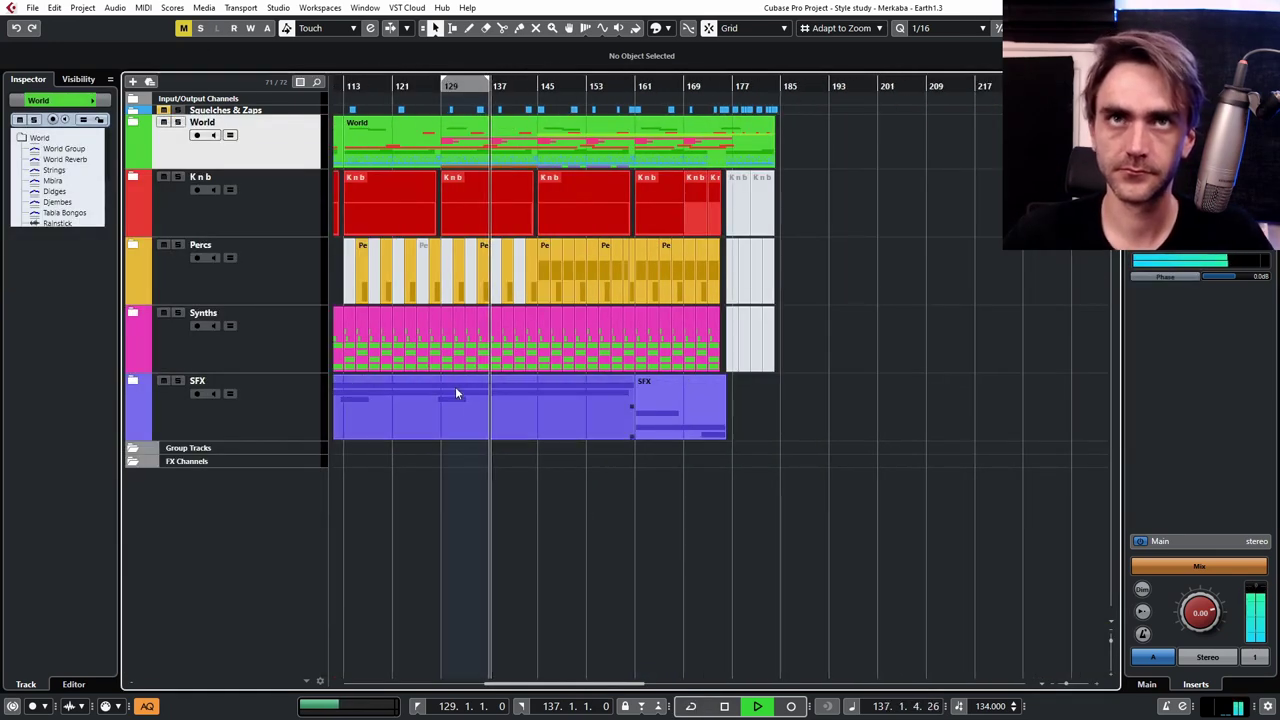
pyautogui.hscroll(-2, 545, 466)
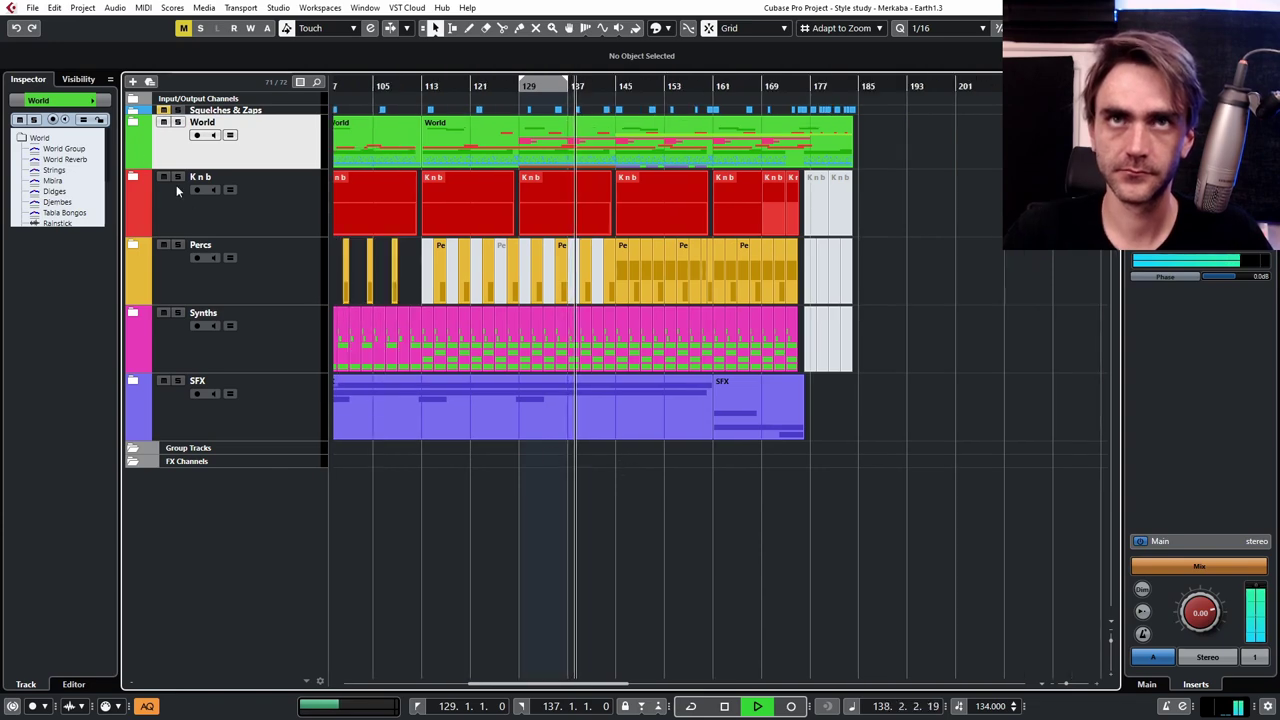
pyautogui.click(133, 122)
pyautogui.scroll(-6, 580, 380)
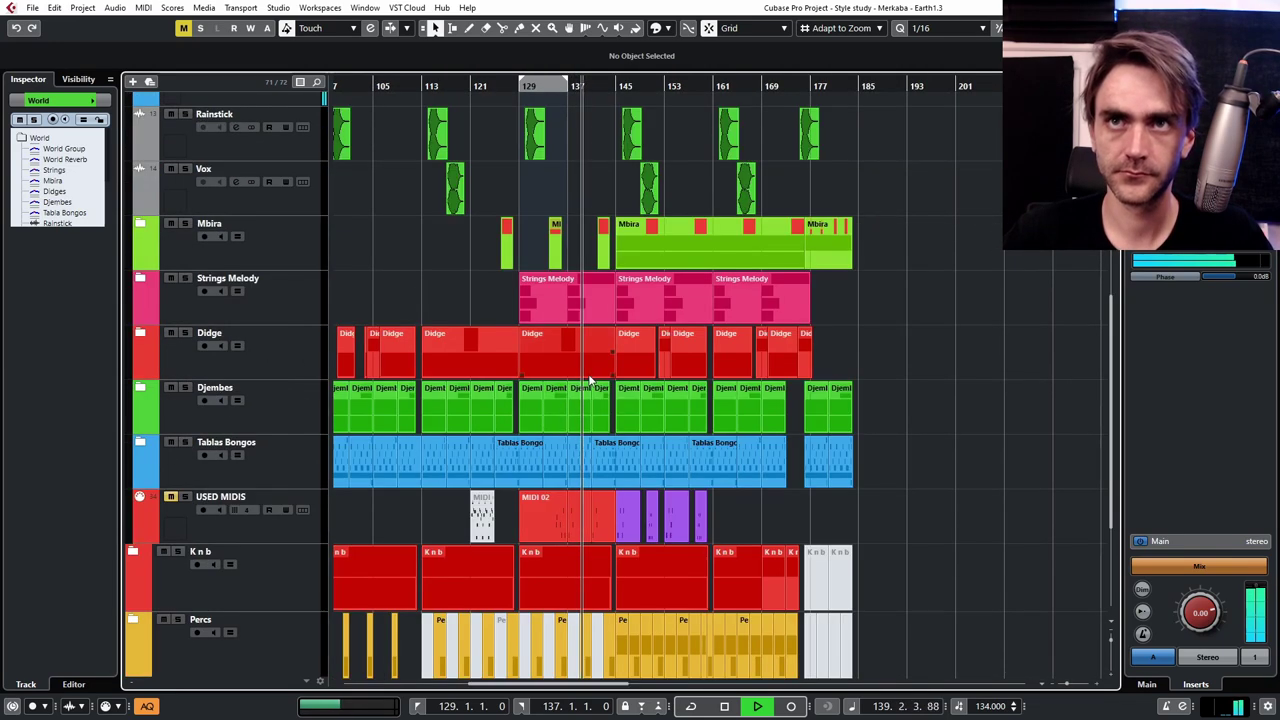
pyautogui.scroll(2, 583, 351)
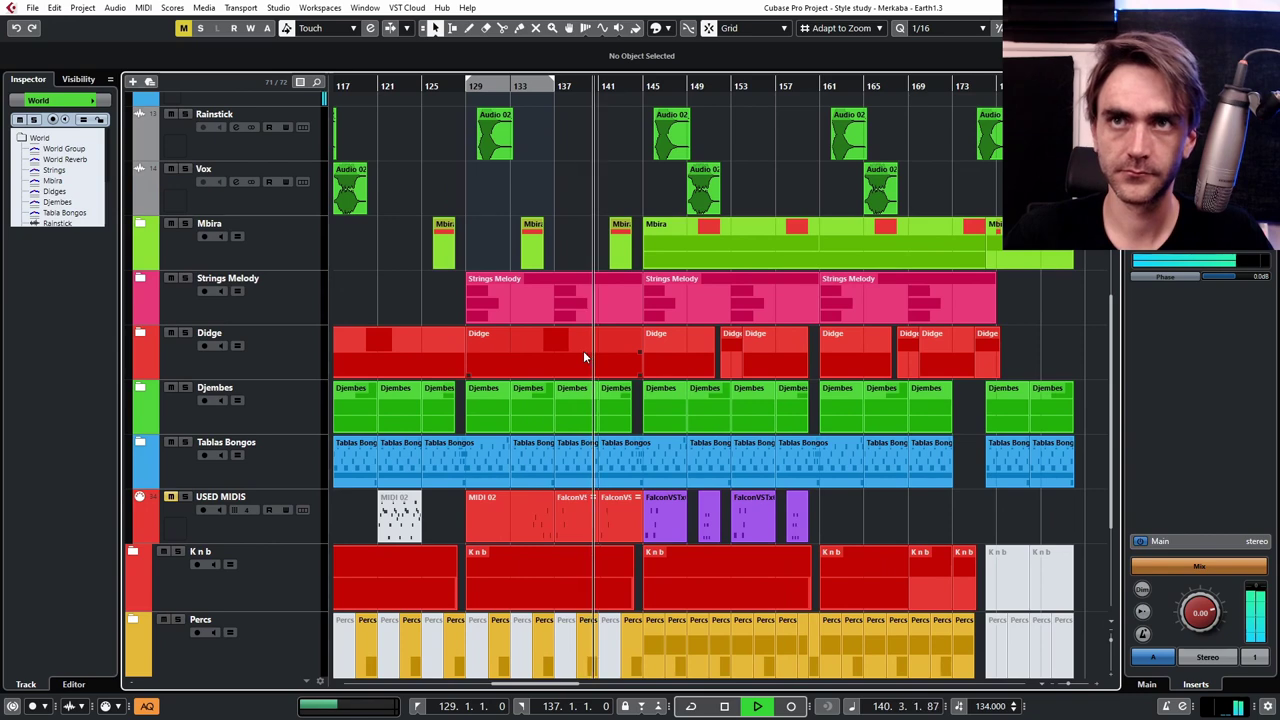
pyautogui.scroll(1, 615, 330)
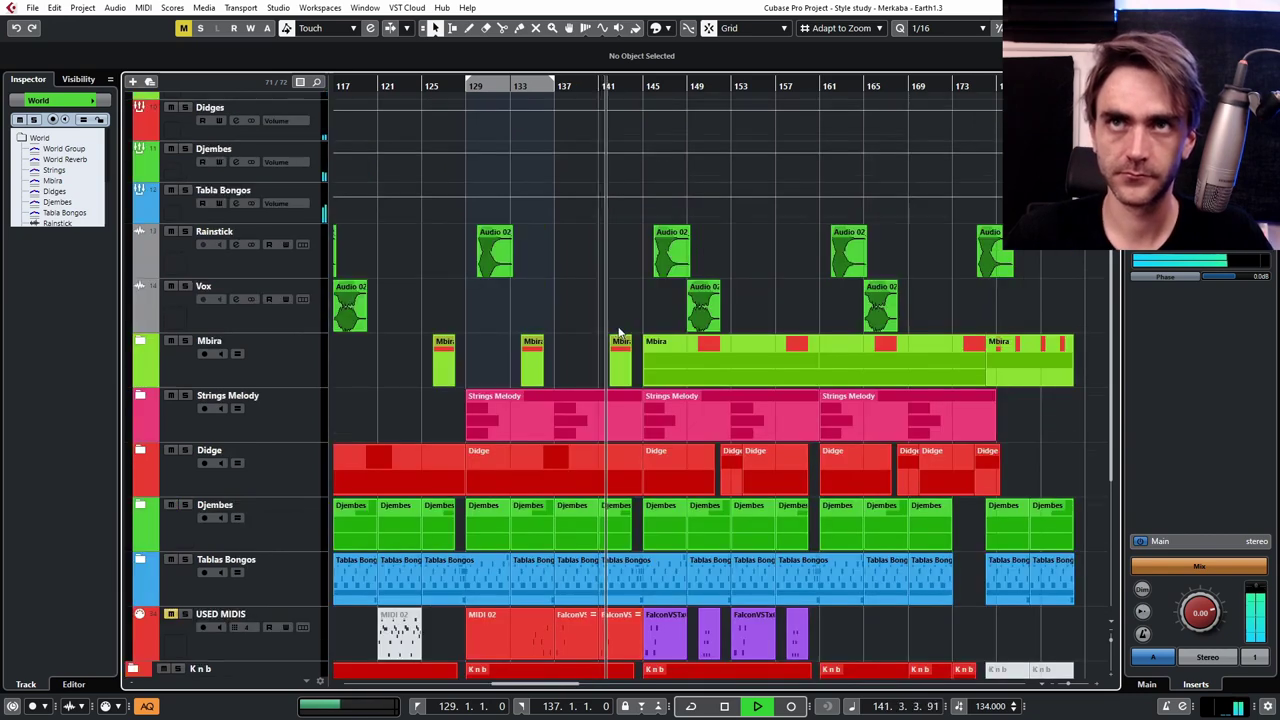
pyautogui.scroll(4, 610, 400)
pyautogui.hscroll(1, 600, 391)
pyautogui.scroll(2, 583, 420)
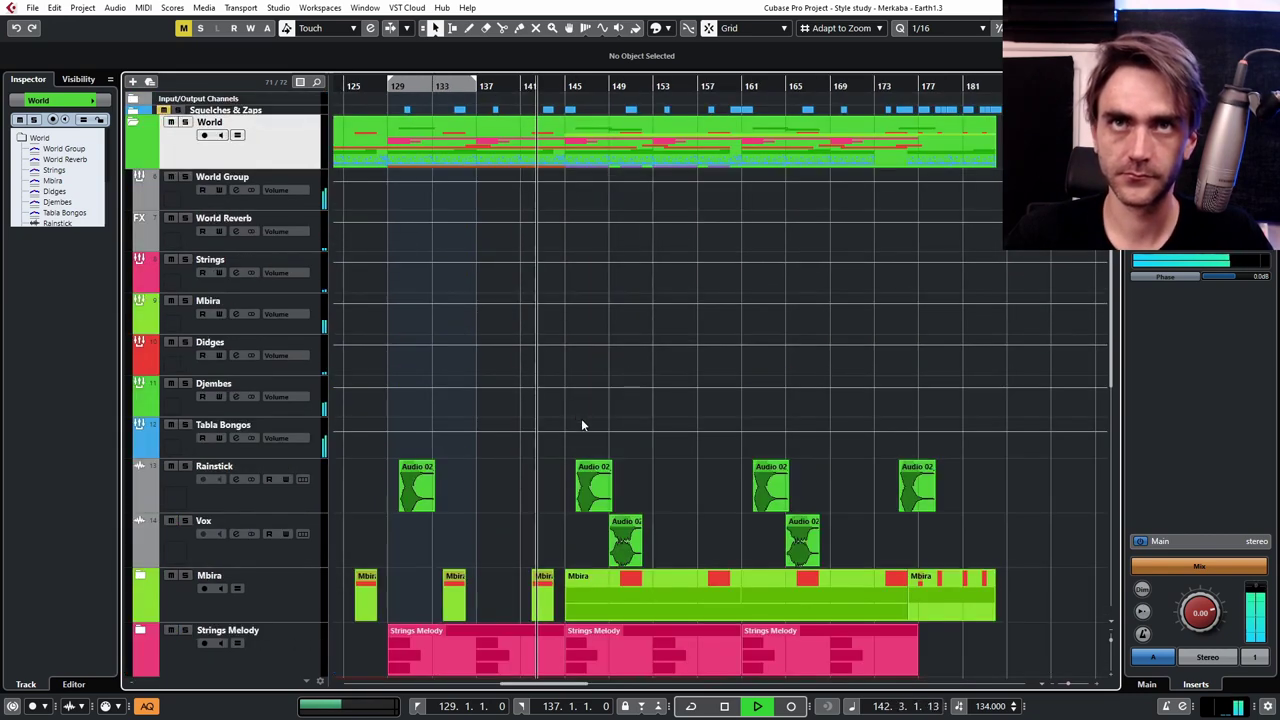
# - Open the World Group channel settings and add a low-mid EQ cut of -5.9 dB at 394.1 Hz with Q 0.3
pyautogui.click(304, 201)
pyautogui.click(103, 100)
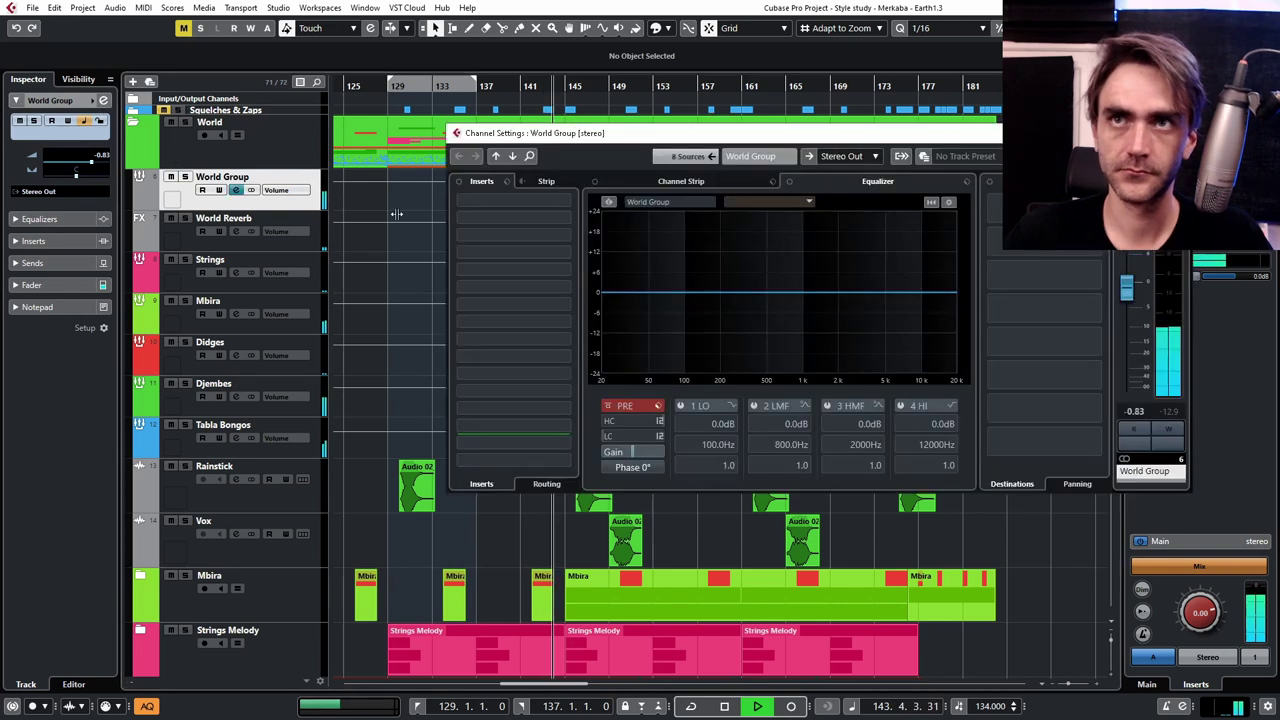
pyautogui.moveTo(756, 294); pyautogui.dragTo(755, 315)
pyautogui.scroll(-2, 756, 317)
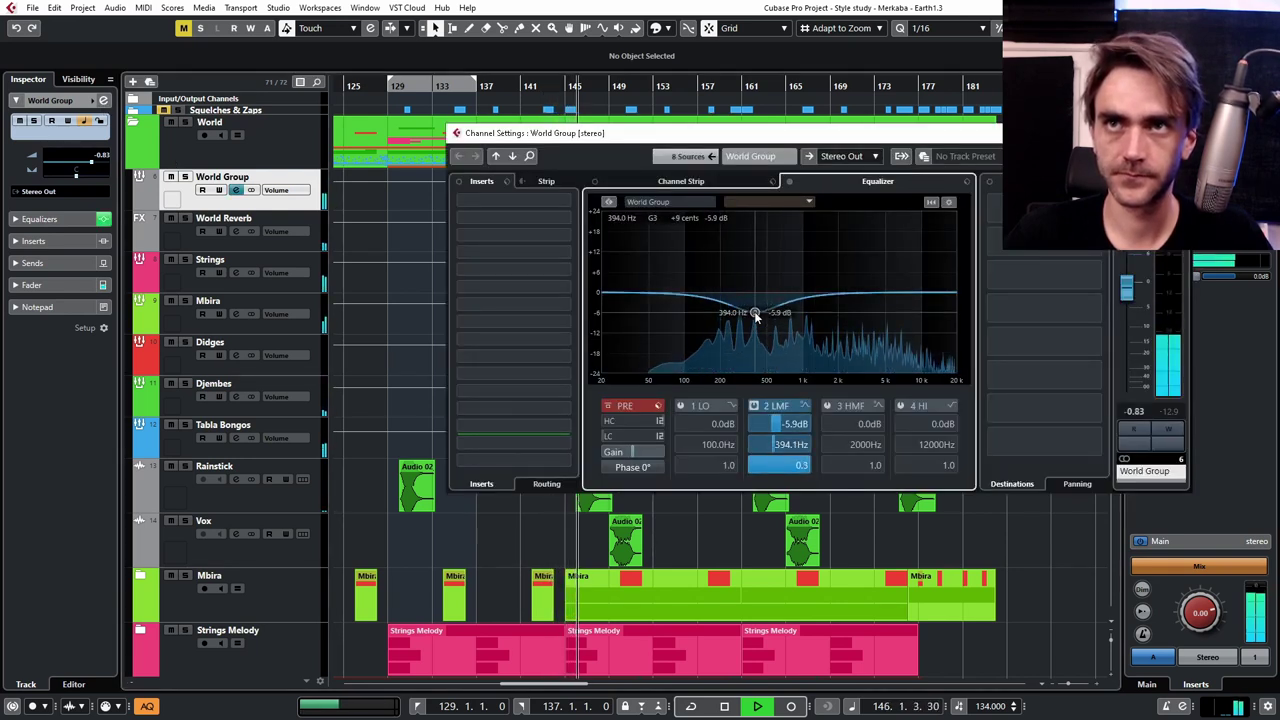
# - Lower the World Group fader to -1.28 dB and set the low-mid EQ band's gain to -3.0 dB
pyautogui.scroll(-1, 1142, 293)
pyautogui.scroll(-1, 1141, 293)
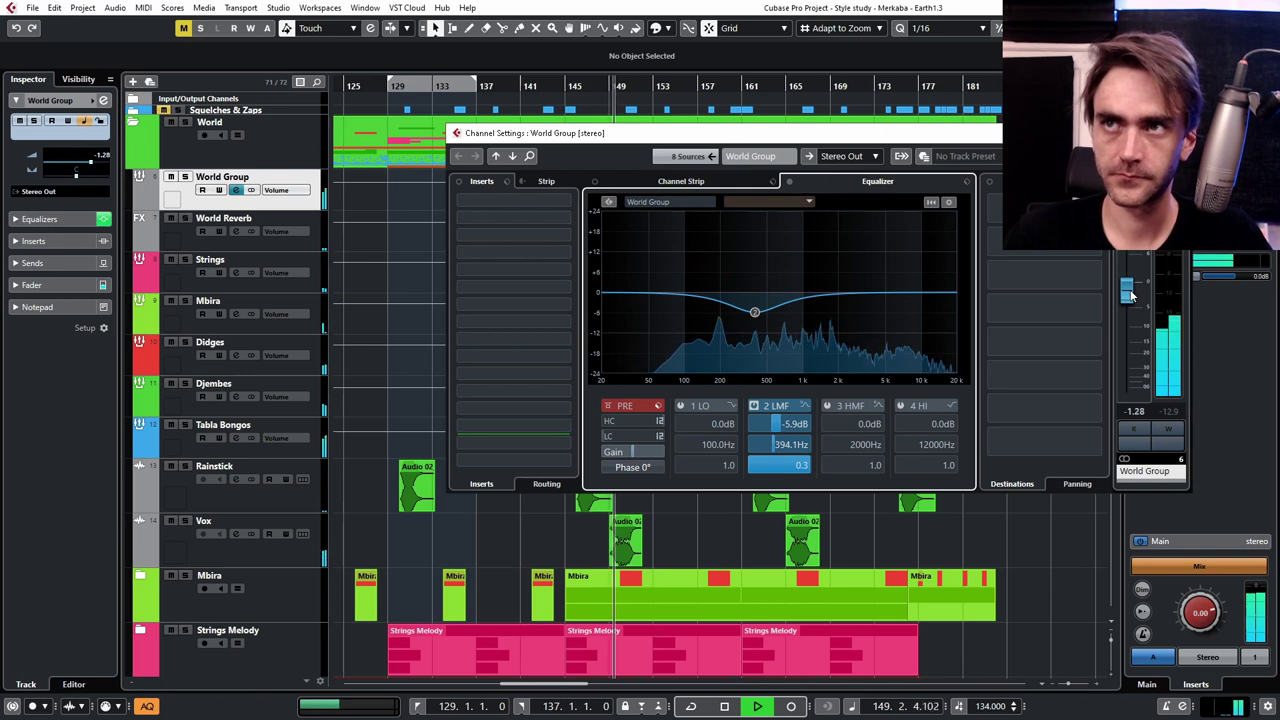
pyautogui.scroll(5, 799, 427)
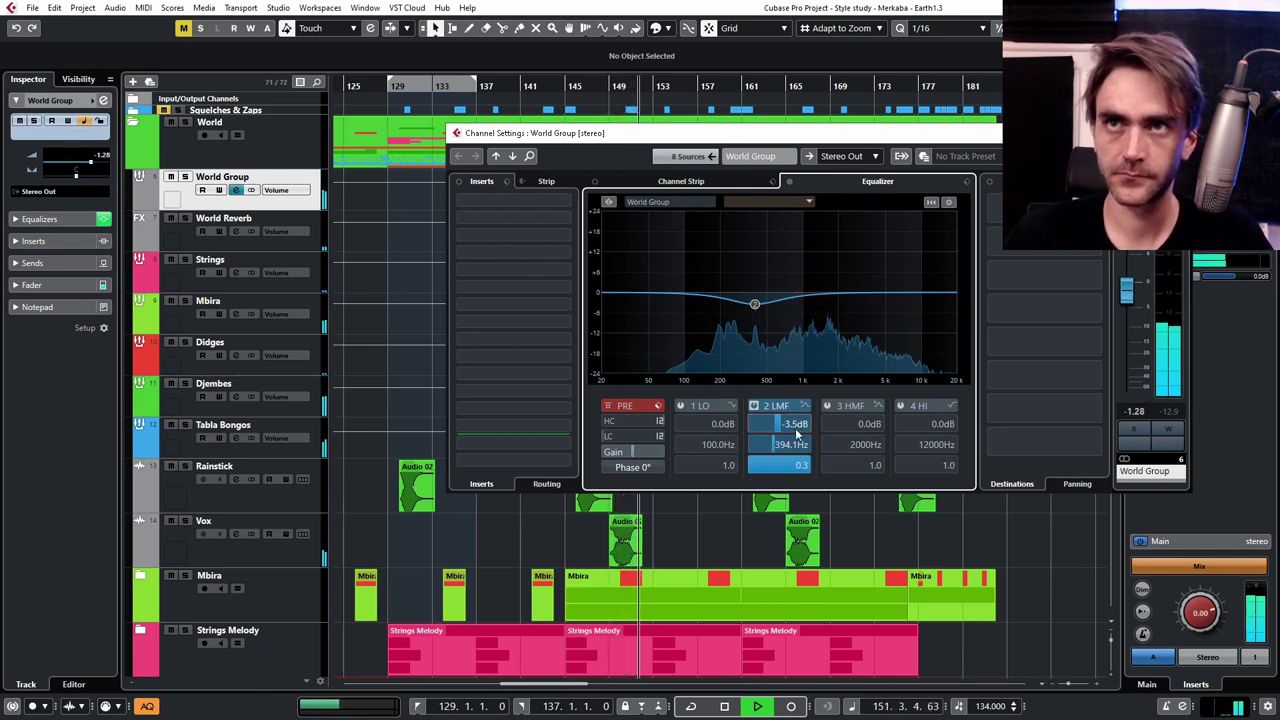
pyautogui.scroll(1, 795, 427)
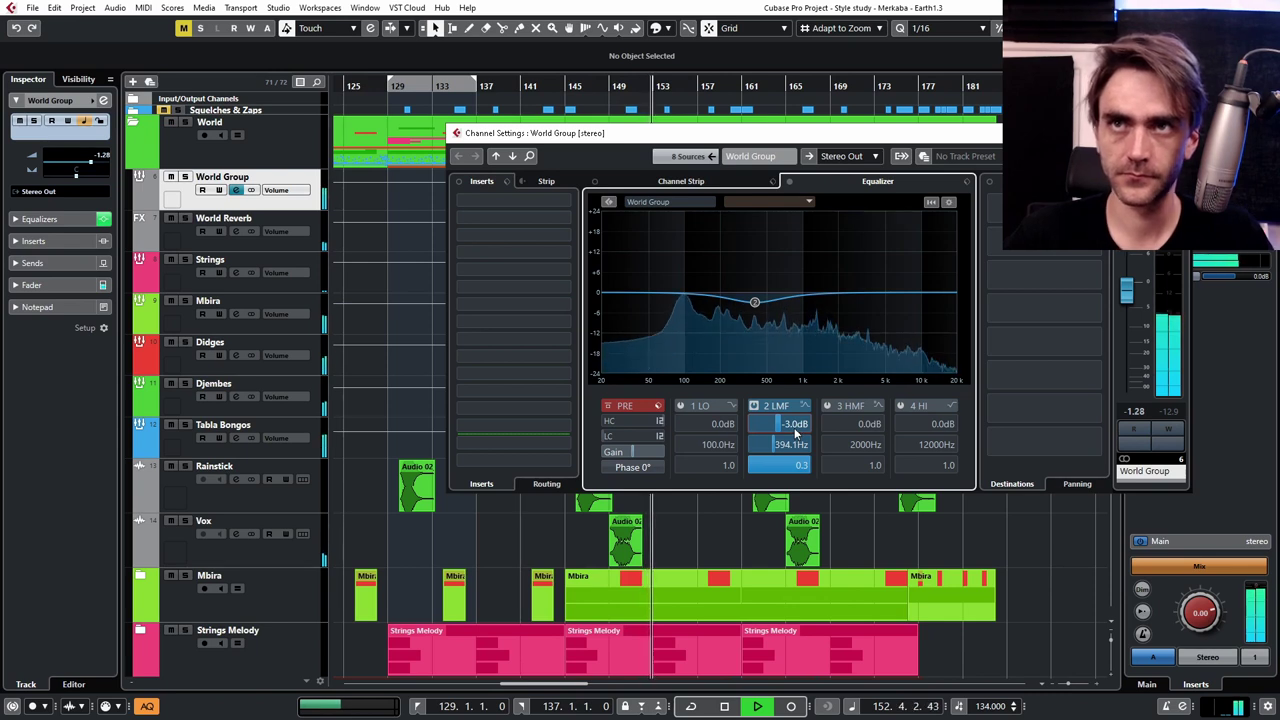
# - Add a 24 dB/Oct low cut at 101.8 Hz to the World Group's pre-filter and close its channel settings
pyautogui.click(658, 436)
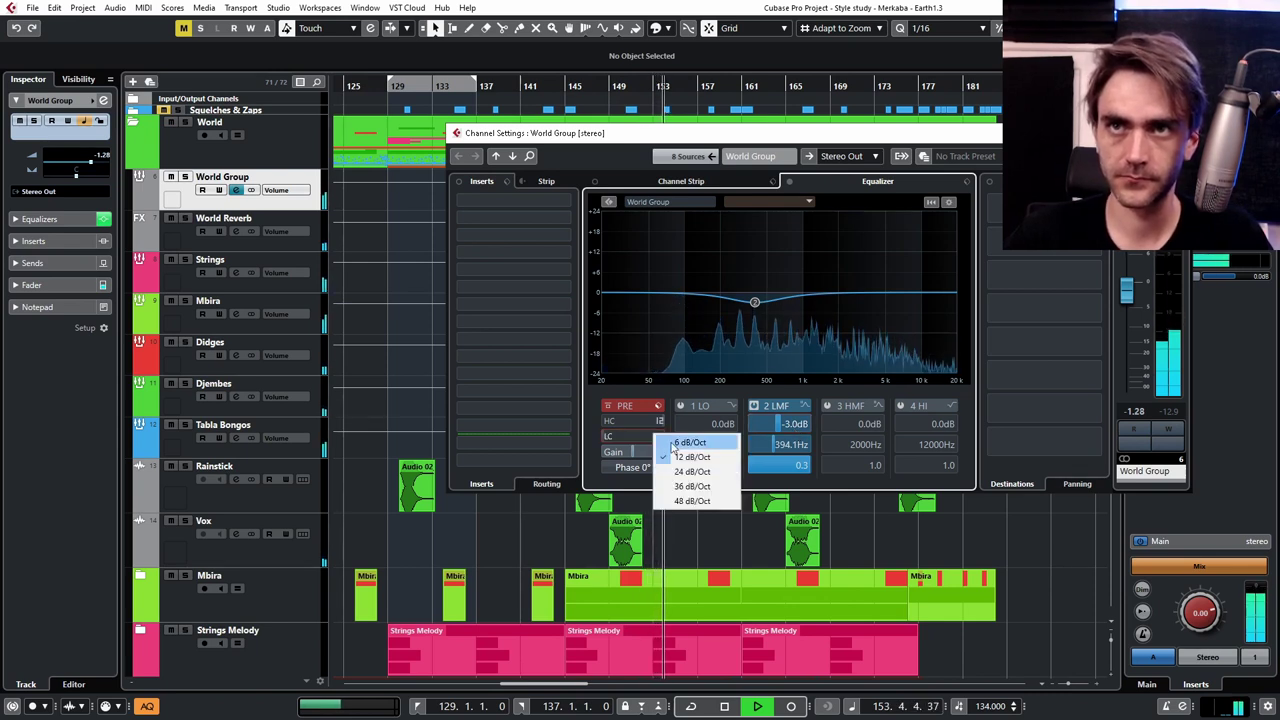
pyautogui.click(700, 474)
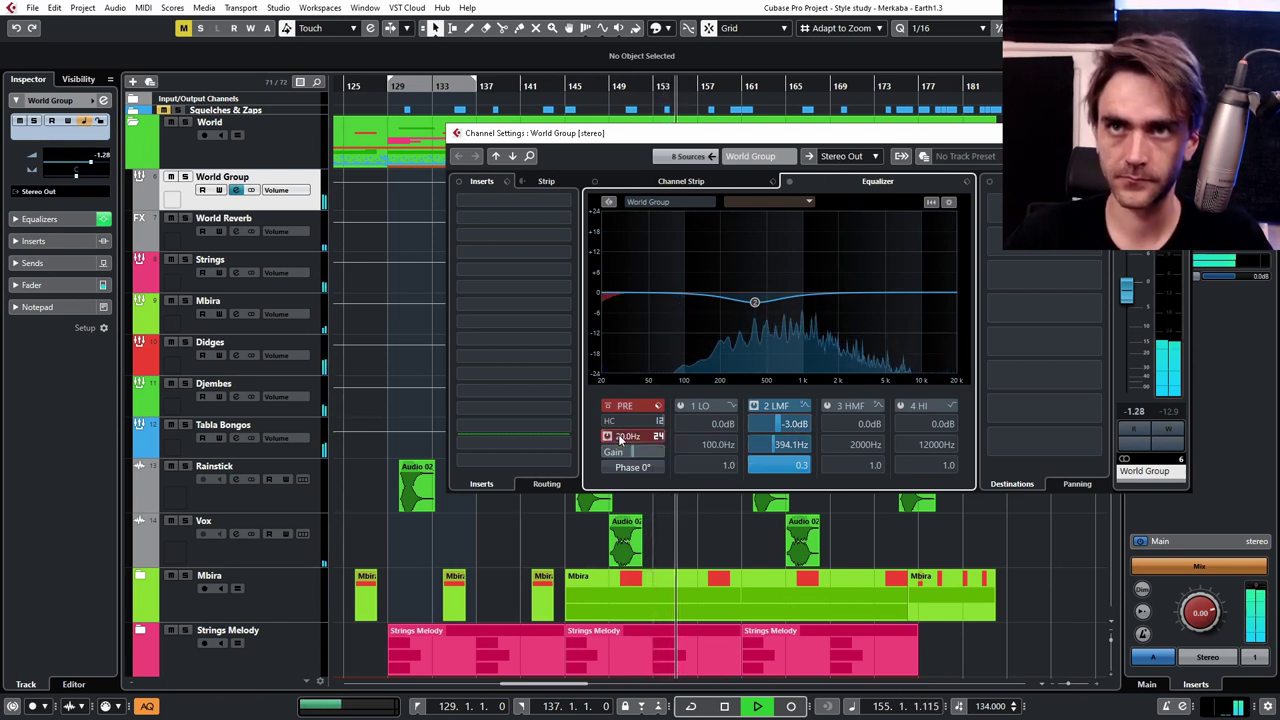
pyautogui.click(610, 437)
pyautogui.moveTo(630, 438); pyautogui.dragTo(651, 385)
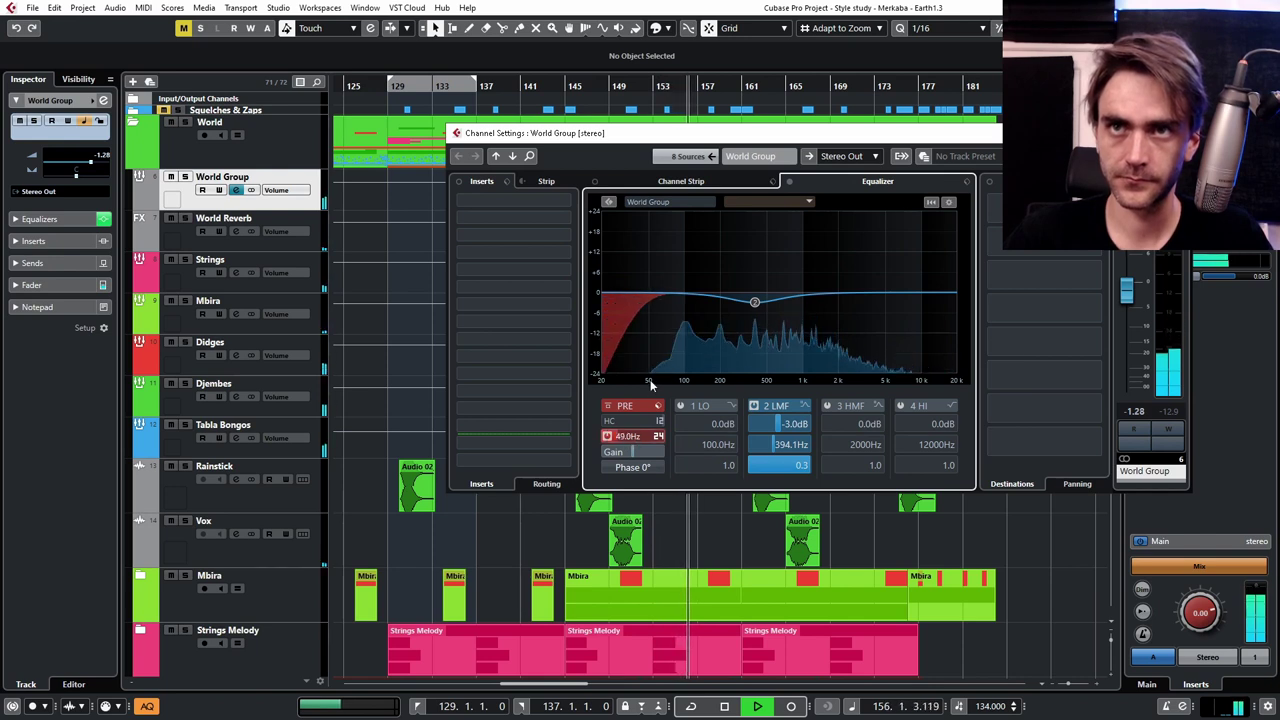
pyautogui.moveTo(630, 437); pyautogui.dragTo(635, 438)
pyautogui.scroll(2, 634, 438)
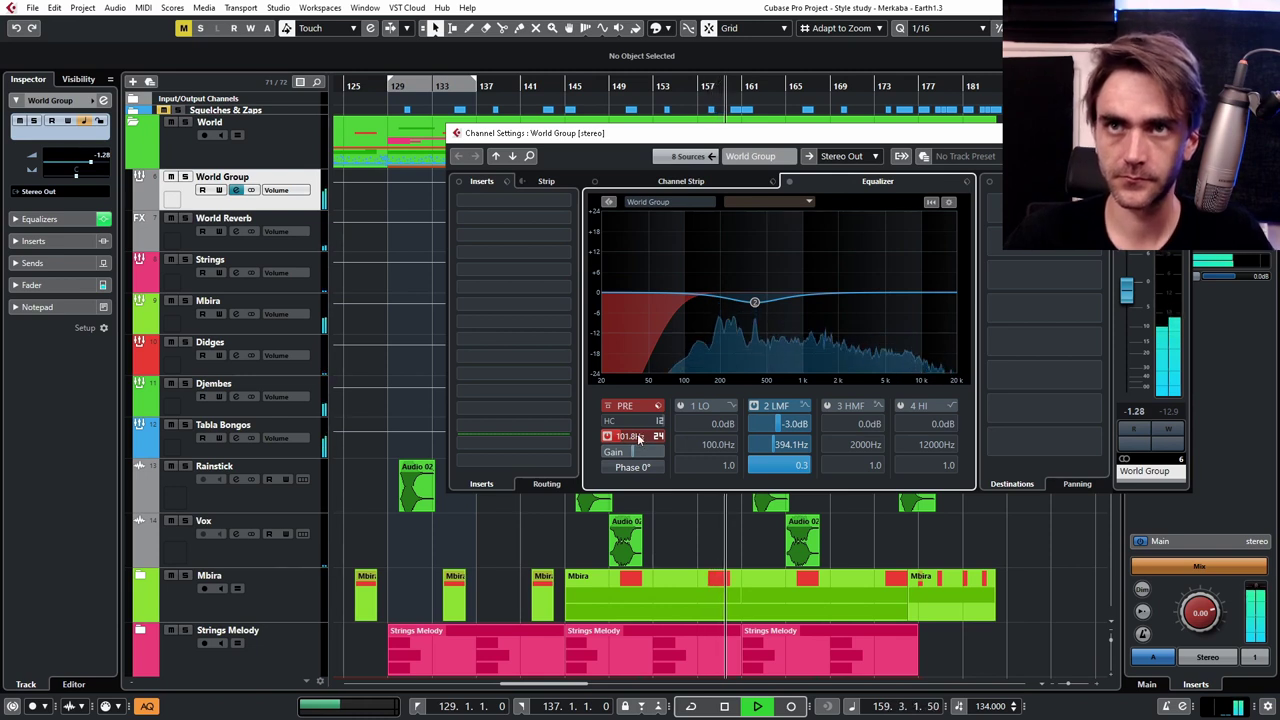
pyautogui.click(1176, 133)
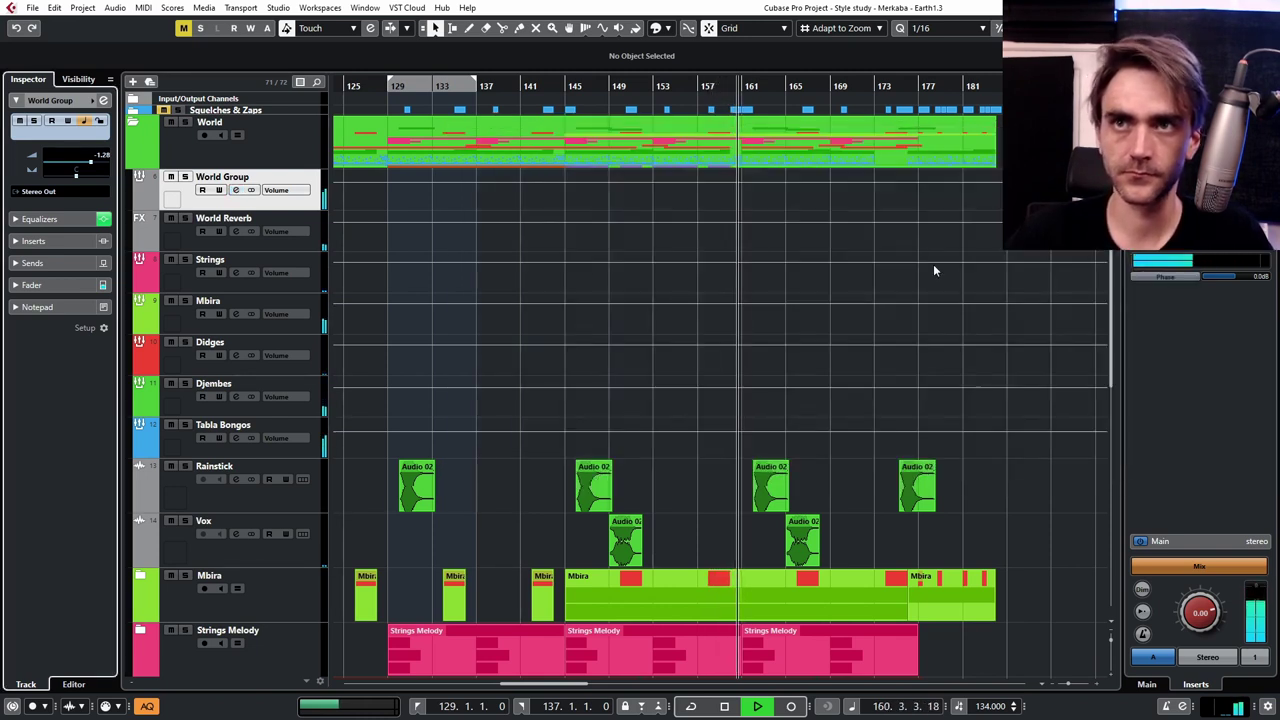
# - Look over the arrangement during playback with the World folder collapsed and expanded, and stop playback
pyautogui.click(132, 124)
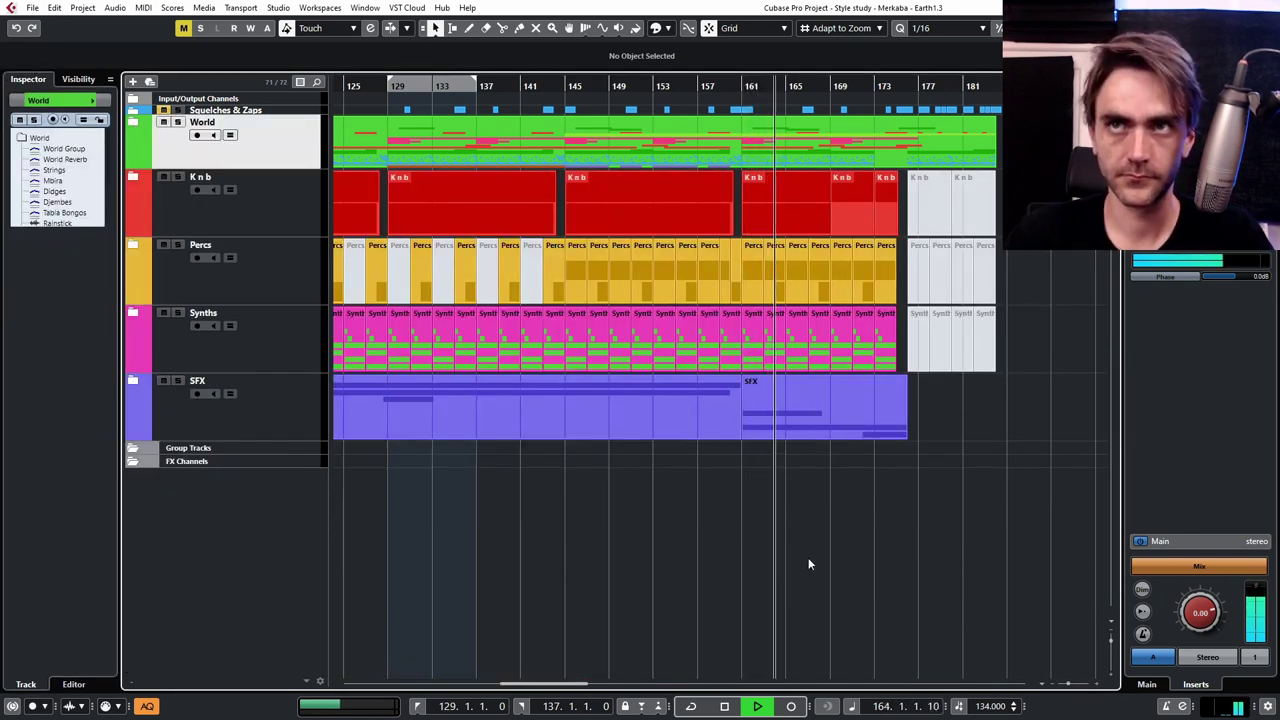
pyautogui.hscroll(1, 800, 554)
pyautogui.scroll(1, 808, 552)
pyautogui.hscroll(2, 828, 552)
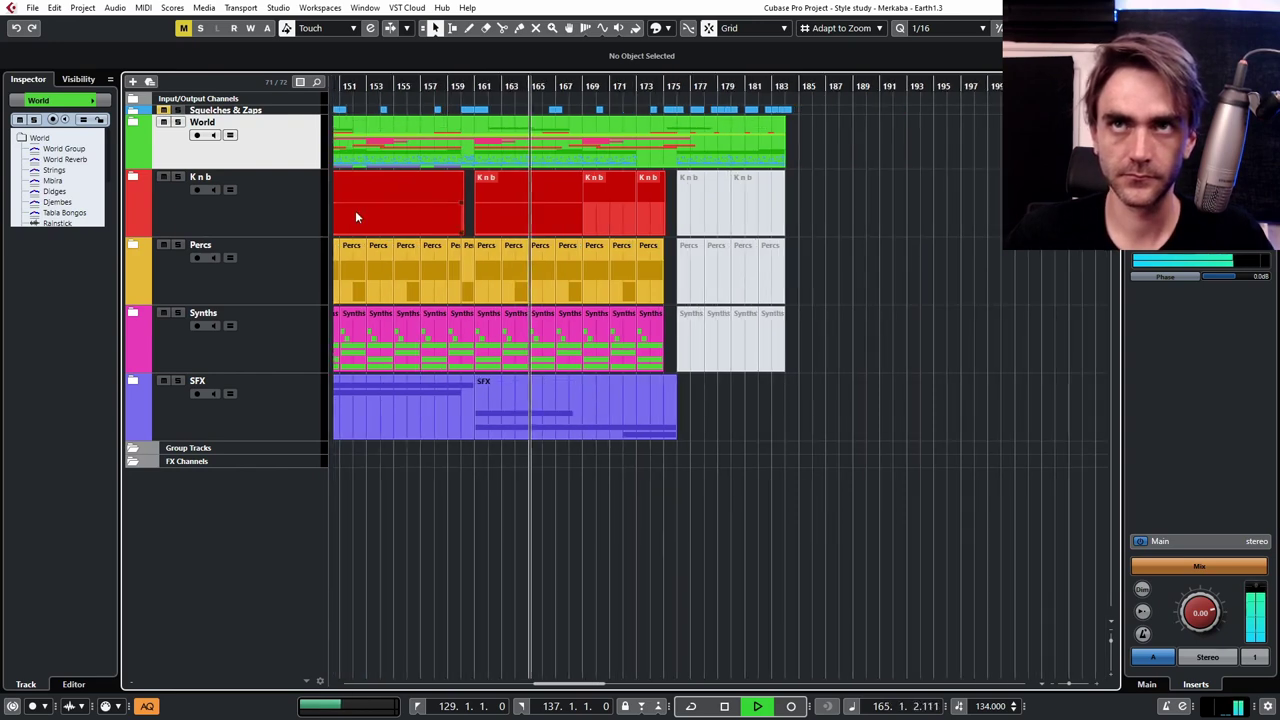
pyautogui.click(134, 122)
pyautogui.scroll(-3, 706, 446)
pyautogui.scroll(-1, 786, 326)
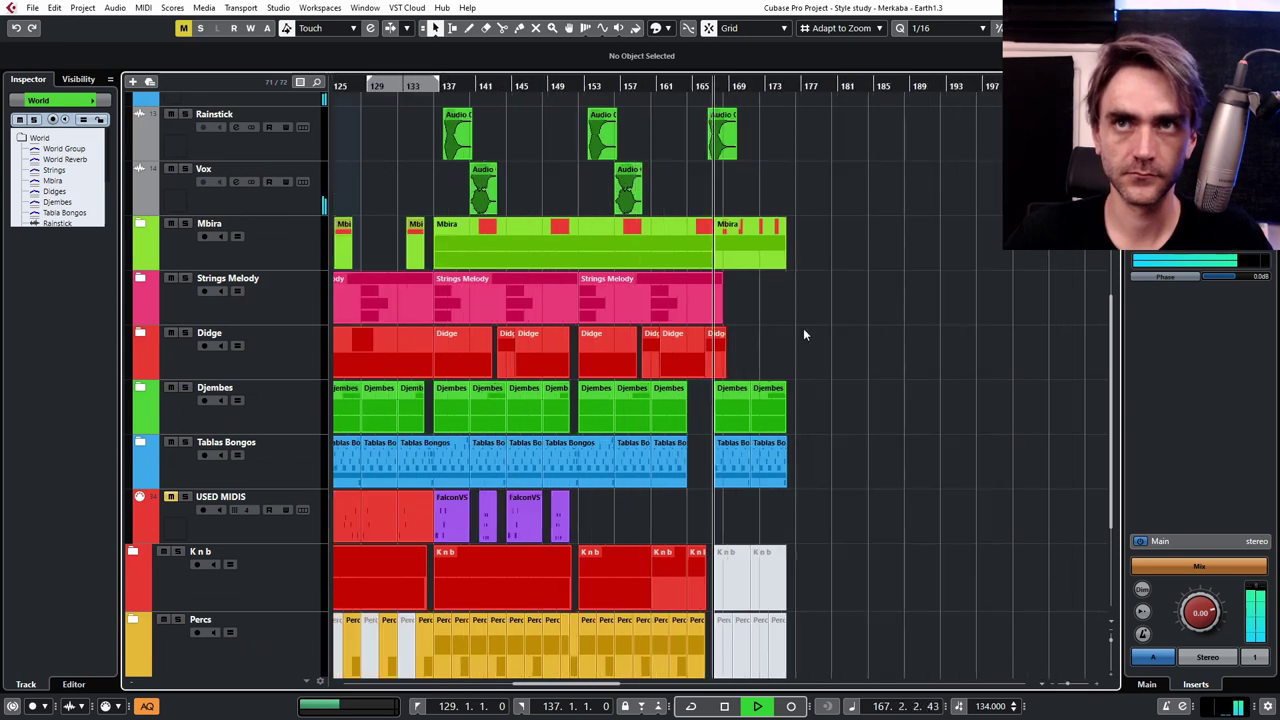
pyautogui.hscroll(-1, 820, 328)
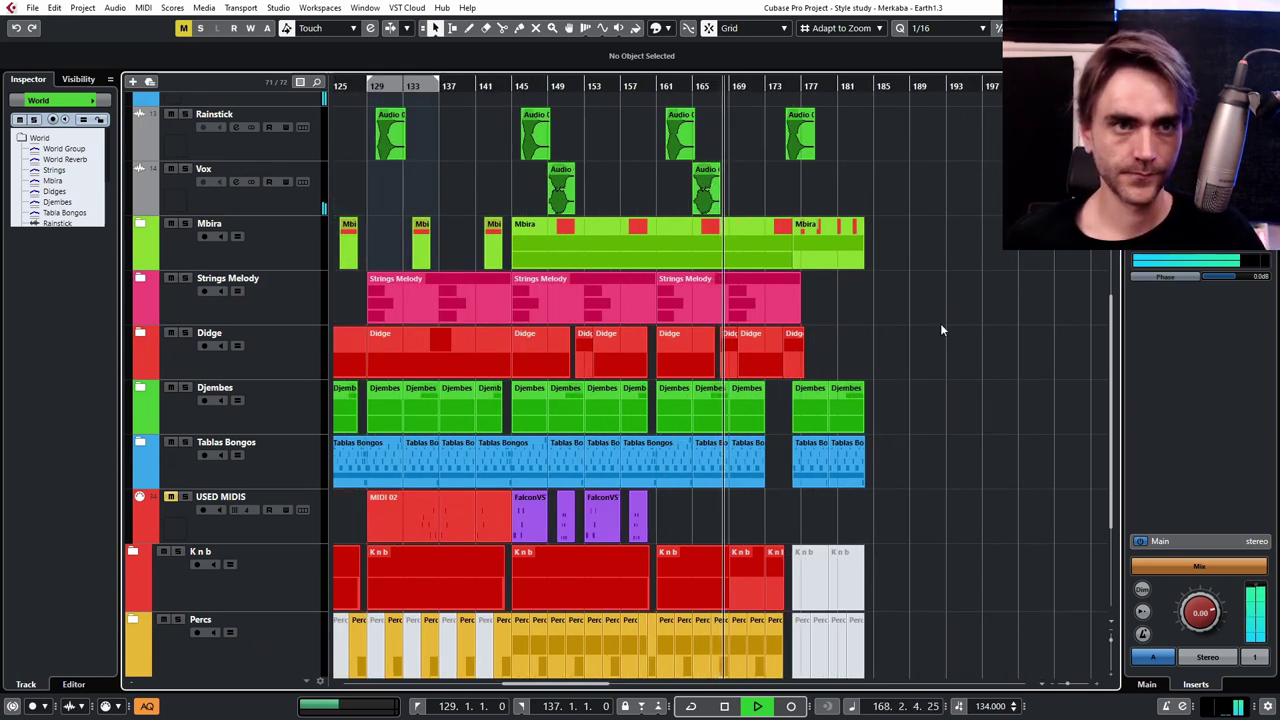
pyautogui.press('space')
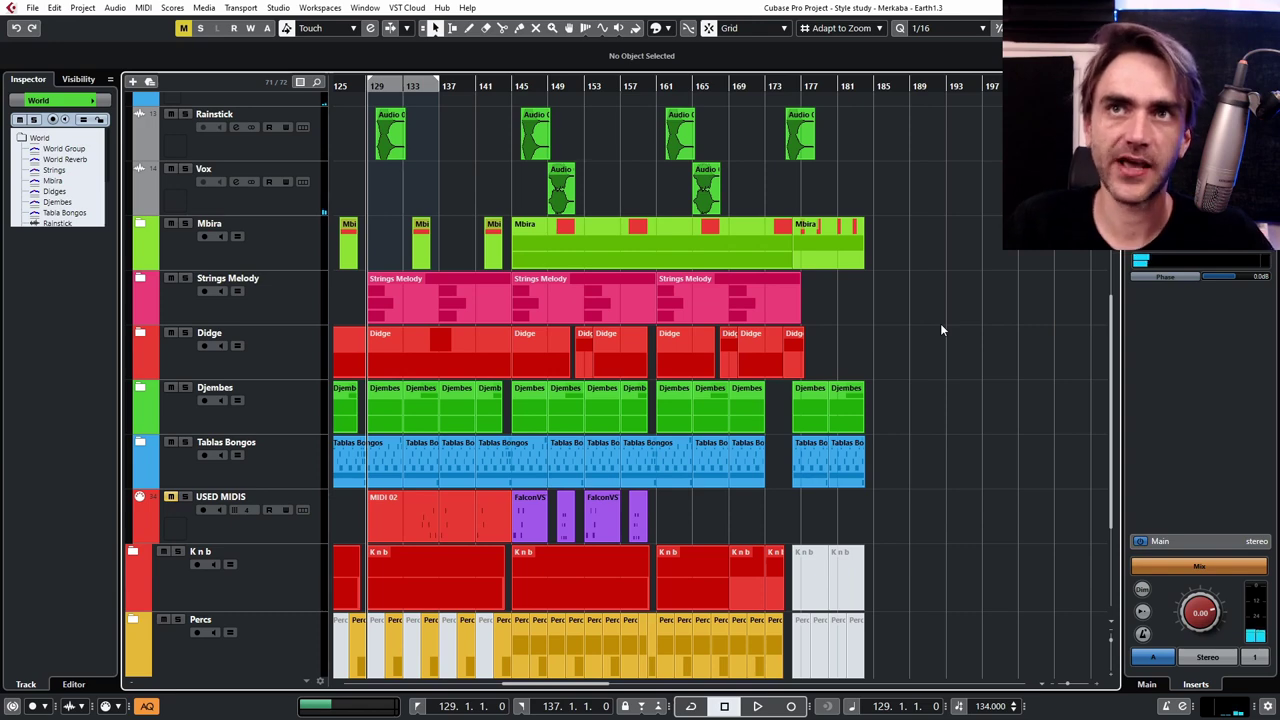
# - Expand the Strings Melody folder and mute the Strings and first Strings (D) clips between bars 129 and 145
pyautogui.scroll(5, 619, 272)
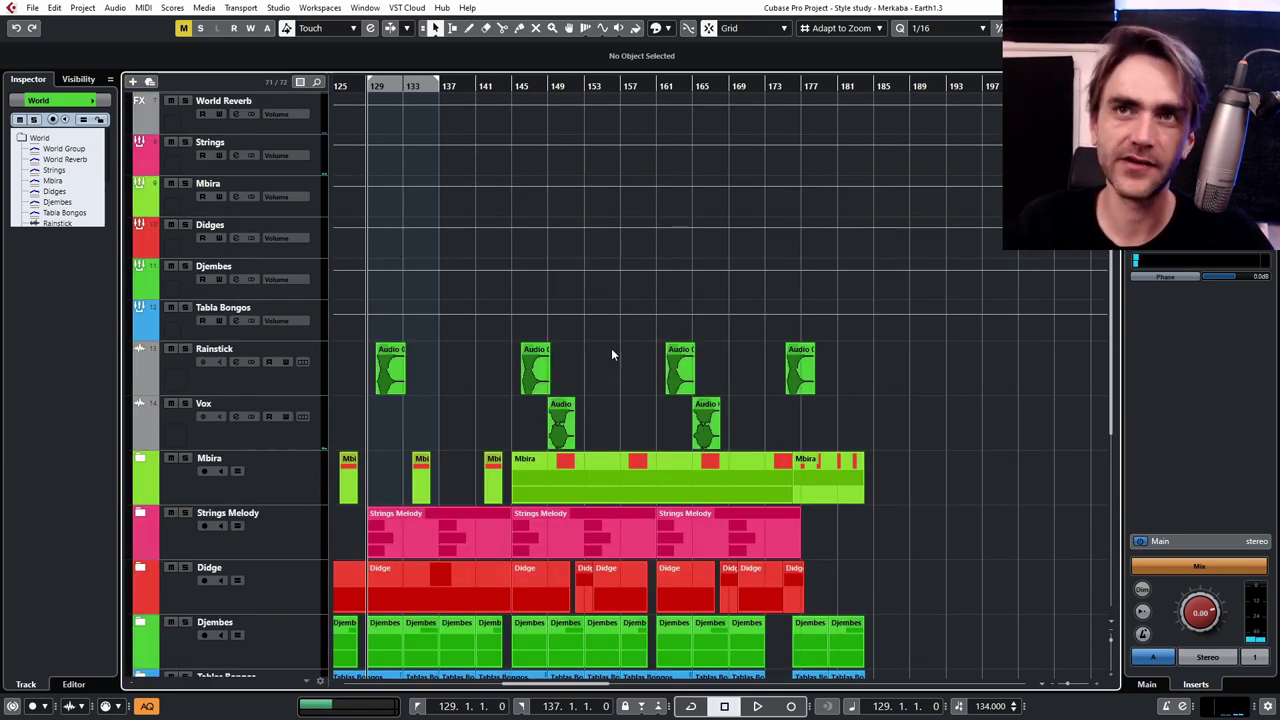
pyautogui.scroll(-5, 813, 457)
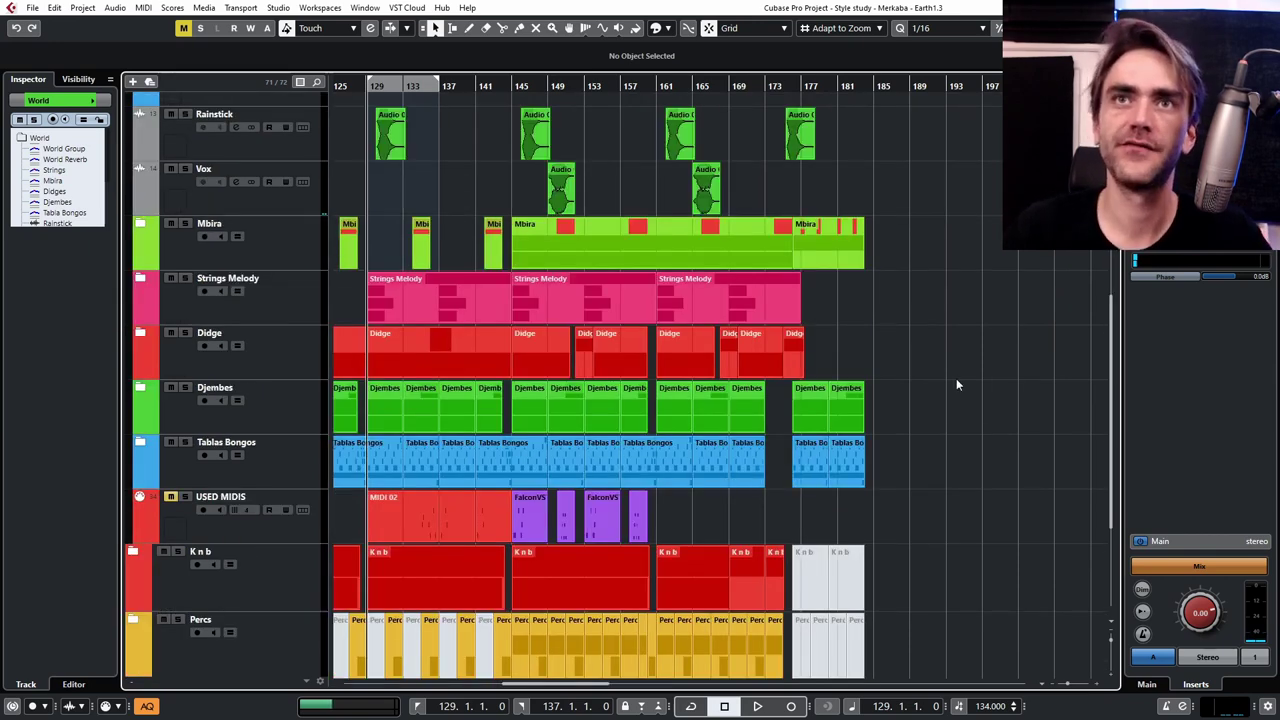
pyautogui.hscroll(-3, 966, 364)
pyautogui.scroll(-2, 774, 308)
pyautogui.scroll(5, 758, 383)
pyautogui.scroll(-2, 645, 438)
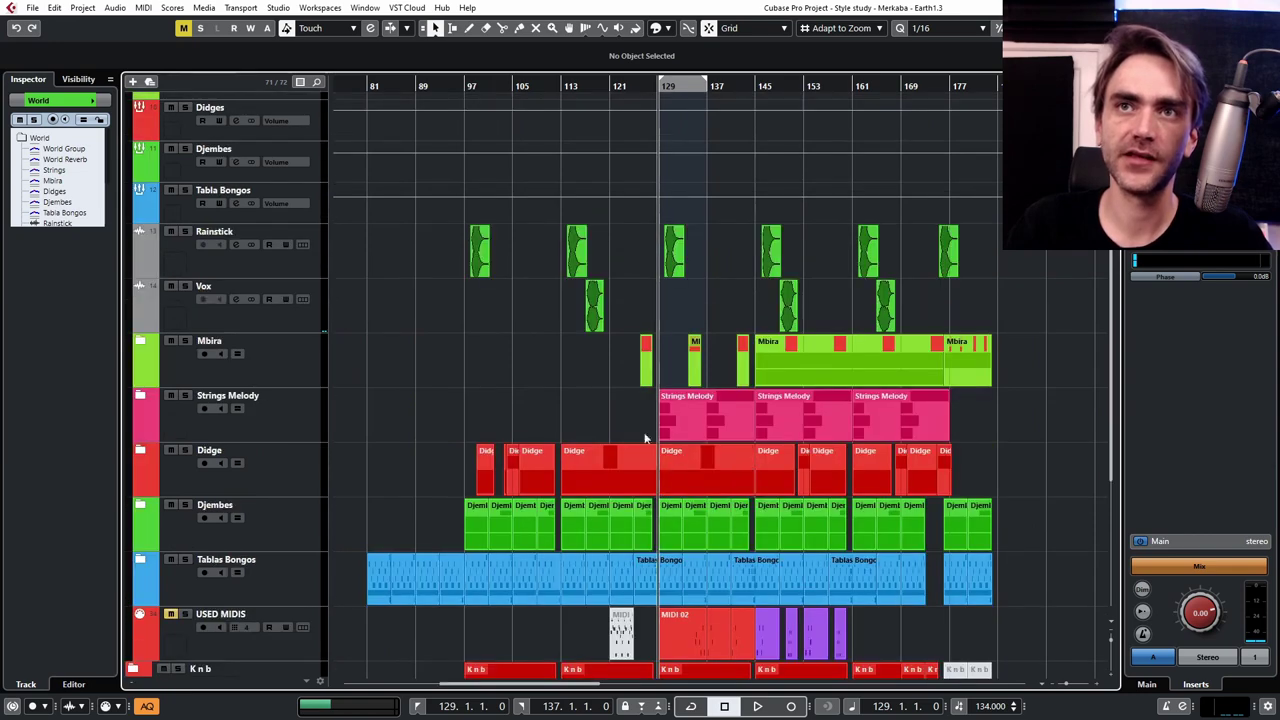
pyautogui.click(140, 396)
pyautogui.scroll(-6, 608, 315)
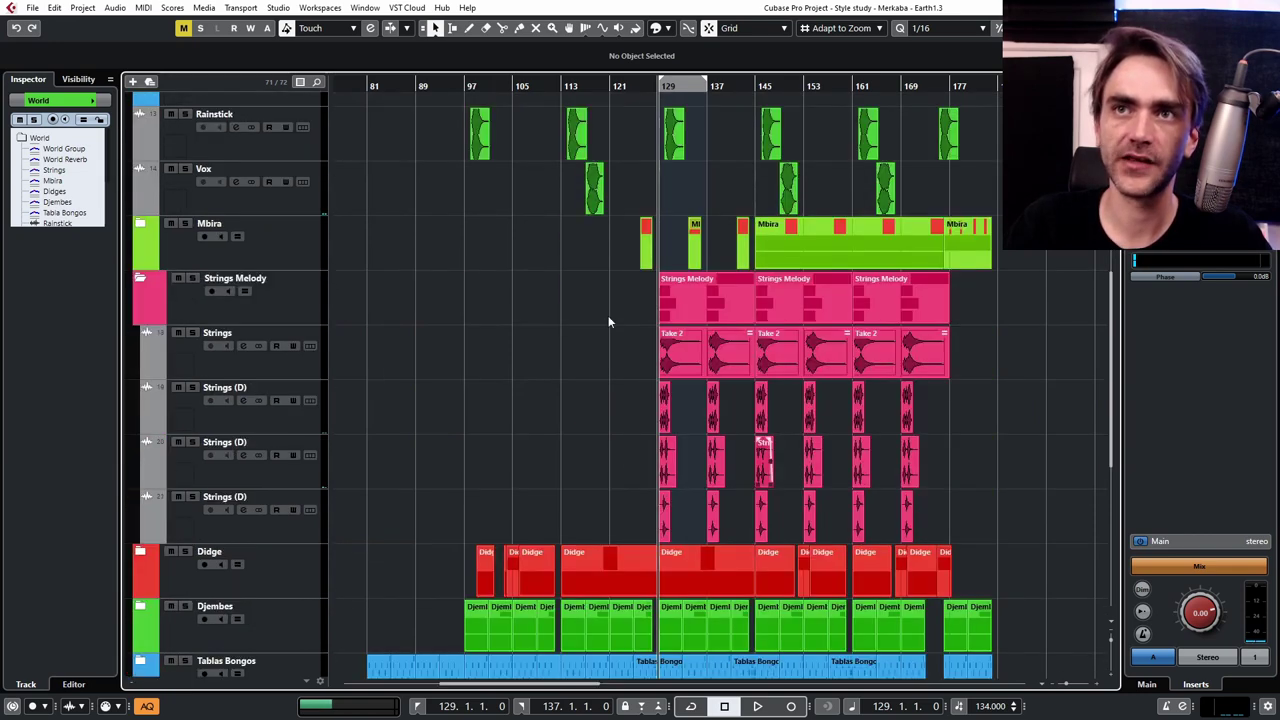
pyautogui.scroll(4, 540, 222)
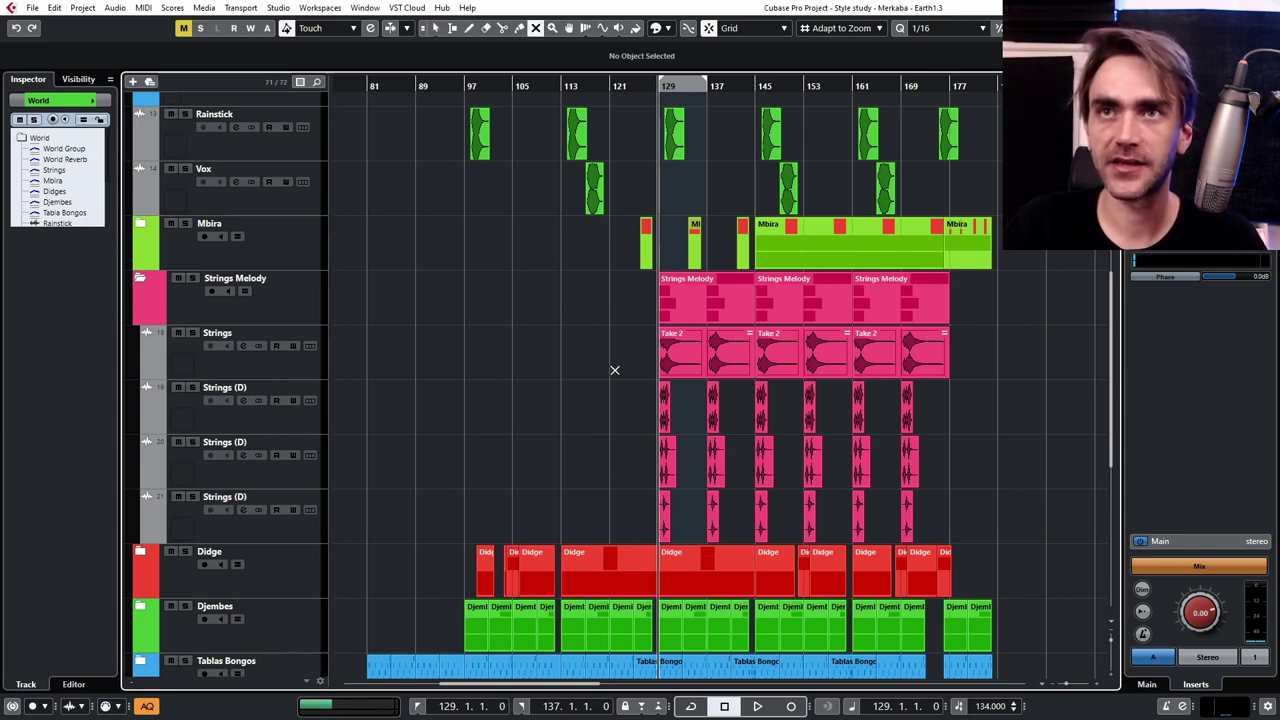
pyautogui.moveTo(614, 370); pyautogui.dragTo(756, 418)
pyautogui.hotkey('shift', 'm')
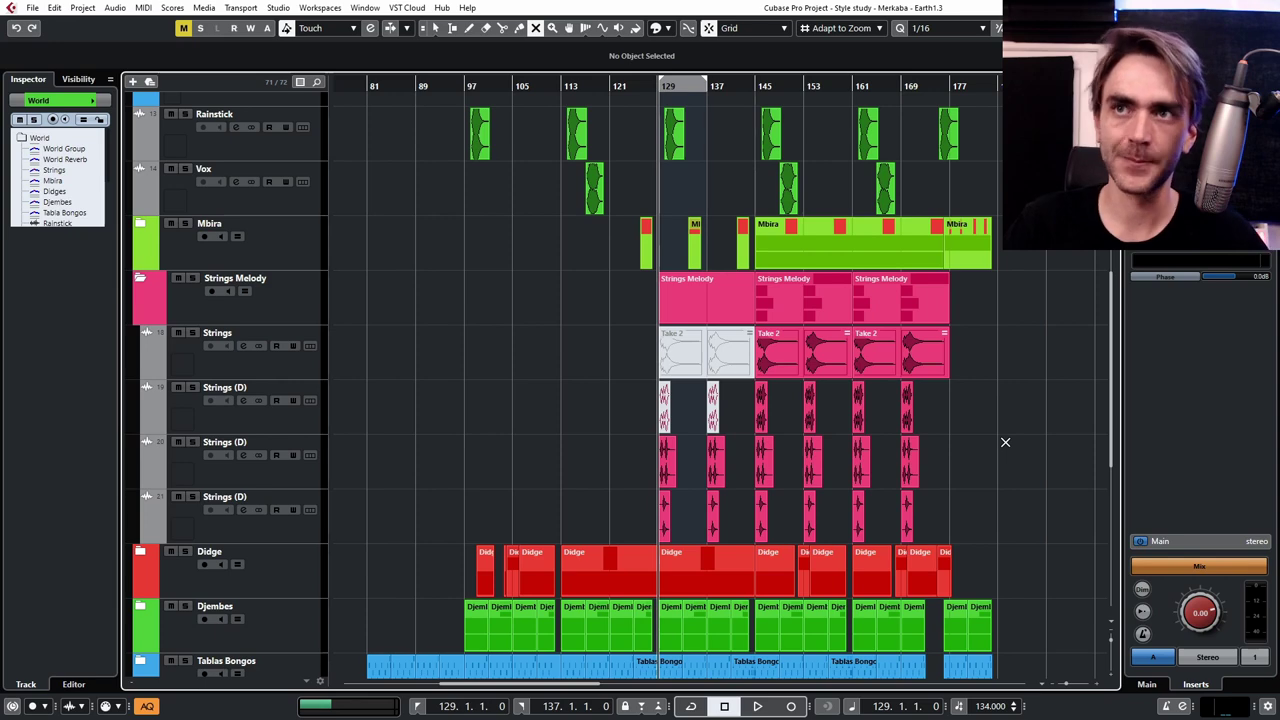
# - Collapse the World folder and move the playback position to bar 171
pyautogui.scroll(-4, 1005, 442)
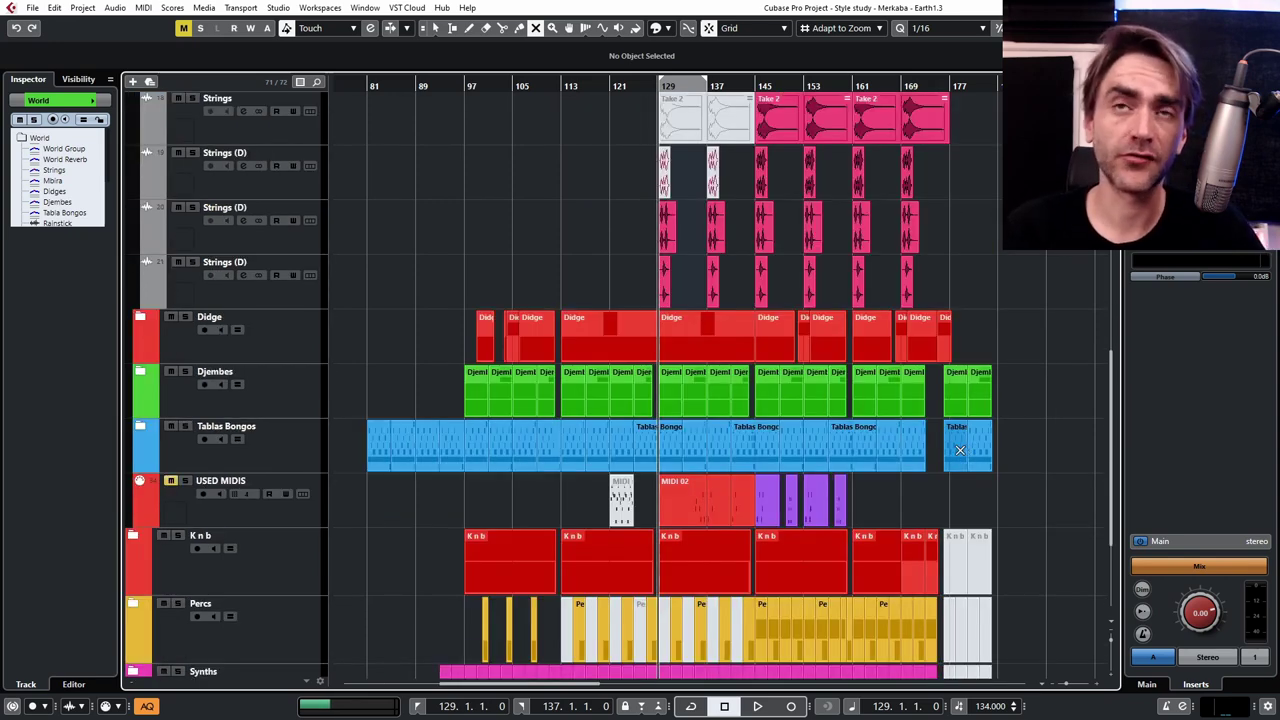
pyautogui.scroll(10, 960, 450)
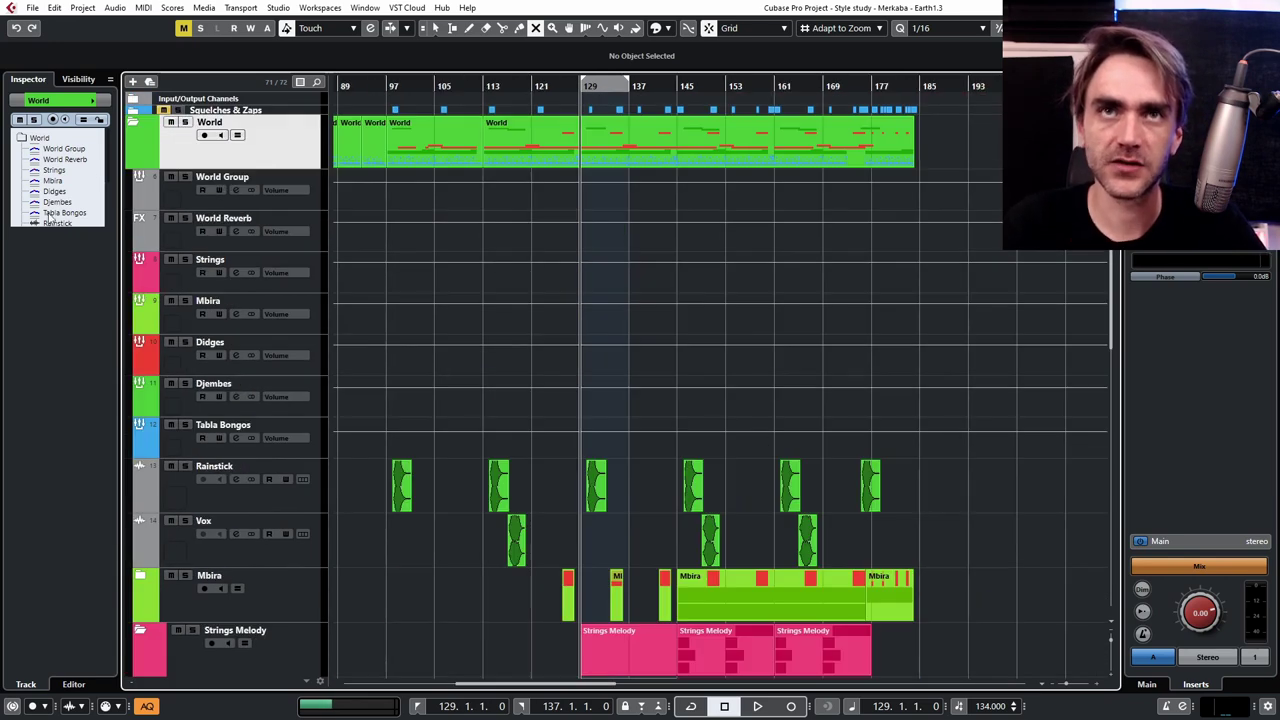
pyautogui.click(133, 124)
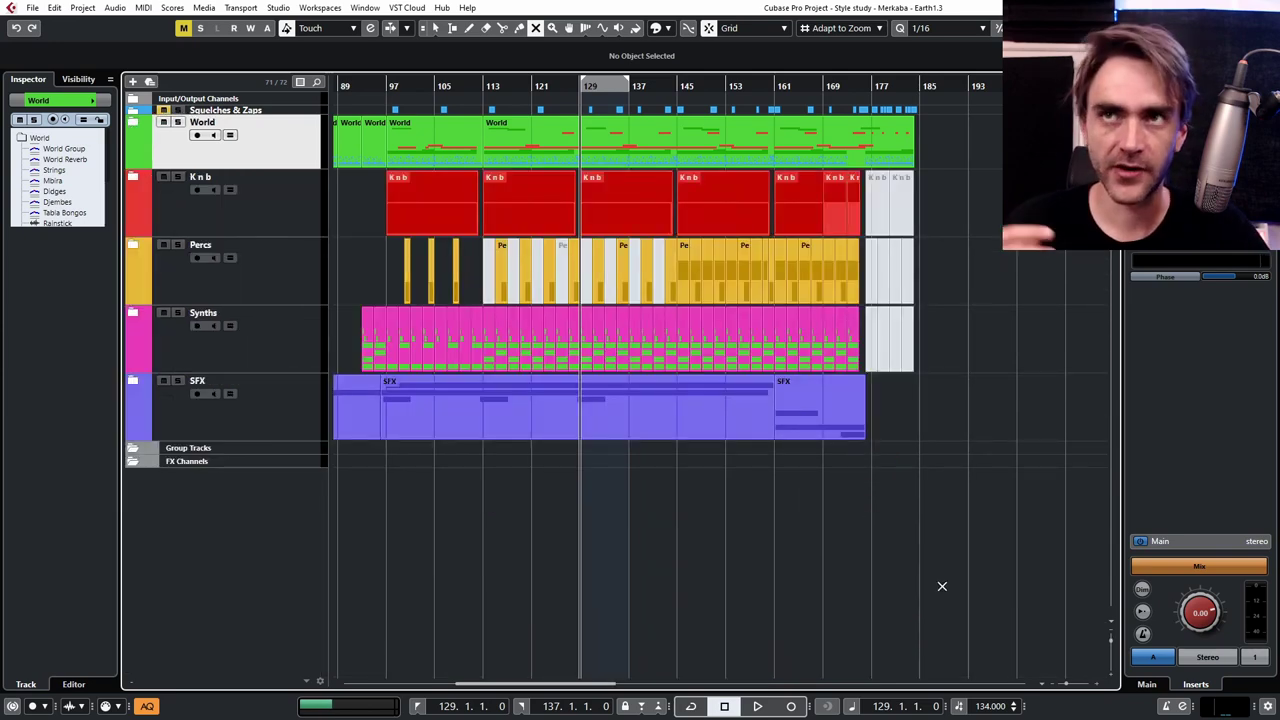
pyautogui.scroll(3, 877, 591)
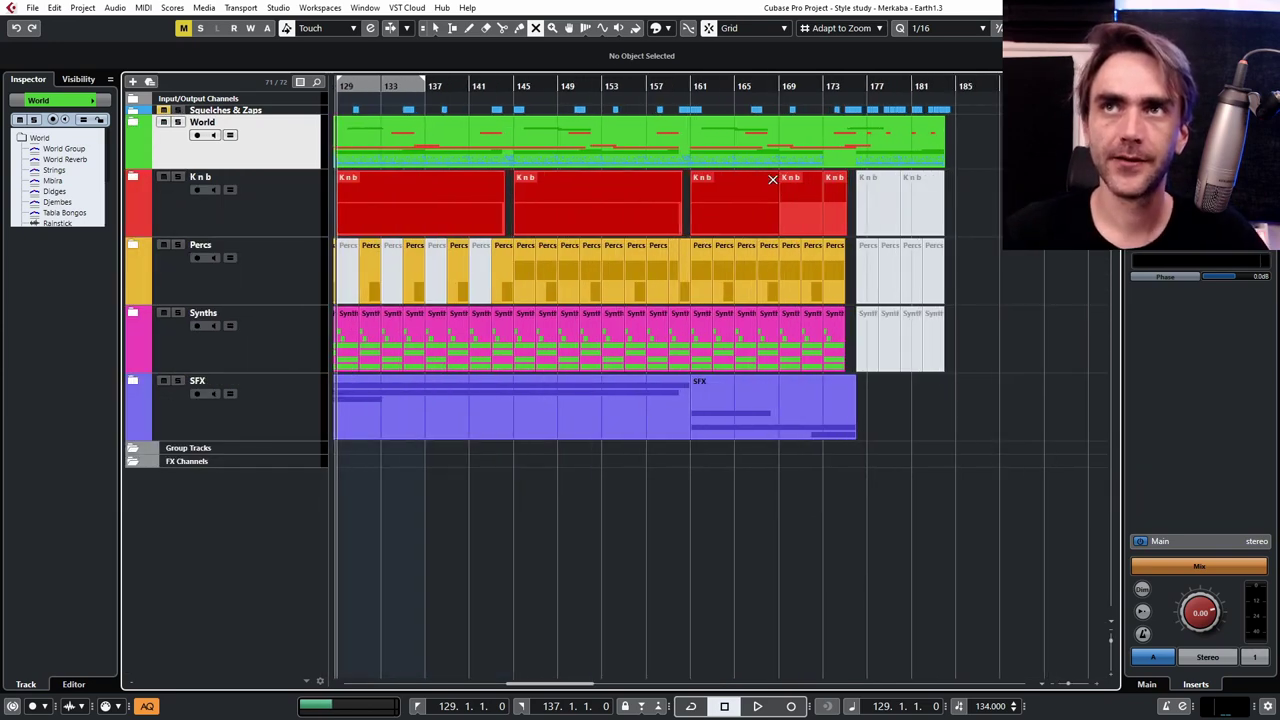
pyautogui.click(800, 87)
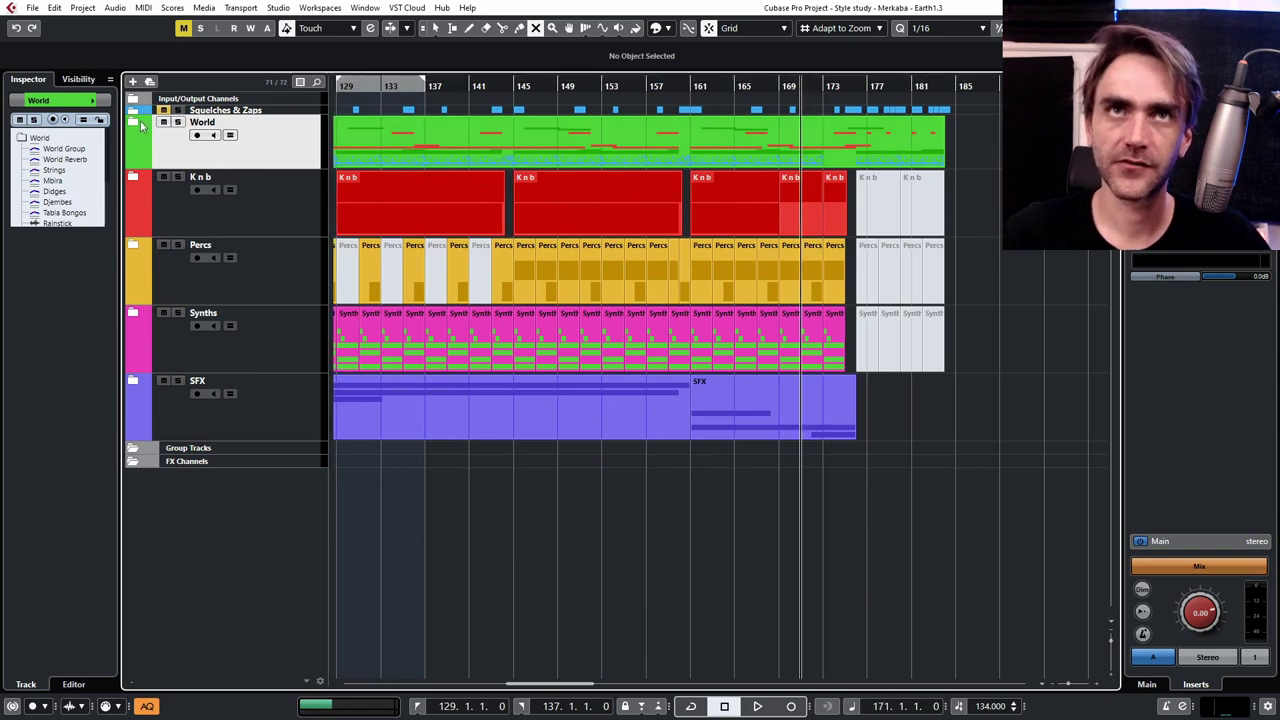
# - Examine the World tracks and the K n b folder's kick and bass around bars 161 to 183, and collapse the World folder
pyautogui.click(141, 122)
pyautogui.scroll(-10, 766, 229)
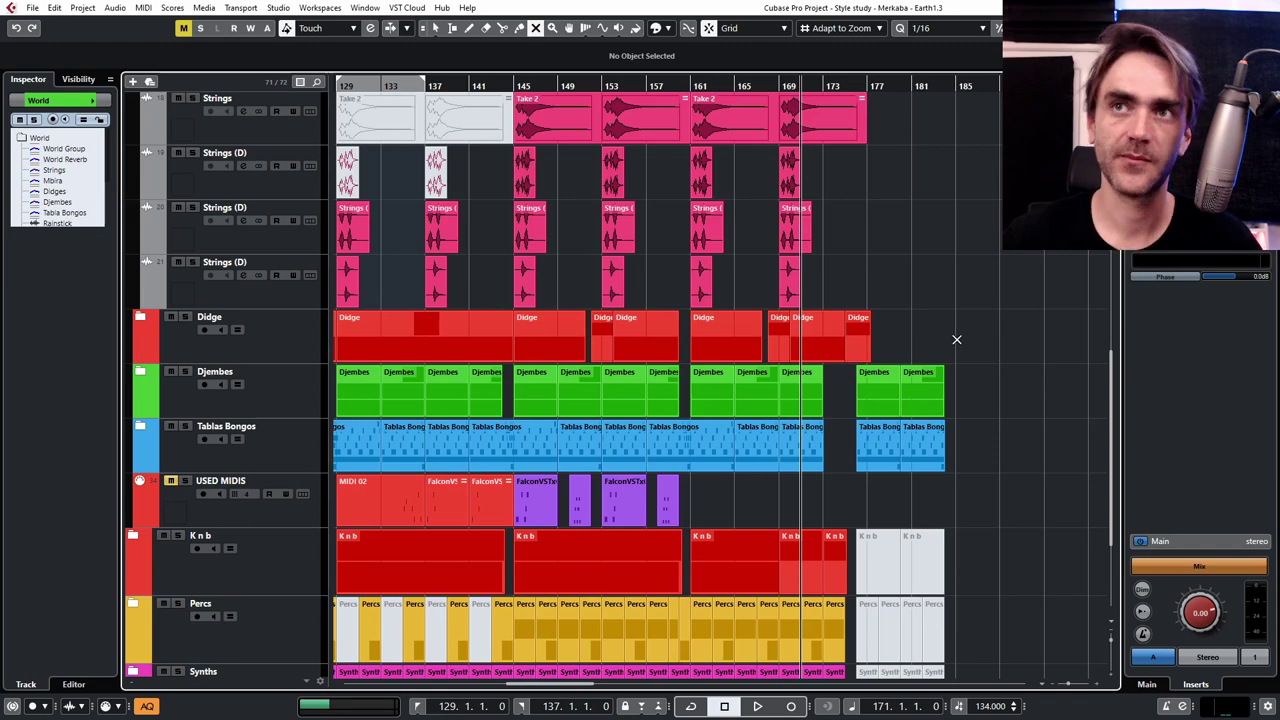
pyautogui.scroll(-4, 956, 339)
pyautogui.hscroll(3, 945, 370)
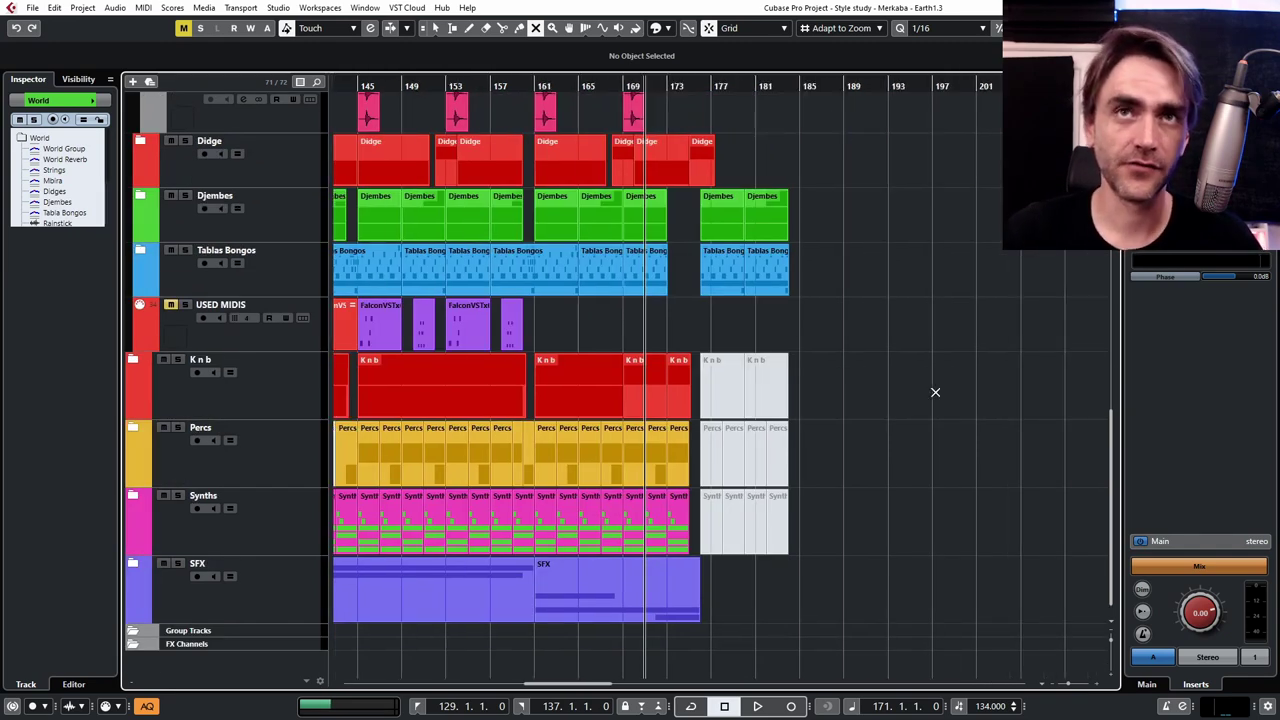
pyautogui.scroll(2, 935, 392)
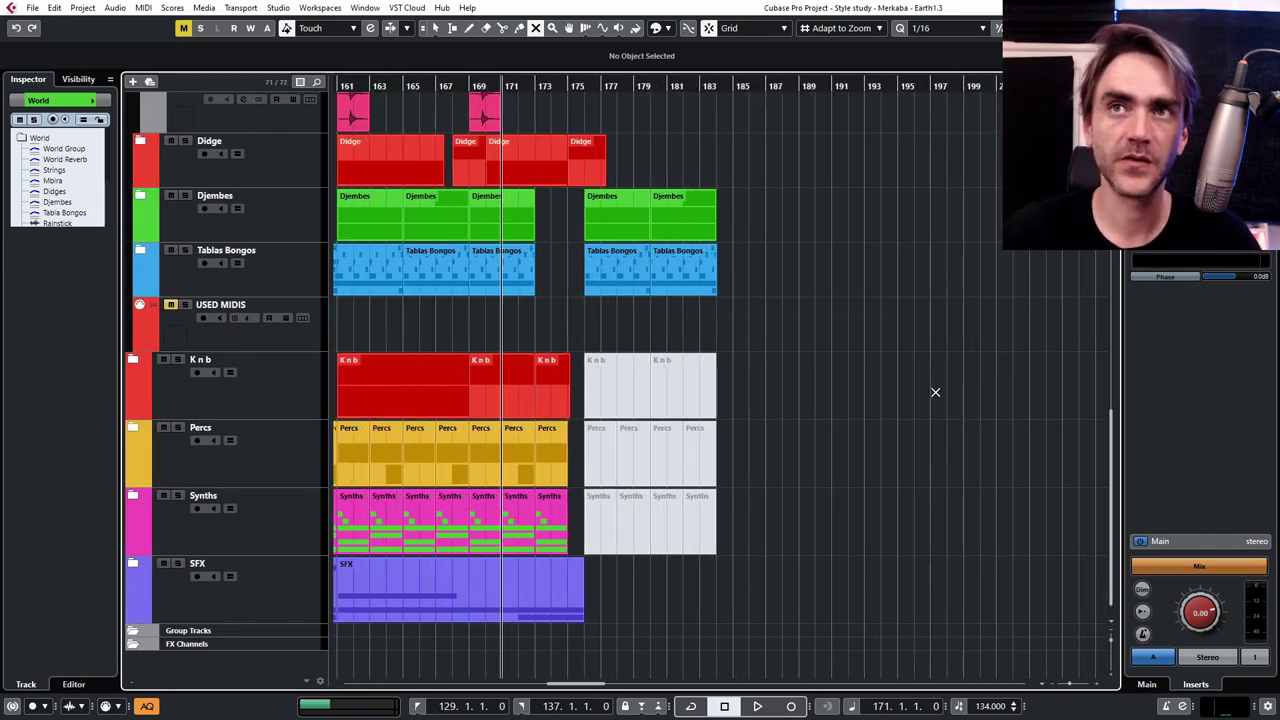
pyautogui.click(131, 363)
pyautogui.scroll(-2, 768, 402)
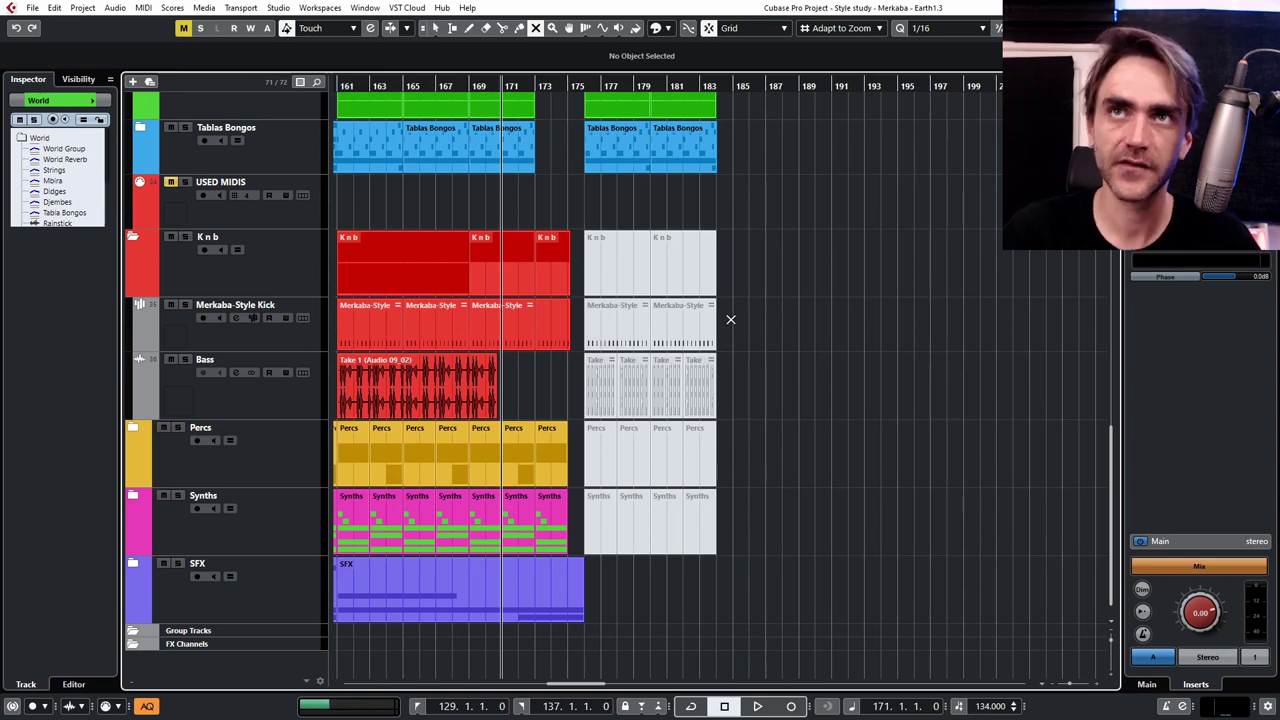
pyautogui.scroll(15, 730, 319)
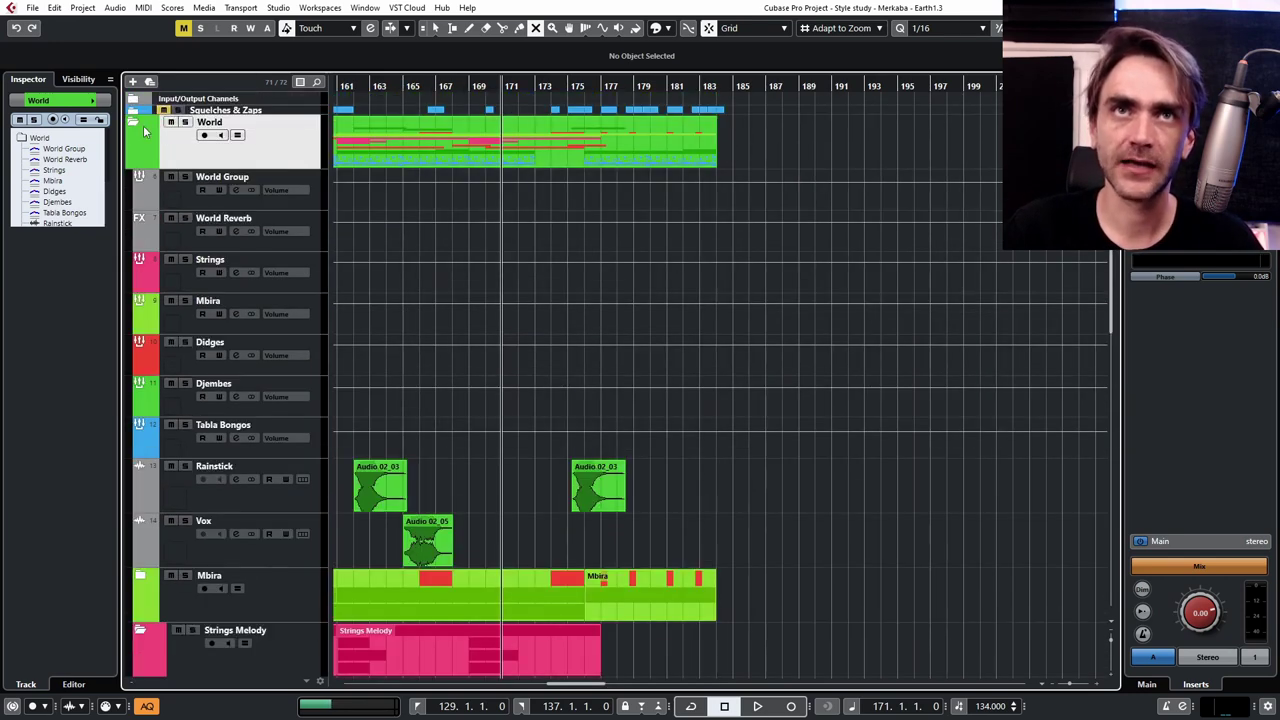
pyautogui.scroll(-4, 718, 365)
pyautogui.click(133, 121)
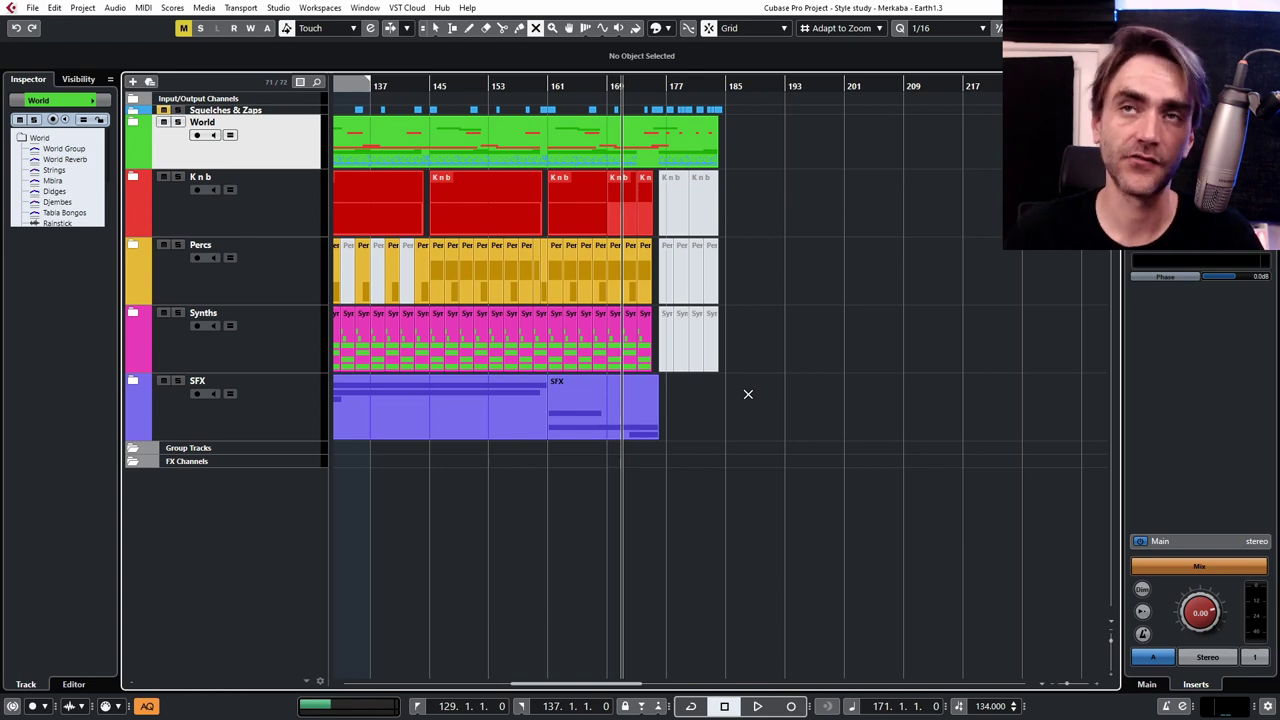
# - Unmute the K n b, Percs and Synths clips in the final section from bar 176 to bar 184
pyautogui.scroll(2, 748, 394)
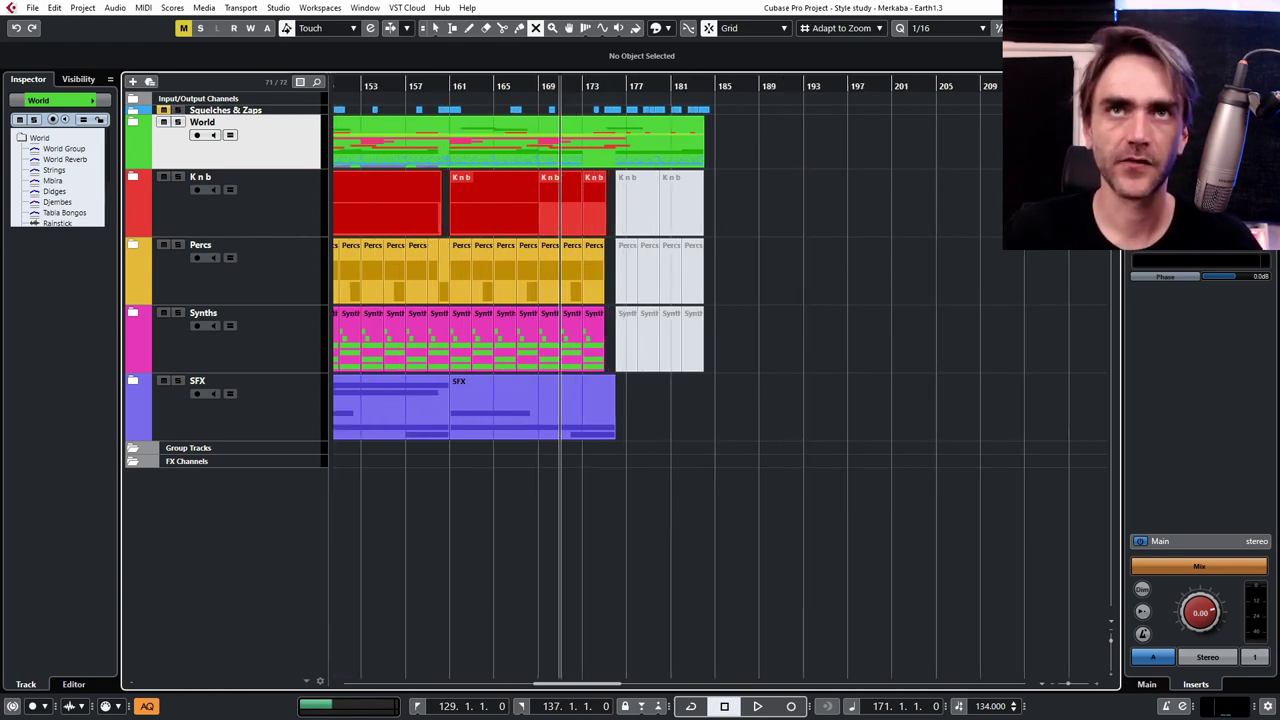
pyautogui.scroll(3, 660, 368)
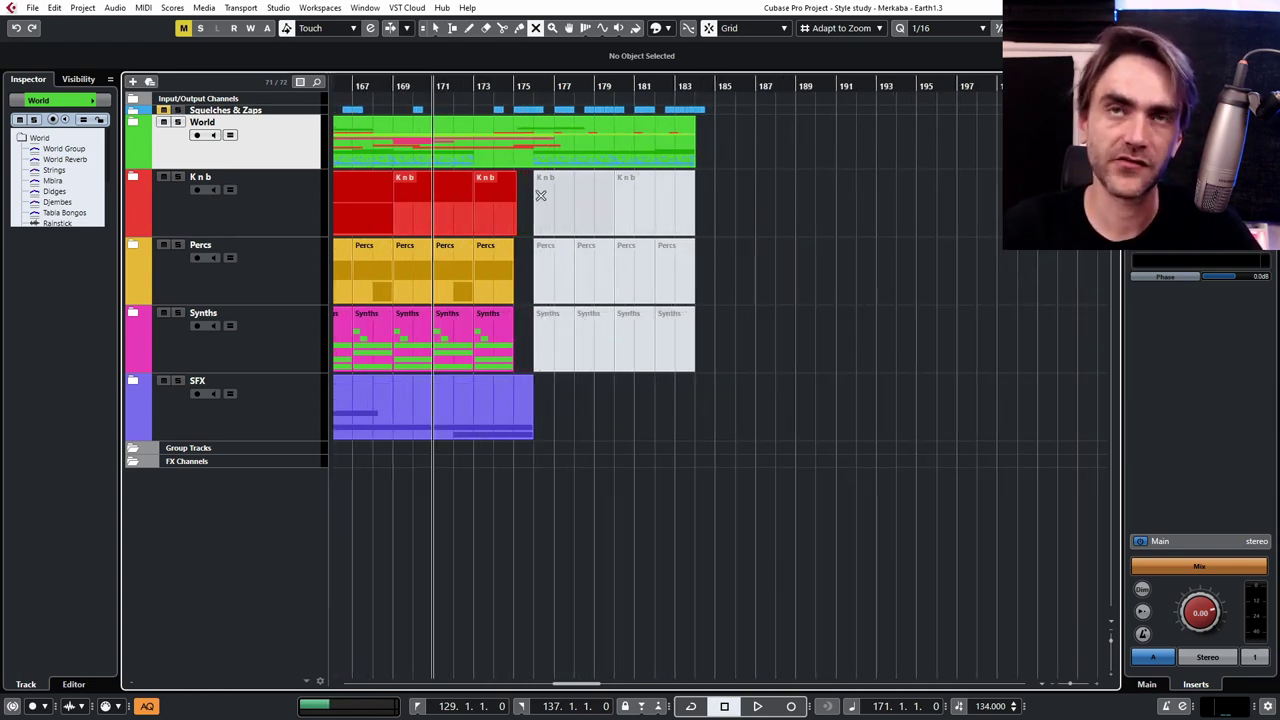
pyautogui.hscroll(-4, 540, 198)
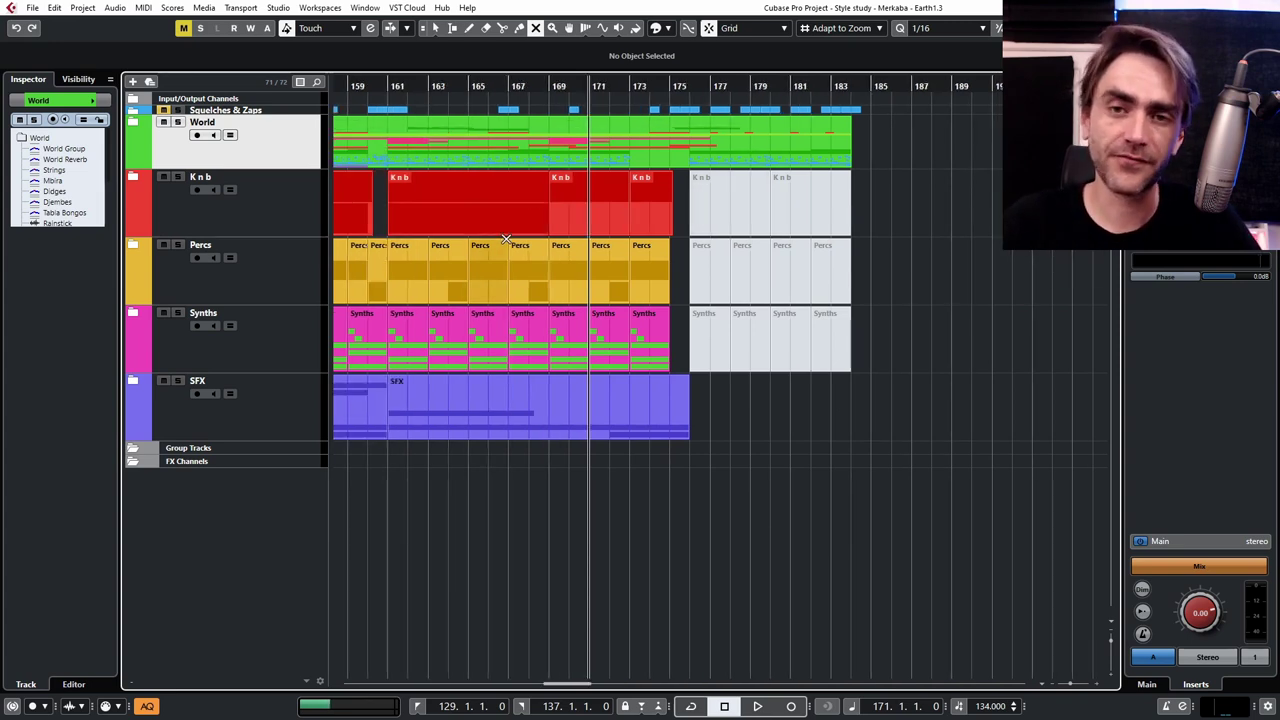
pyautogui.moveTo(893, 194); pyautogui.dragTo(692, 380)
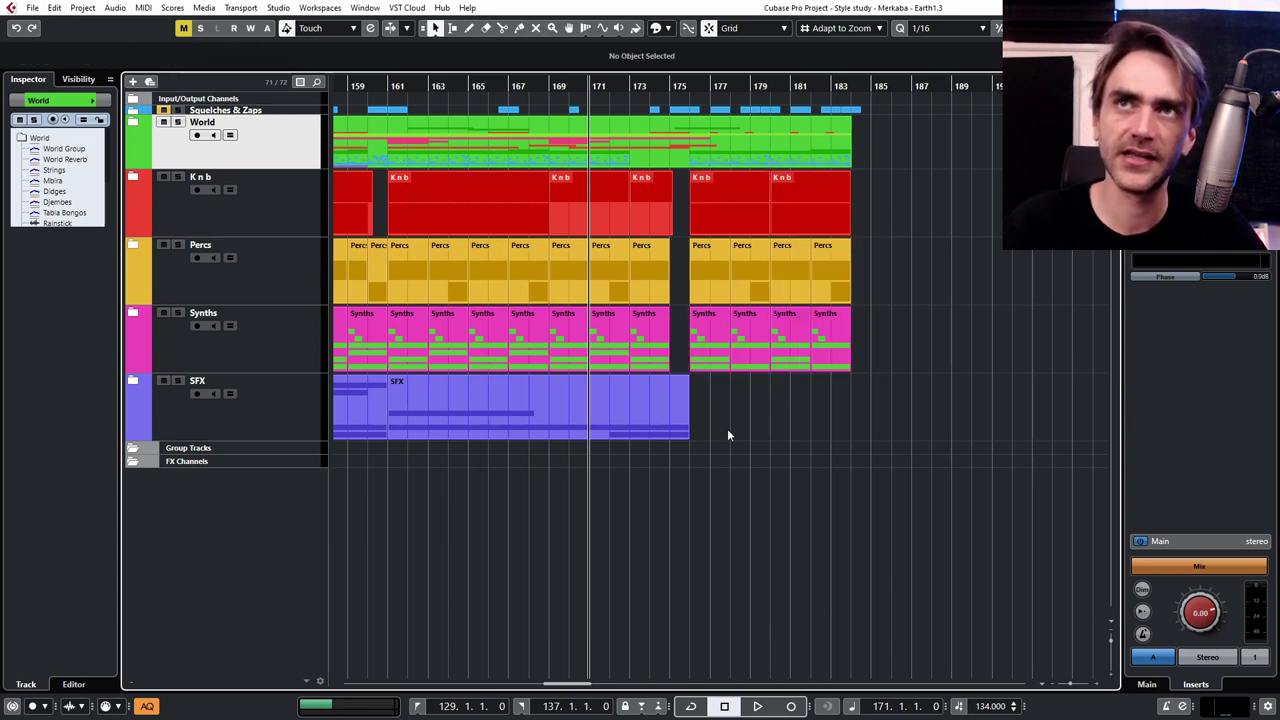
# - Set the loop range from bar 161 to bar 177 and turn cycle playback on
pyautogui.scroll(-2, 727, 428)
pyautogui.moveTo(505, 82); pyautogui.dragTo(598, 122)
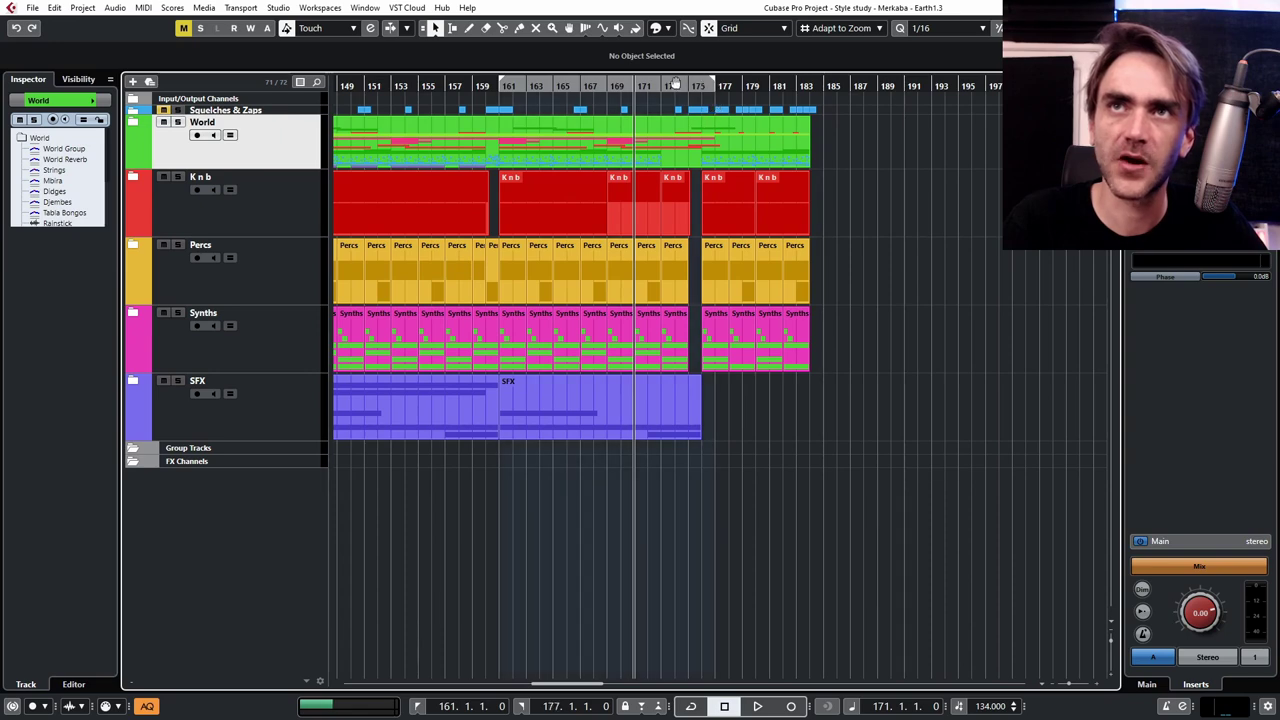
pyautogui.click(661, 84)
pyautogui.scroll(2, 710, 159)
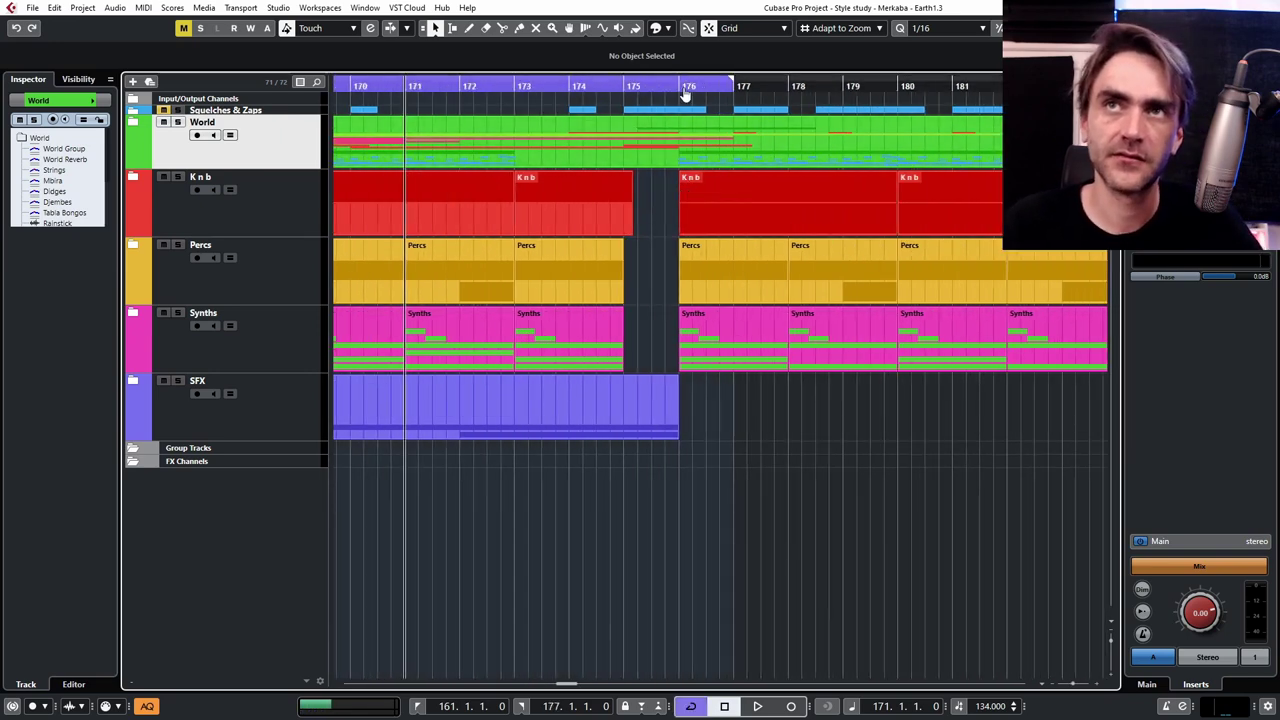
pyautogui.scroll(-6, 791, 279)
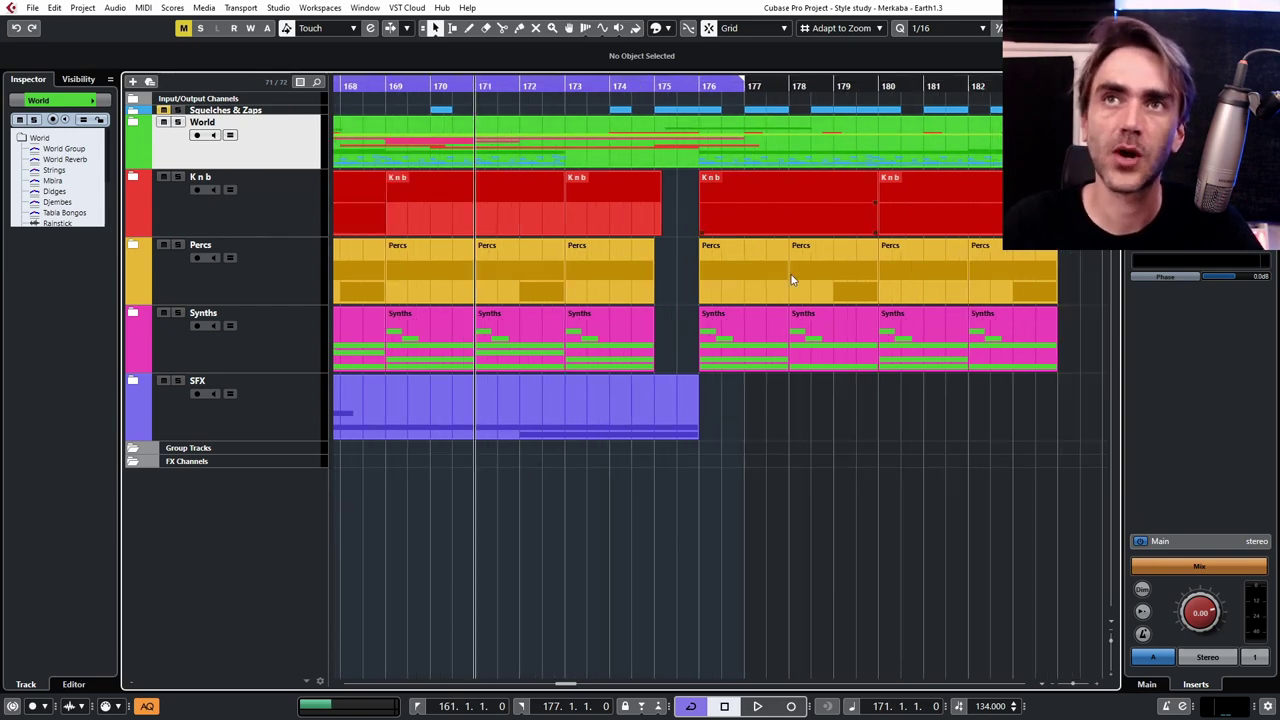
pyautogui.press('h')
pyautogui.press('h')
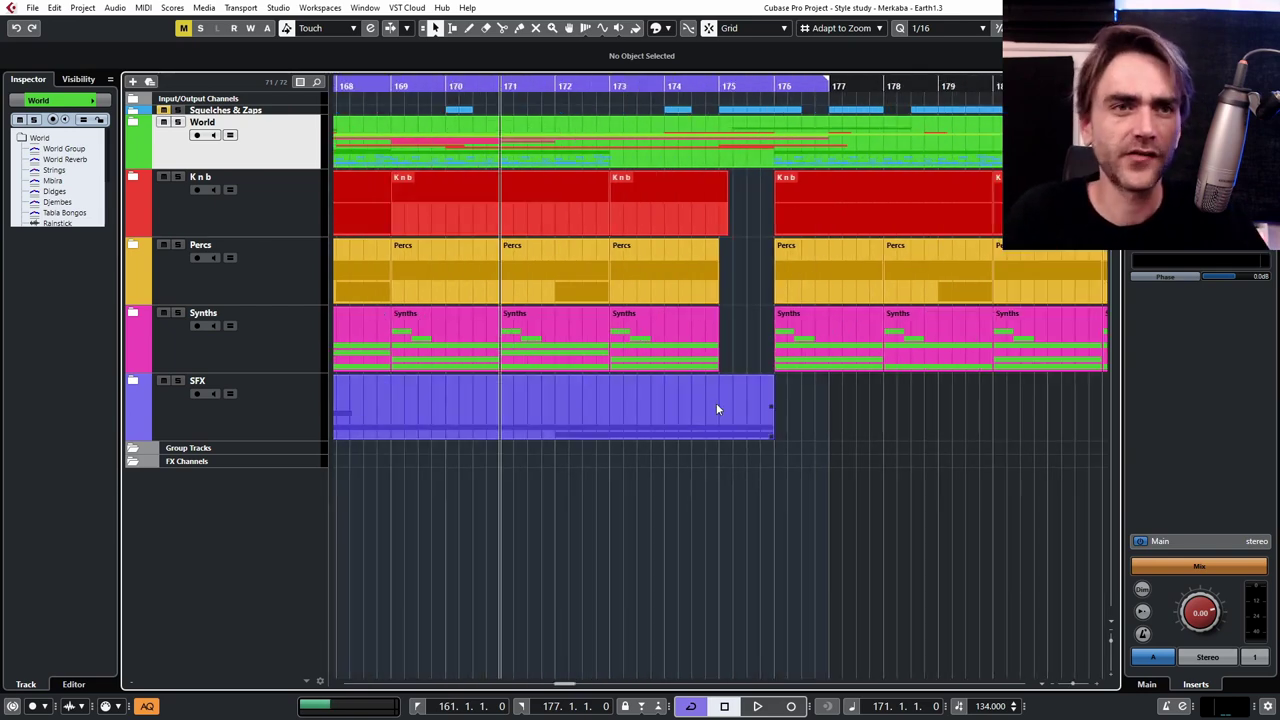
# - Expand the K n b folder to show its kick and bass tracks and move the playback position to bar 169
pyautogui.press('g')
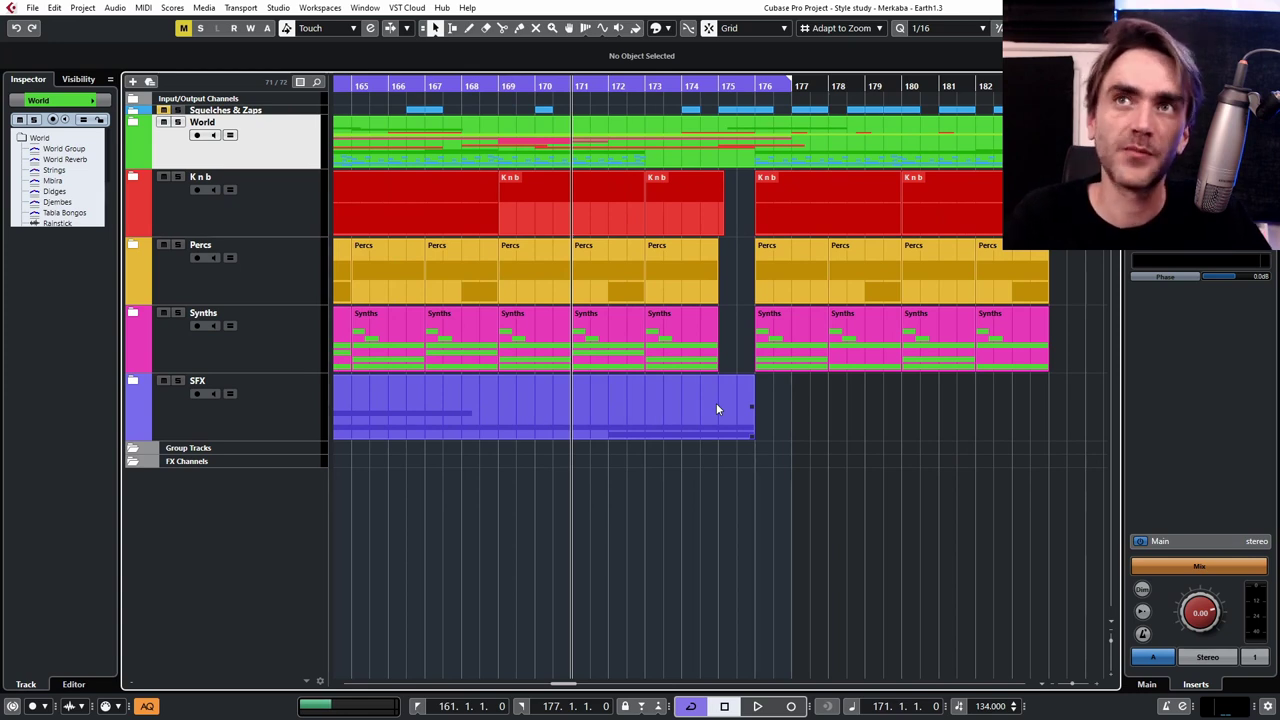
pyautogui.press('g')
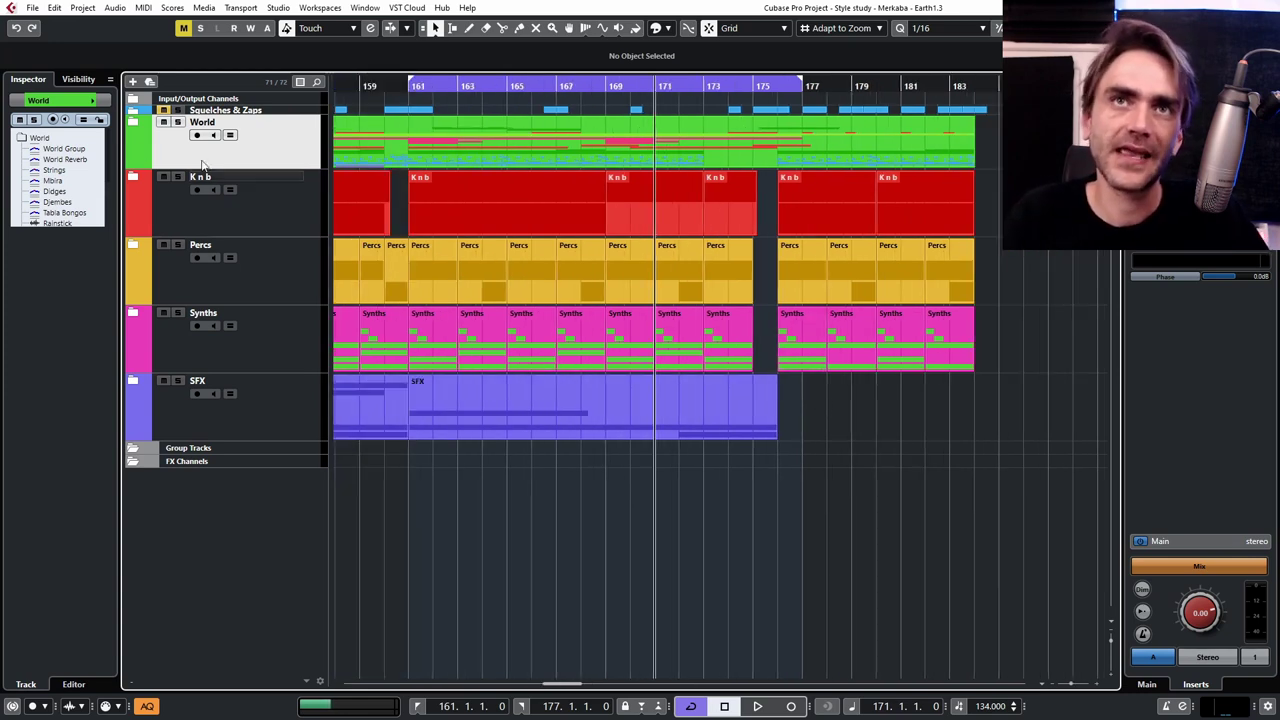
pyautogui.click(132, 176)
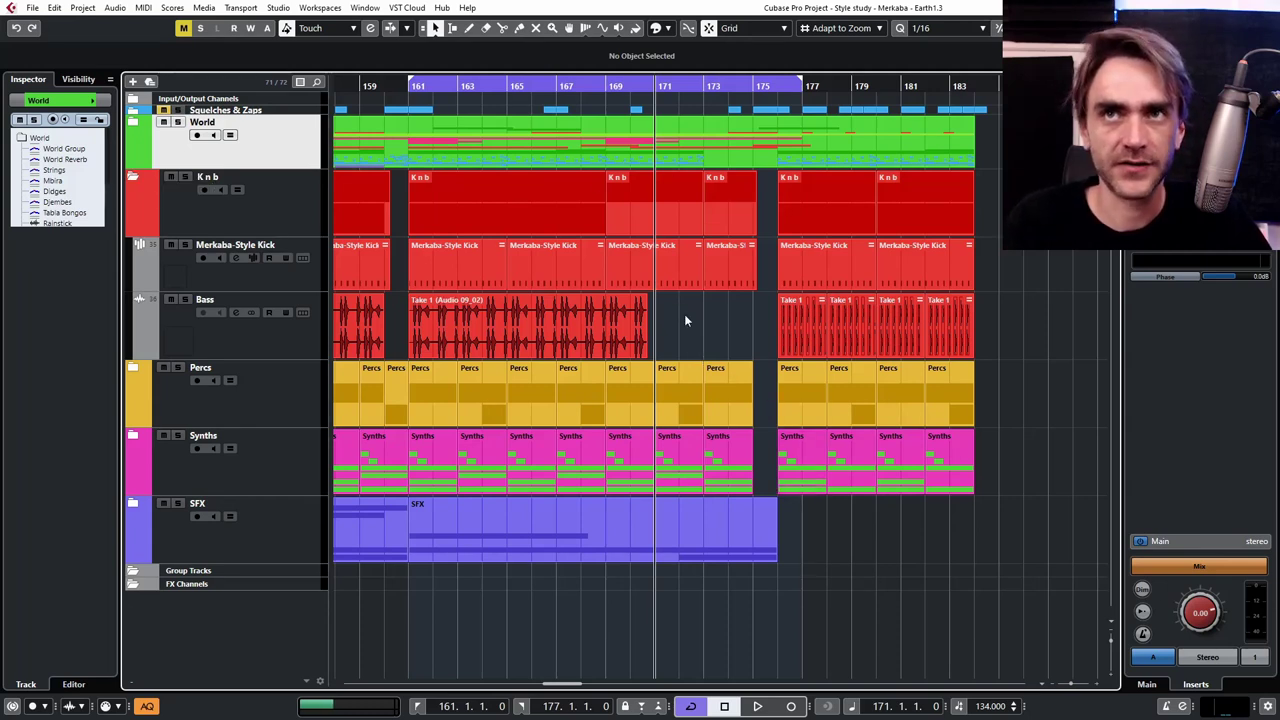
pyautogui.click(605, 88)
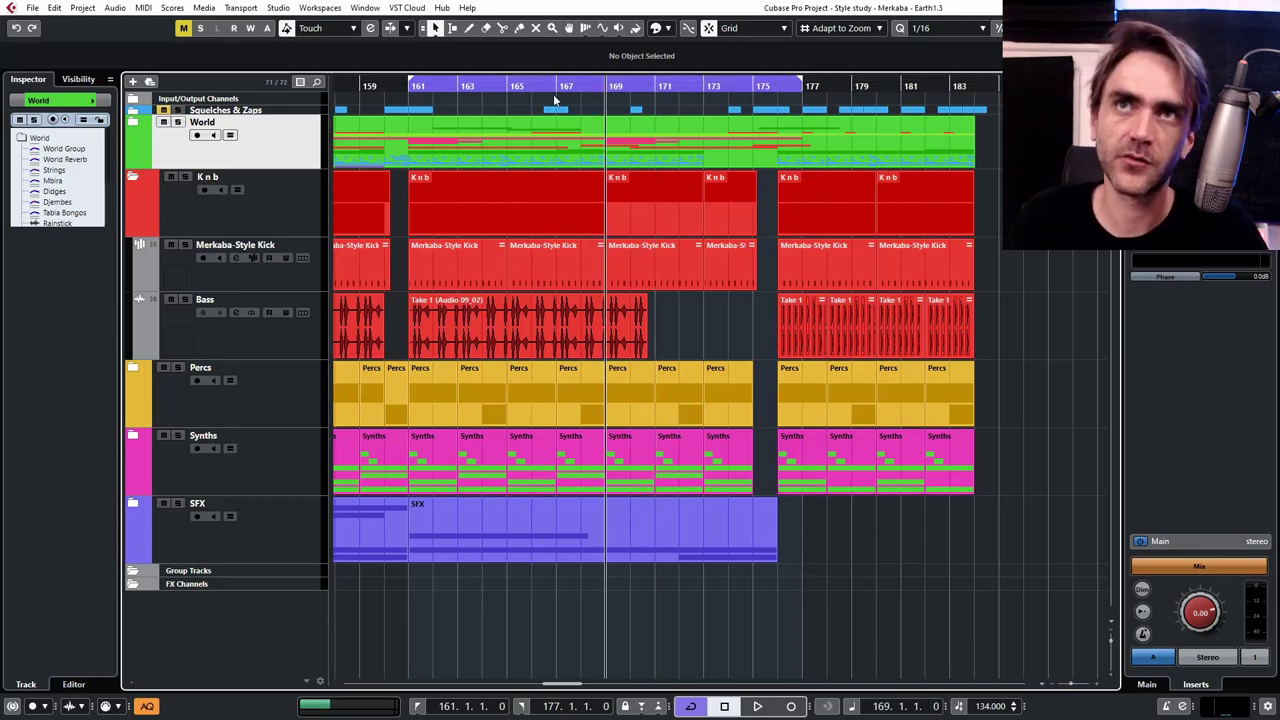
# - Expand the Percs and World folders and examine their clips between bars 161 and 183, including the Didge clip at bar 175
pyautogui.click(131, 371)
pyautogui.scroll(-3, 688, 537)
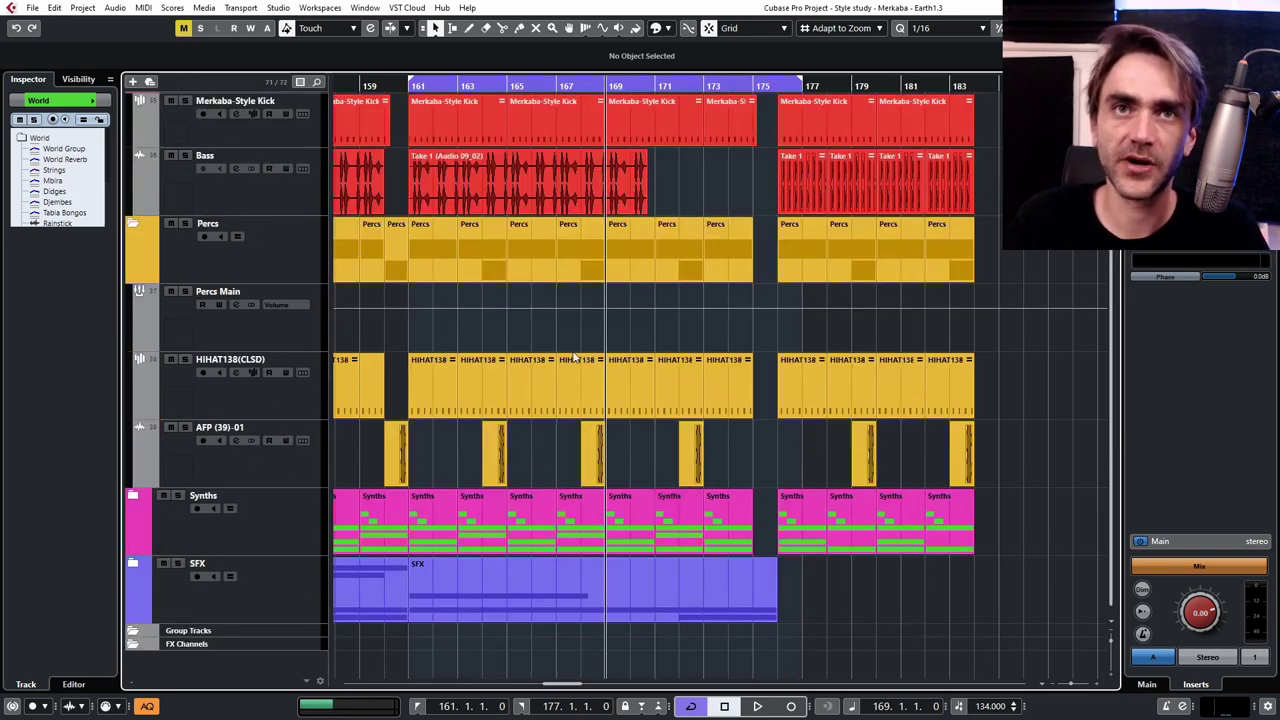
pyautogui.scroll(3, 574, 358)
pyautogui.click(144, 125)
pyautogui.scroll(-6, 613, 213)
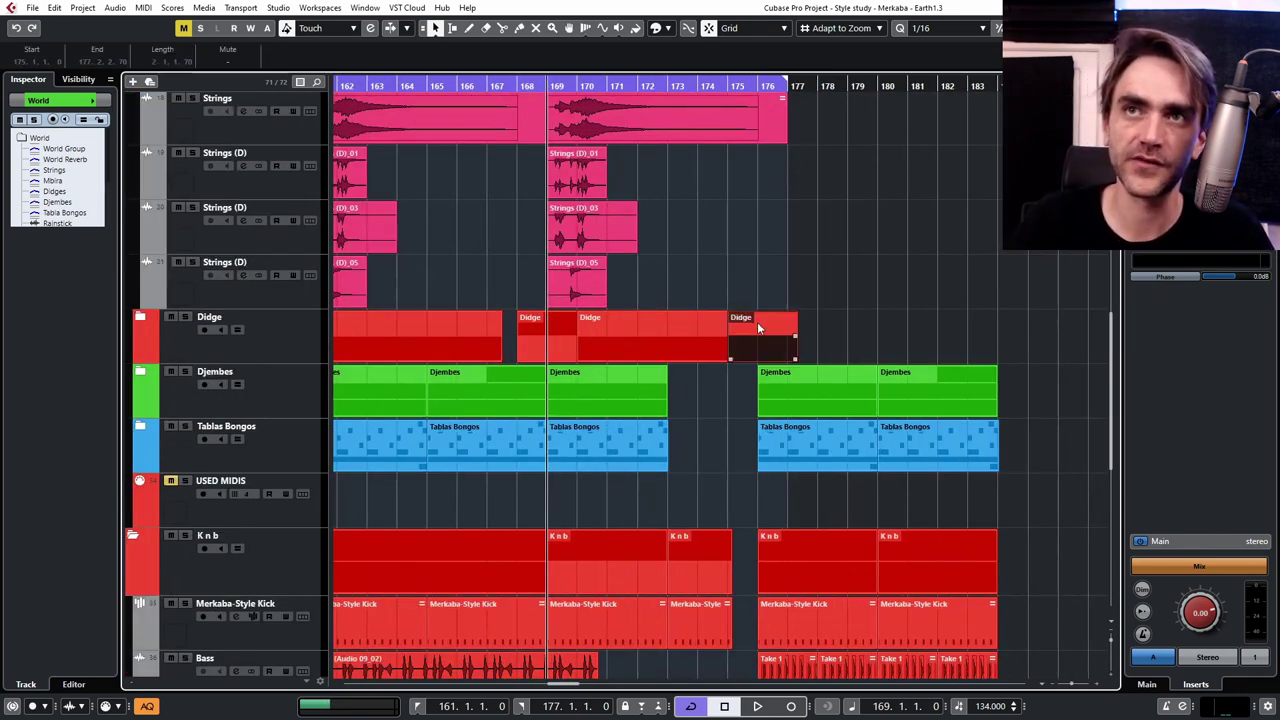
pyautogui.scroll(11, 757, 322)
pyautogui.scroll(-4, 757, 322)
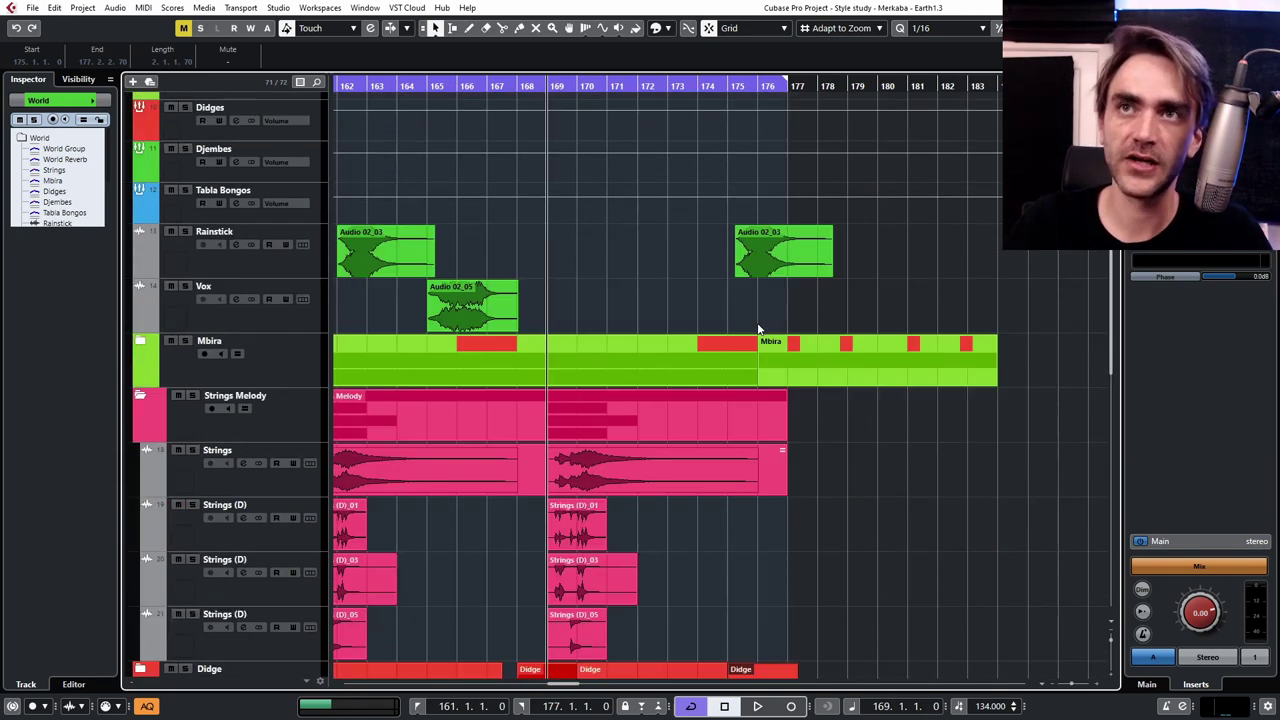
pyautogui.scroll(2, 775, 330)
pyautogui.scroll(1, 785, 413)
pyautogui.scroll(-10, 794, 366)
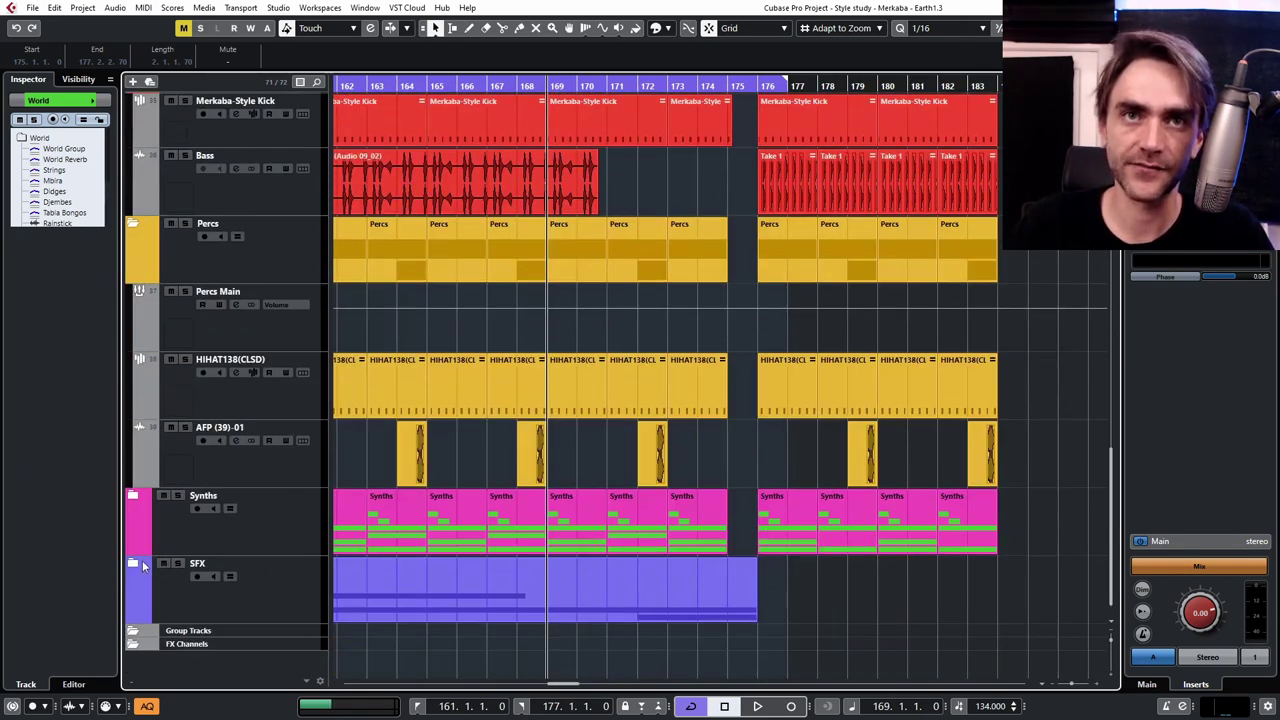
# - Expand the SFX folder and examine its clips around bars 161 to 176, selecting the Phase Plant clip at bar 172
pyautogui.click(132, 563)
pyautogui.scroll(-5, 757, 441)
pyautogui.click(679, 595)
pyautogui.scroll(-3, 699, 605)
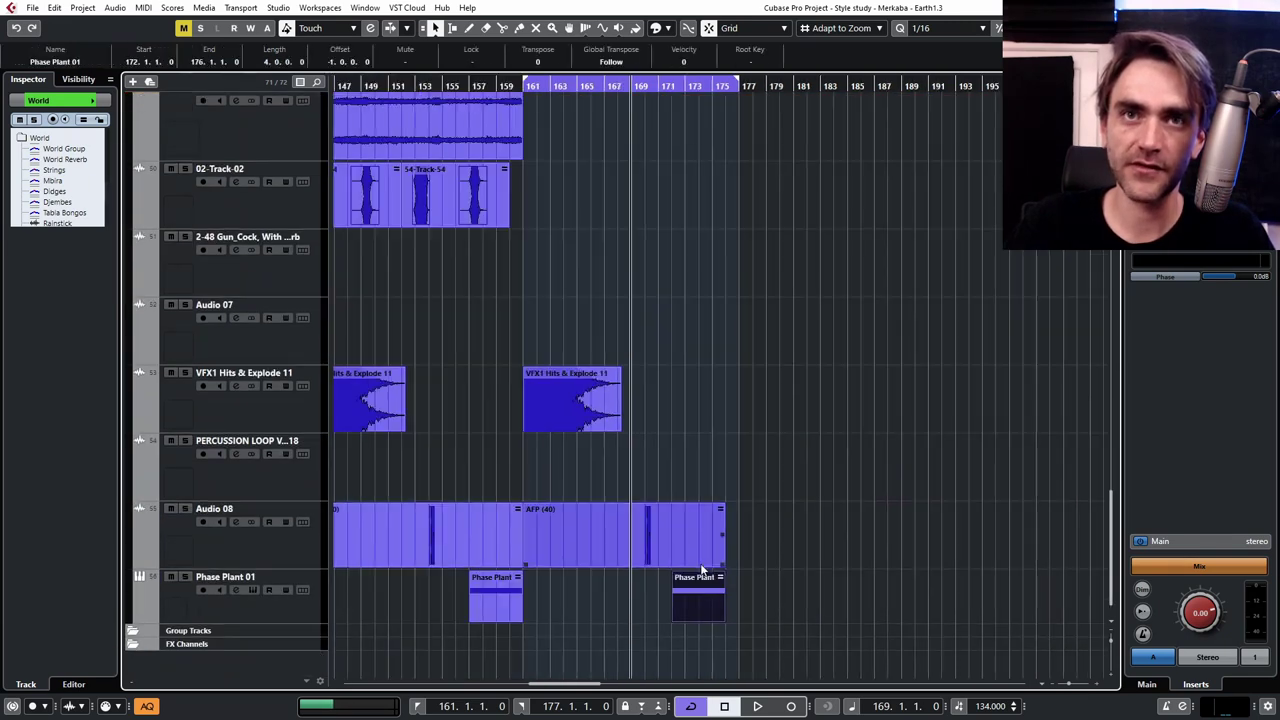
pyautogui.hscroll(3, 699, 612)
pyautogui.scroll(2, 610, 619)
pyautogui.scroll(10, 596, 625)
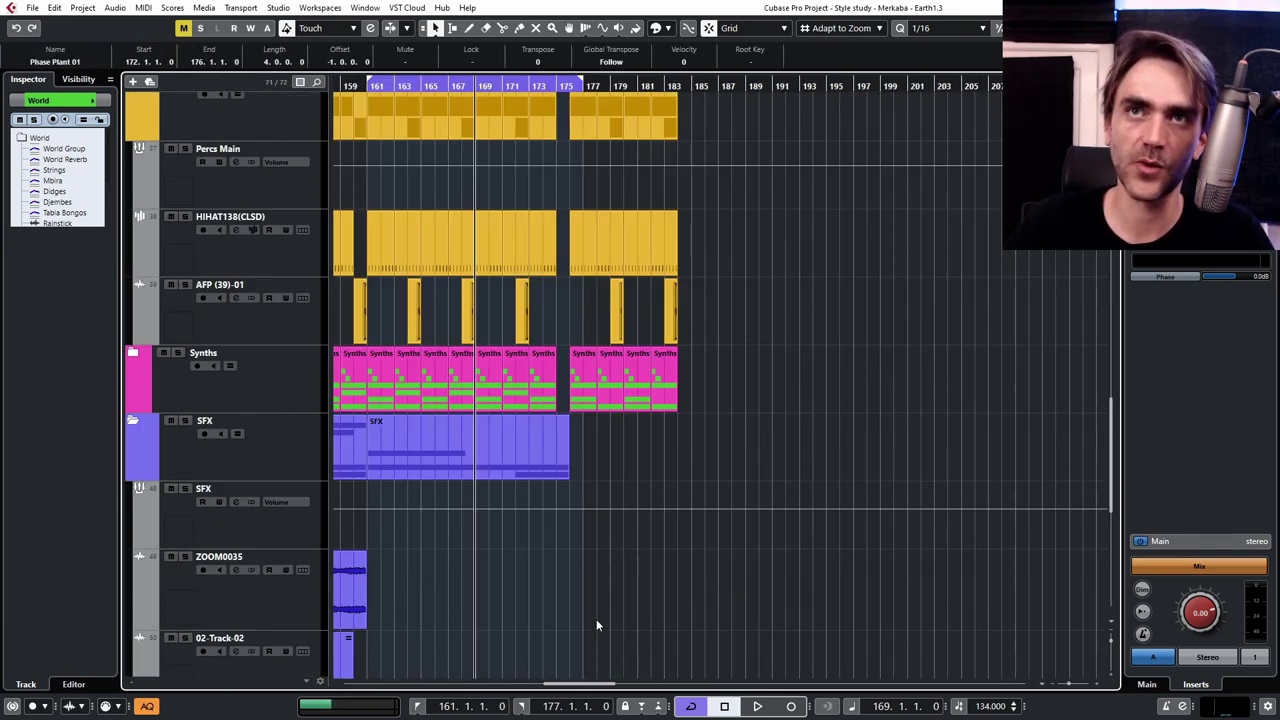
# - Collapse the K n b, Percs and SFX folders
pyautogui.click(133, 407)
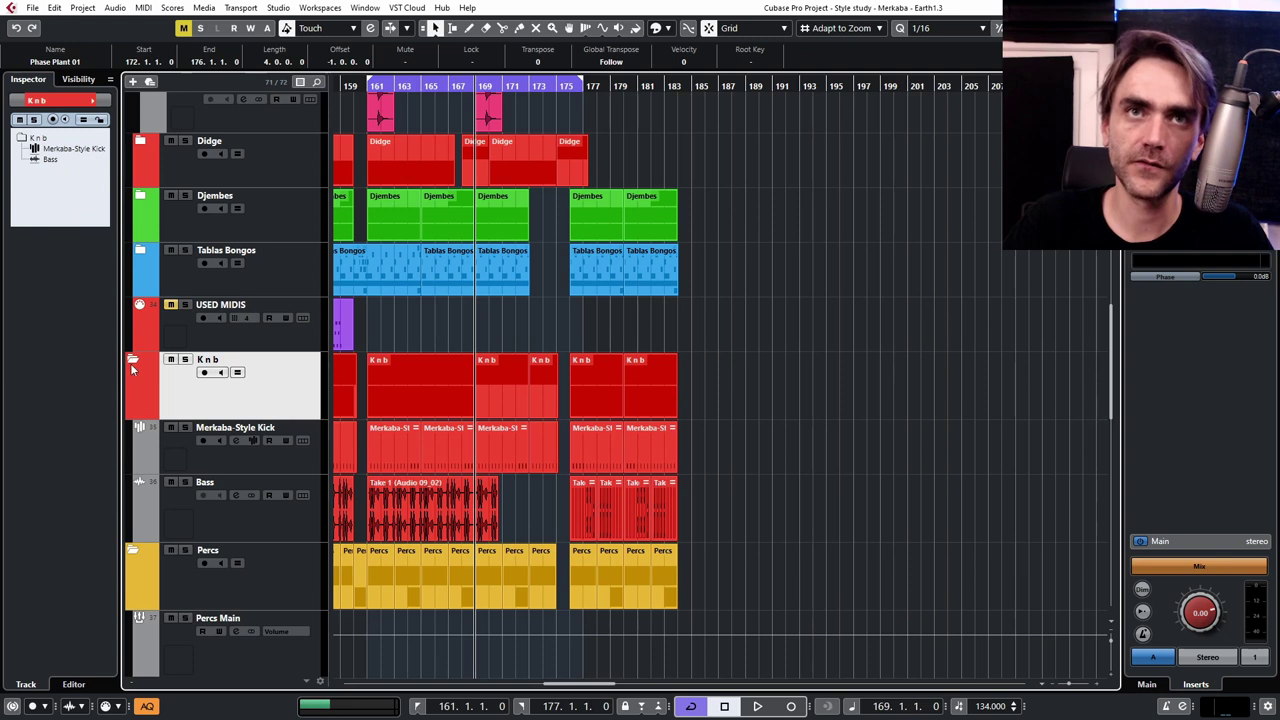
pyautogui.click(131, 360)
pyautogui.click(163, 447)
pyautogui.click(140, 435)
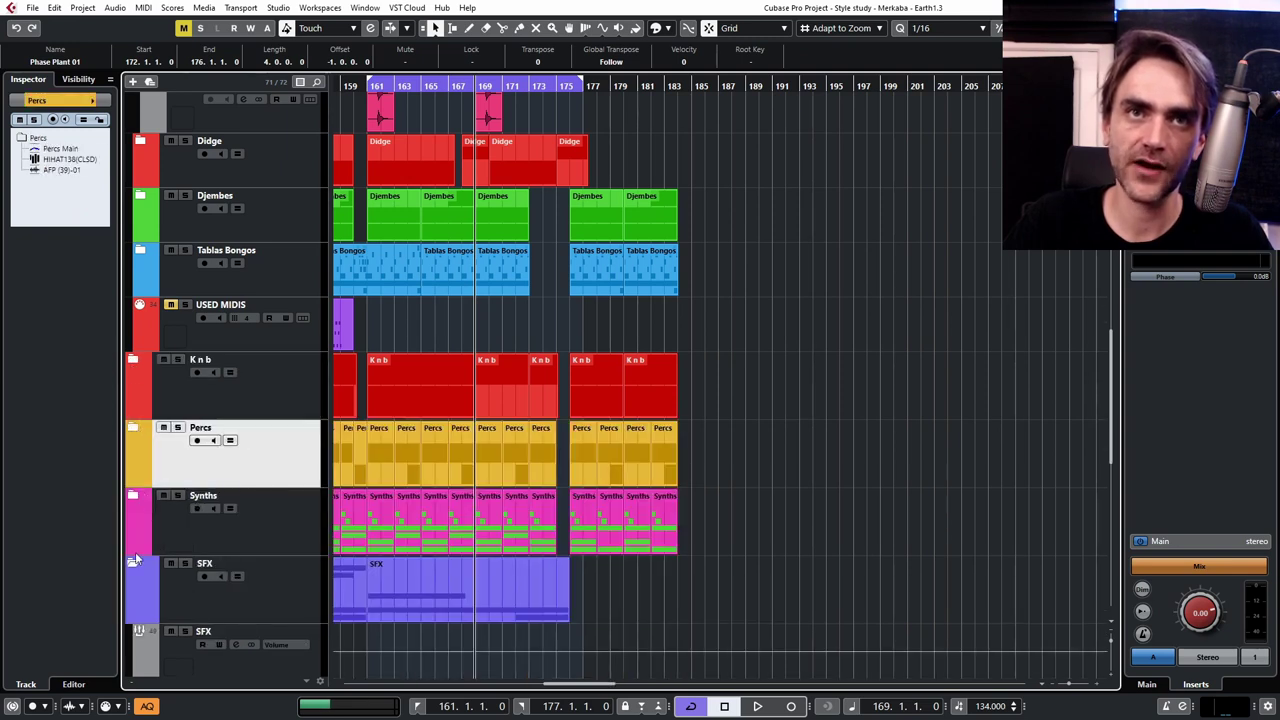
pyautogui.hscroll(-5, 643, 538)
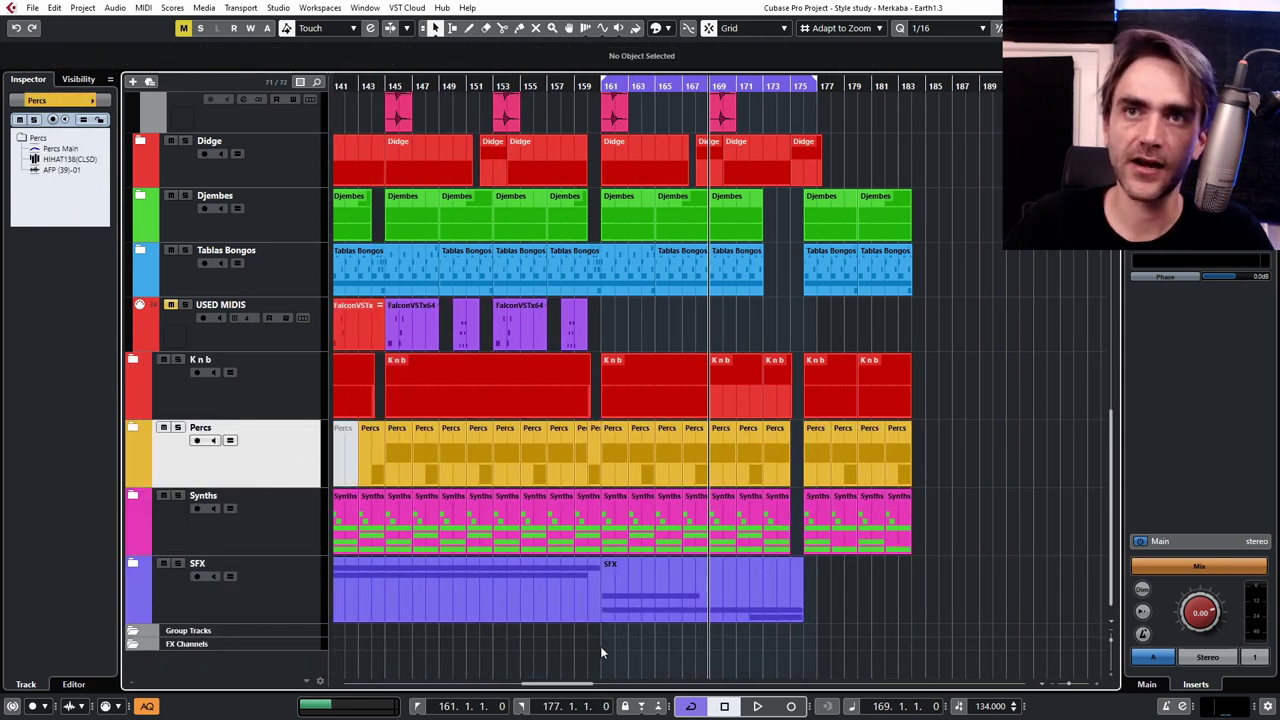
# - Move the playback position to bar 161 and collapse the Strings Melody and World folders
pyautogui.click(601, 87)
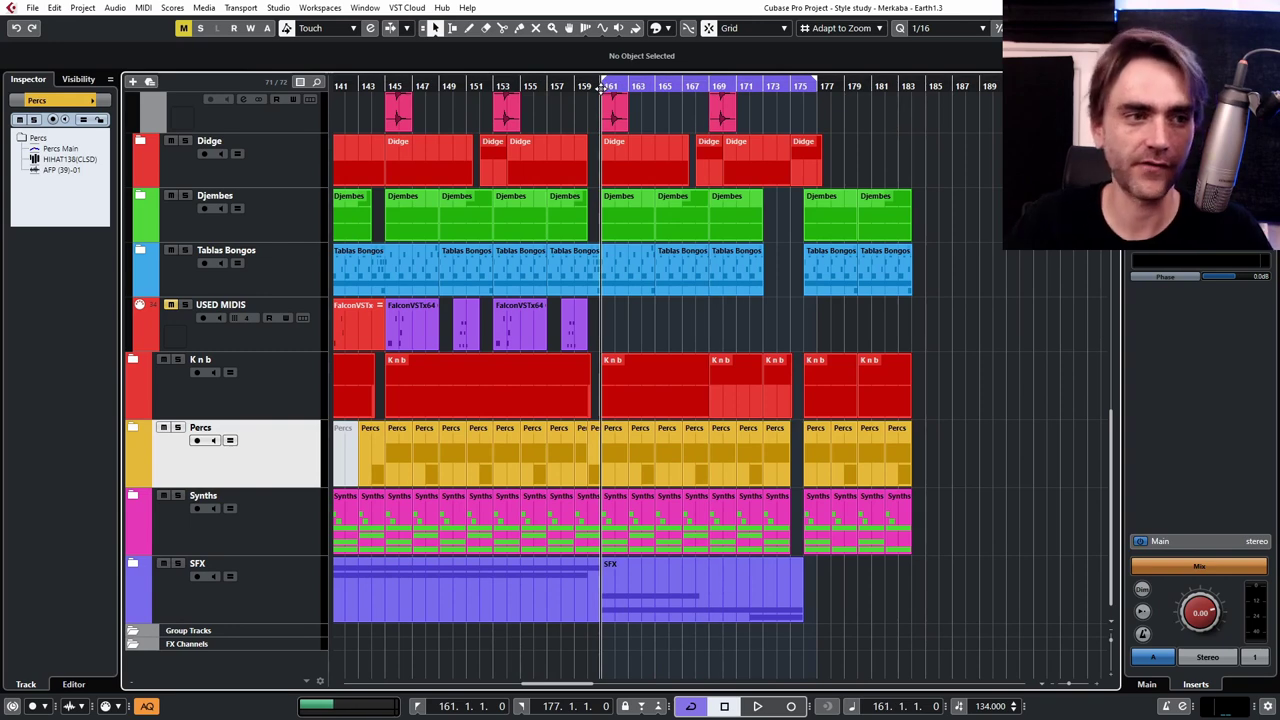
pyautogui.scroll(8, 820, 230)
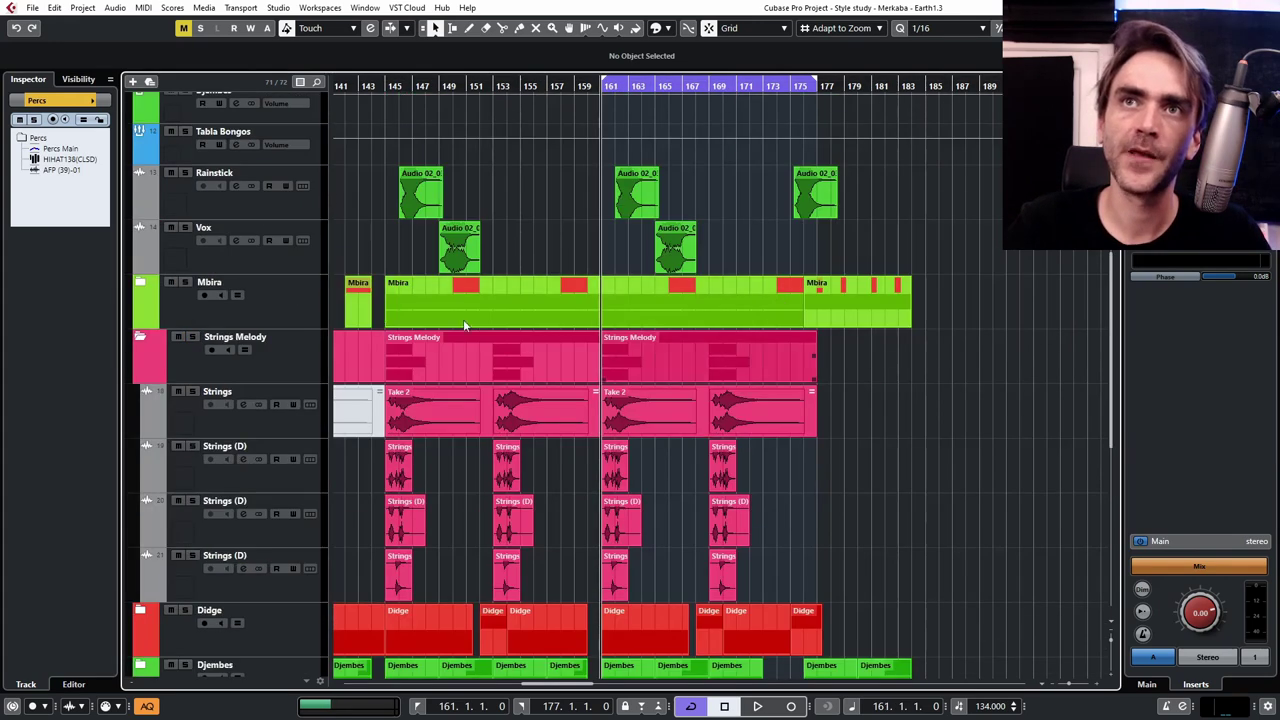
pyautogui.click(146, 346)
pyautogui.scroll(5, 578, 471)
pyautogui.scroll(2, 578, 471)
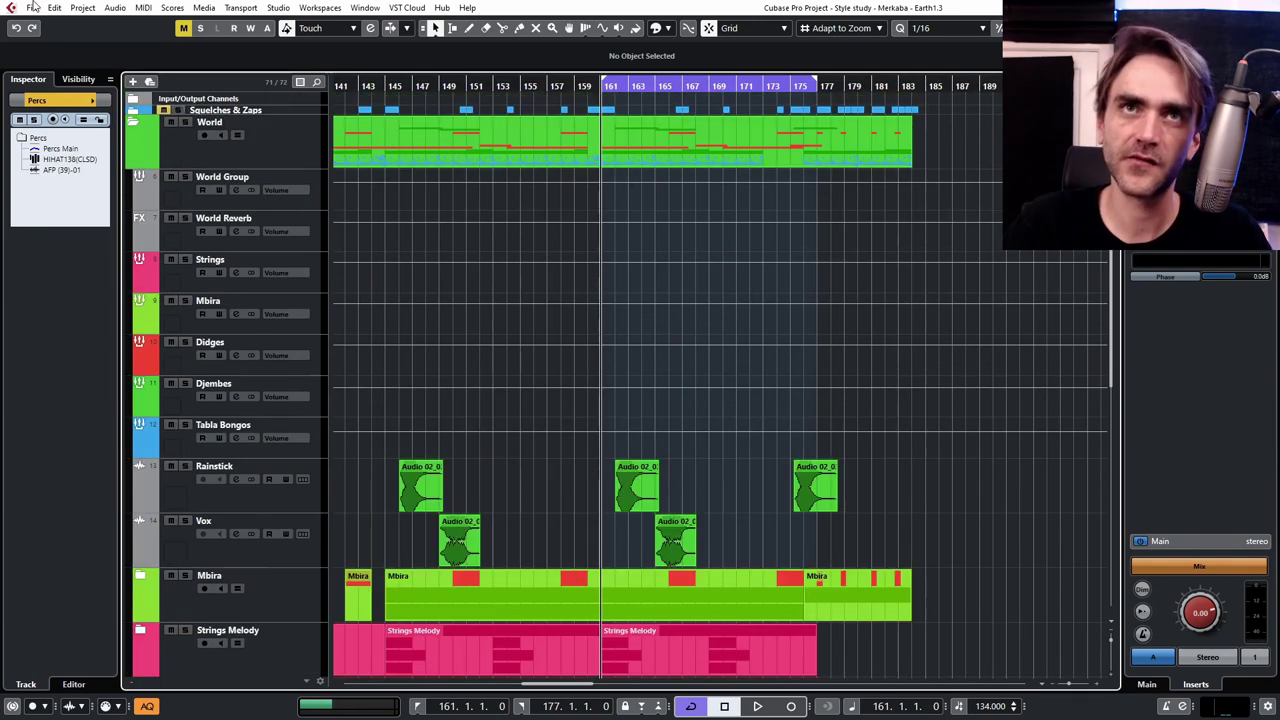
pyautogui.click(135, 123)
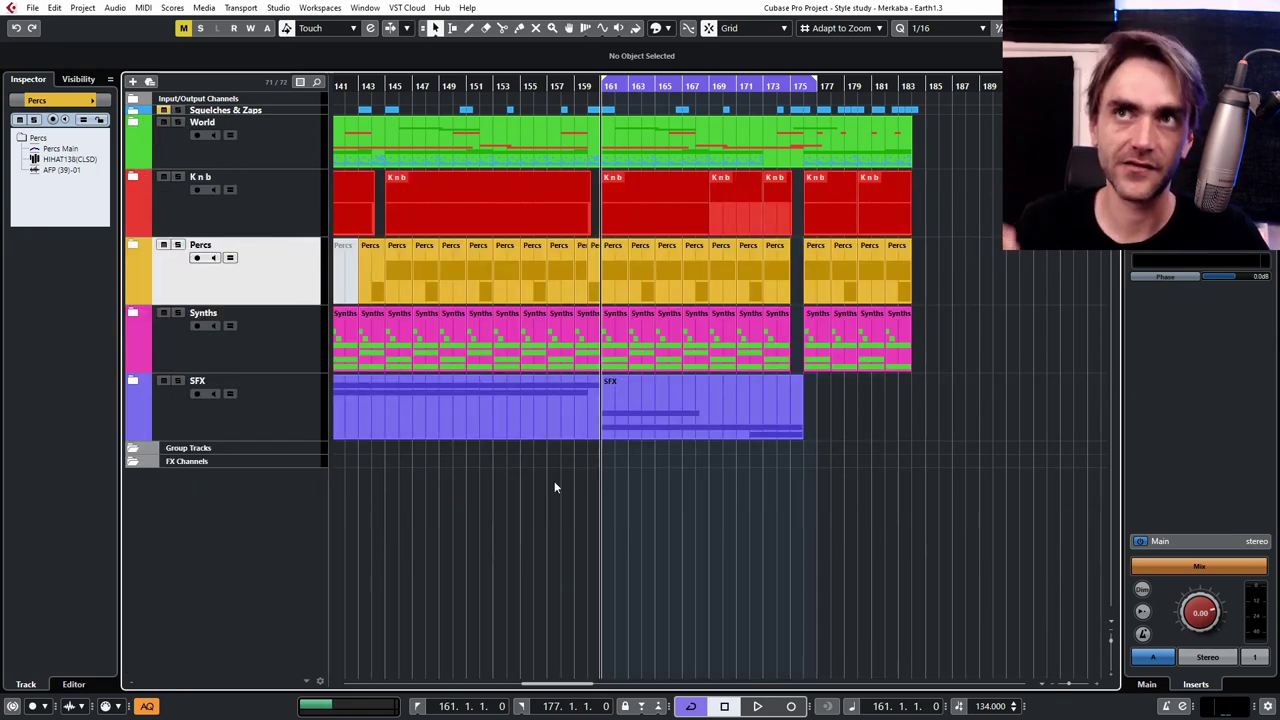
# - Move the playback position to bar 169 and set the loop range from bar 176 to bar 184
pyautogui.keyDown('ctrl'); pyautogui.scroll(2, 896, 510); pyautogui.keyUp('ctrl')
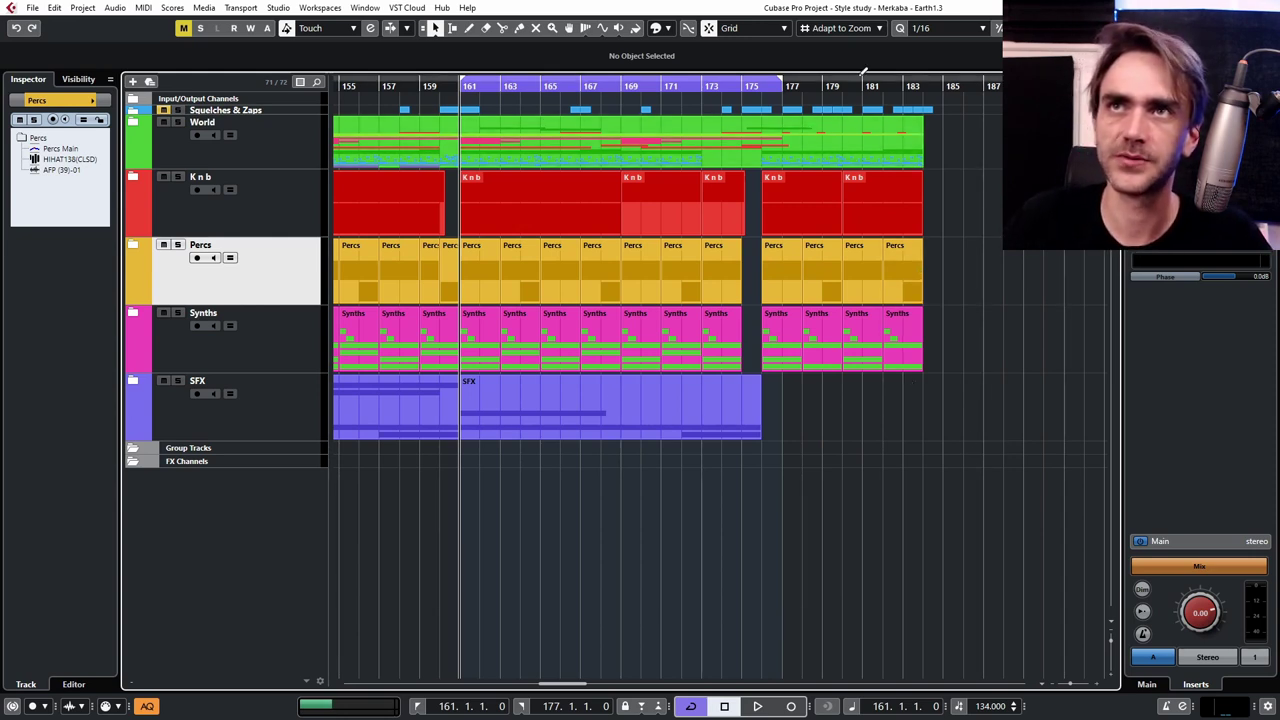
pyautogui.moveTo(745, 83); pyautogui.dragTo(548, 124)
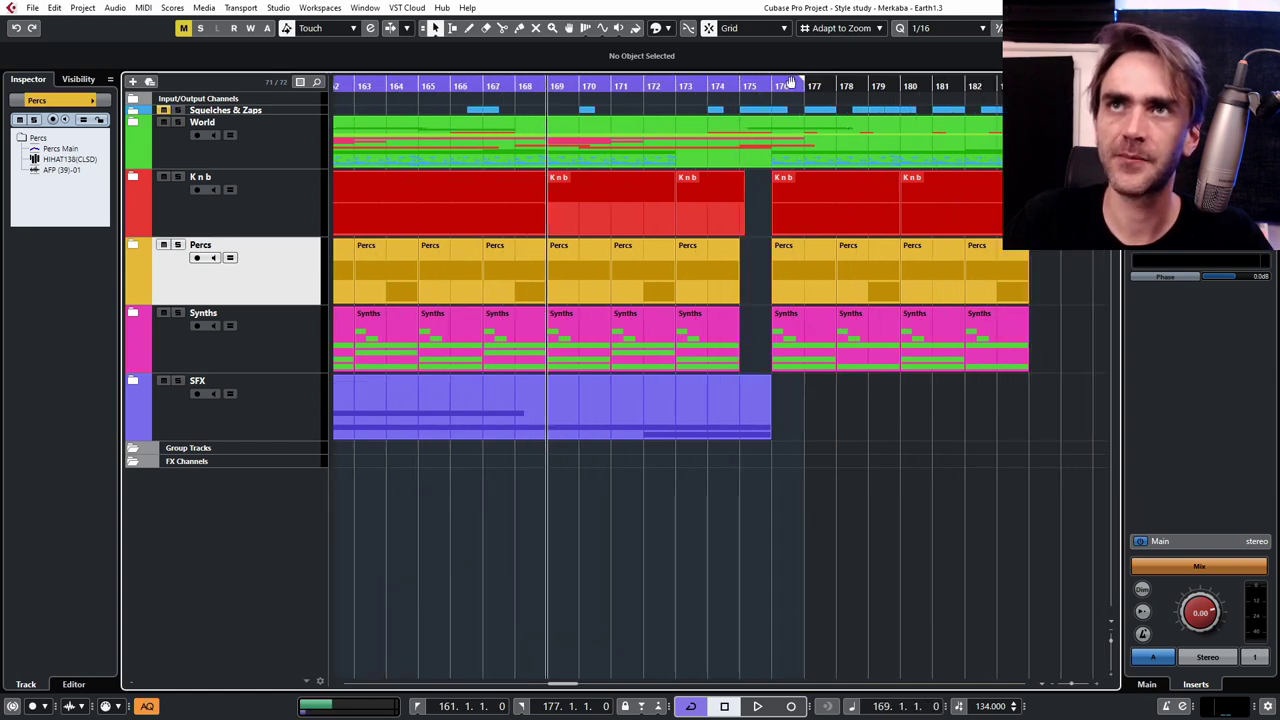
pyautogui.moveTo(812, 76); pyautogui.dragTo(960, 86)
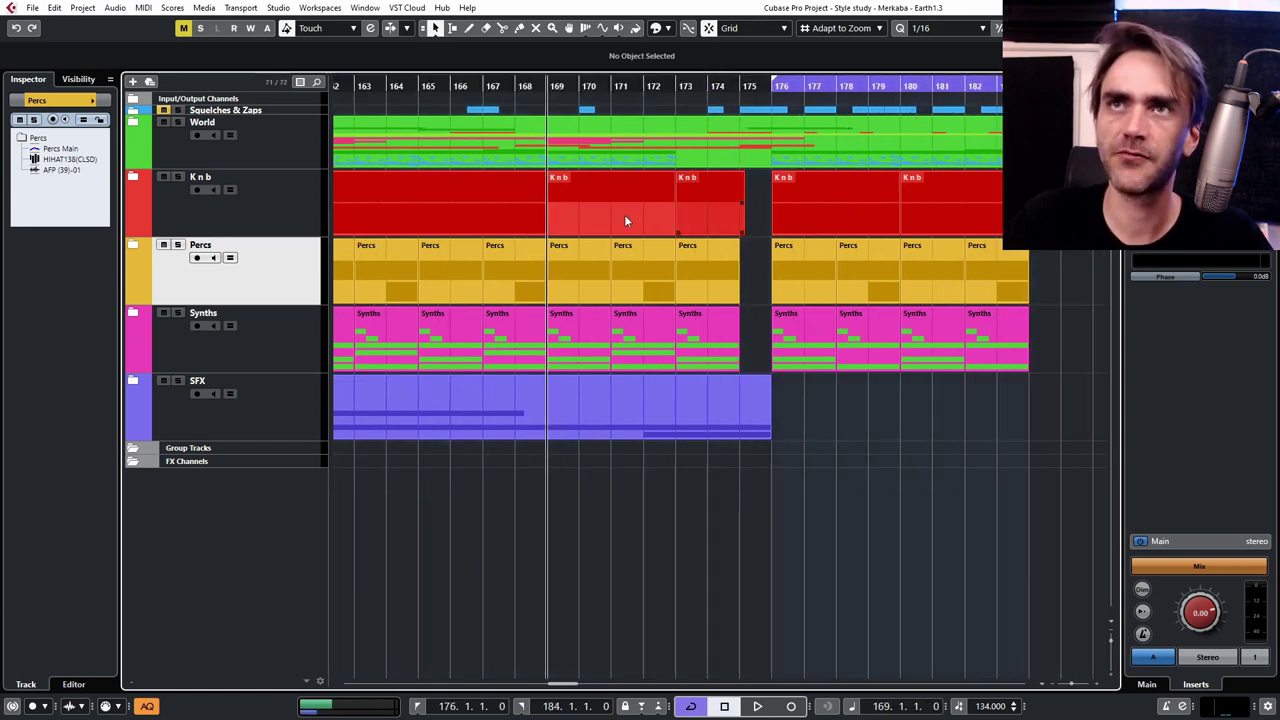
# - Expand the K n b folder, examine the bass clip at bar 176 against the kick, and collapse the folder again
pyautogui.click(164, 200)
pyautogui.click(134, 178)
pyautogui.scroll(5, 920, 390)
pyautogui.click(560, 268)
pyautogui.click(536, 319)
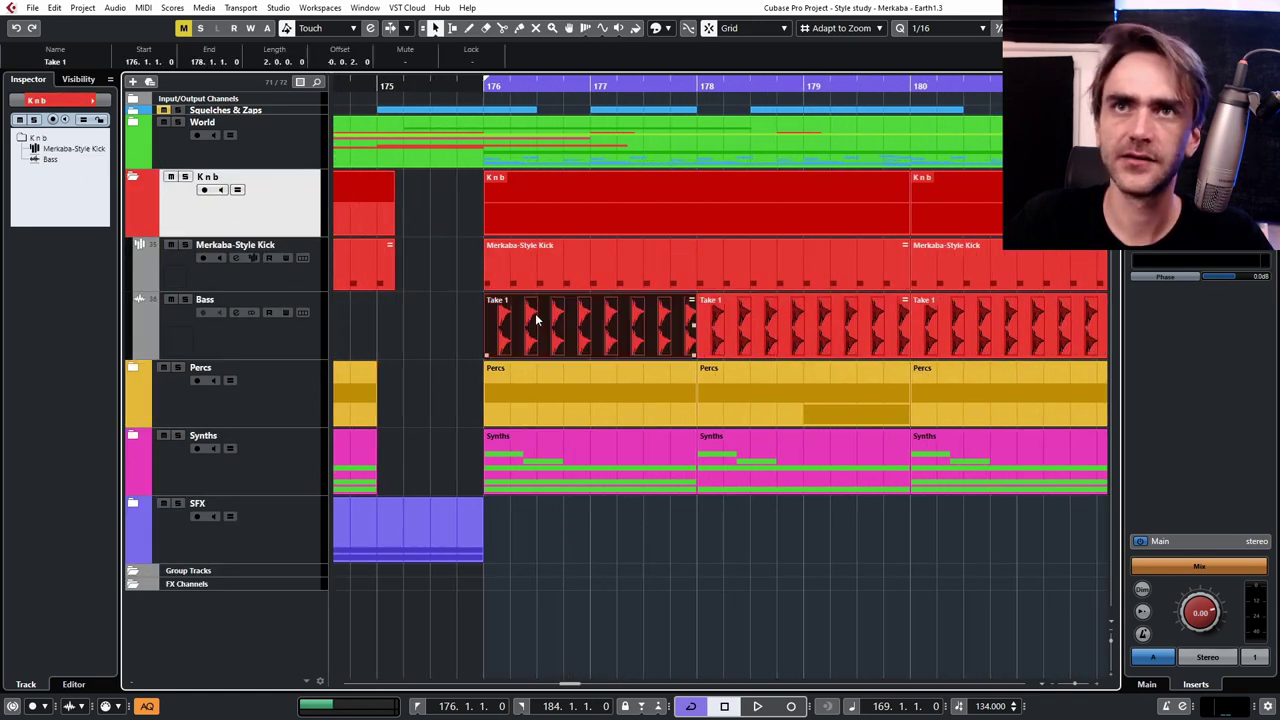
pyautogui.scroll(3, 510, 328)
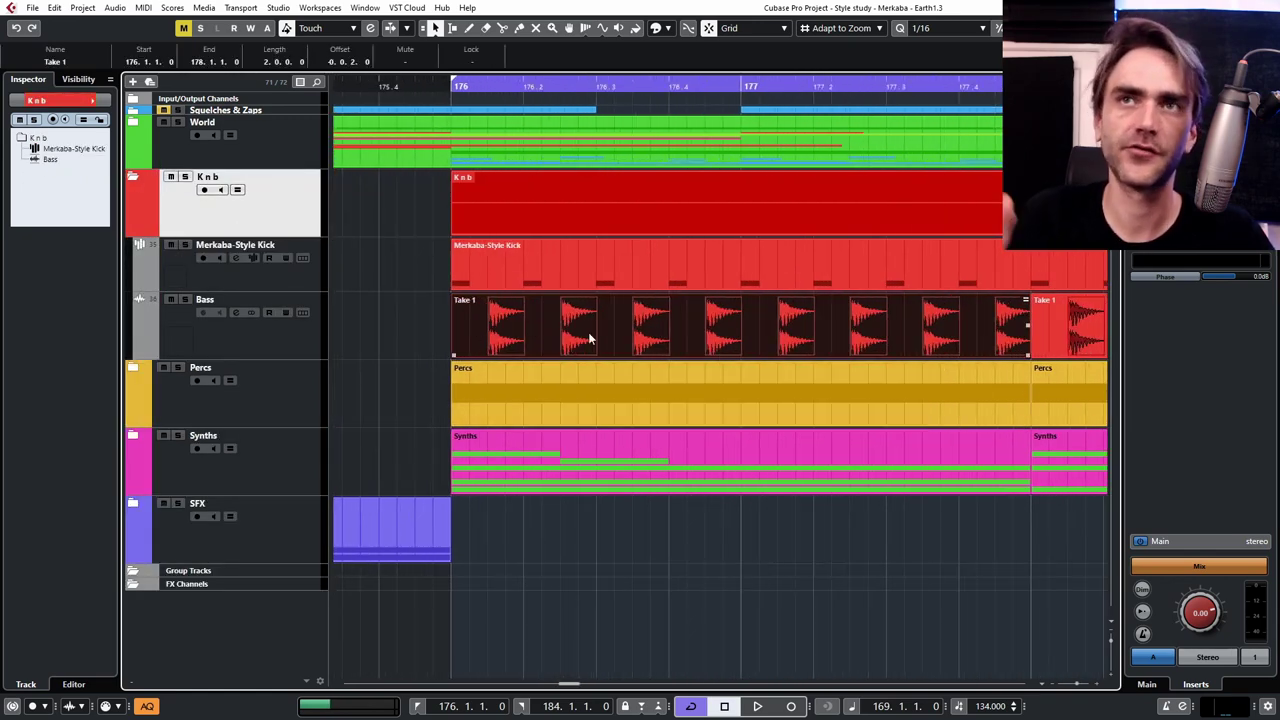
pyautogui.scroll(-8, 588, 332)
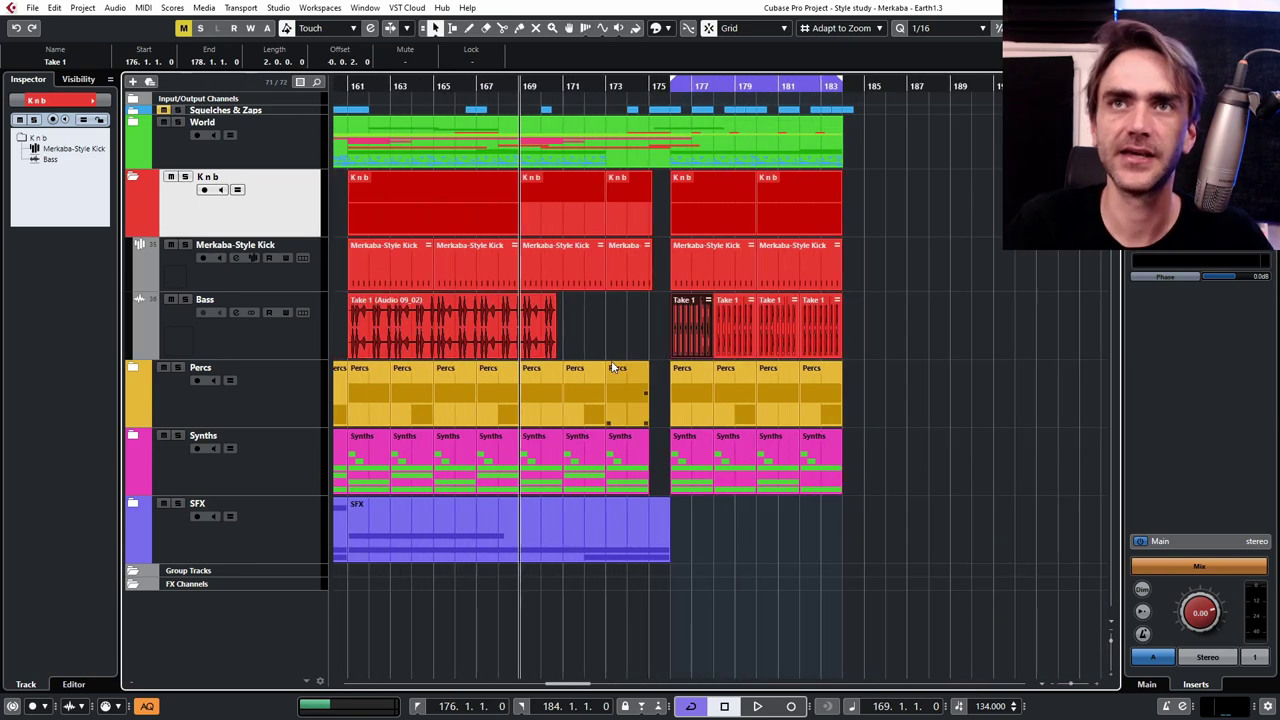
pyautogui.click(133, 179)
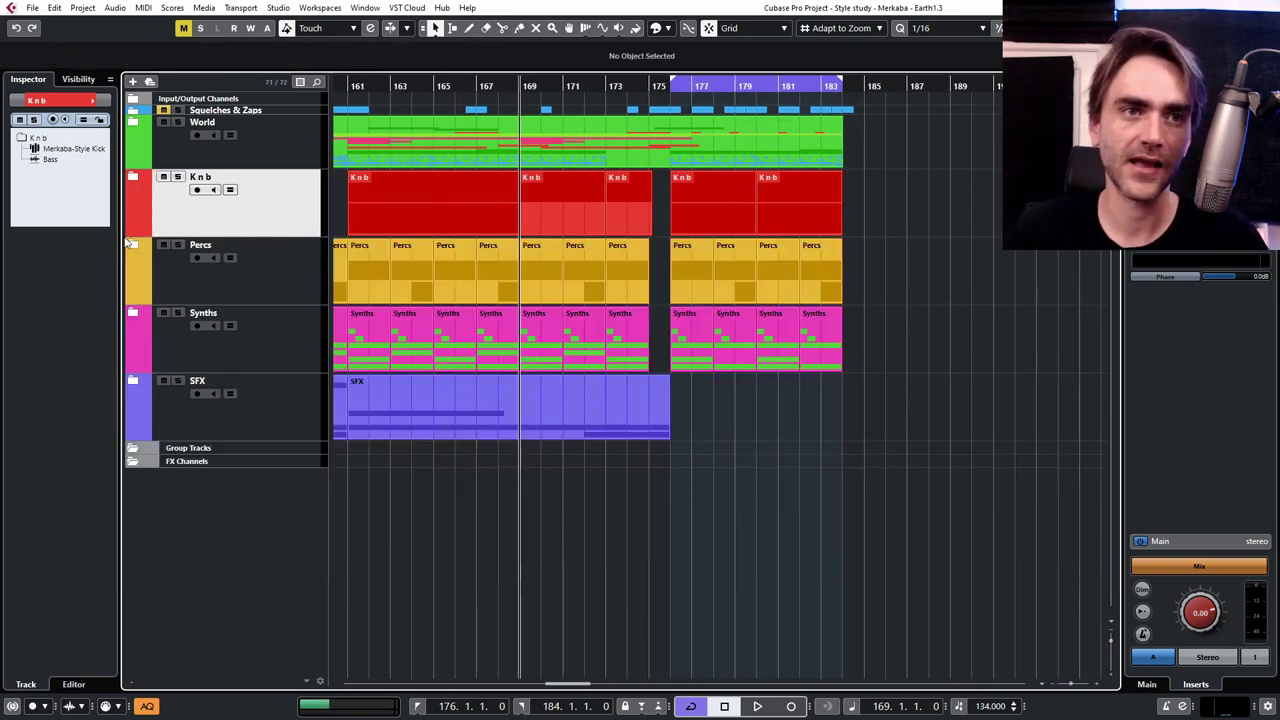
# - Play the arrangement from bar 161 into the looped final section at bars 176 to 184 and listen to it
pyautogui.scroll(-3, 782, 546)
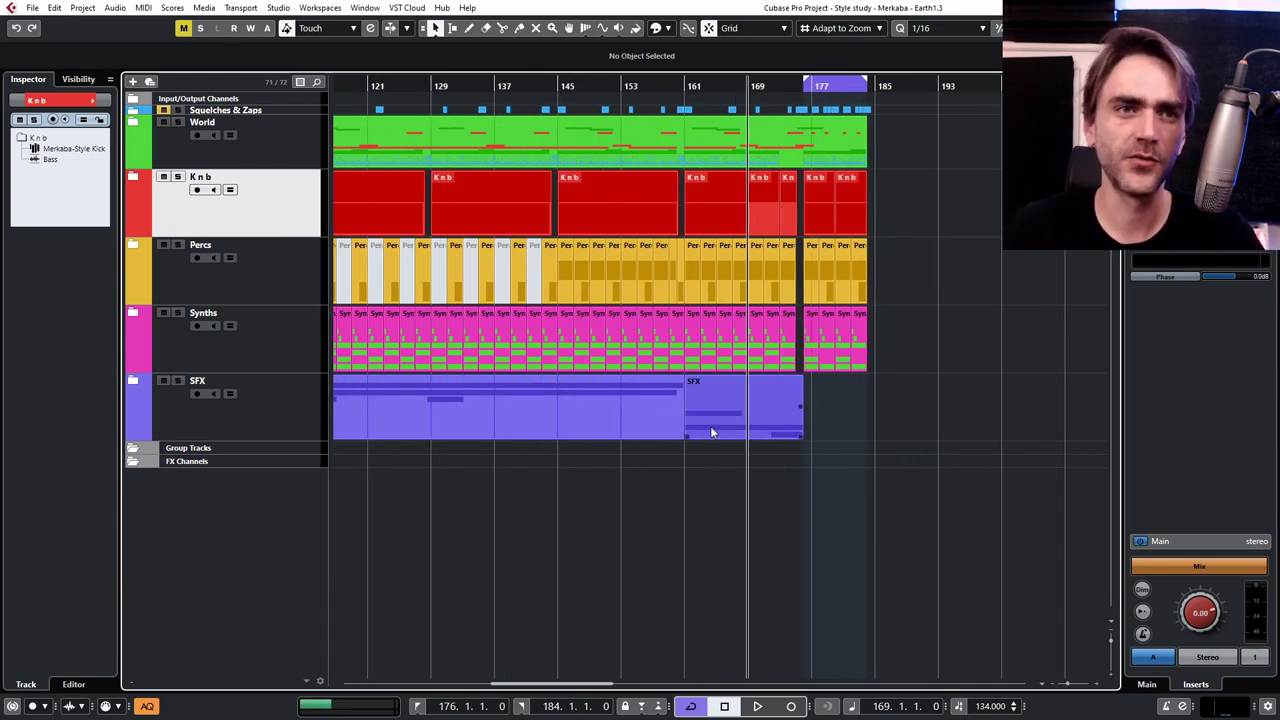
pyautogui.scroll(-3, 843, 443)
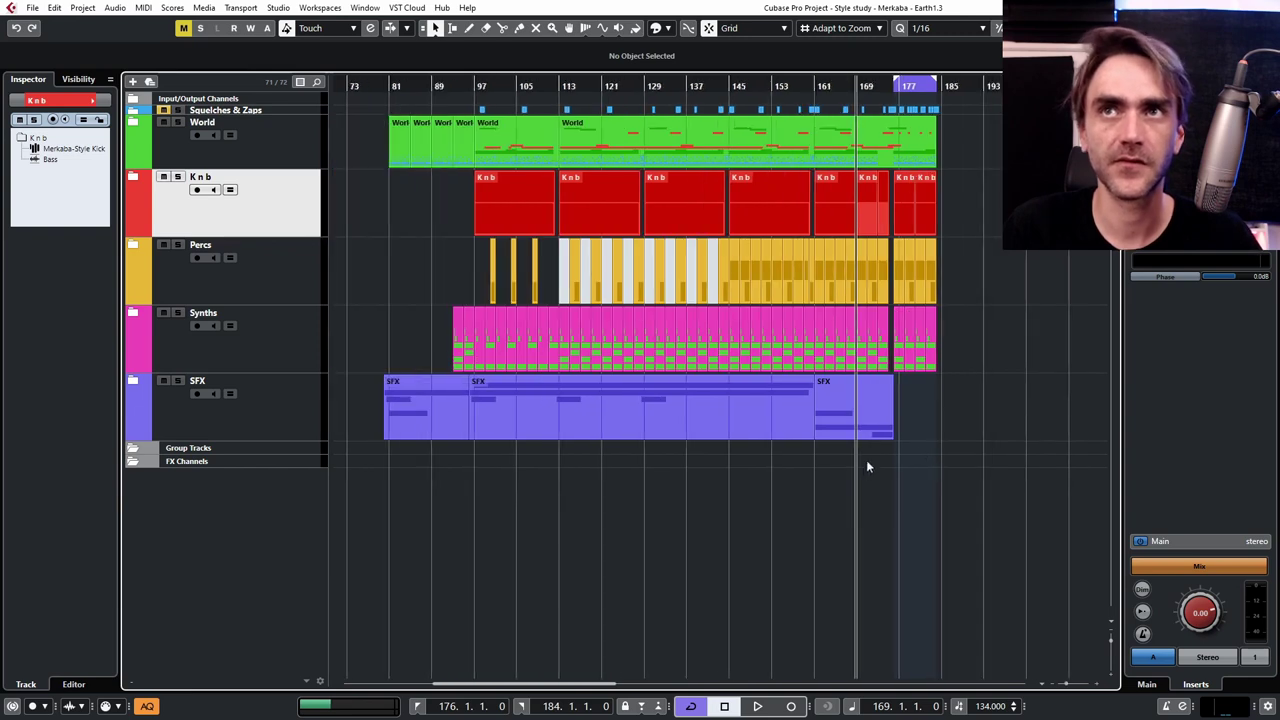
pyautogui.click(815, 73)
pyautogui.press('g')
pyautogui.press('space')
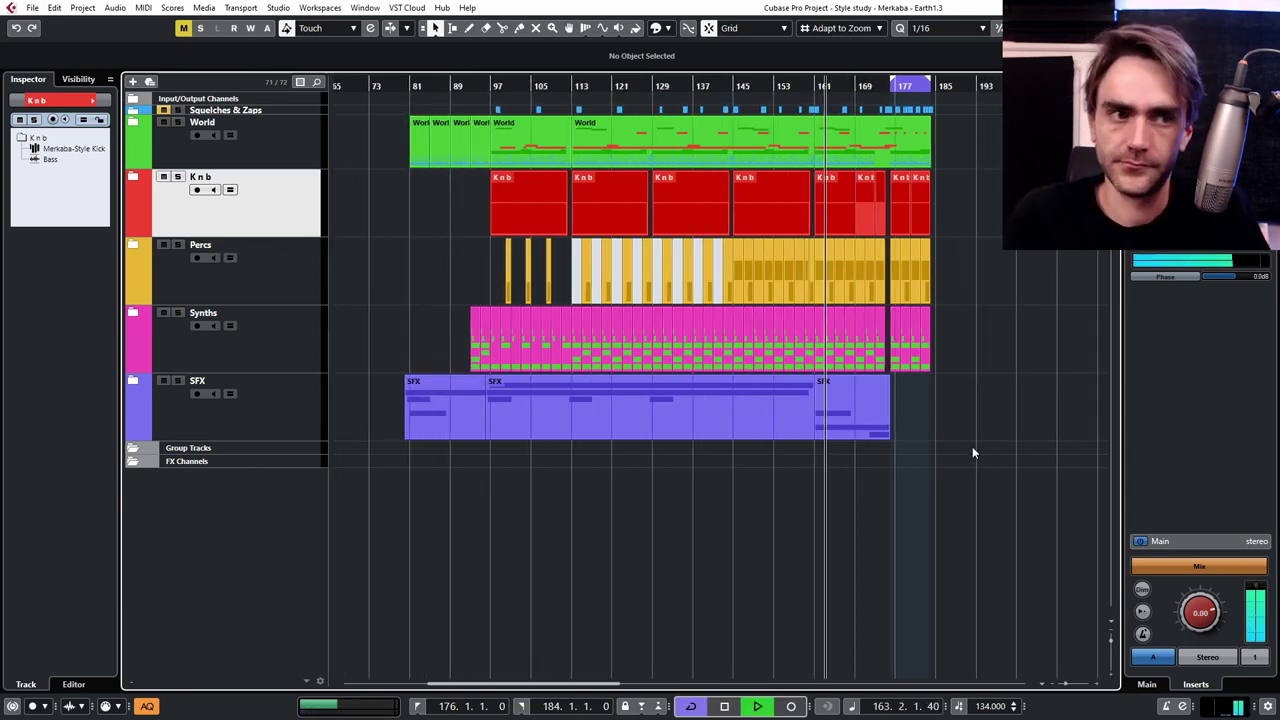
pyautogui.scroll(-1, 947, 560)
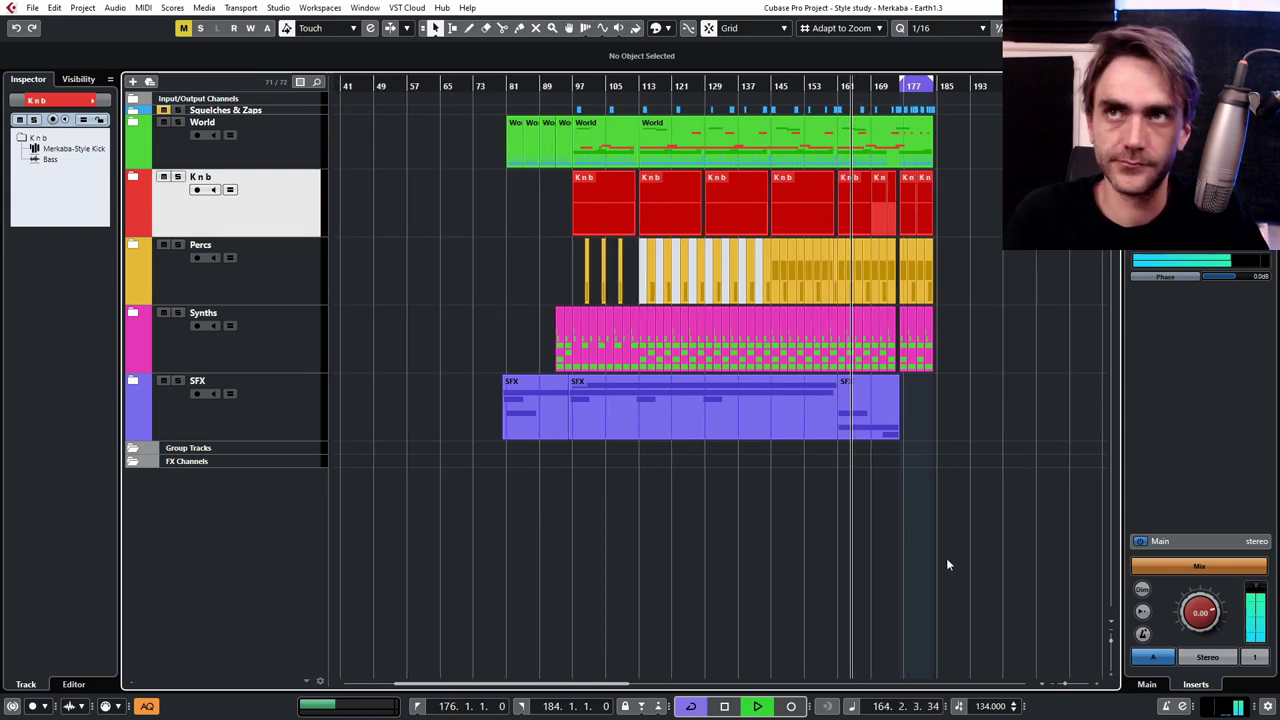
pyautogui.moveTo(947, 560); pyautogui.dragTo(866, 569)
pyautogui.hscroll(1, 843, 556)
pyautogui.scroll(2, 839, 551)
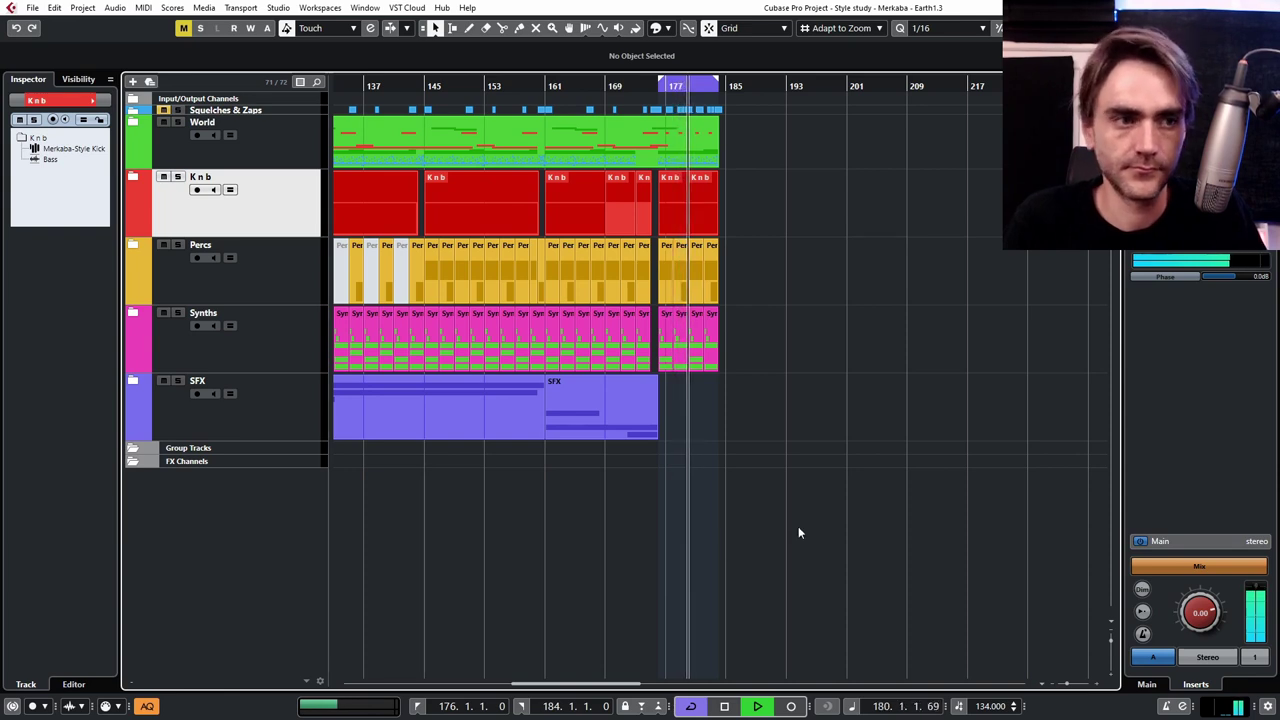
pyautogui.keyDown('ctrl'); pyautogui.scroll(3, 796, 530); pyautogui.keyUp('ctrl')
pyautogui.keyDown('ctrl'); pyautogui.scroll(1, 606, 512); pyautogui.keyUp('ctrl')
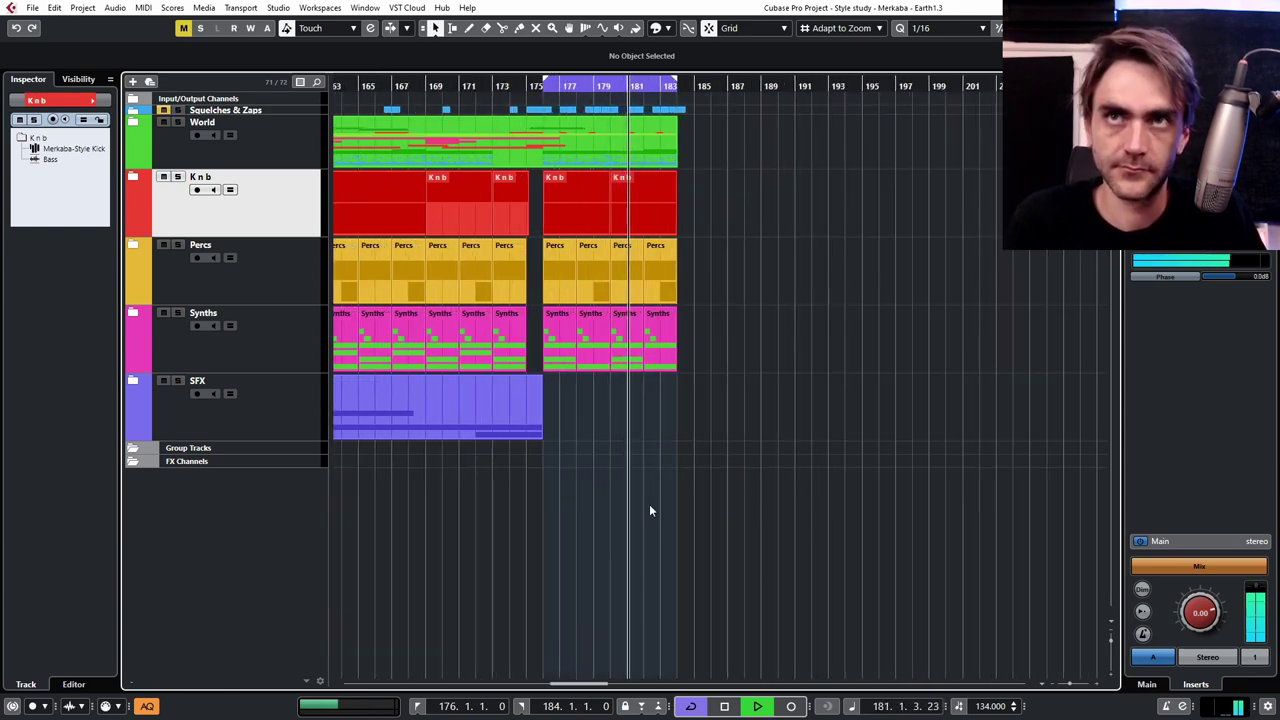
pyautogui.keyDown('ctrl'); pyautogui.scroll(1, 649, 504); pyautogui.keyUp('ctrl')
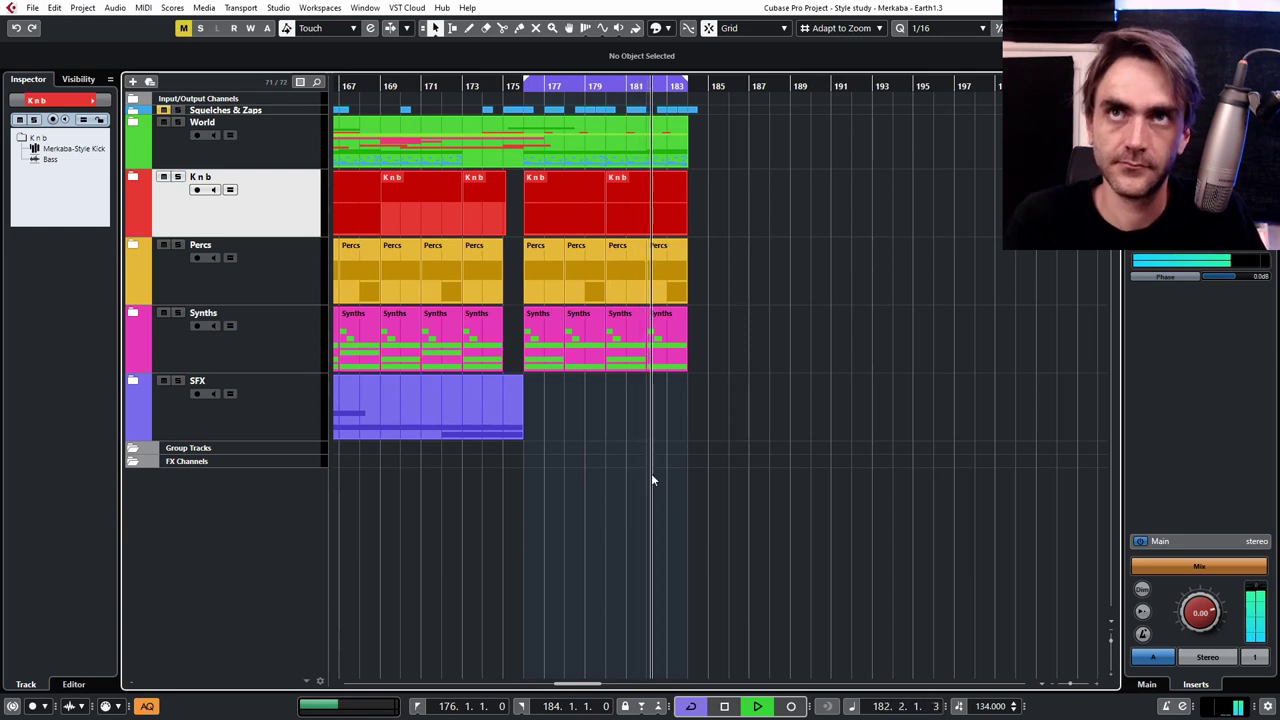
pyautogui.keyDown('ctrl'); pyautogui.scroll(1, 584, 459); pyautogui.keyUp('ctrl')
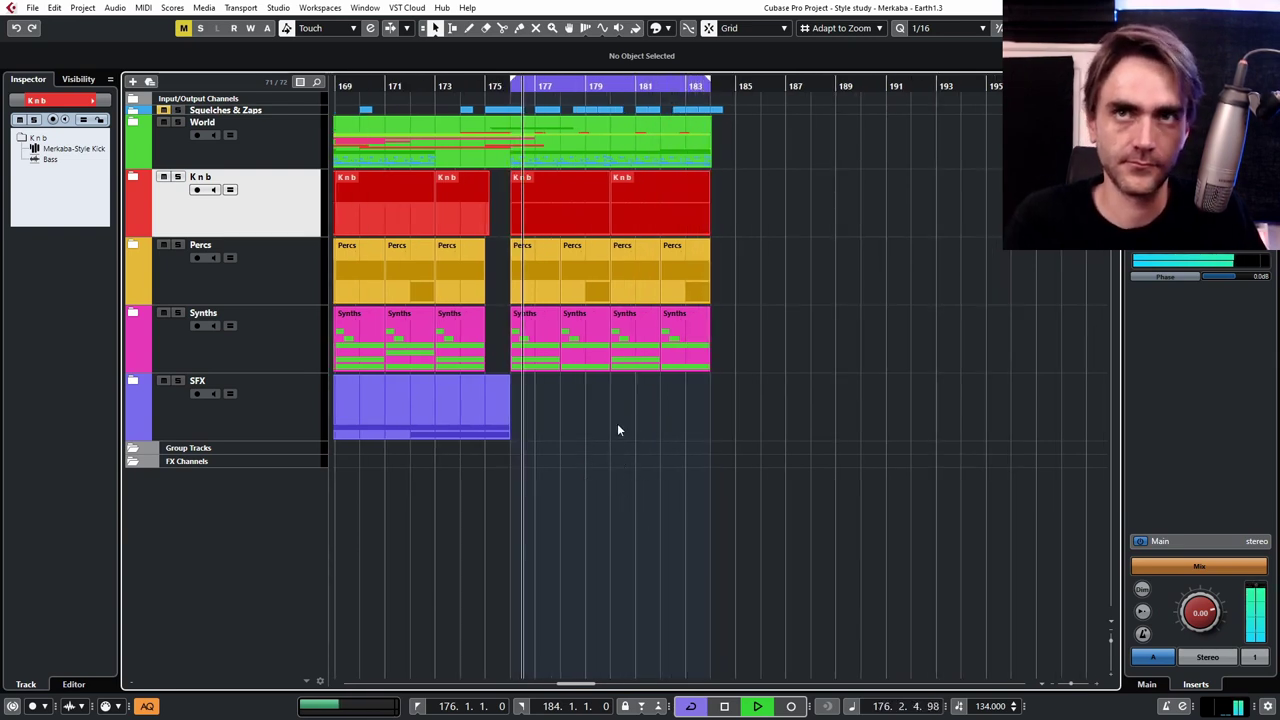
pyautogui.keyDown('ctrl'); pyautogui.scroll(-1, 700, 450); pyautogui.keyUp('ctrl')
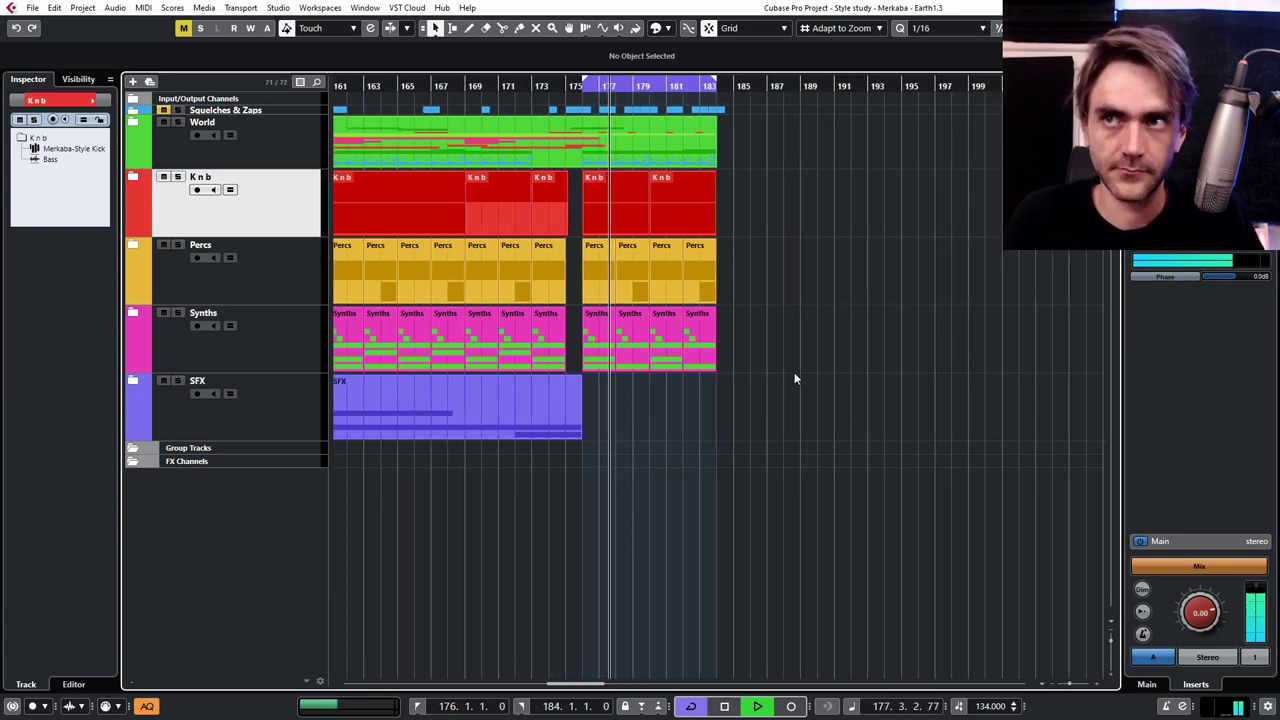
pyautogui.keyDown('ctrl'); pyautogui.scroll(-2, 820, 385); pyautogui.keyUp('ctrl')
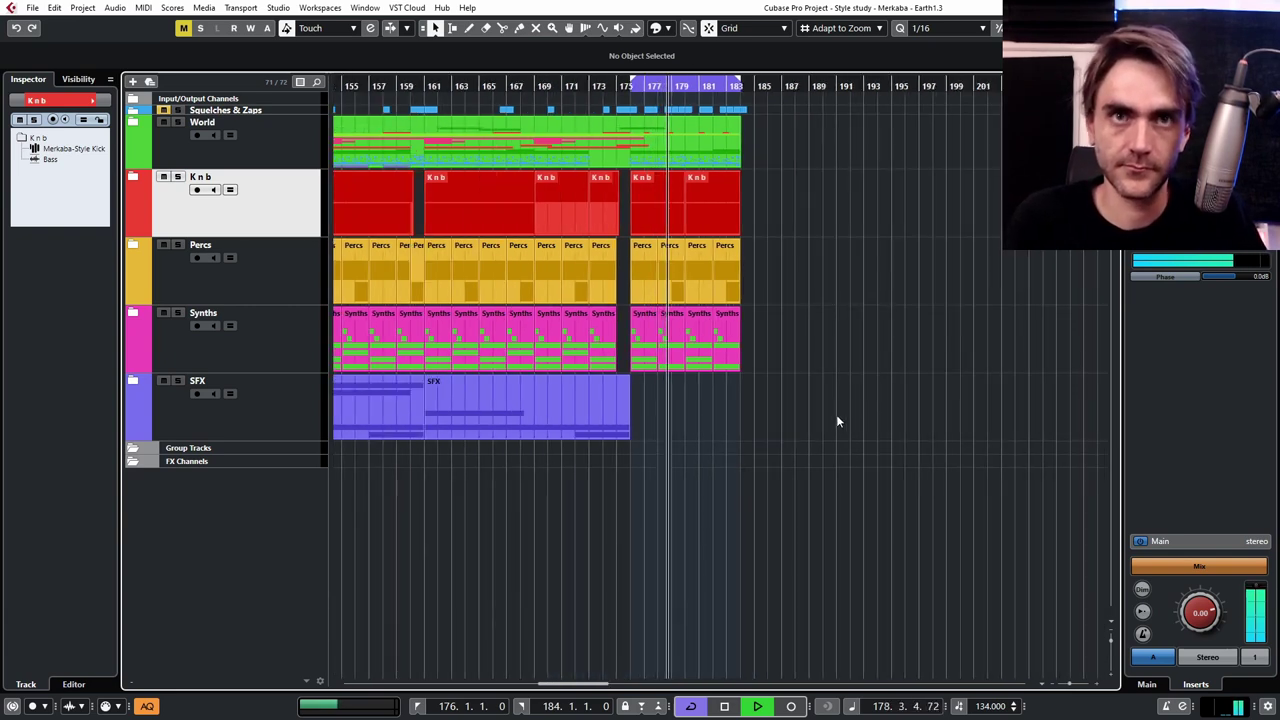